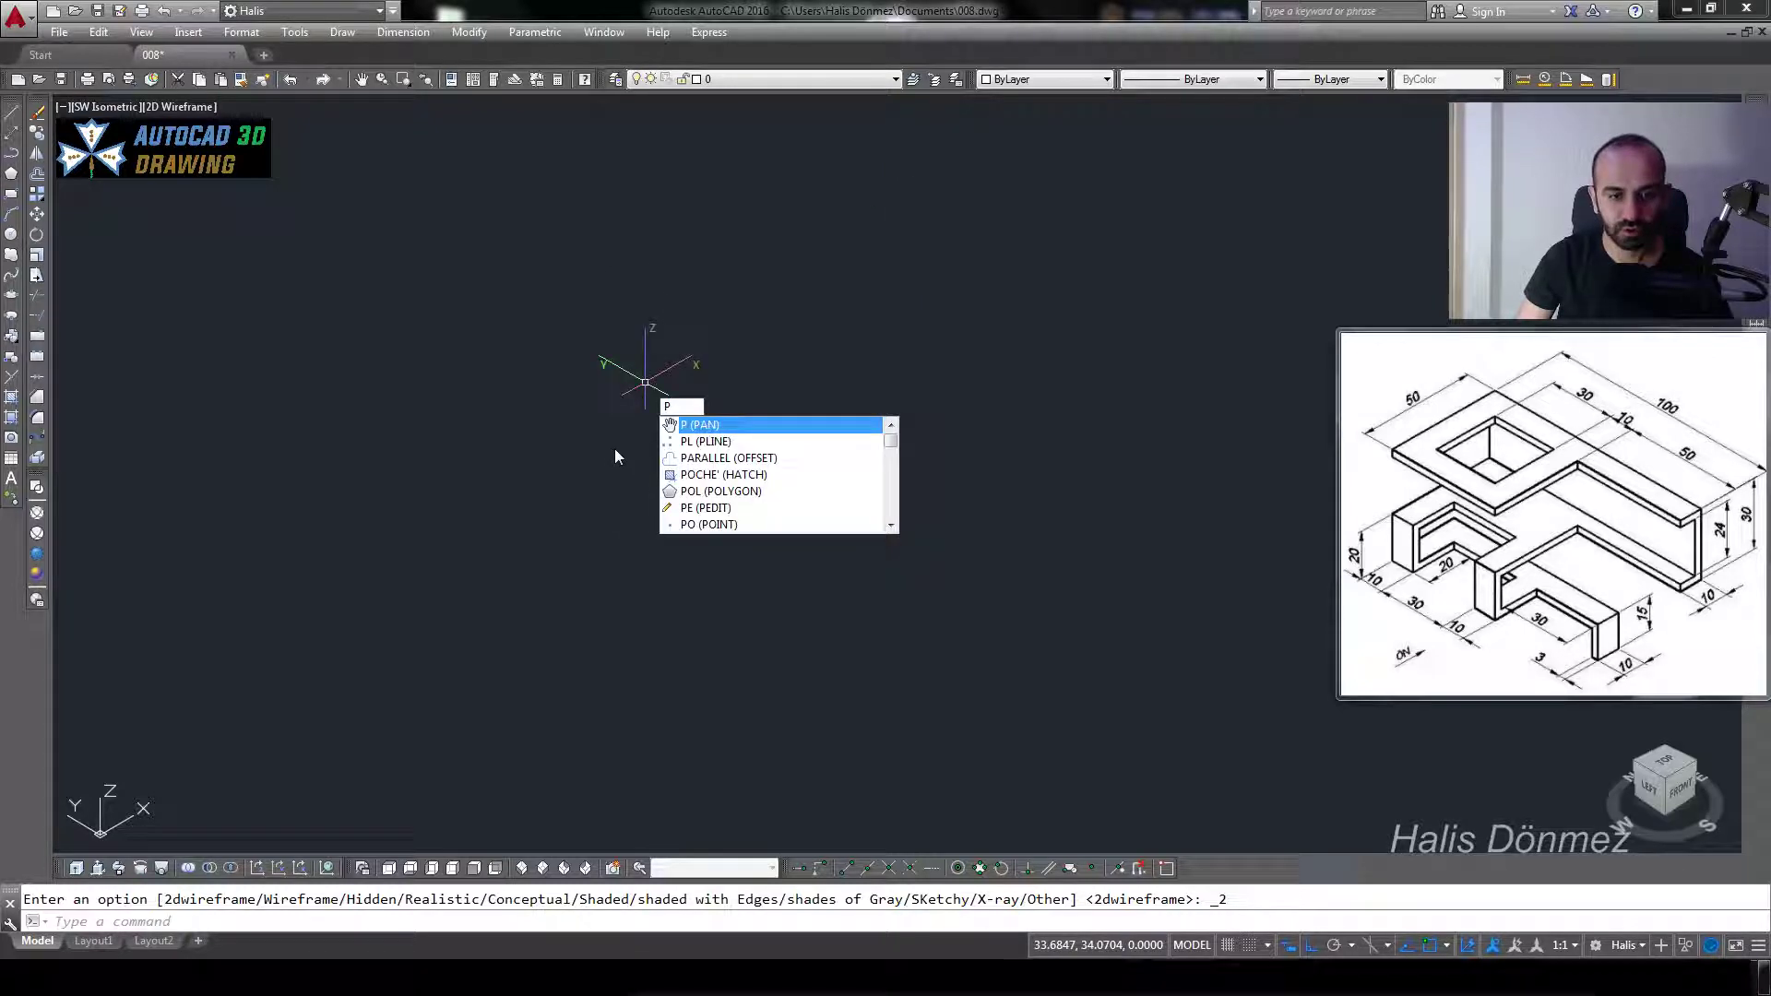
- Draw a 50-unit trial line from a picked start point
{"action": "type", "text": "L"}
{"action": "key", "text": "Return"}
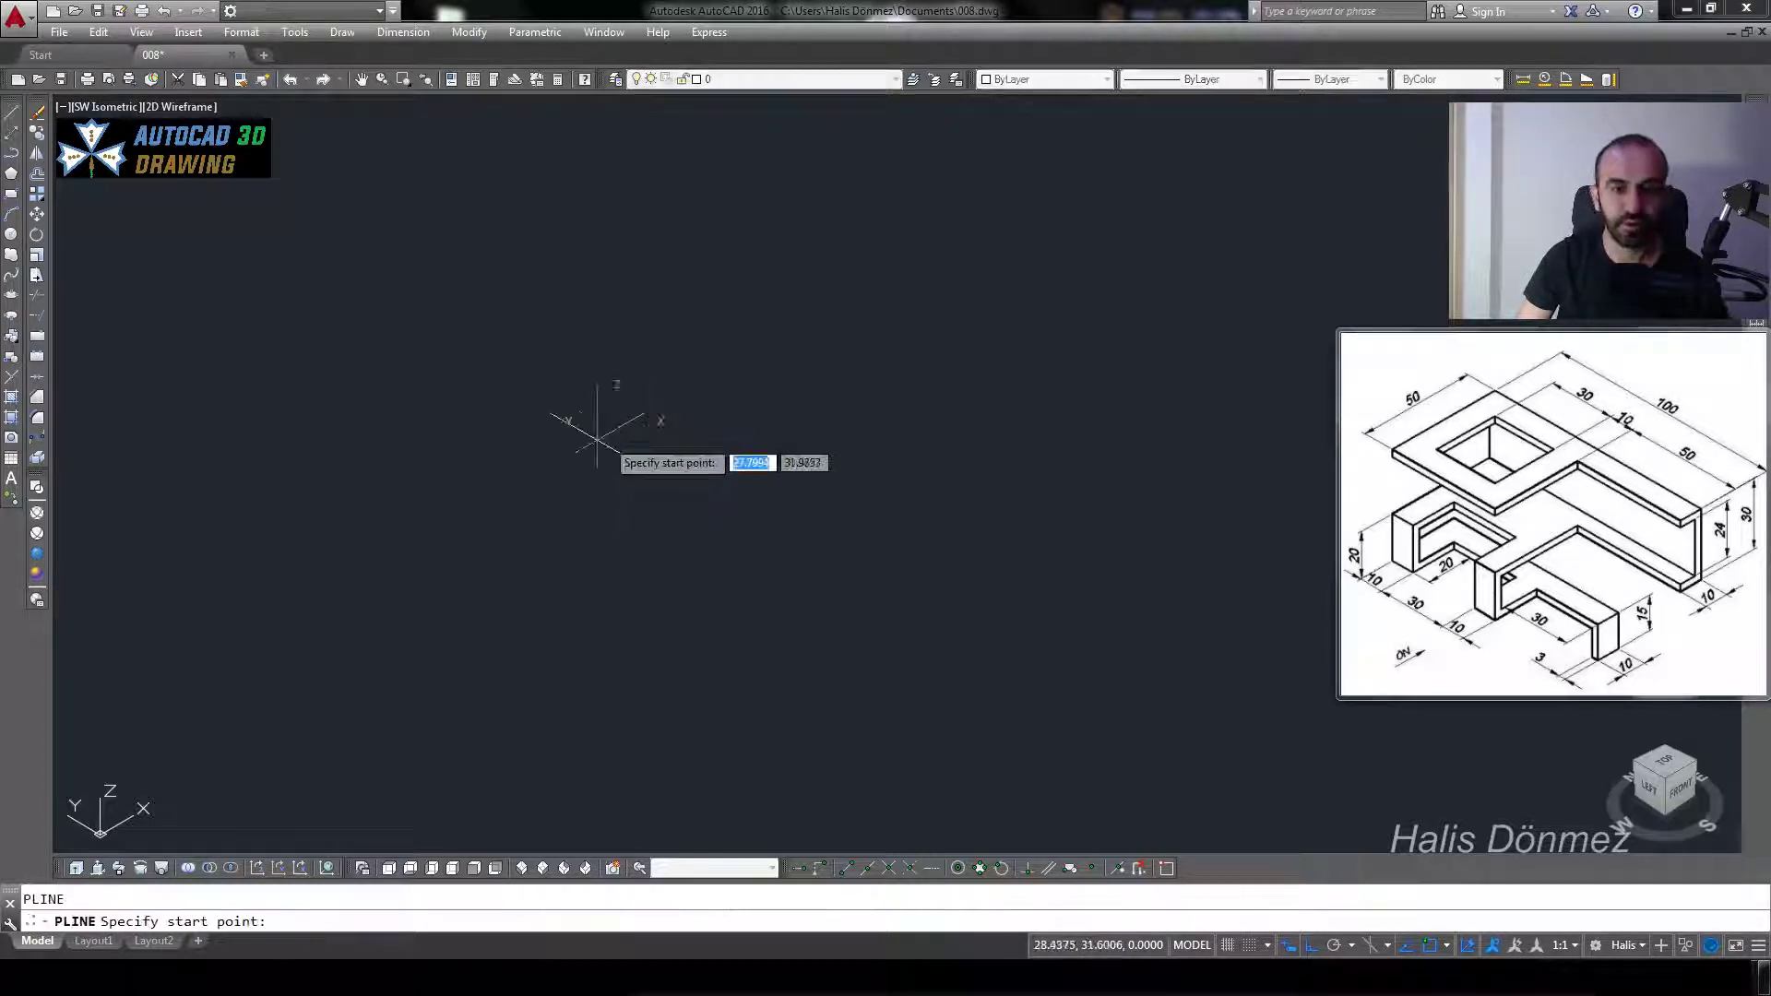
{"action": "left_click", "coordinate": [382, 527]}
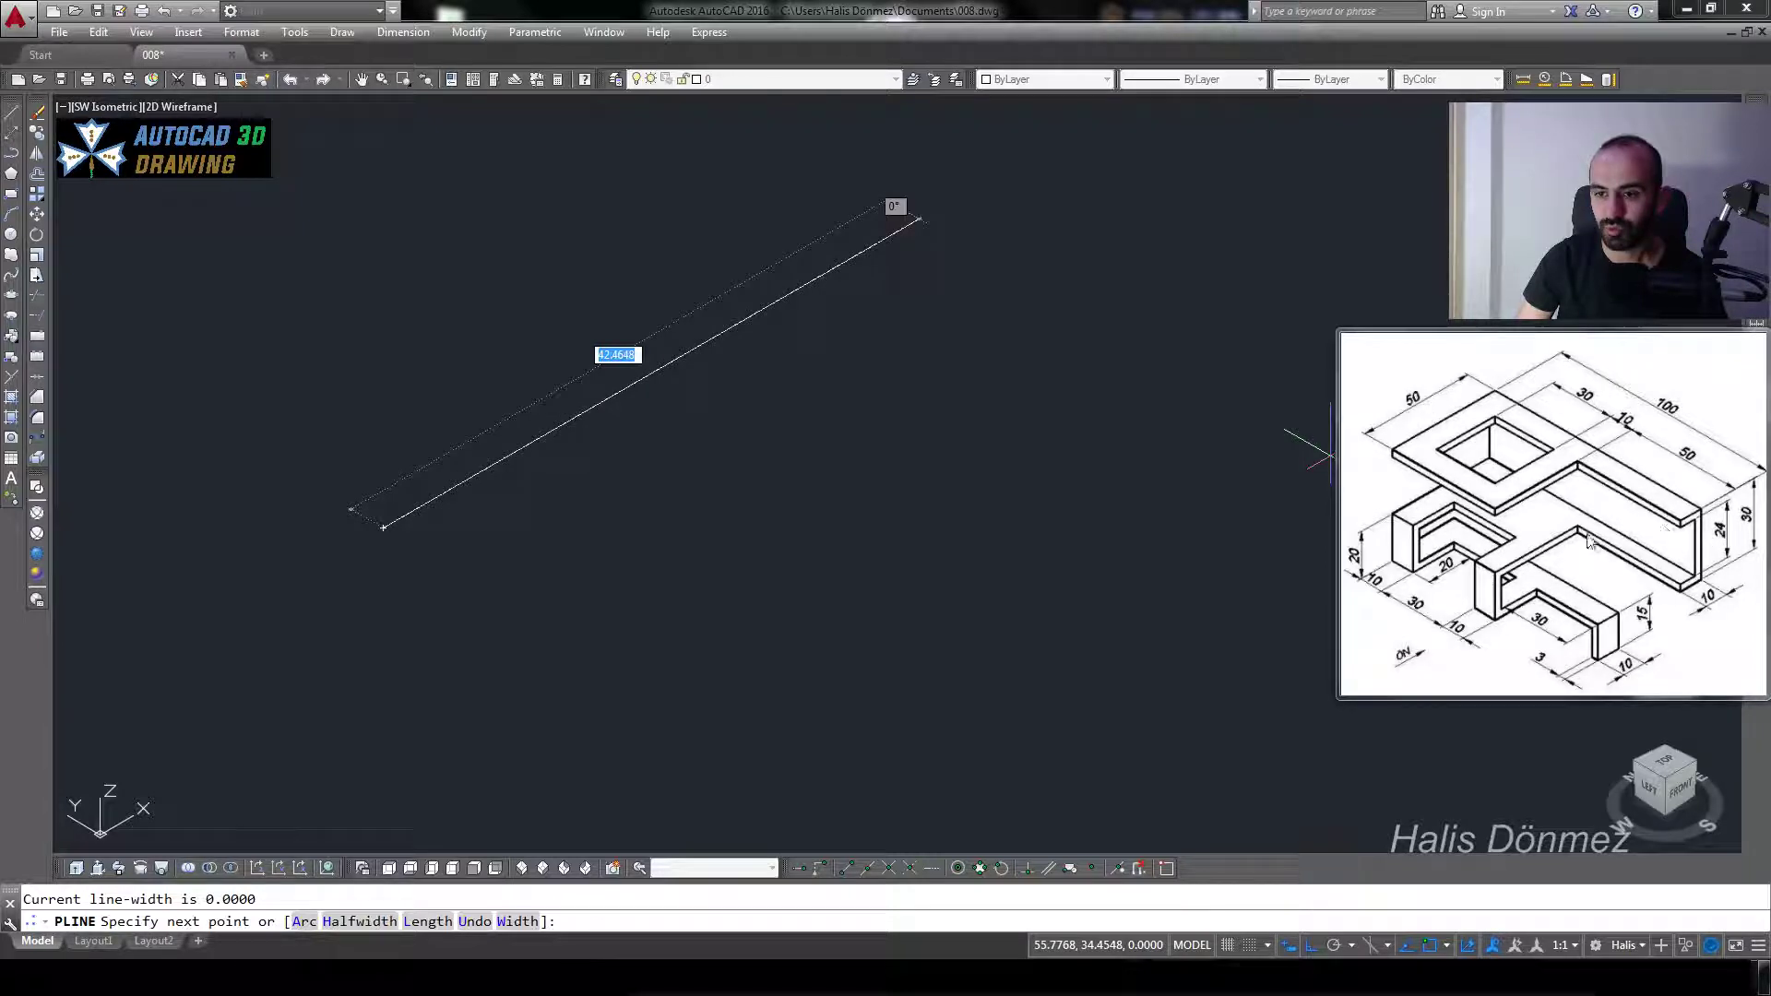
{"action": "type", "text": "50"}
{"action": "key", "text": "Return"}
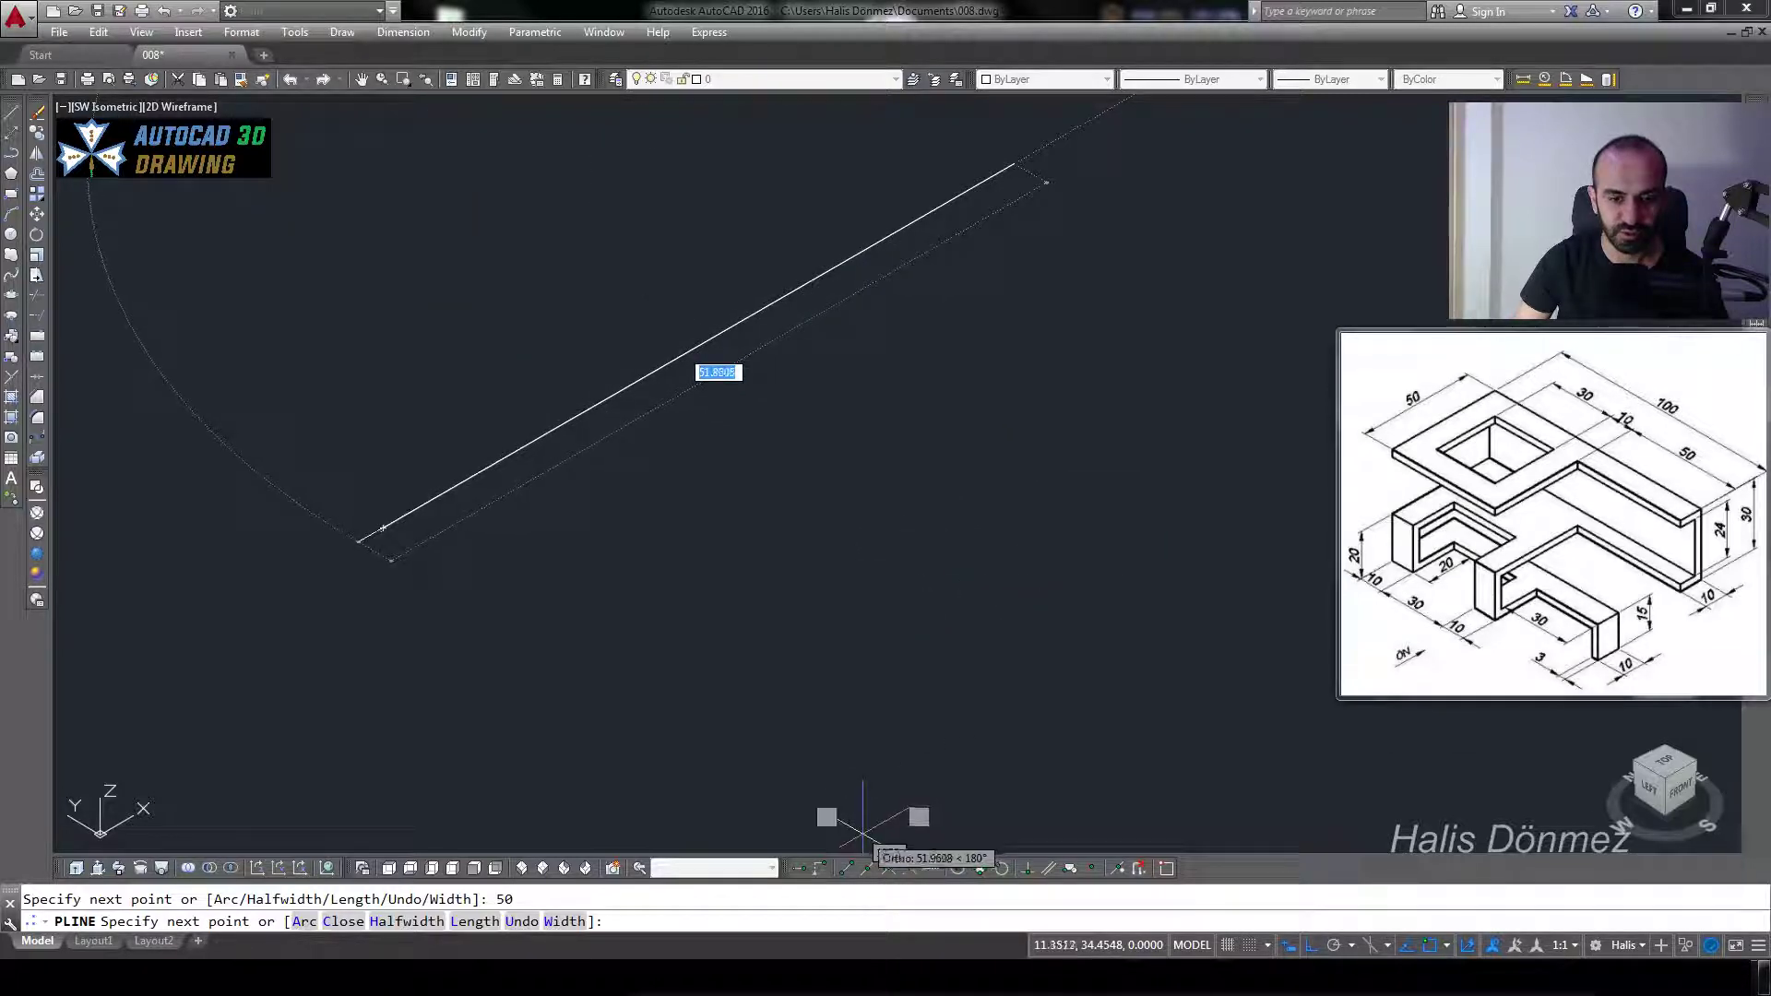
- Rotate the UCS 90° about X and erase the trial line
{"action": "left_click", "coordinate": [297, 868]}
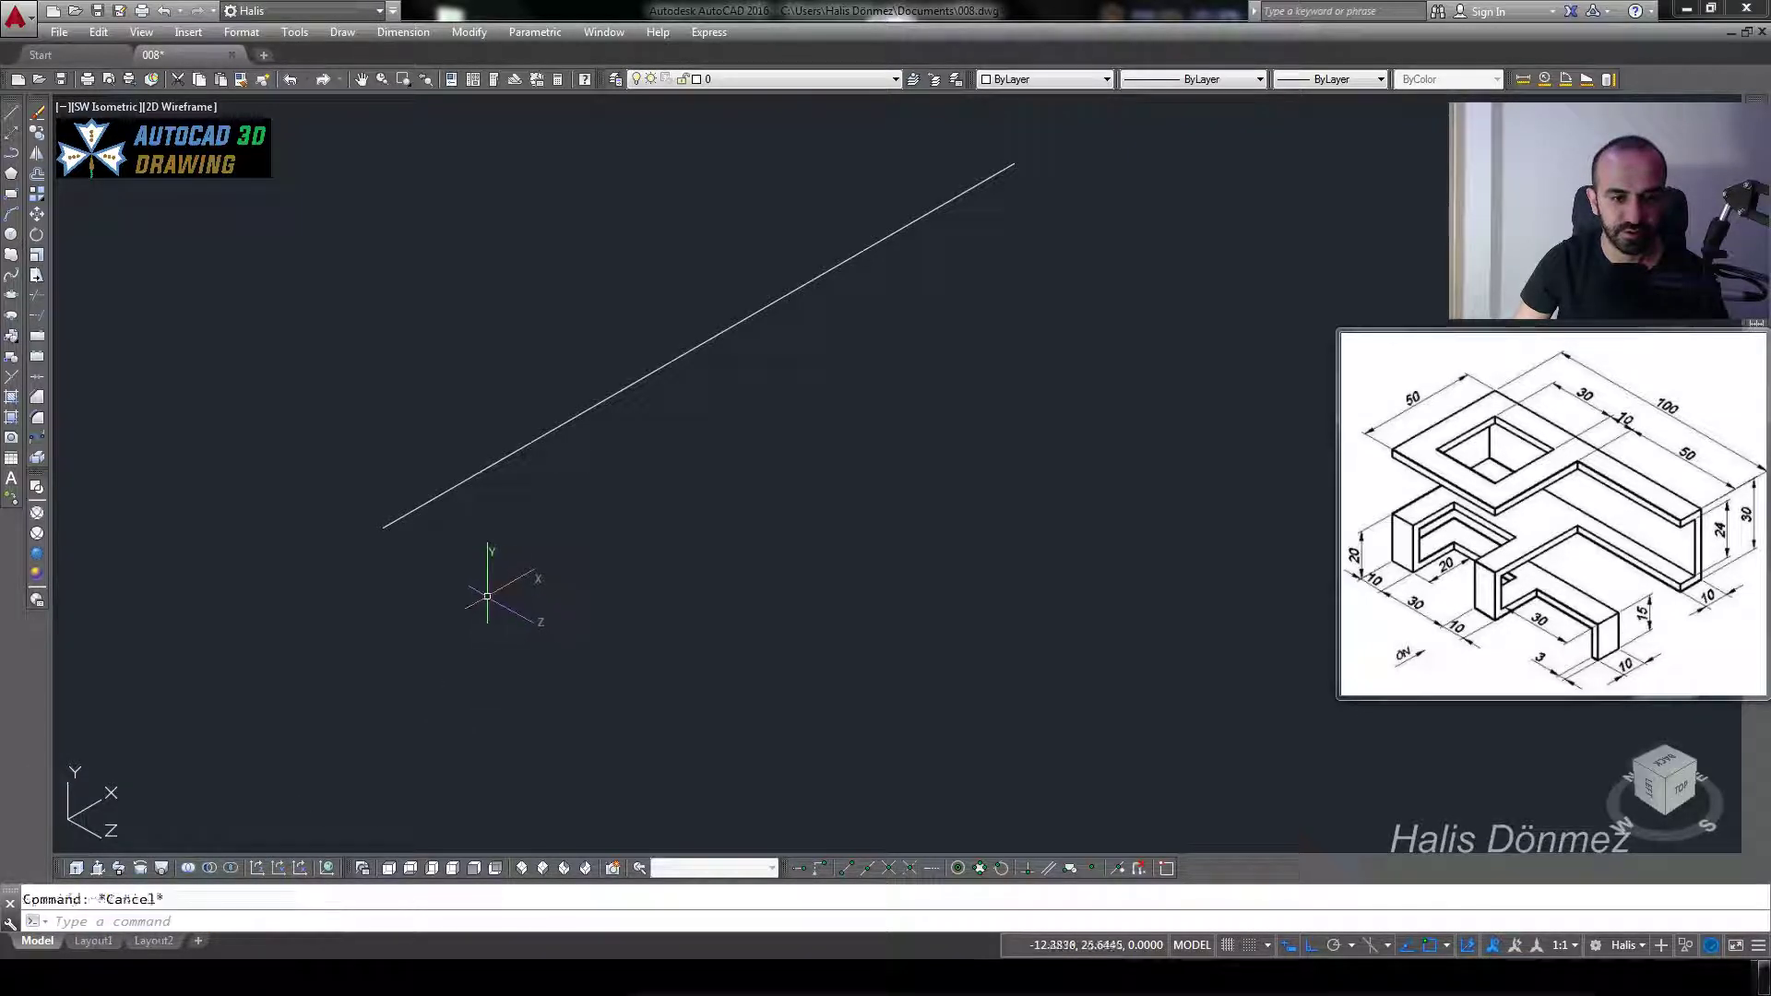
{"action": "scroll", "coordinate": [495, 590], "scroll_direction": "down", "scroll_amount": 3}
{"action": "scroll", "coordinate": [516, 553], "scroll_direction": "down", "scroll_amount": 2}
{"action": "left_click", "coordinate": [503, 576]}
{"action": "left_click", "coordinate": [663, 429]}
{"action": "key", "text": "Delete"}
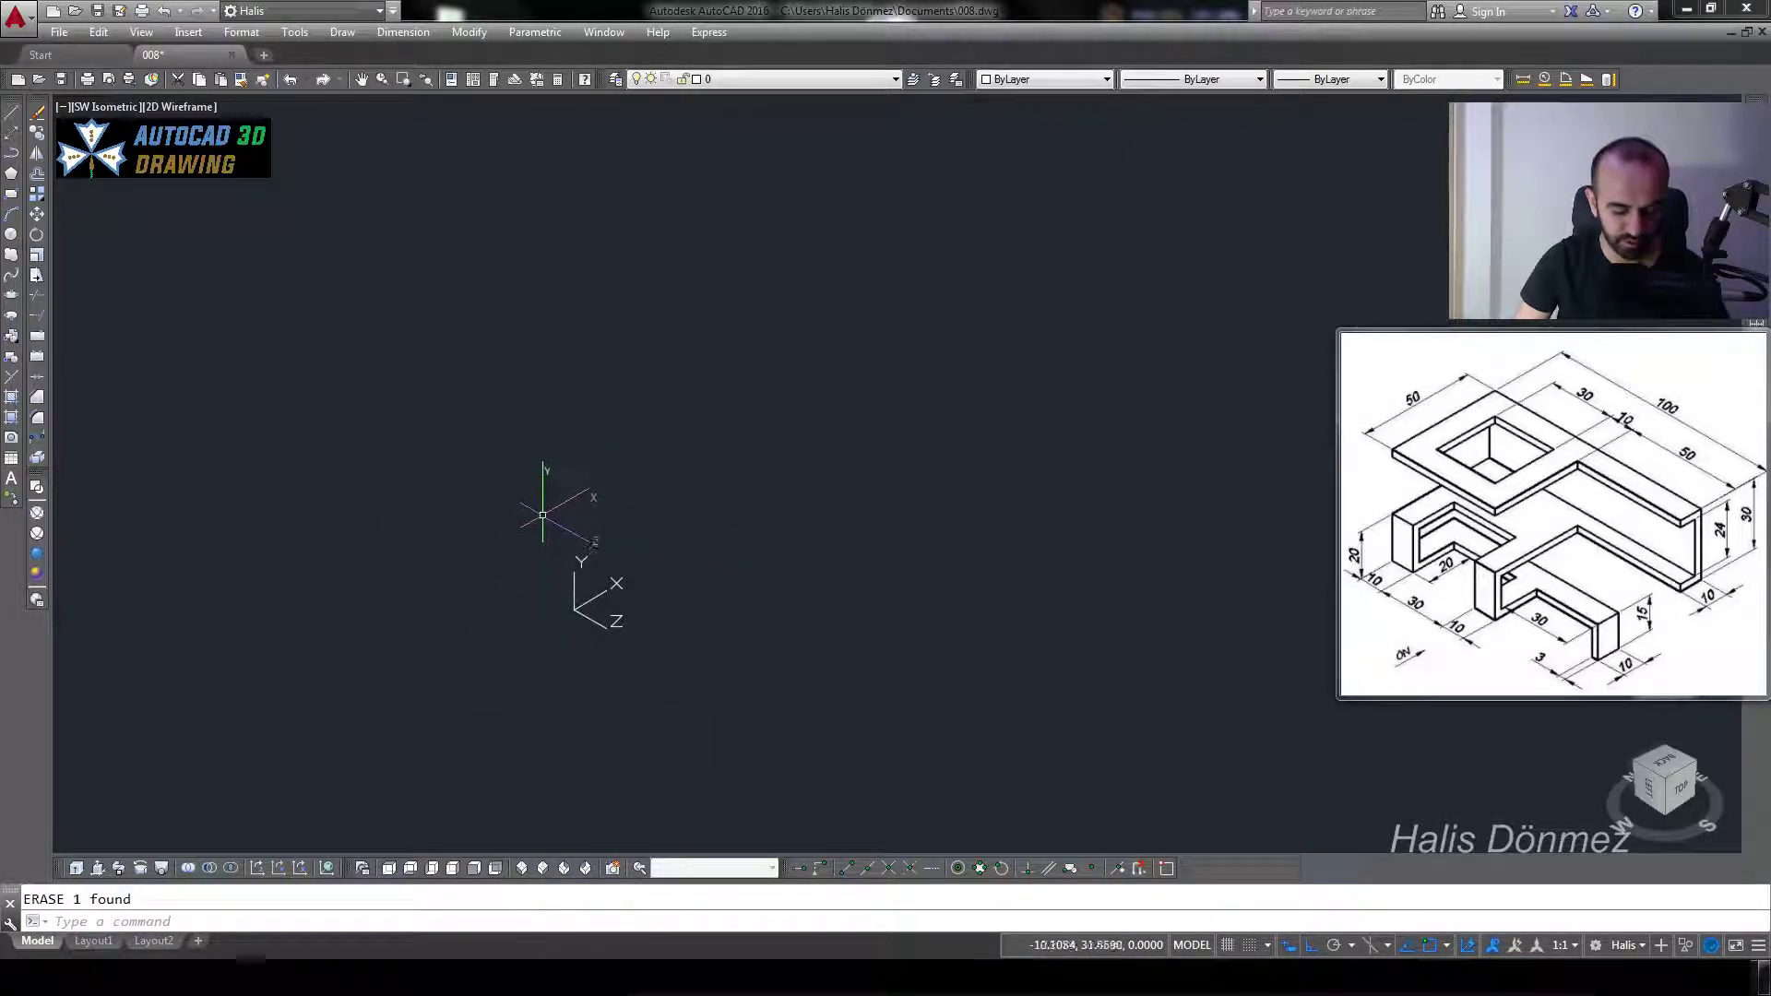
- Draw an open polyline with 50, 30 and 50-unit segments, centred in view
{"action": "type", "text": "pl"}
{"action": "key", "text": "Return"}
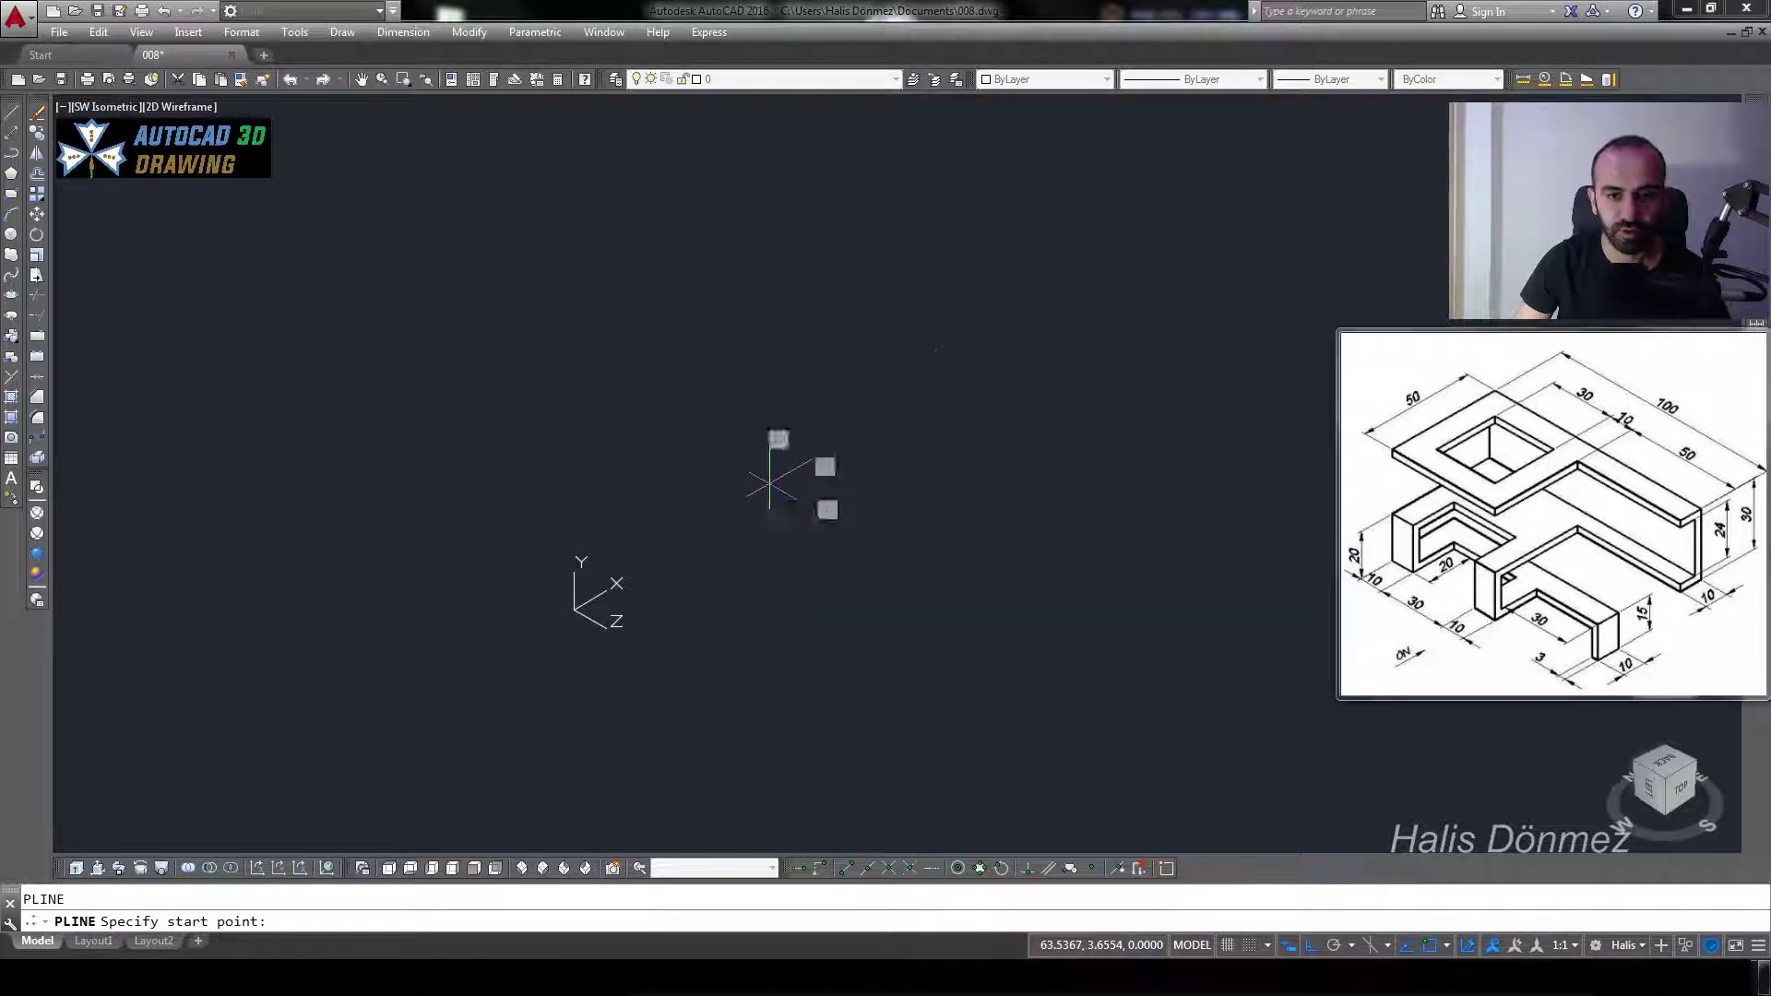
{"action": "left_click", "coordinate": [770, 483]}
{"action": "type", "text": "50"}
{"action": "key", "text": "Return"}
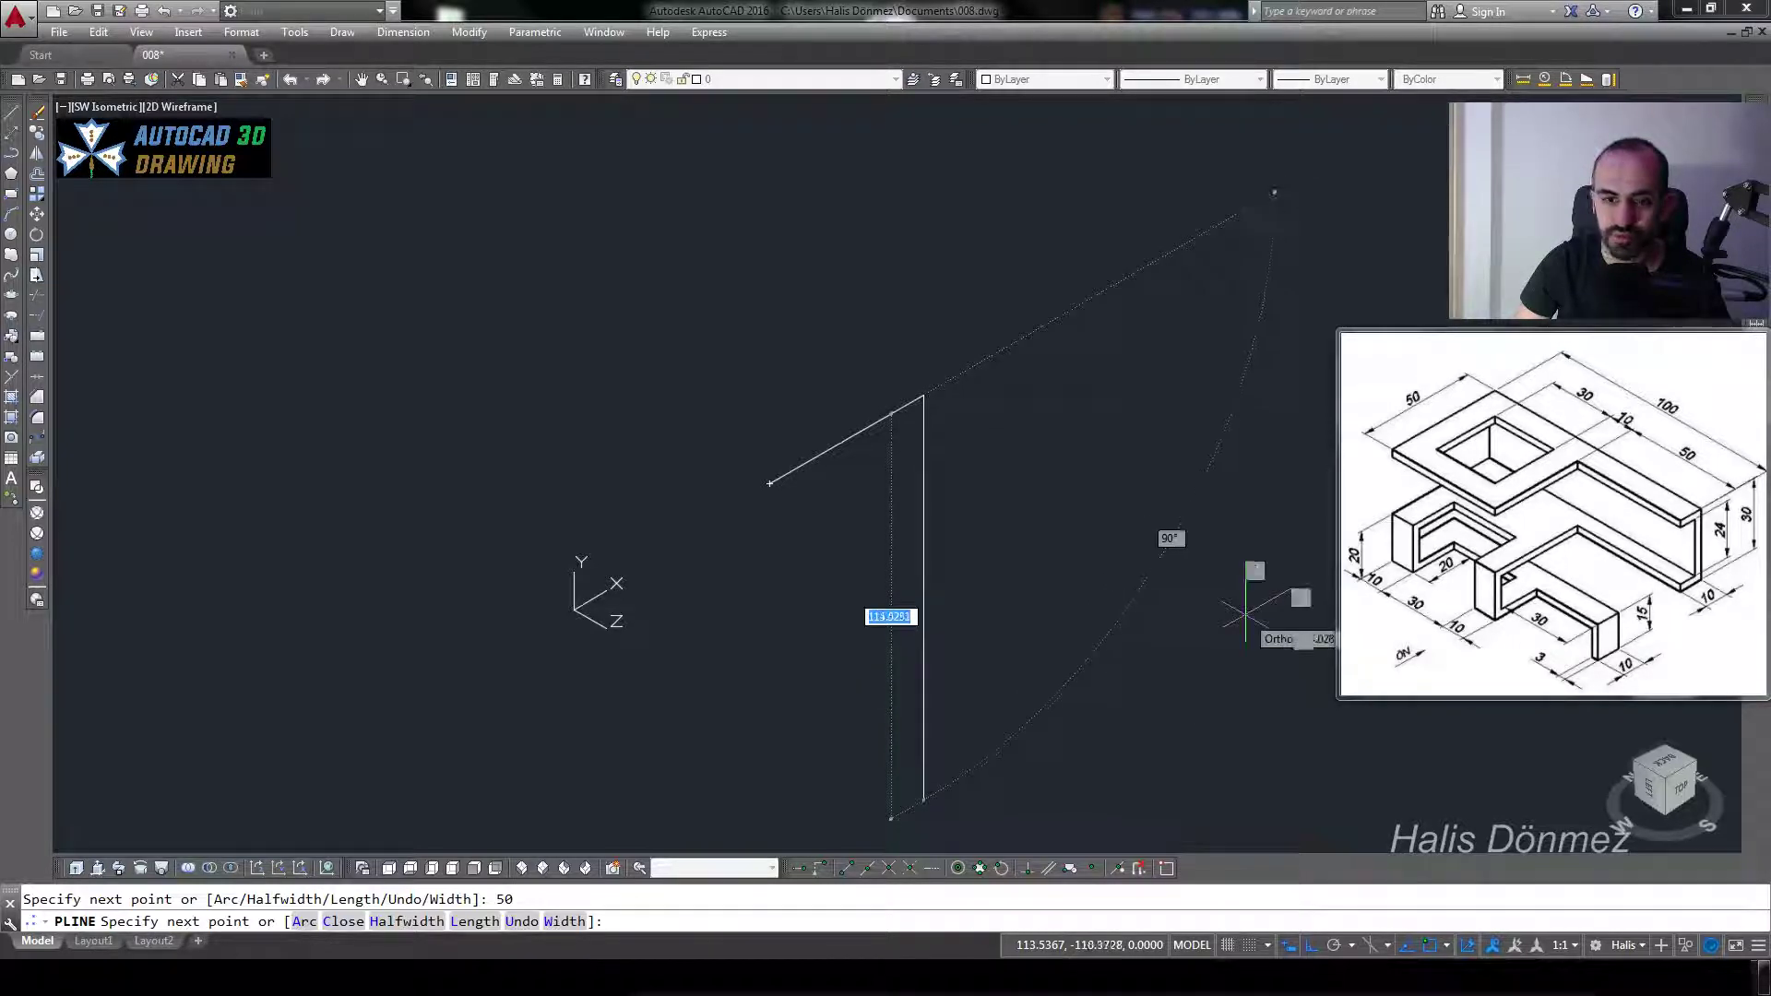
{"action": "type", "text": "30"}
{"action": "key", "text": "Return"}
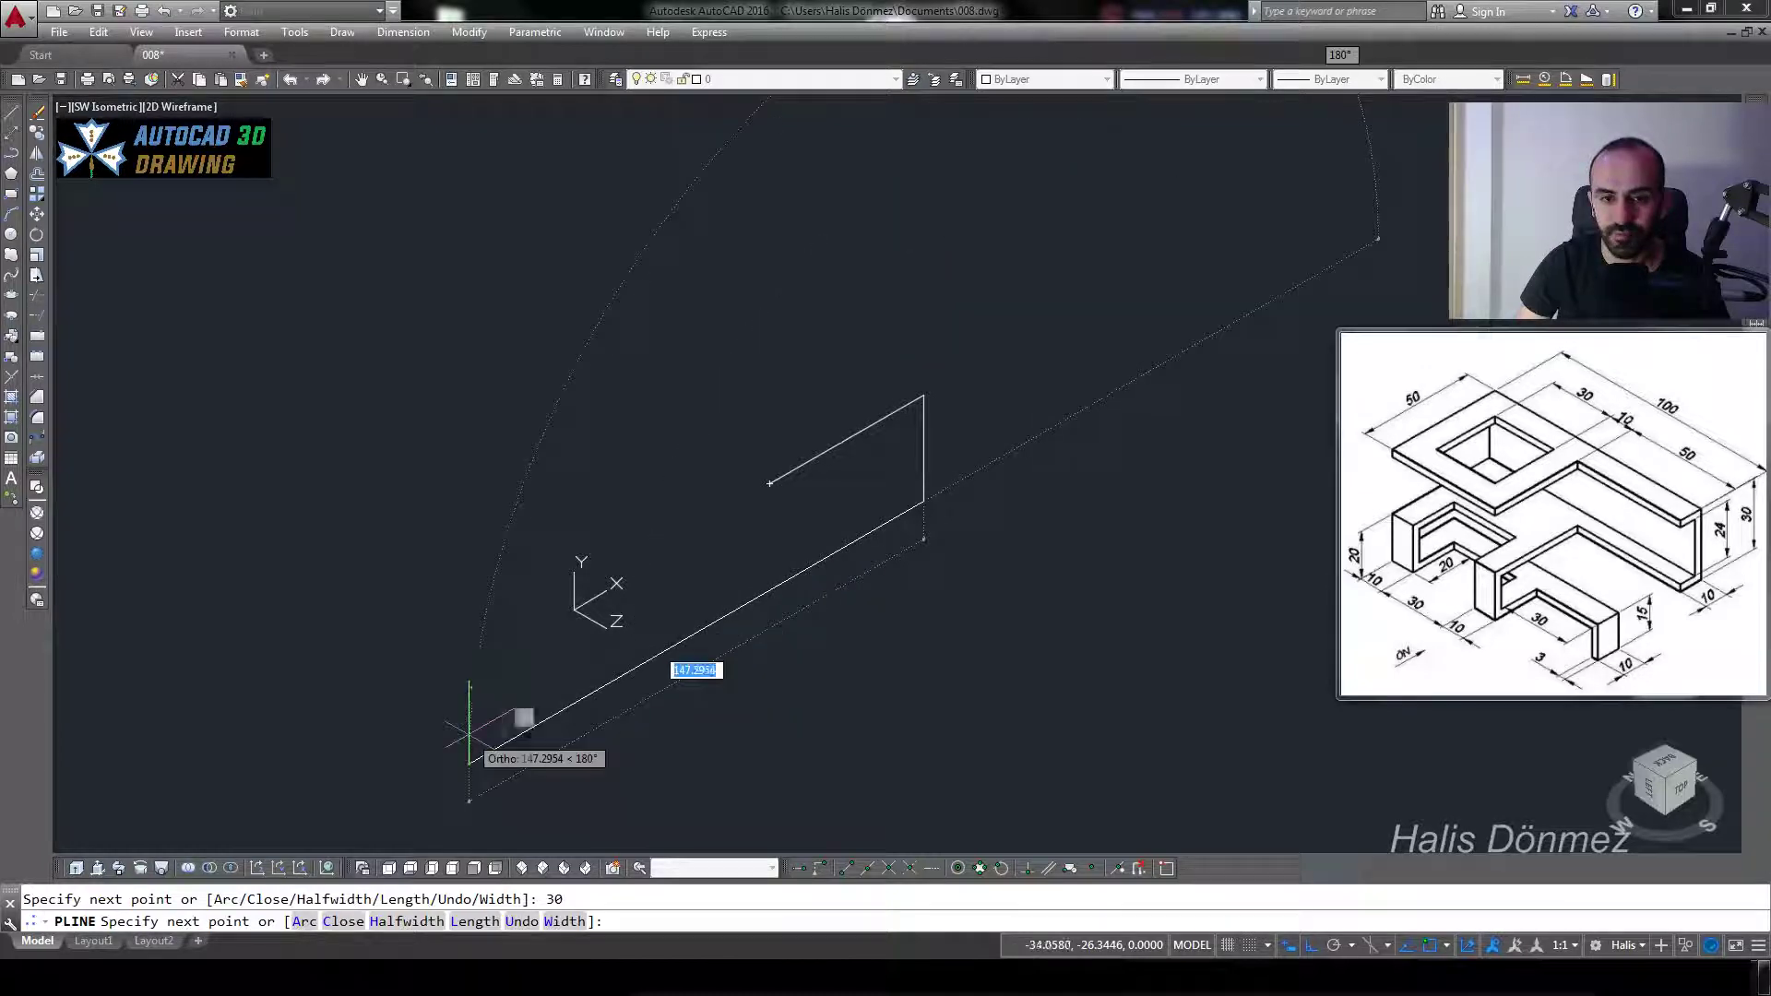
{"action": "type", "text": "50"}
{"action": "key", "text": "Return"}
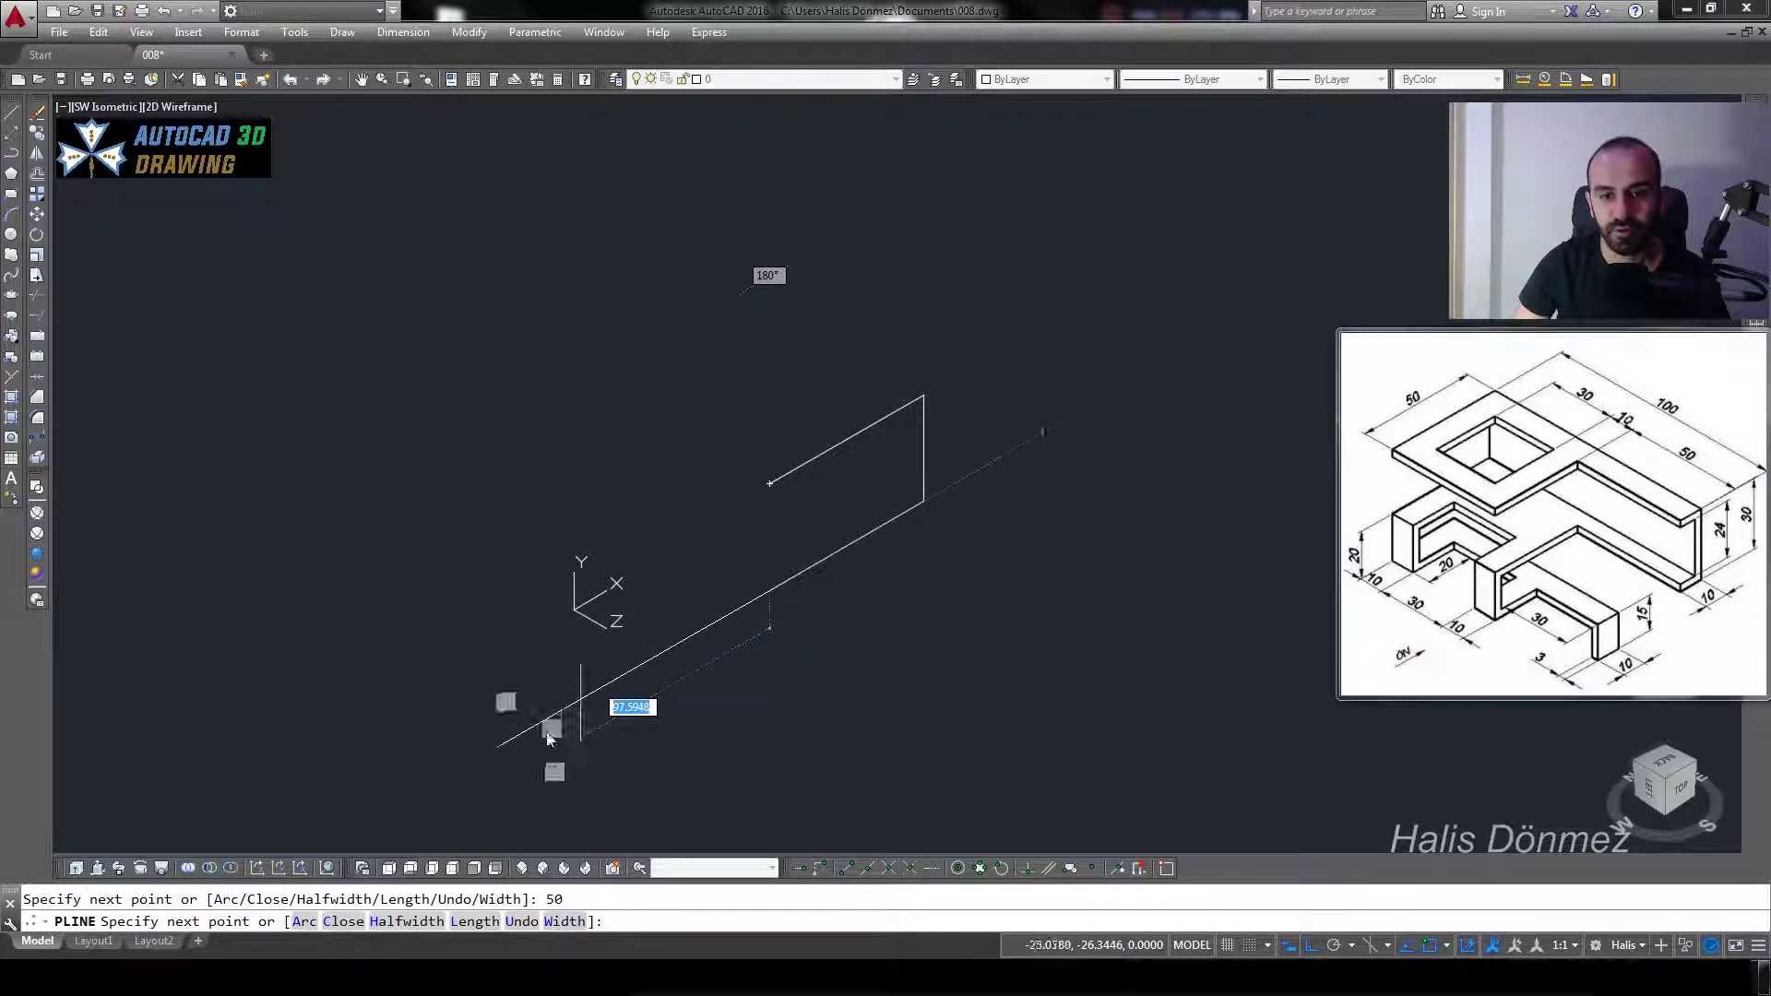
{"action": "key", "text": "Escape"}
{"action": "scroll", "coordinate": [811, 495], "scroll_direction": "down", "scroll_amount": 2}
{"action": "scroll", "coordinate": [871, 515], "scroll_direction": "up", "scroll_amount": 6}
{"action": "middle_click_drag", "start_coordinate": [870, 514], "coordinate": [787, 499]}
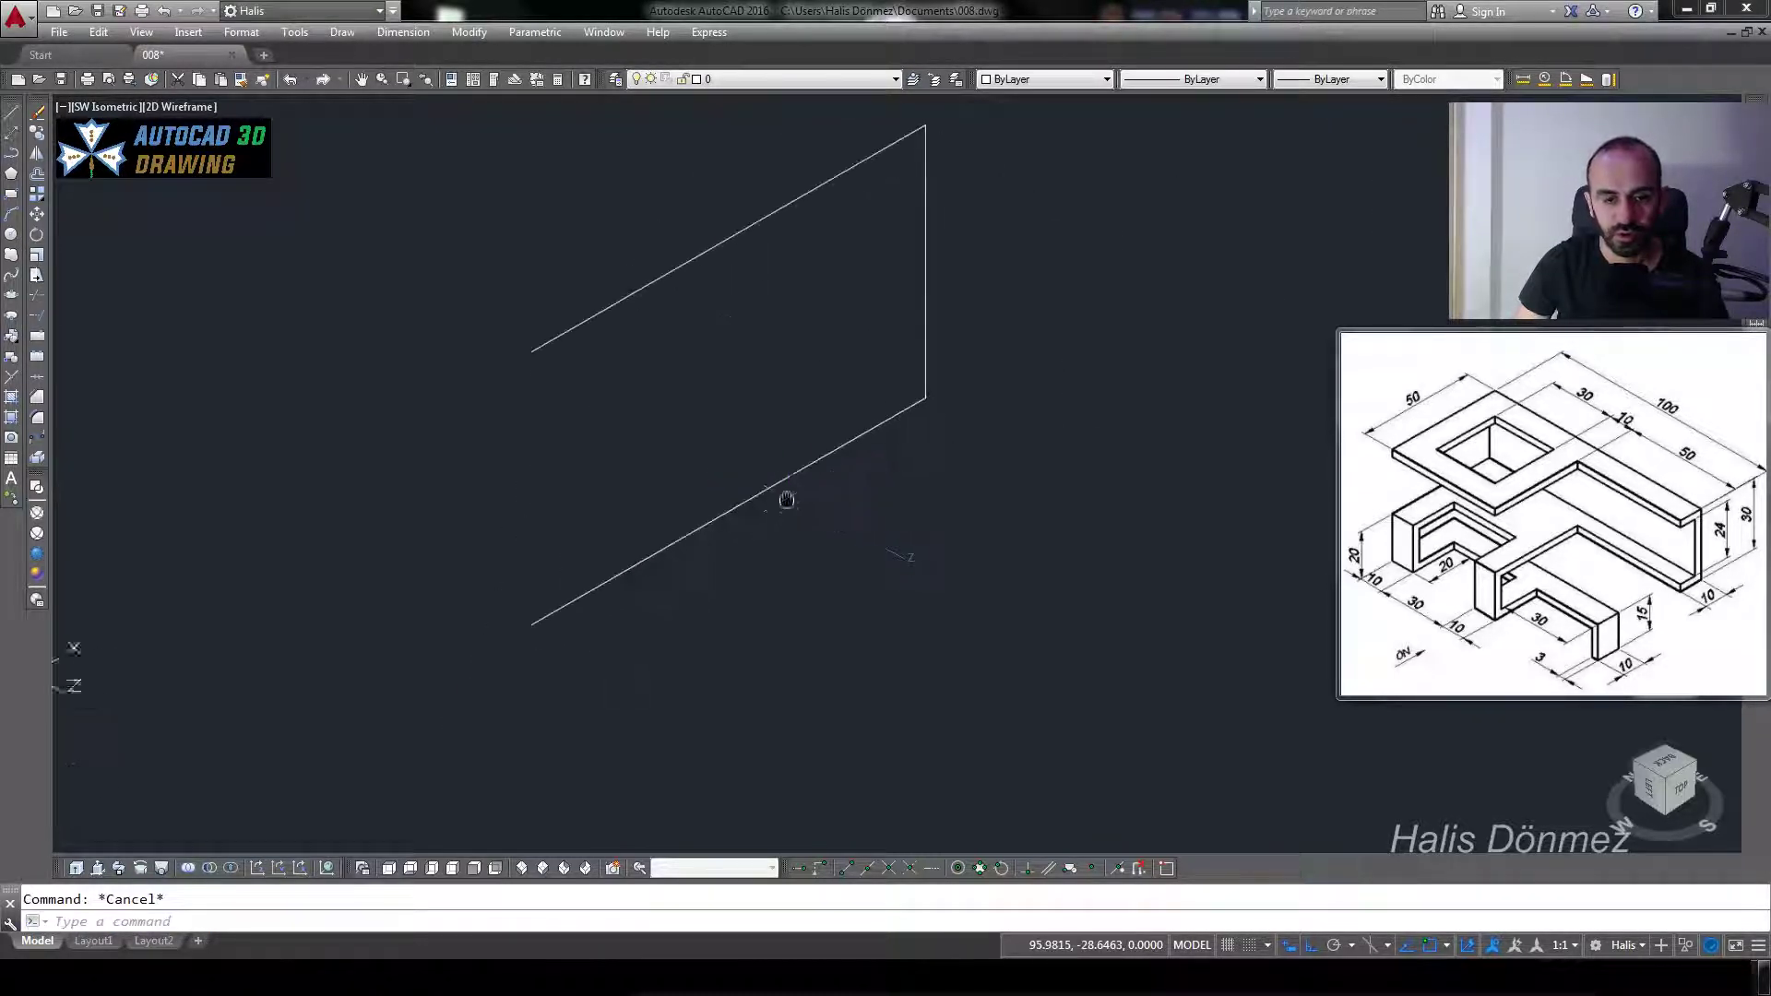
- Offset the three-sided polyline 3 units toward its inner side
{"action": "type", "text": "o"}
{"action": "key", "text": "Return"}
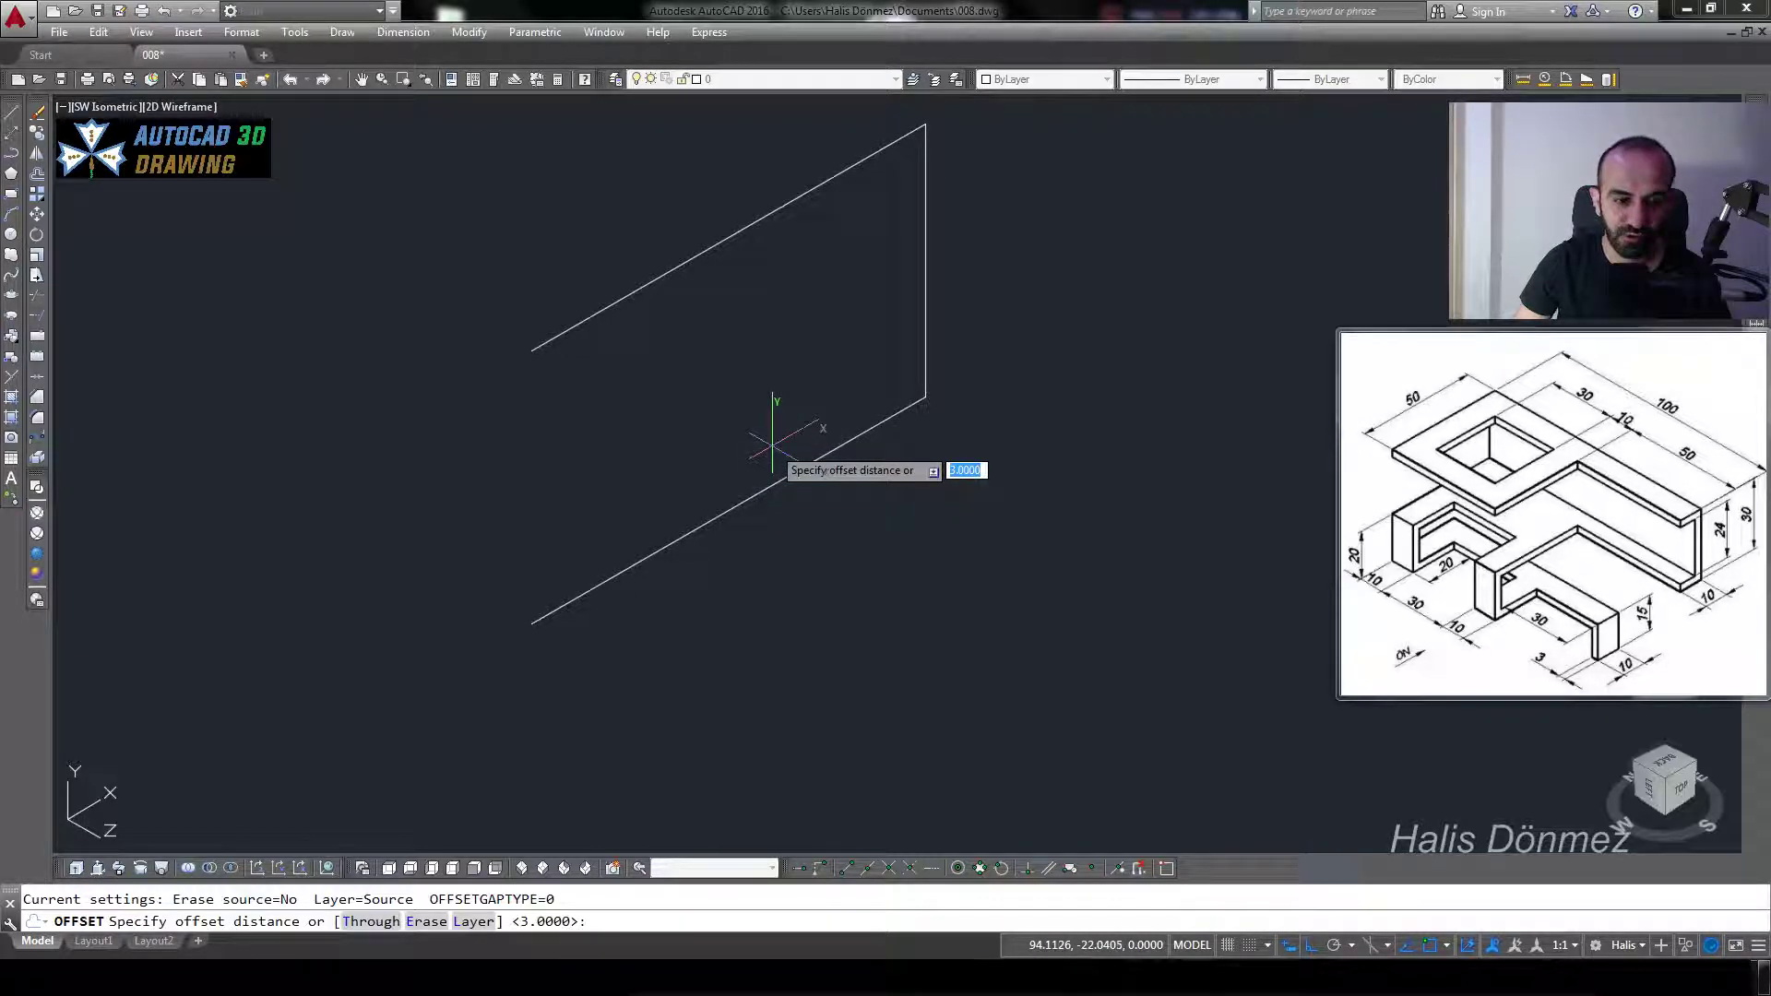
{"action": "key", "text": "Return"}
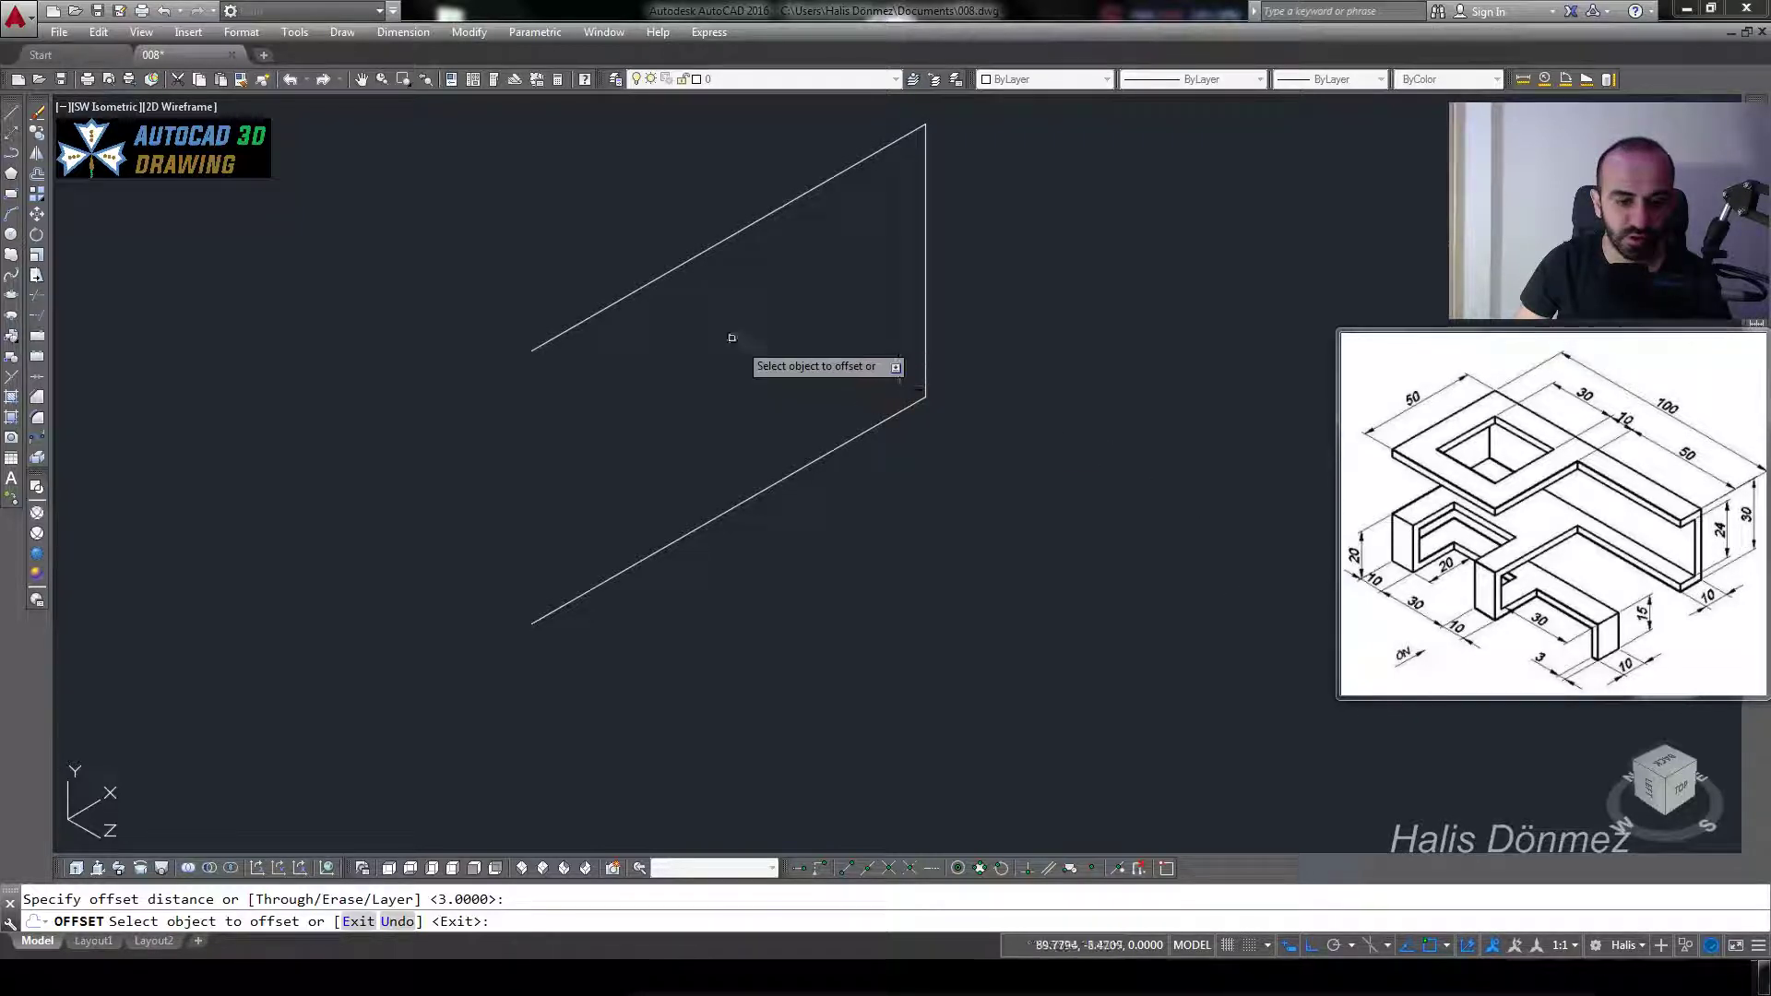
{"action": "left_click", "coordinate": [654, 274]}
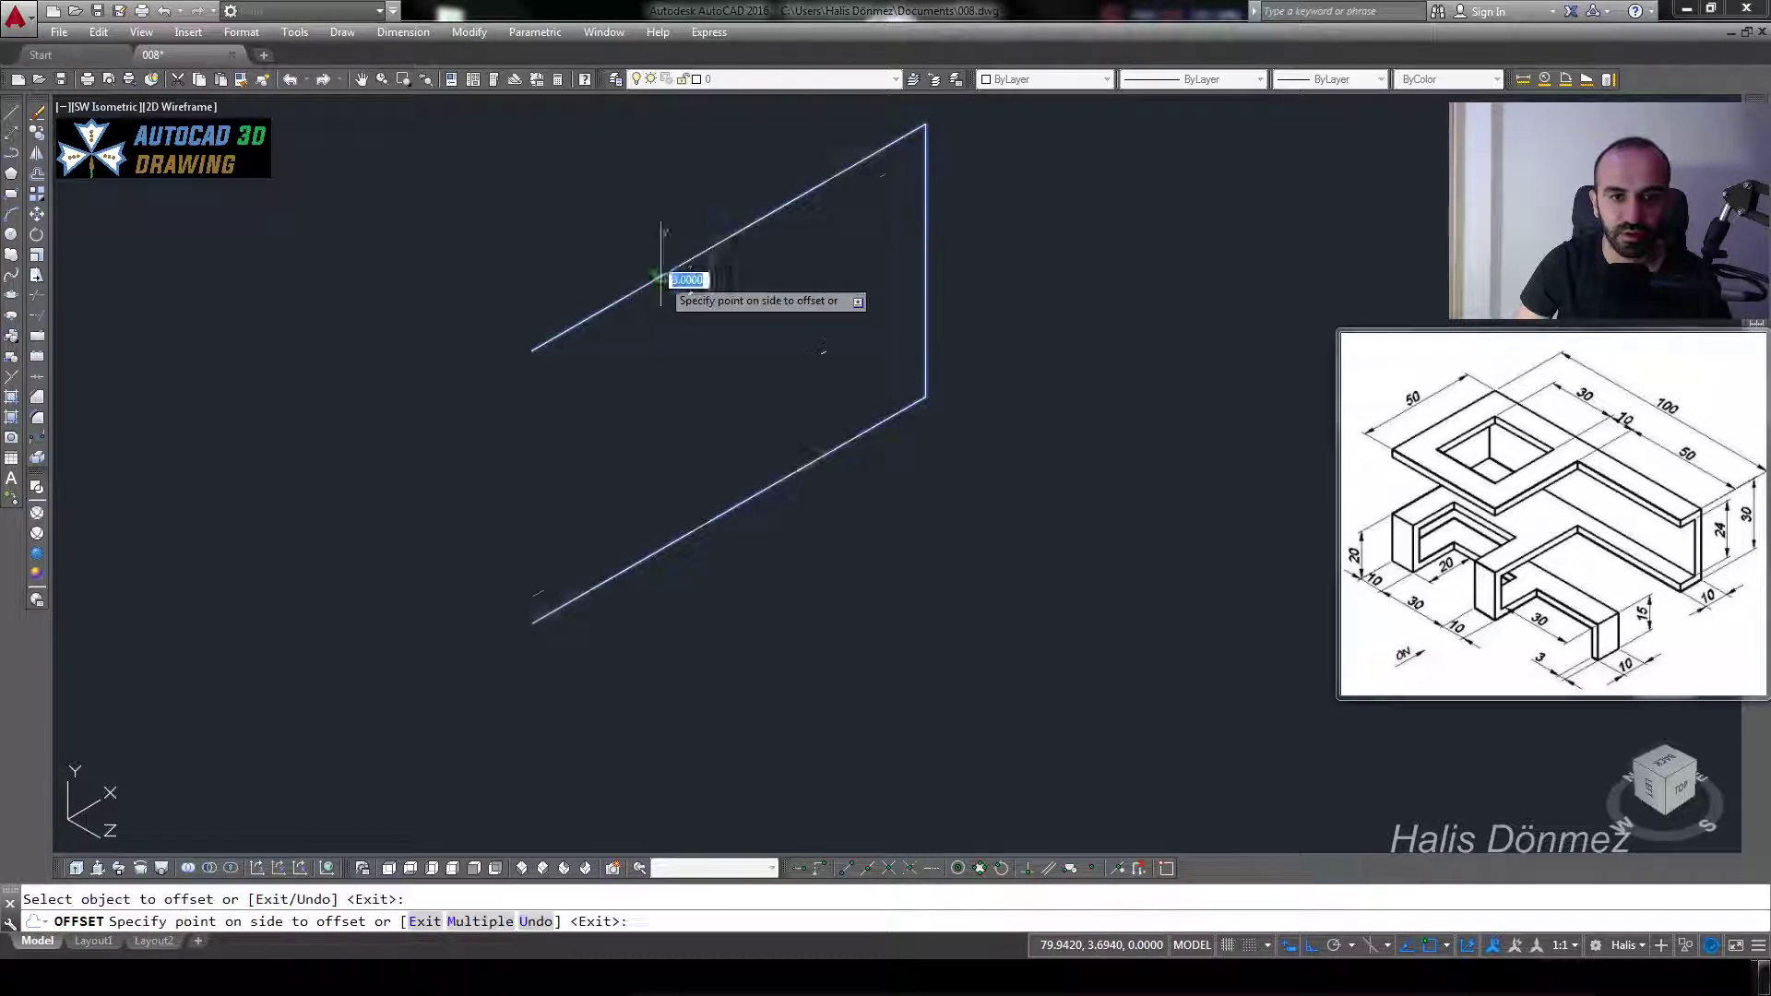
{"action": "left_click", "coordinate": [683, 346]}
{"action": "key", "text": "Escape"}
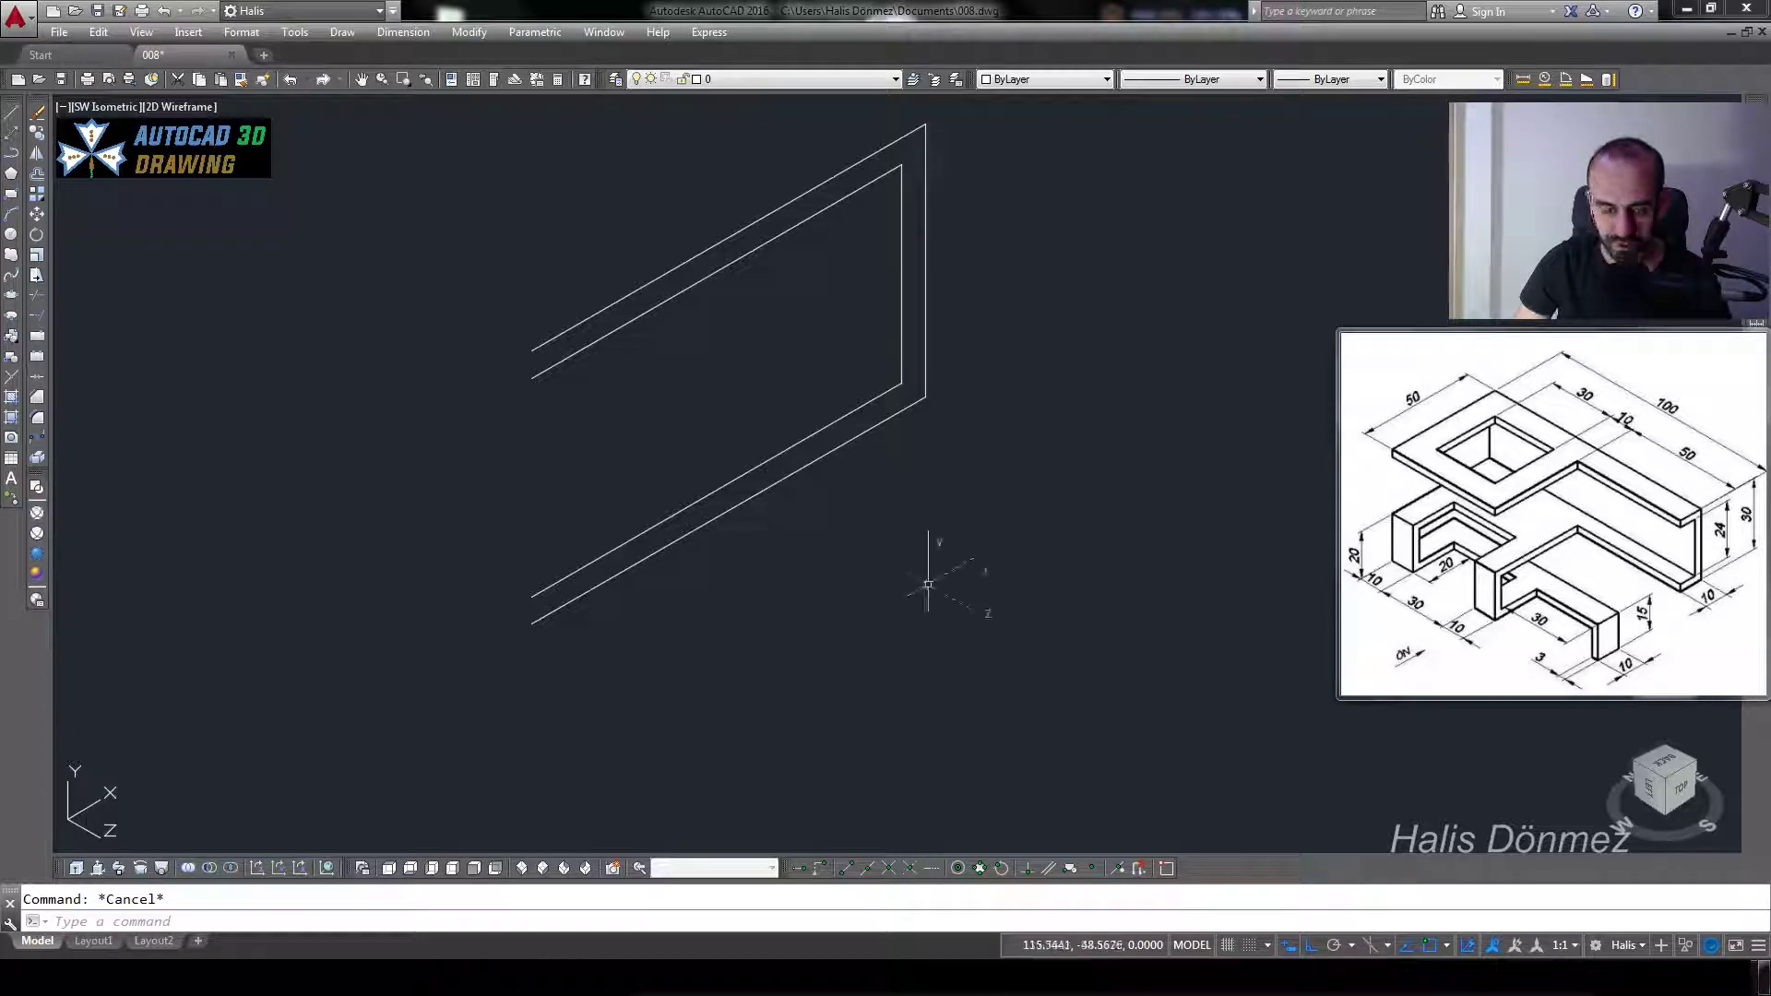
{"action": "type", "text": "pl"}
{"action": "key", "text": "Return"}
- Draw the leg polyline from the lower-left corner: 20 down, 30 along
{"action": "left_click", "coordinate": [532, 597]}
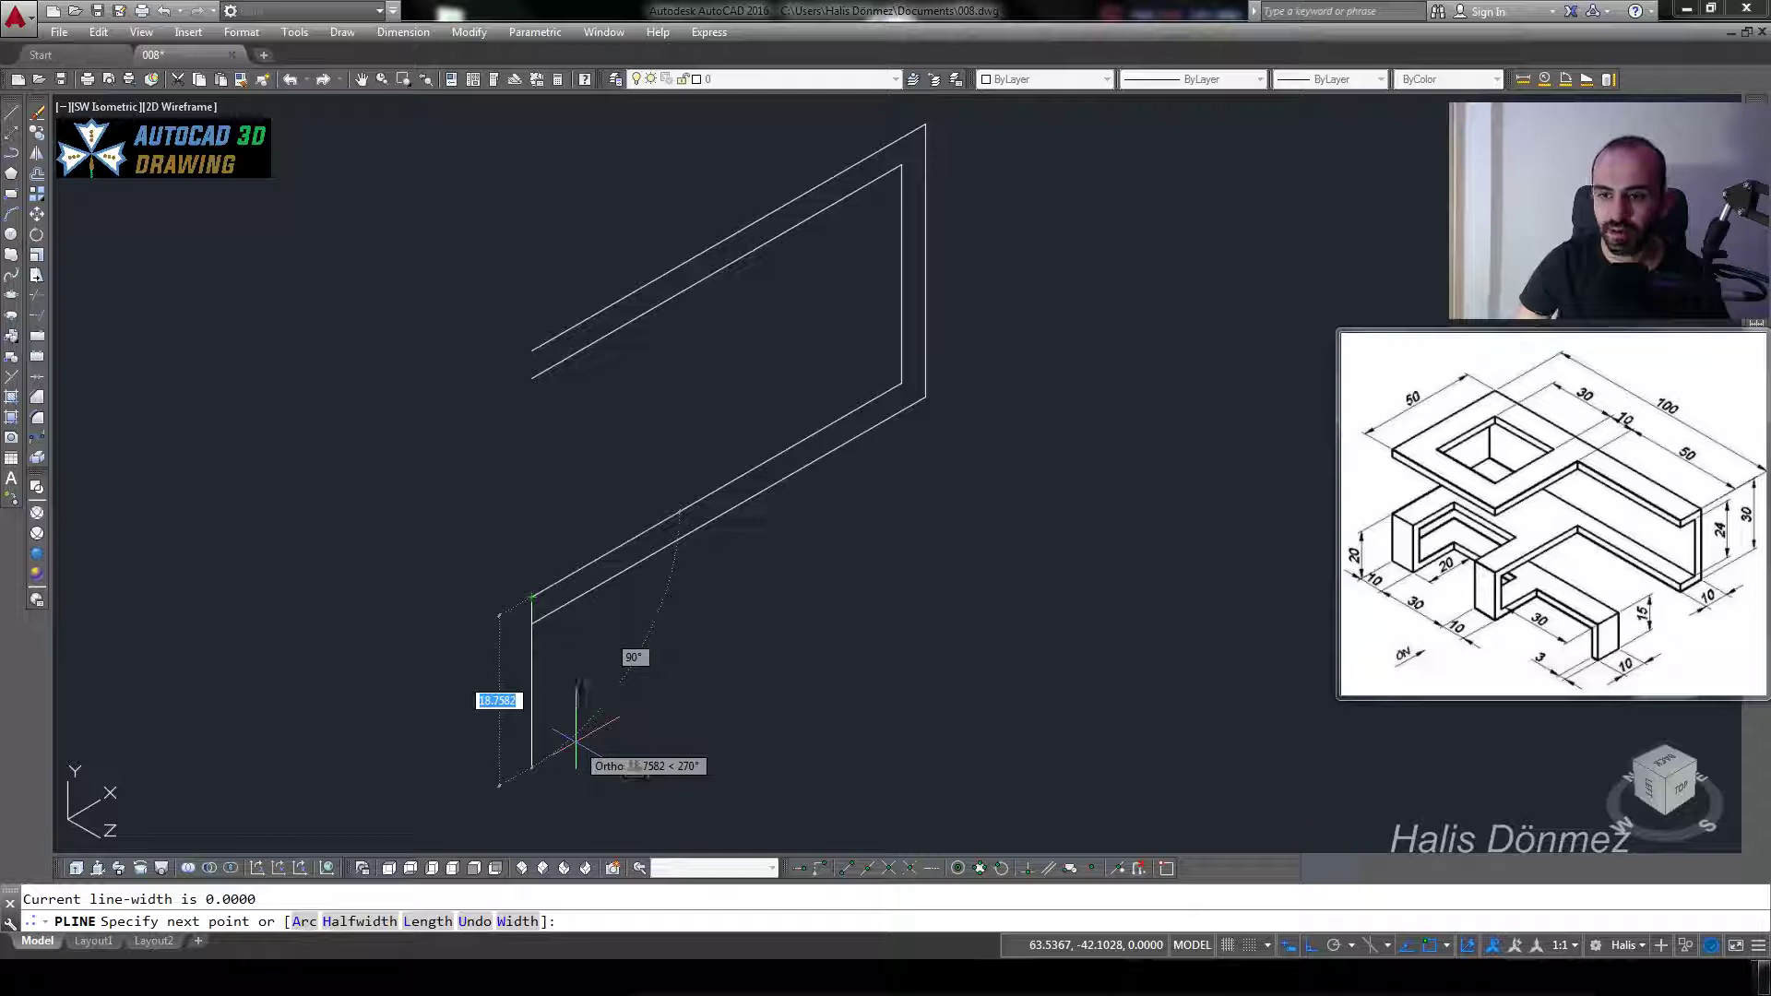
{"action": "type", "text": "20"}
{"action": "key", "text": "Return"}
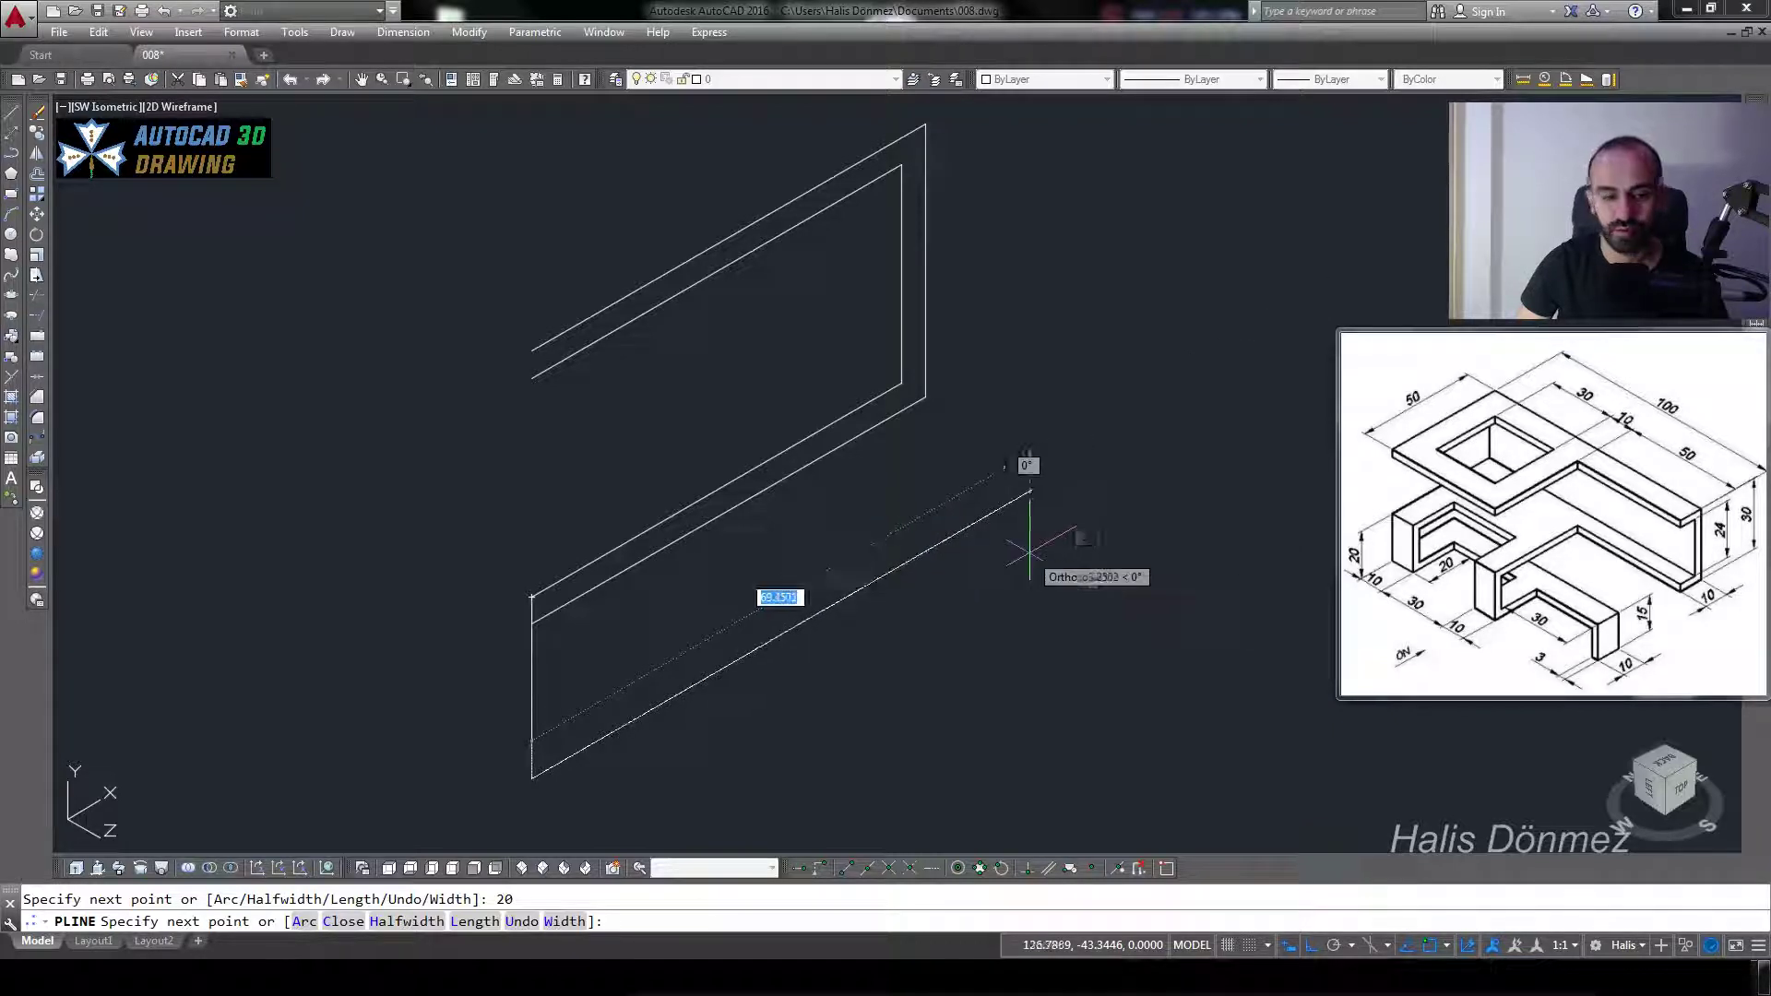
{"action": "type", "text": "30"}
{"action": "key", "text": "Return"}
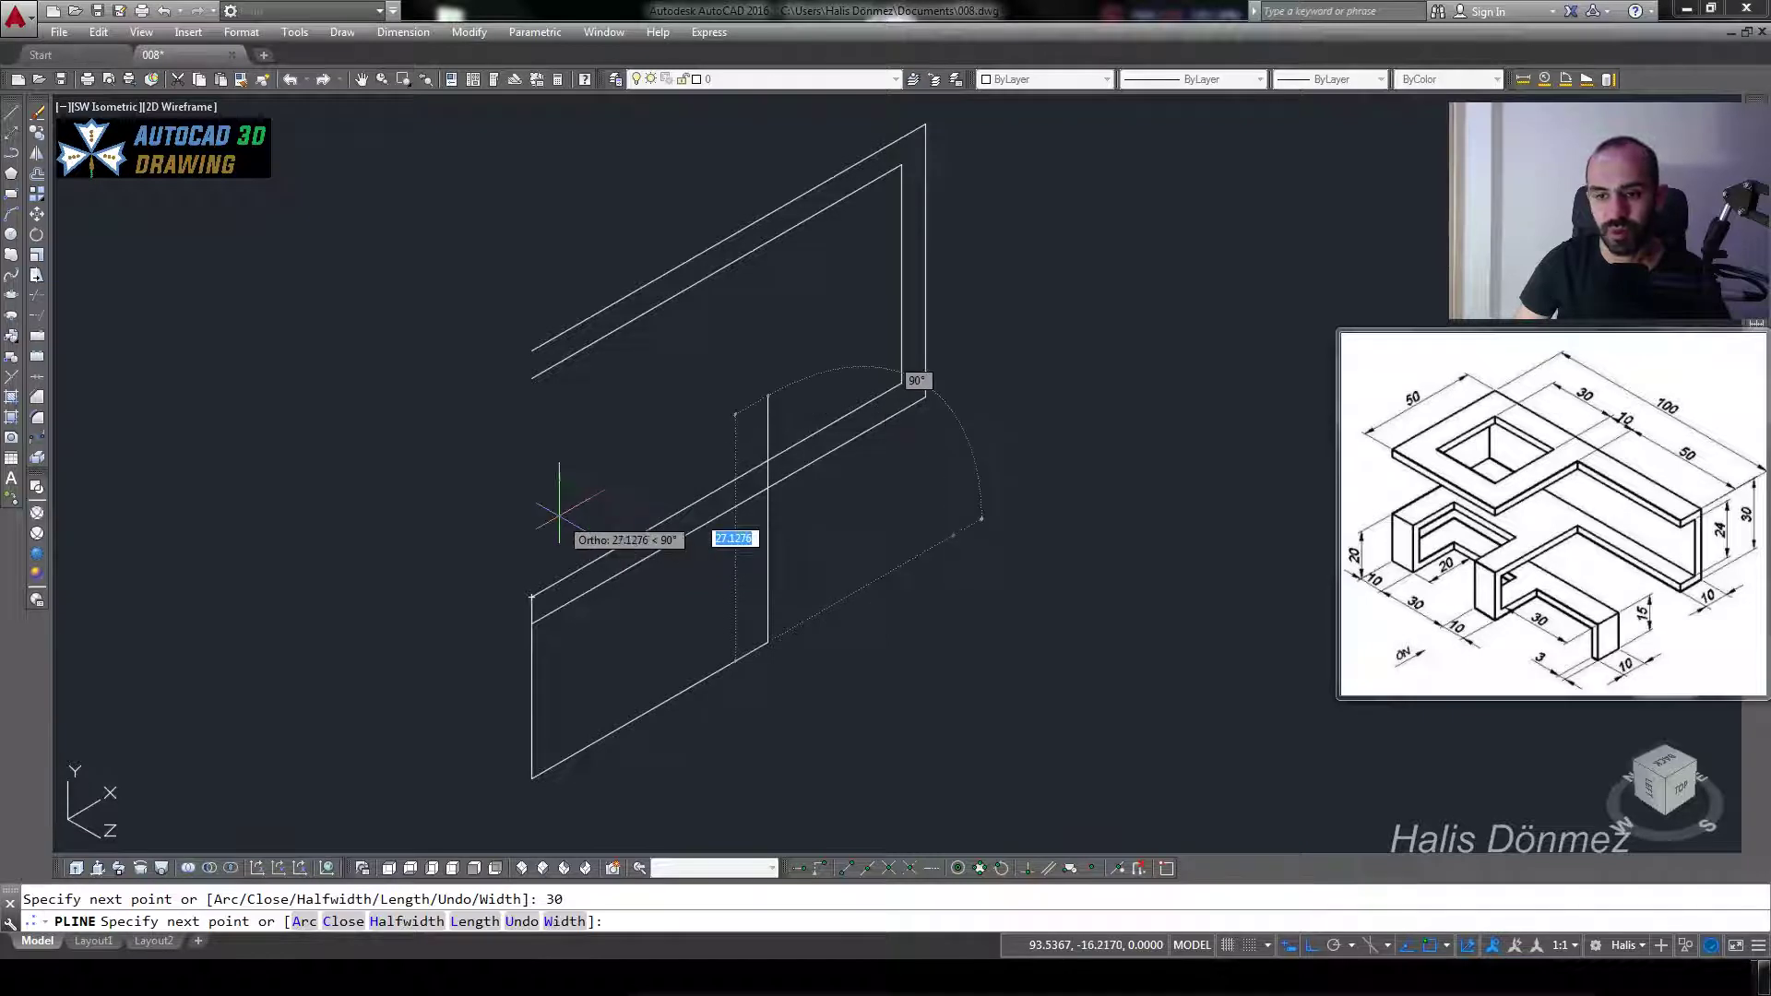
{"action": "key", "text": "Escape"}
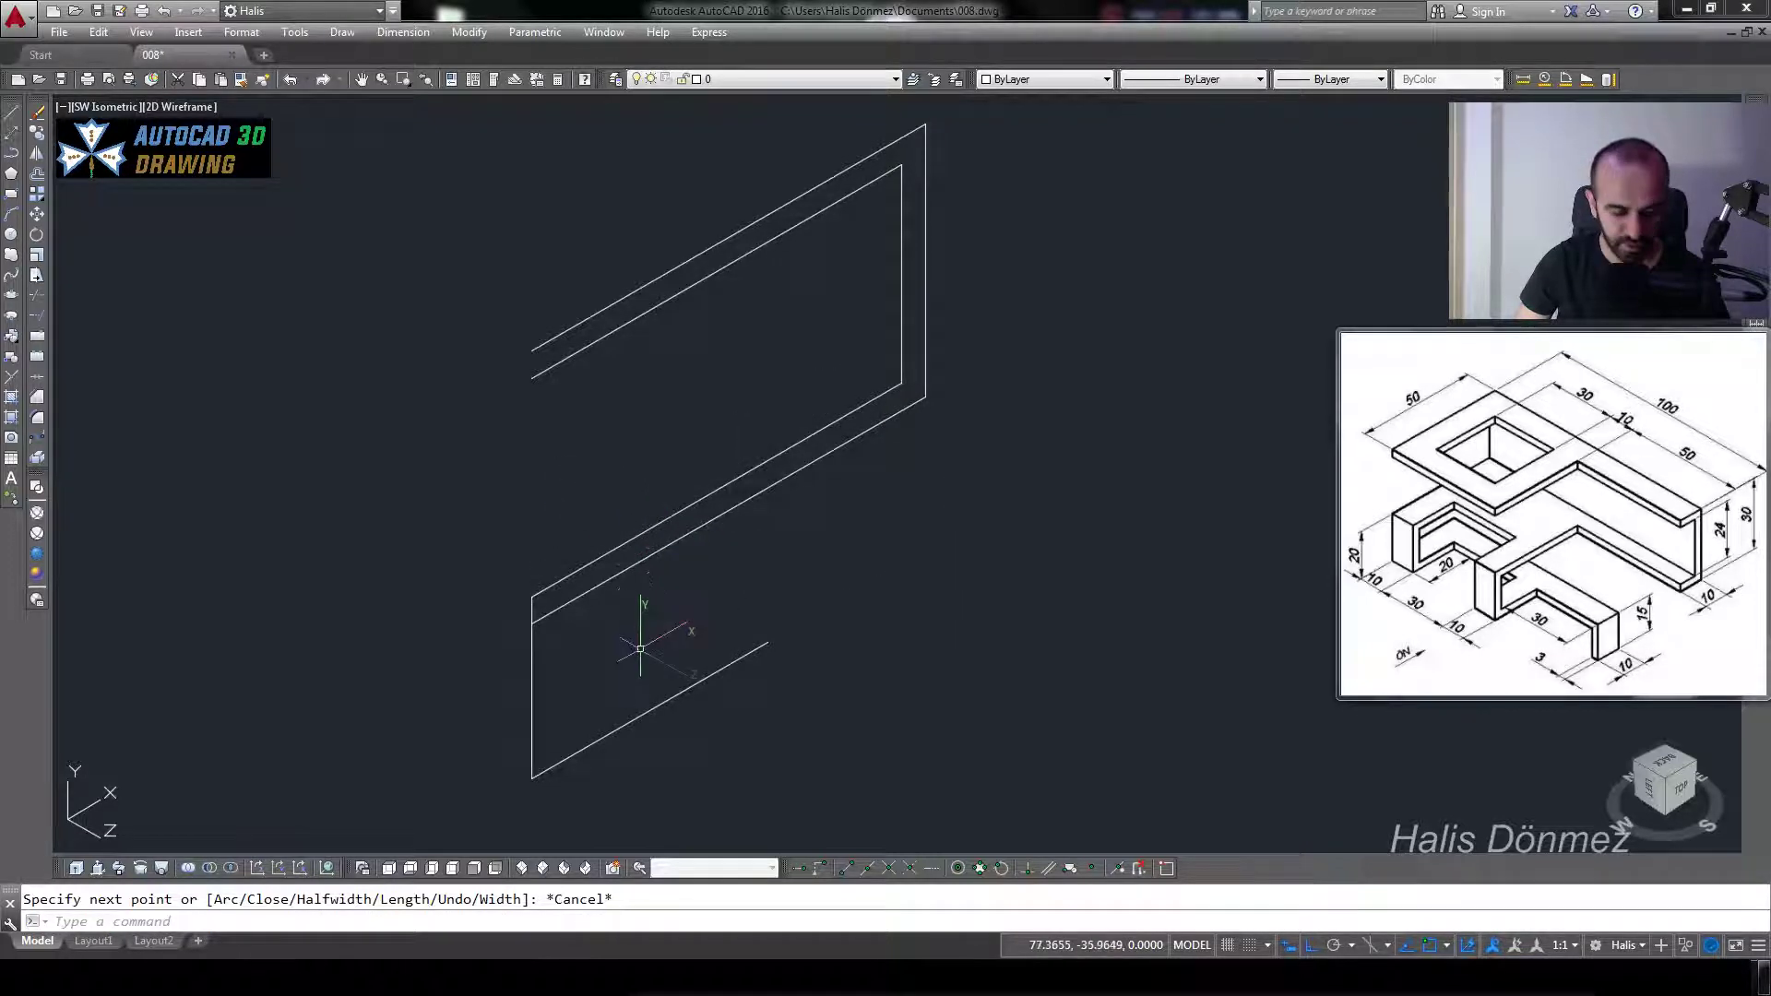
{"action": "left_click", "coordinate": [640, 648]}
{"action": "key", "text": "Escape"}
- Offset the leg polyline 3 units toward the inside
{"action": "type", "text": "o"}
{"action": "key", "text": "Return"}
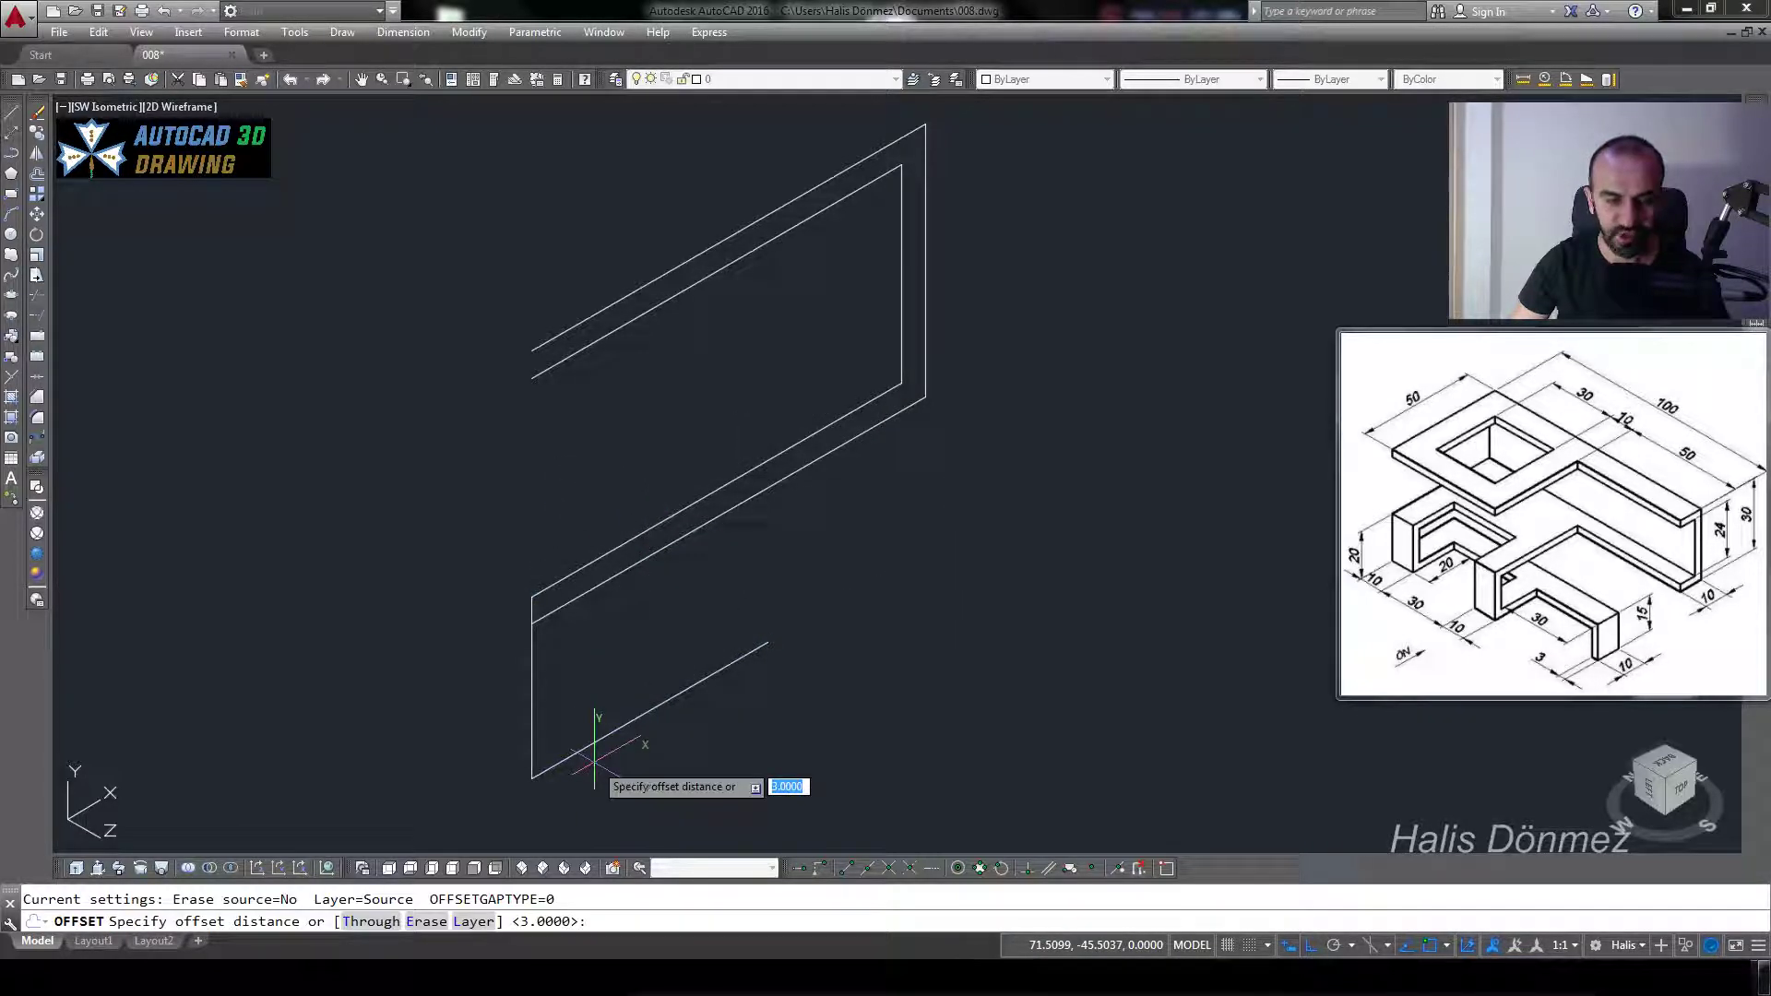
{"action": "key", "text": "Return"}
{"action": "left_click", "coordinate": [634, 718]}
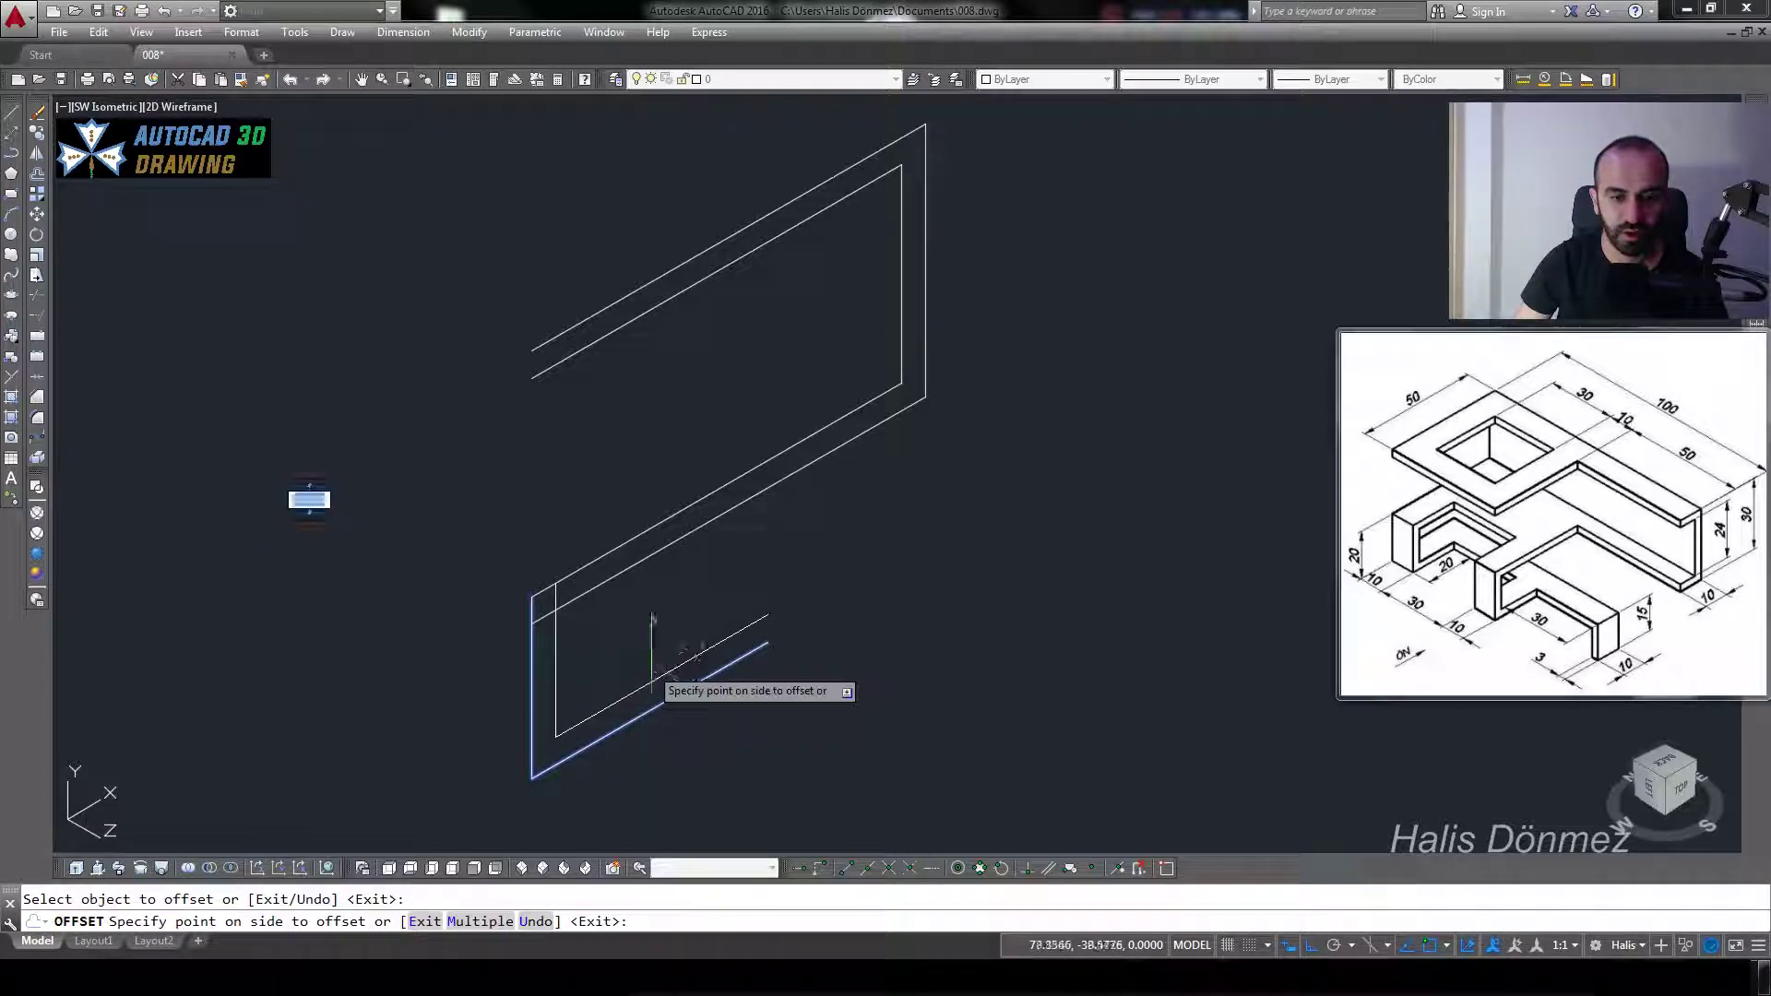
{"action": "left_click", "coordinate": [655, 649]}
{"action": "key", "text": "Escape"}
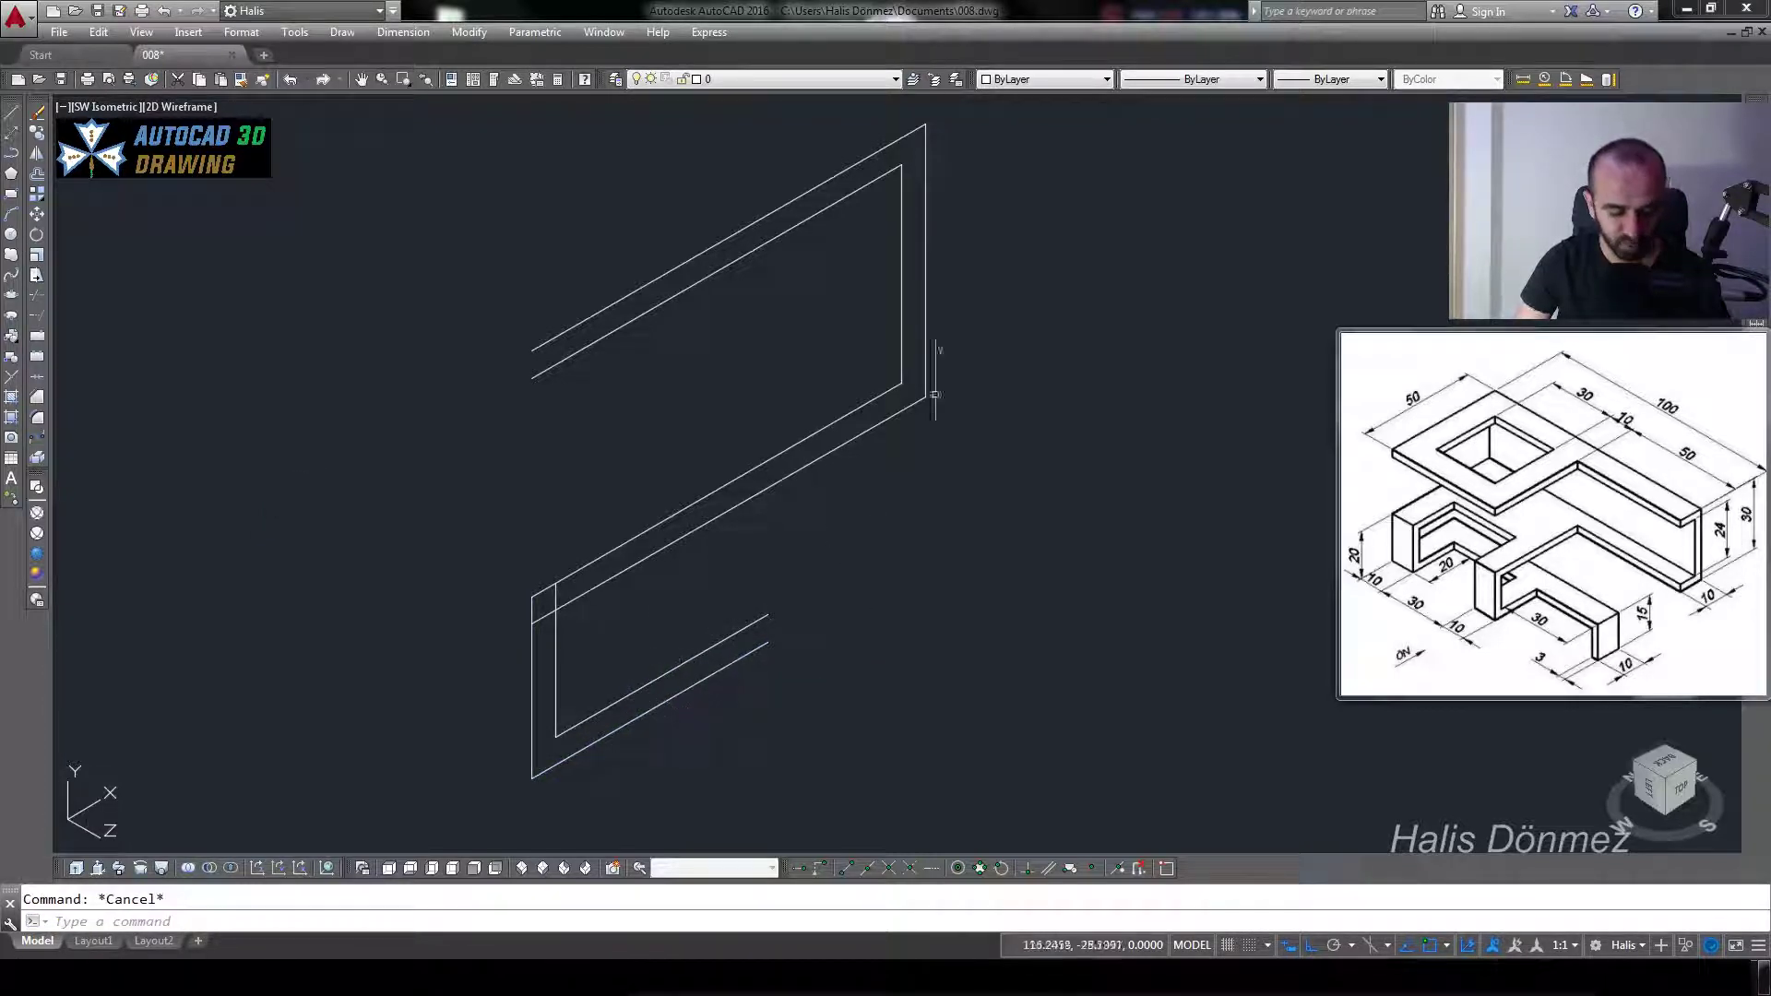
- Close the strip ends with 3-unit lines at the lower end and upper-left corner
{"action": "type", "text": "l"}
{"action": "key", "text": "Return"}
{"action": "left_click", "coordinate": [768, 615]}
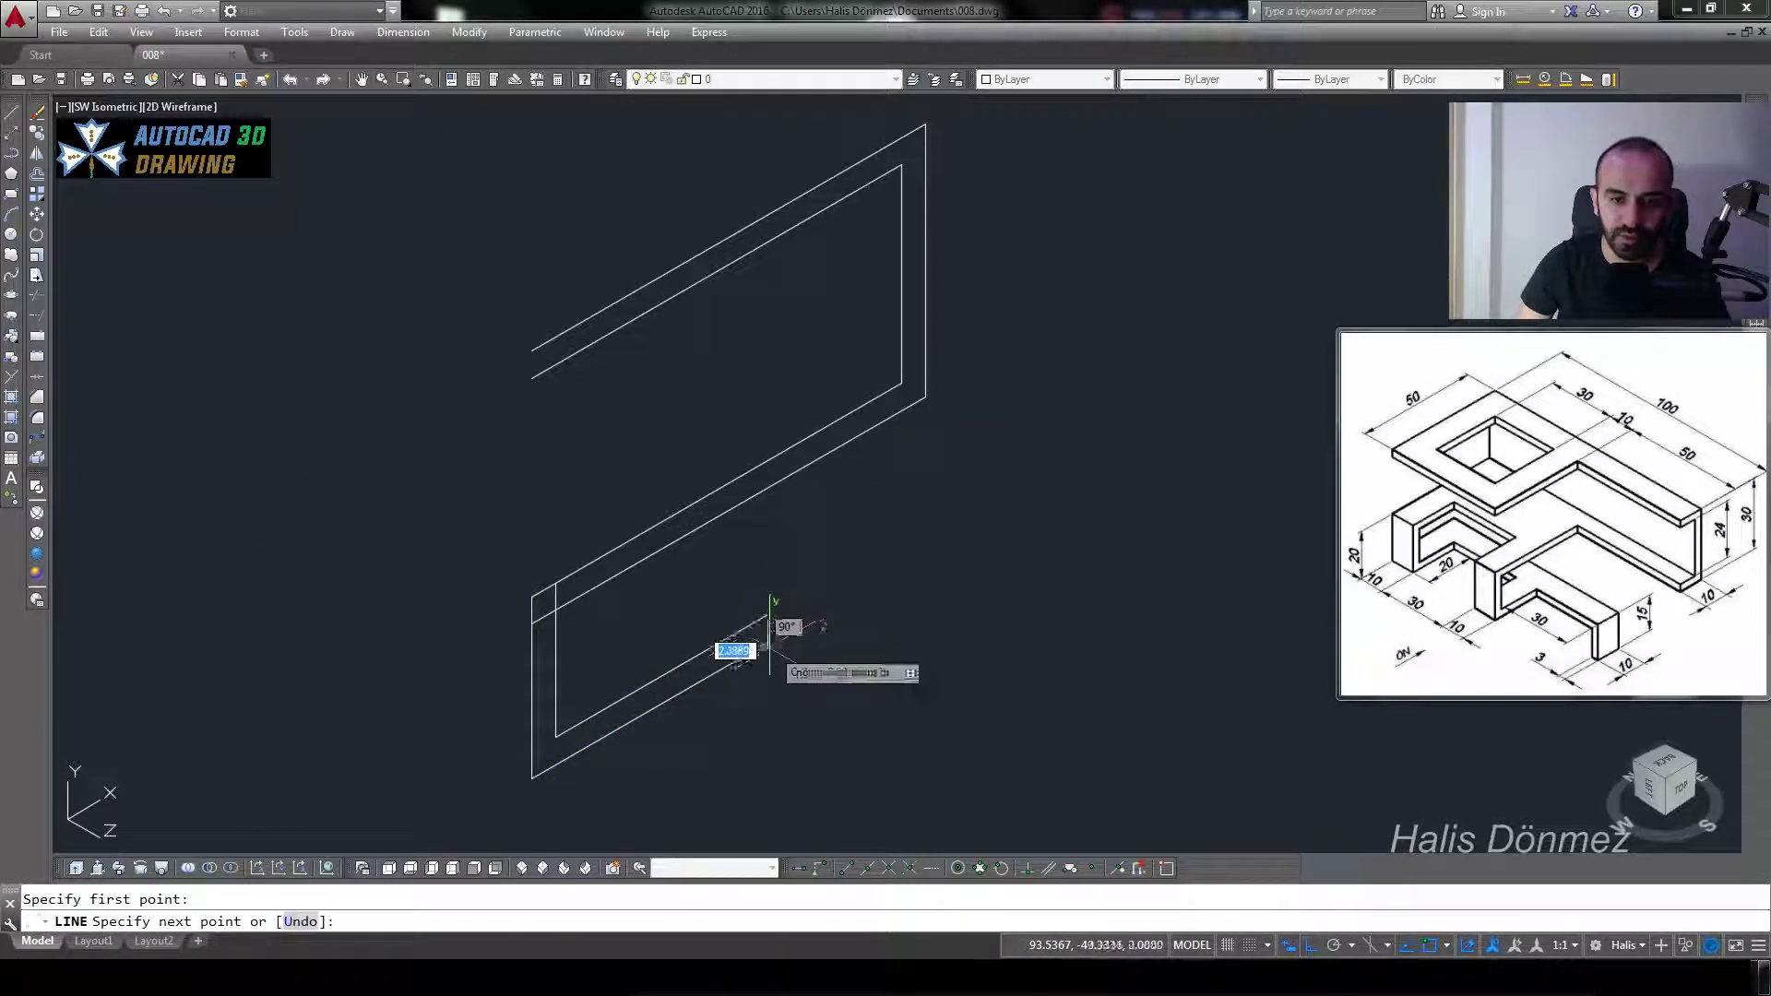
{"action": "type", "text": "3"}
{"action": "key", "text": "Return"}
{"action": "key", "text": "Return"}
{"action": "key", "text": "Return"}
{"action": "left_click", "coordinate": [532, 350]}
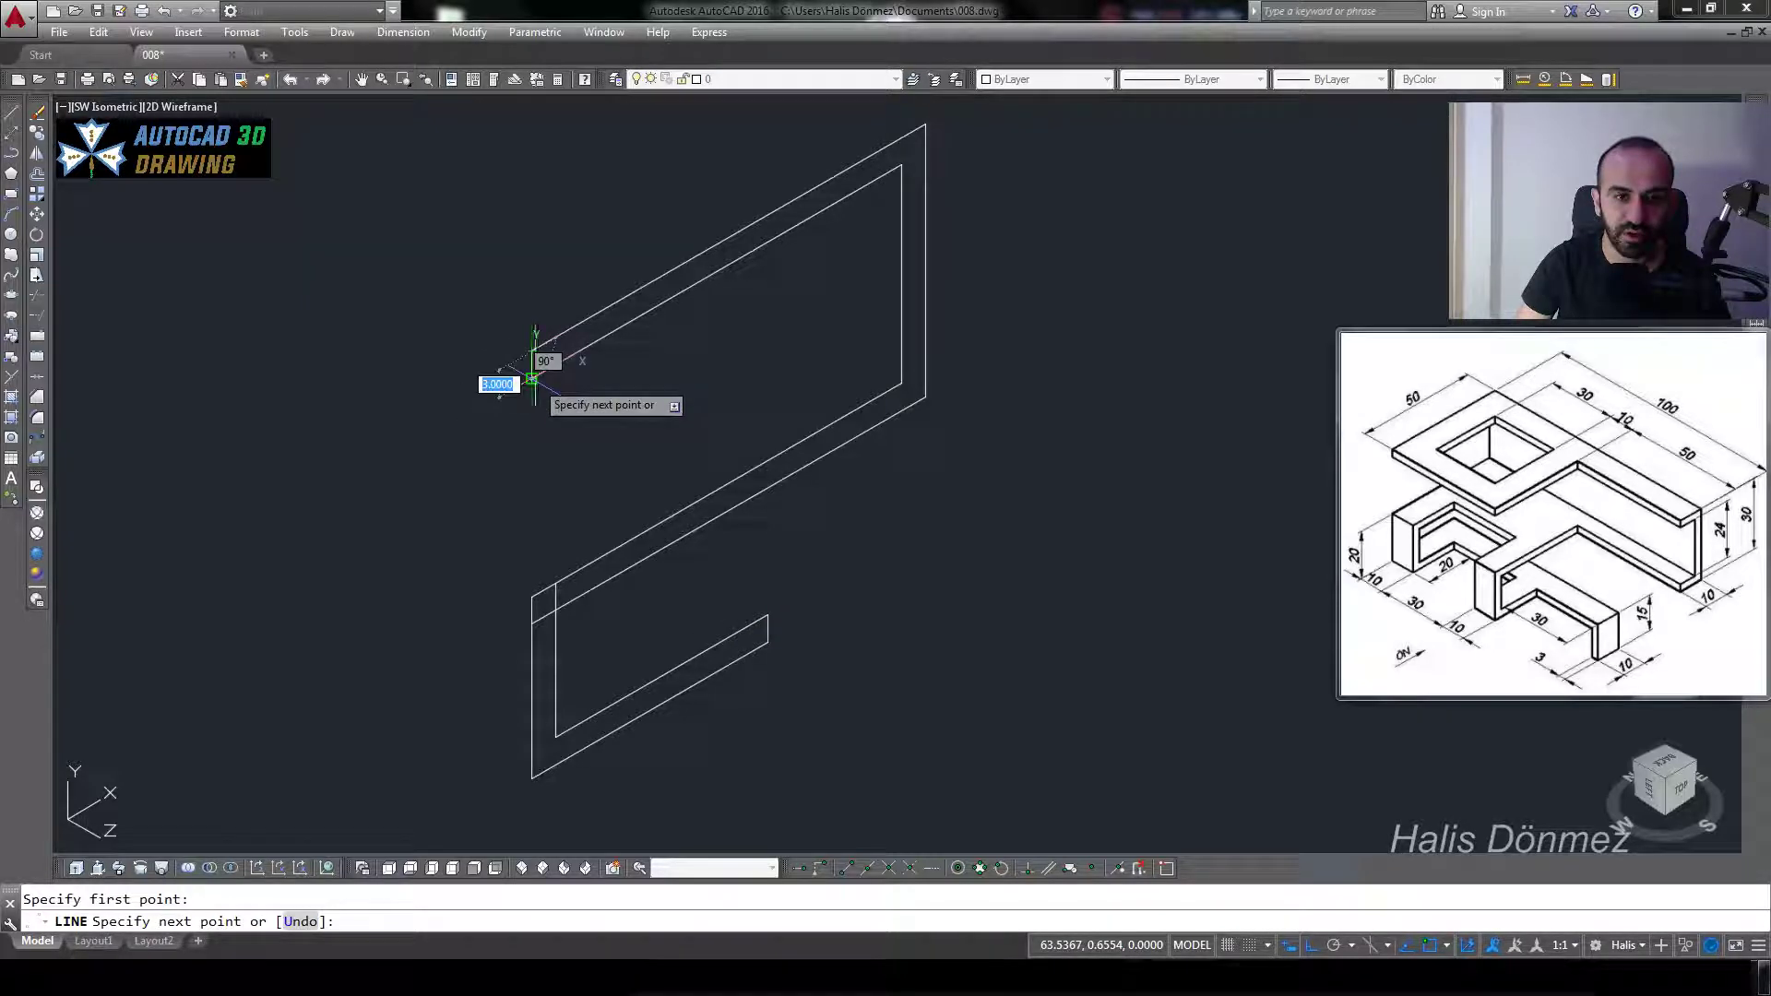
{"action": "type", "text": "3"}
{"action": "key", "text": "Return"}
{"action": "key", "text": "Escape"}
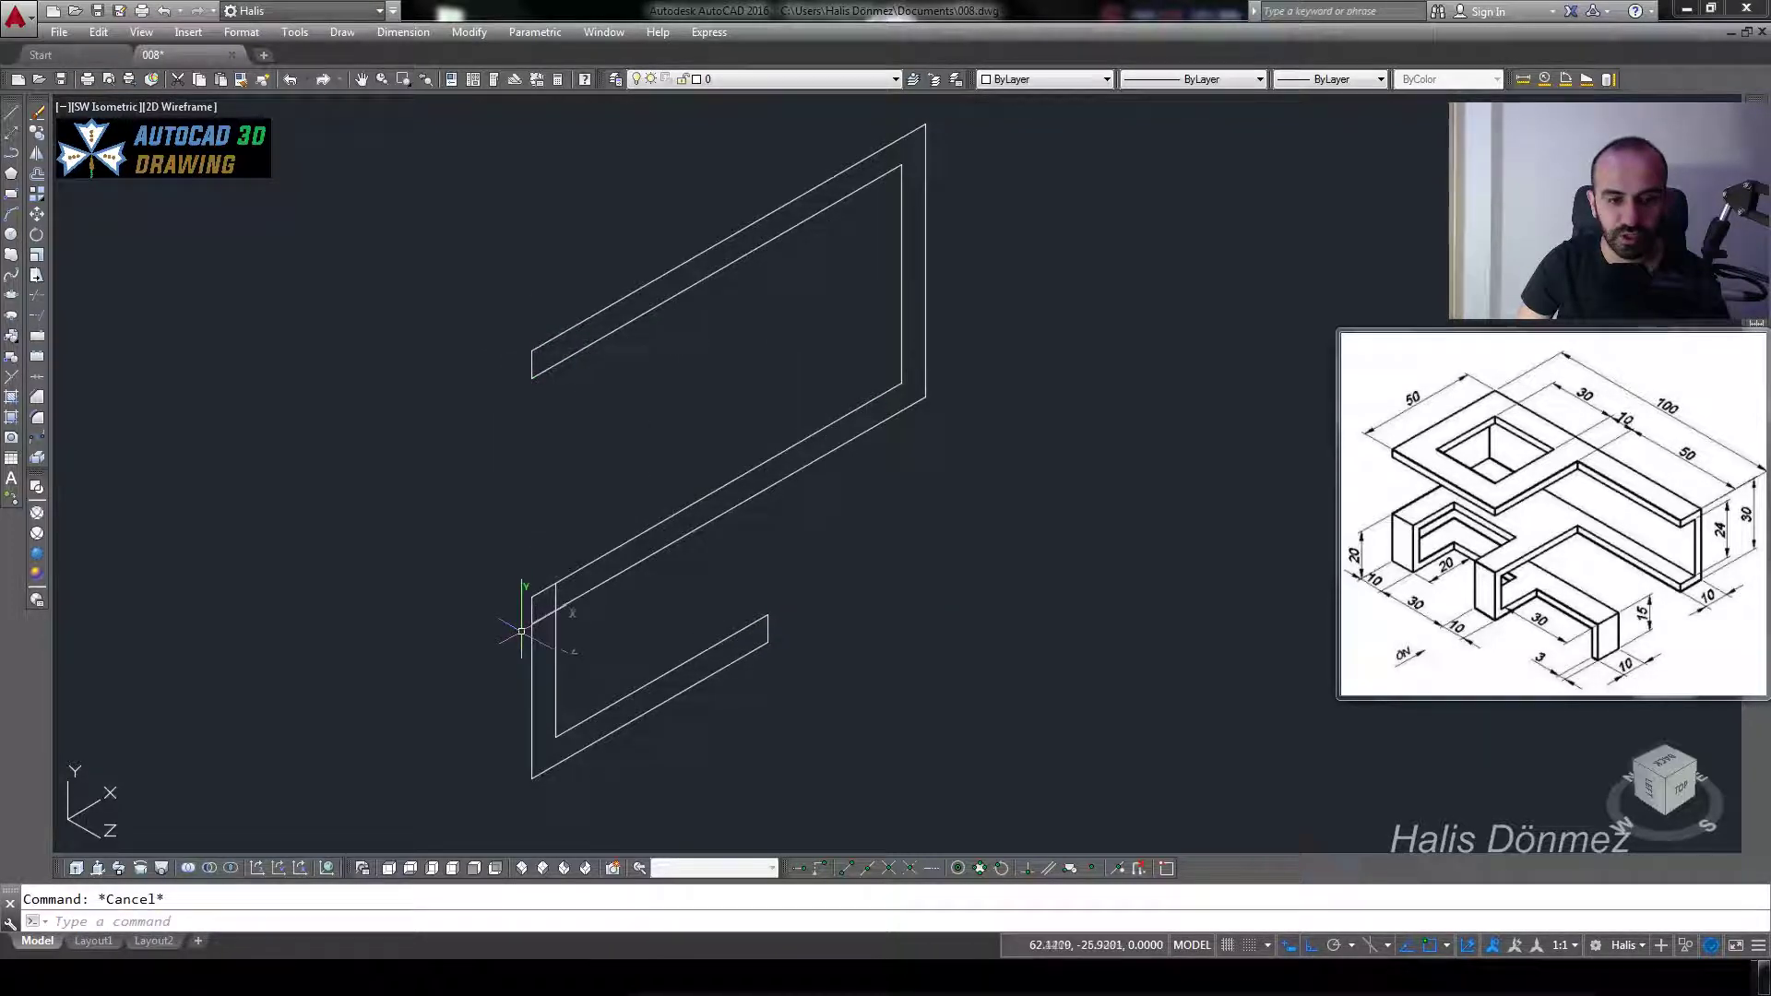
- Trim the overlapping lines at the strip junction
{"action": "scroll", "coordinate": [521, 632], "scroll_direction": "up", "scroll_amount": 5}
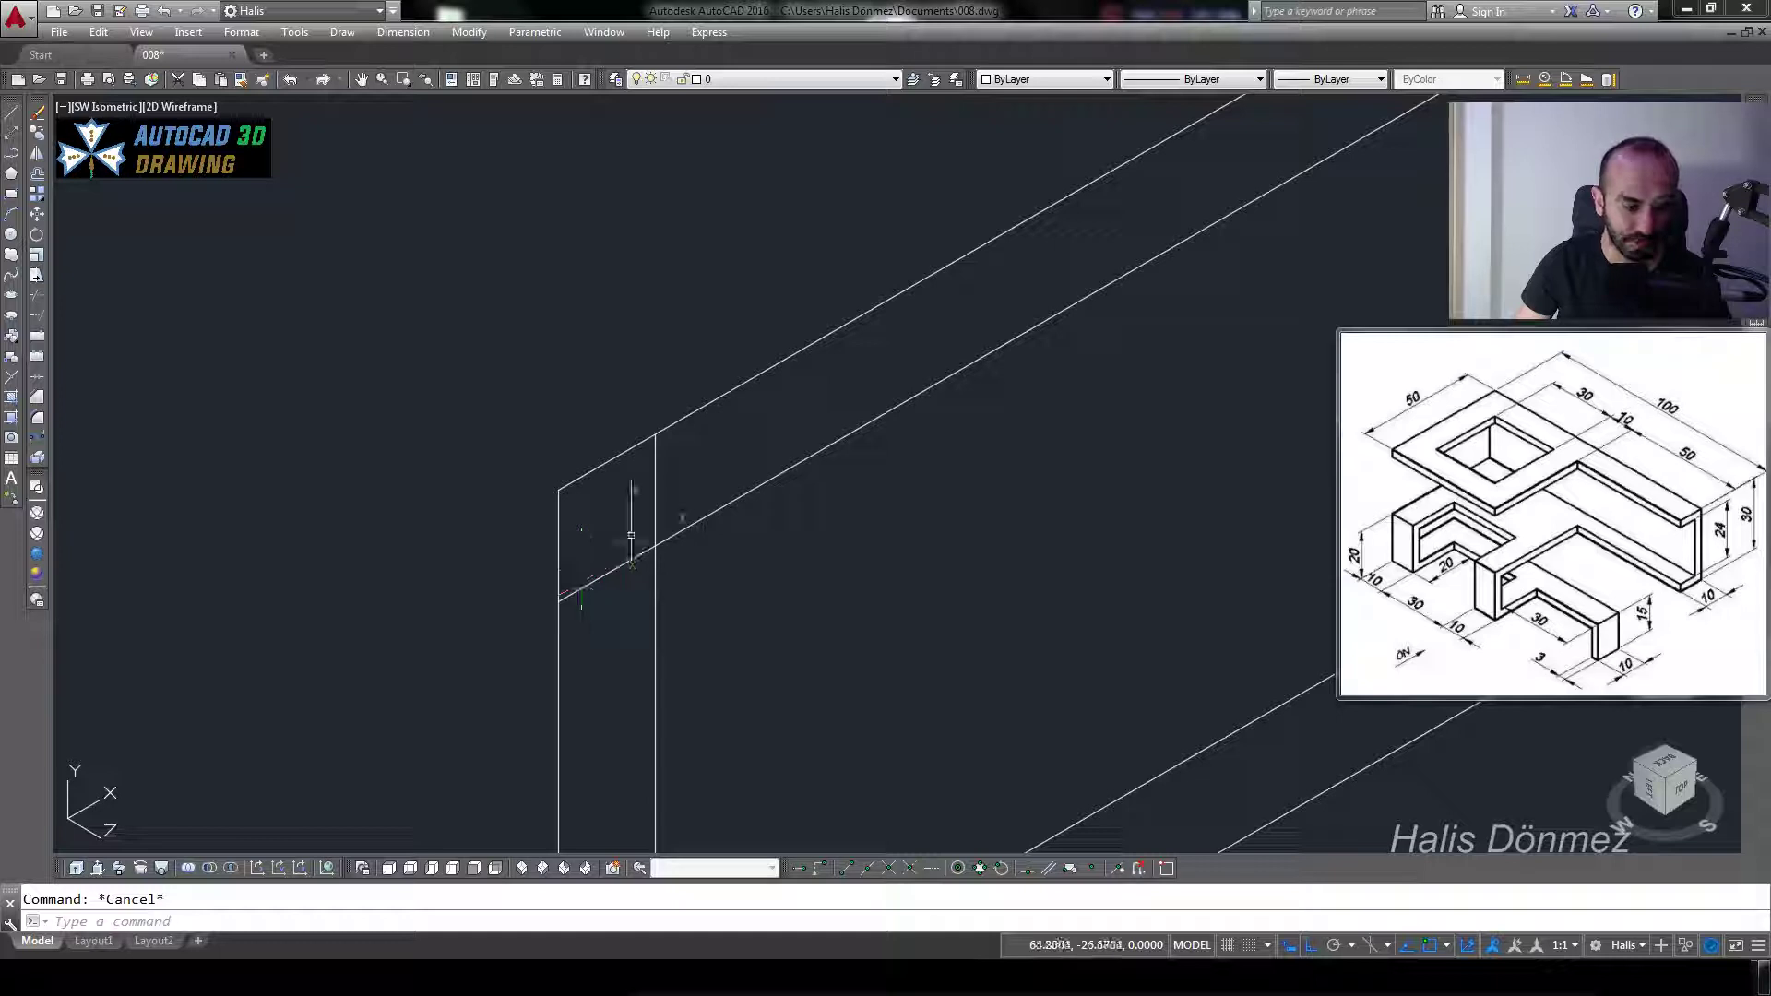
{"action": "type", "text": "TR"}
{"action": "key", "text": "Return"}
{"action": "left_click", "coordinate": [699, 474]}
{"action": "left_click", "coordinate": [613, 592]}
{"action": "key", "text": "Return"}
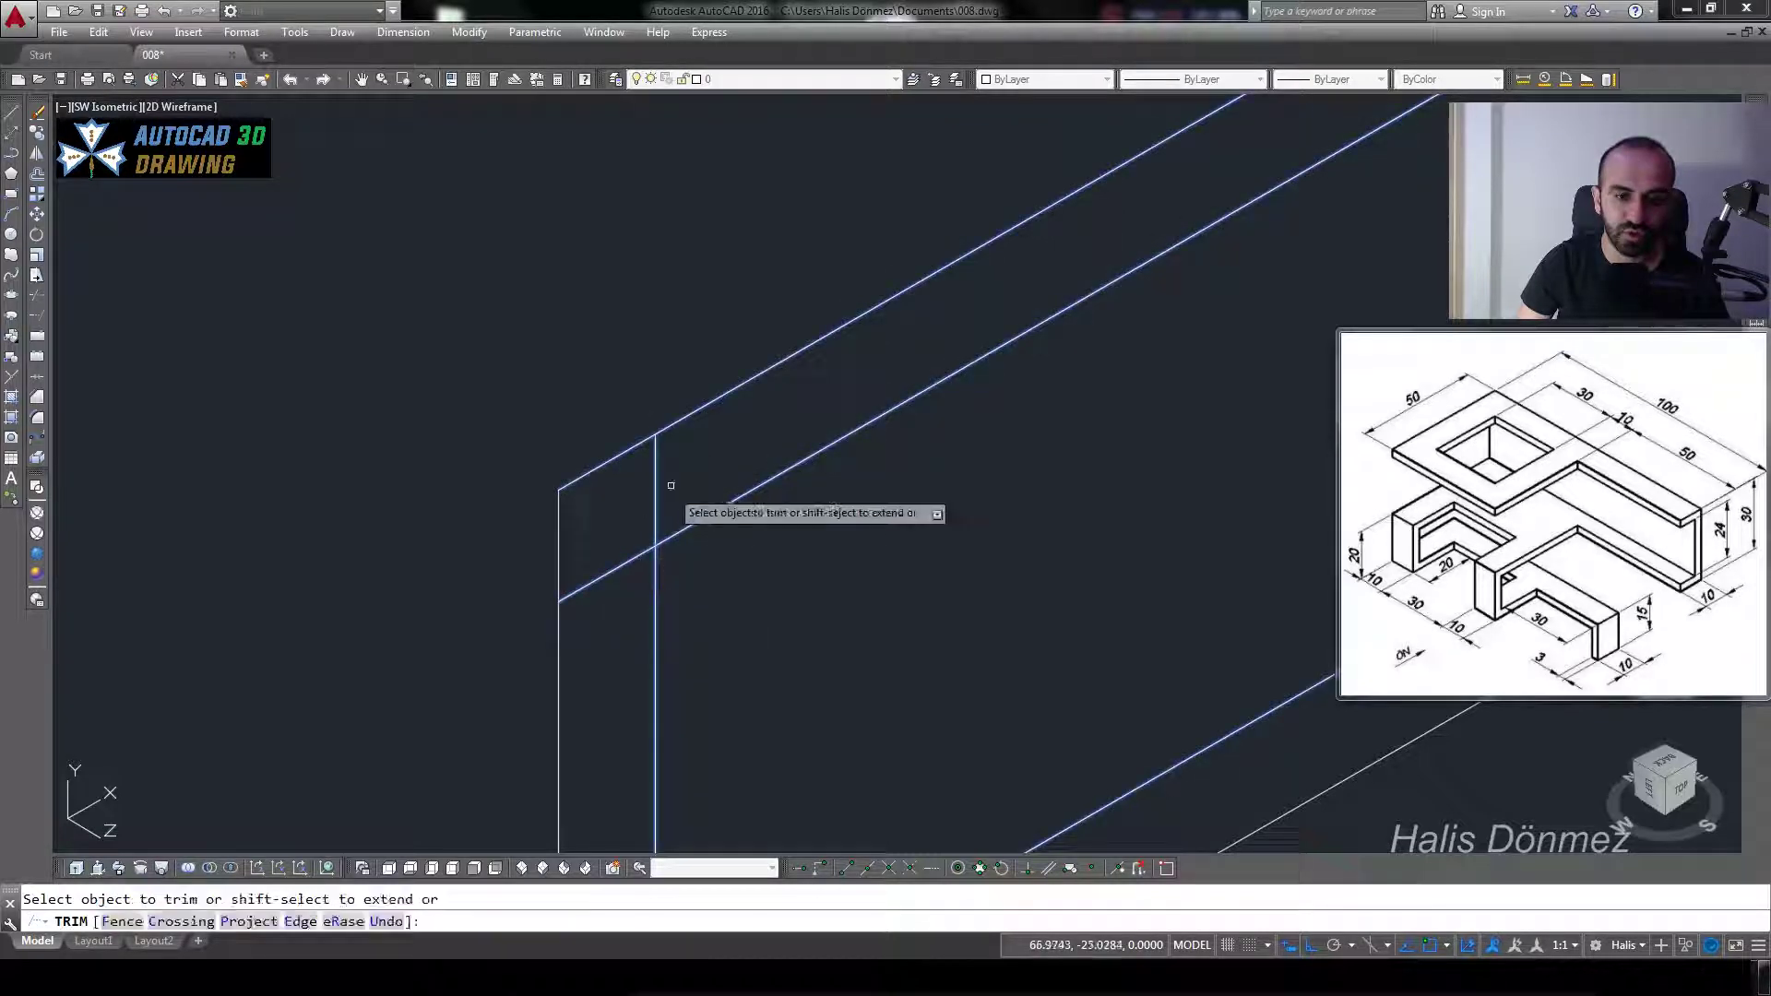
{"action": "left_click", "coordinate": [612, 576]}
{"action": "scroll", "coordinate": [614, 599], "scroll_direction": "down", "scroll_amount": 5}
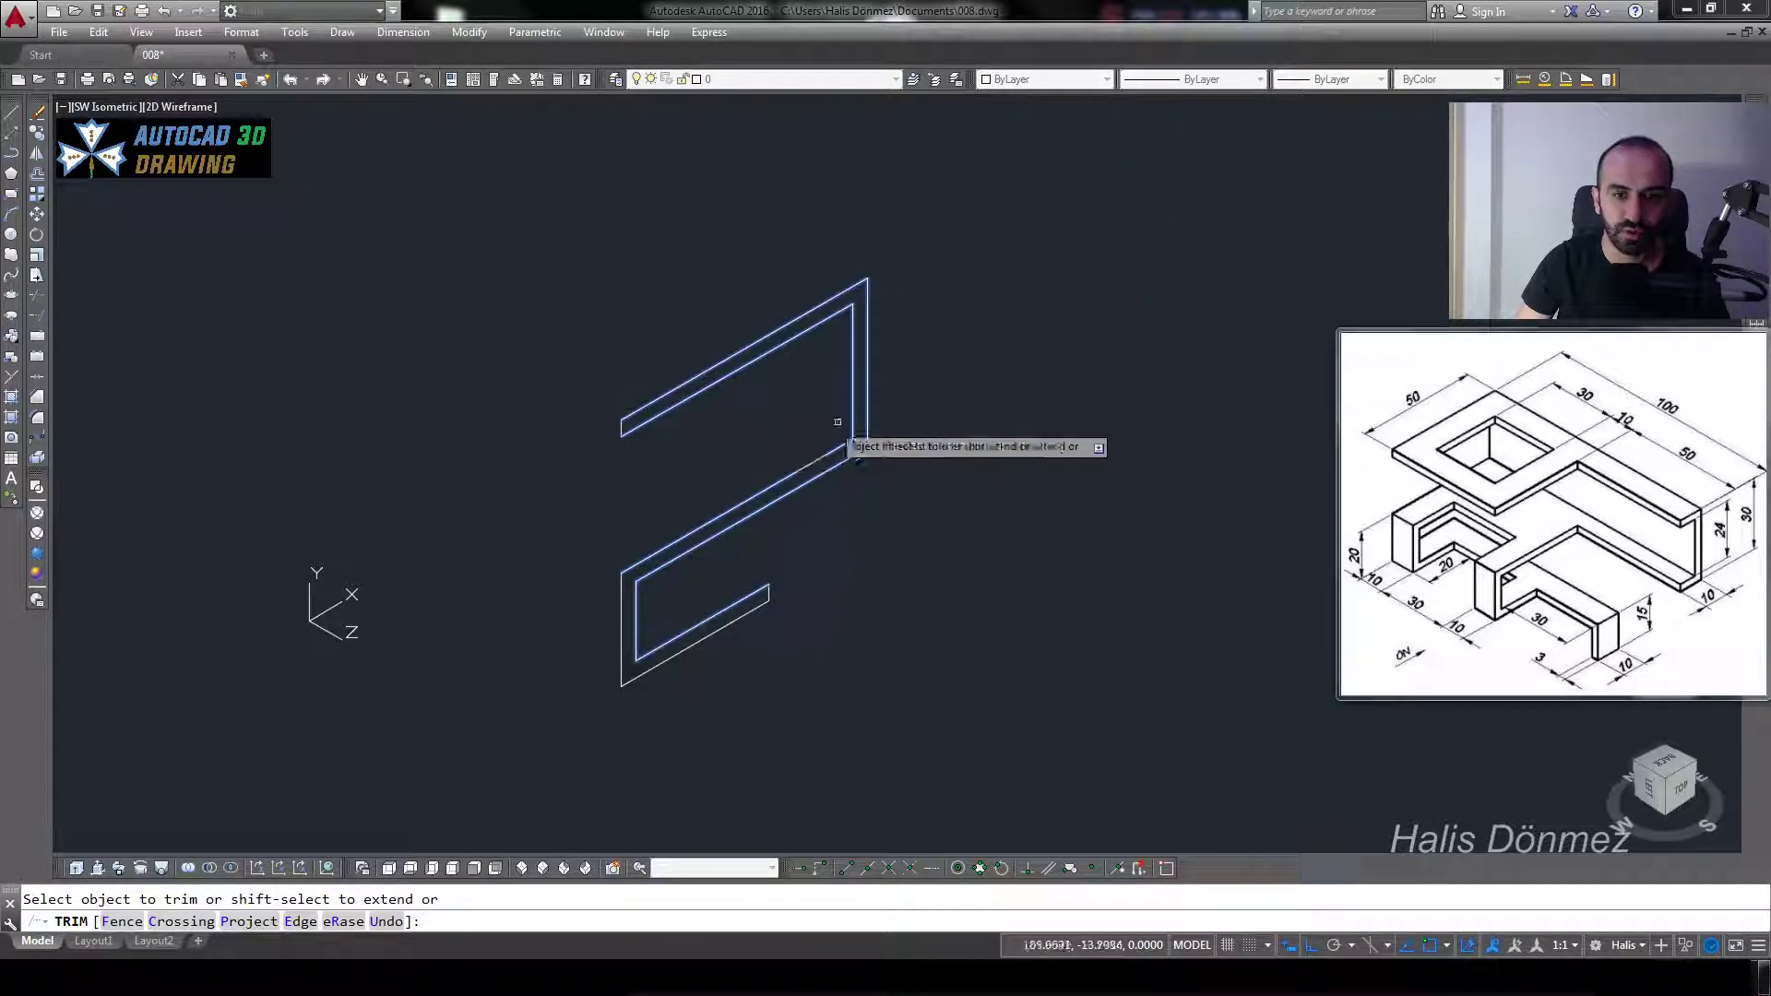
{"action": "key", "text": "Return"}
{"action": "key", "text": "Escape"}
{"action": "middle_click_drag", "start_coordinate": [538, 548], "coordinate": [756, 467]}
- Convert the closed strip outline into a single region
{"action": "type", "text": "r"}
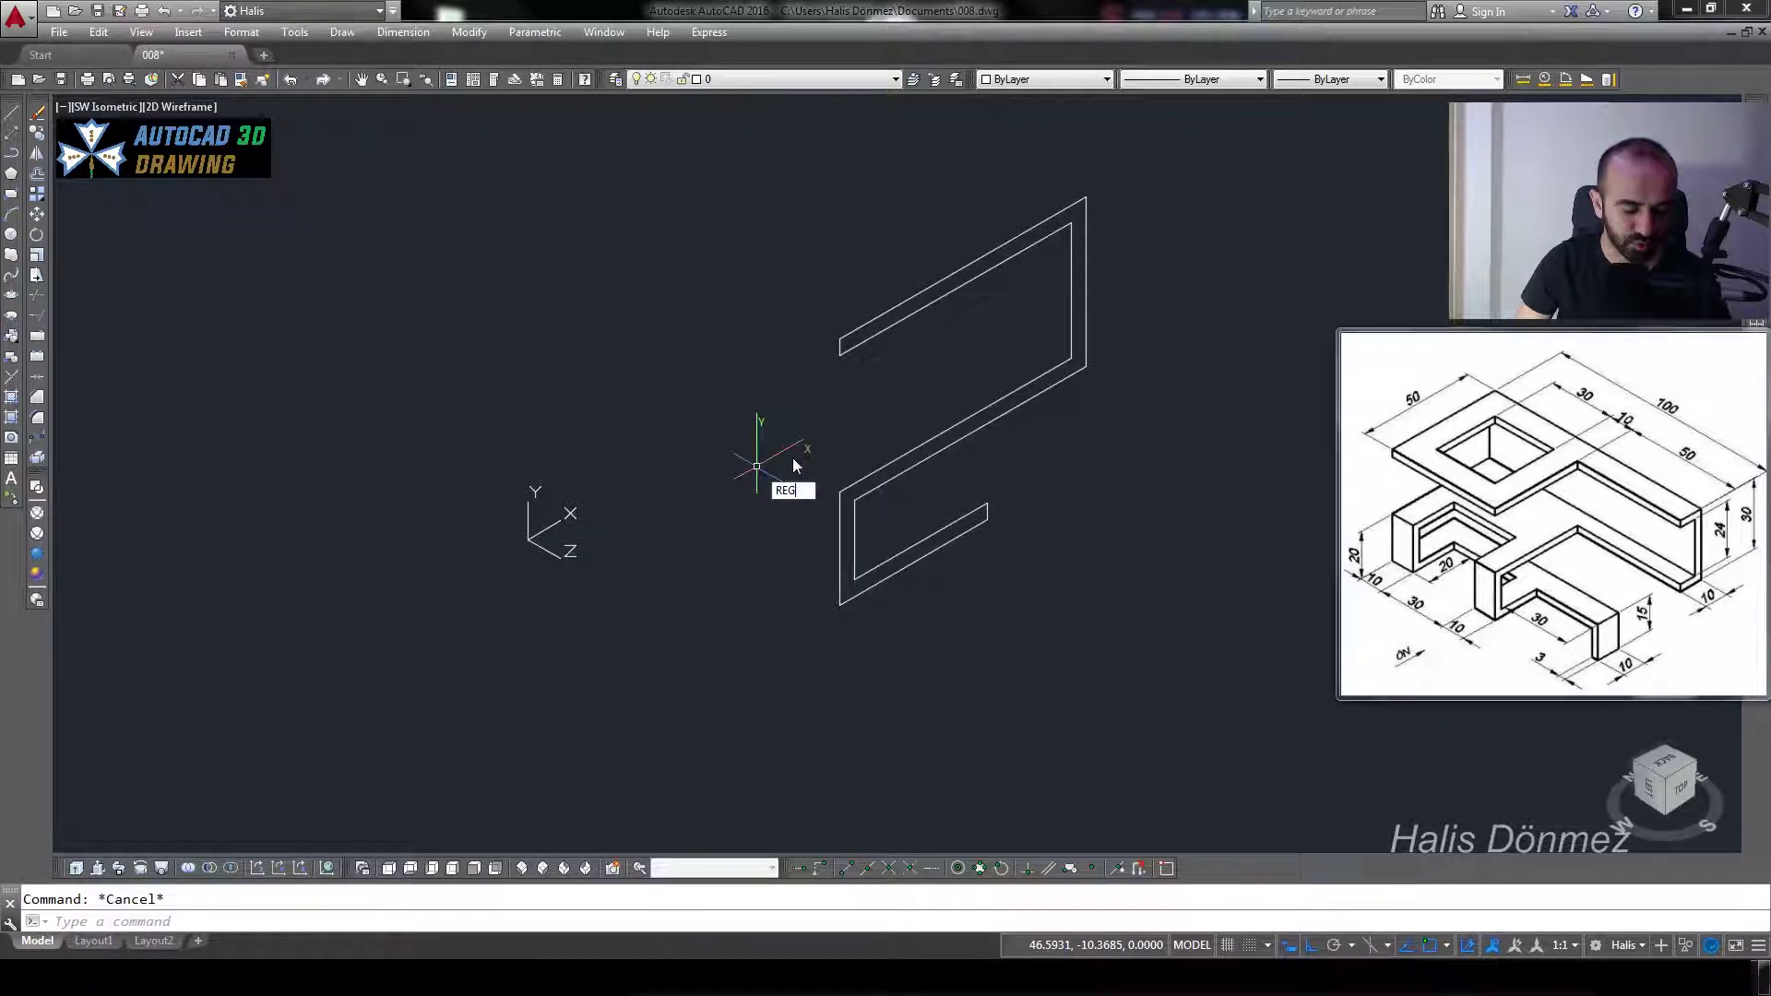
{"action": "key", "text": "Return"}
{"action": "left_click", "coordinate": [1118, 94]}
{"action": "left_click", "coordinate": [695, 664]}
{"action": "key", "text": "Return"}
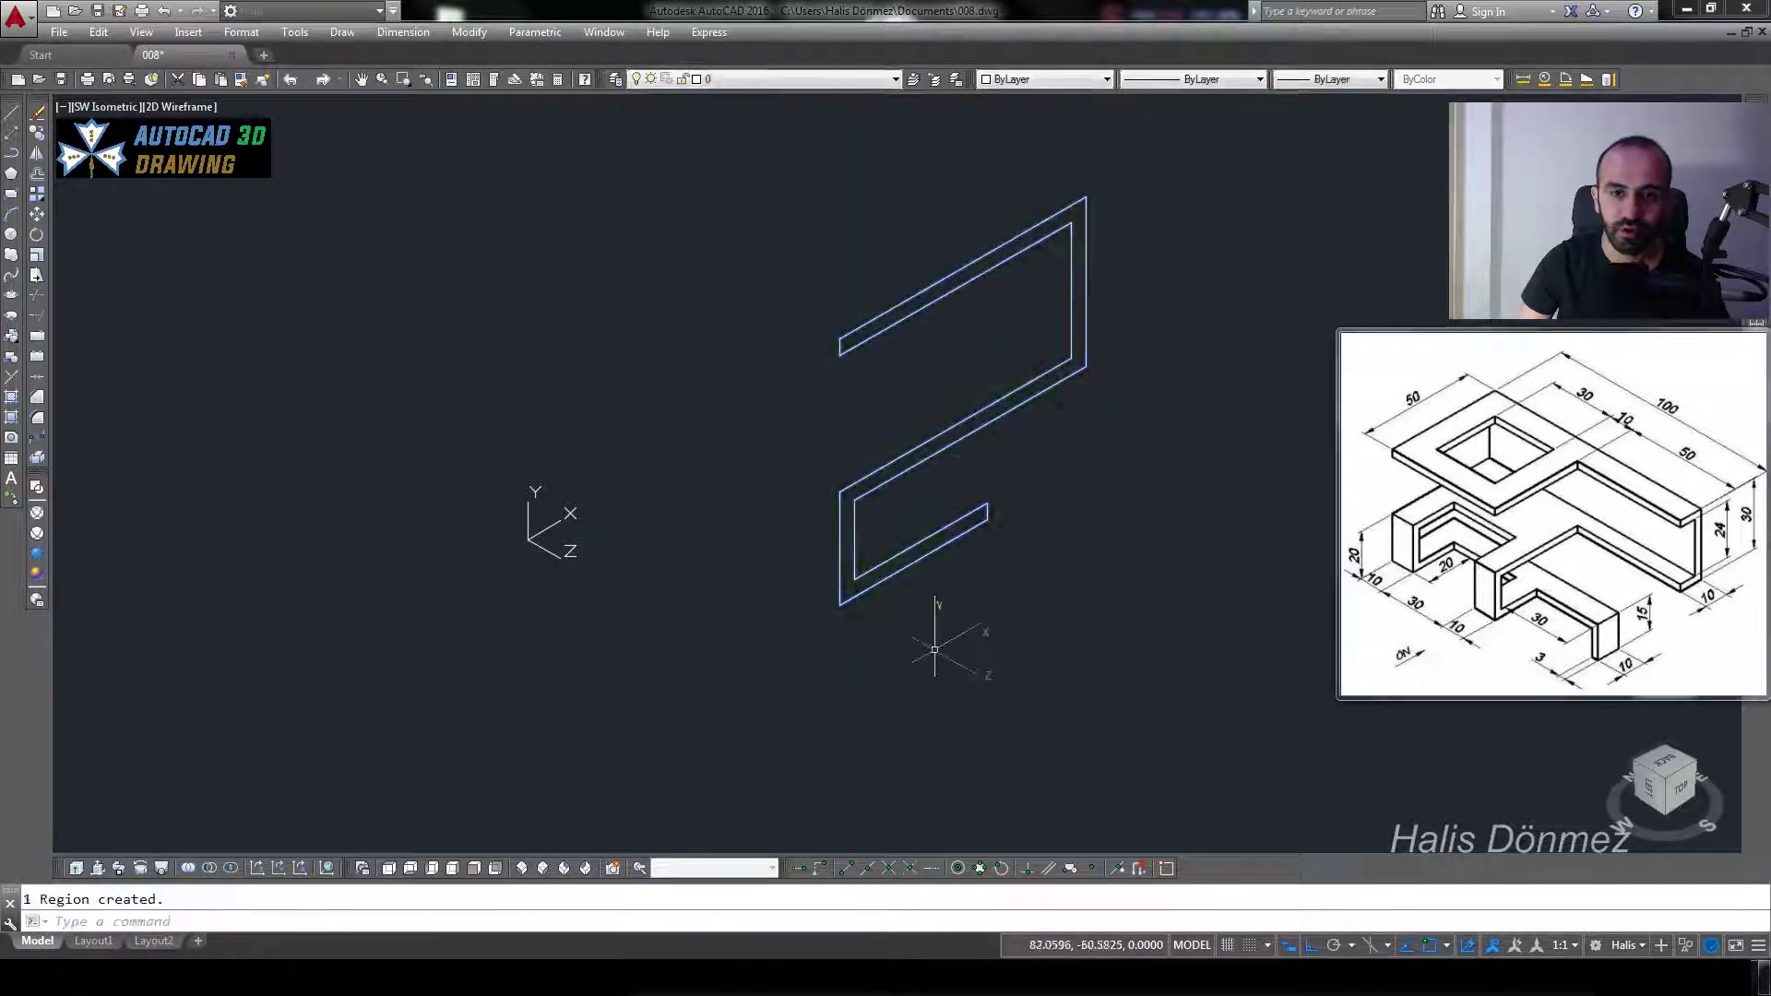
{"action": "left_click", "coordinate": [1000, 484]}
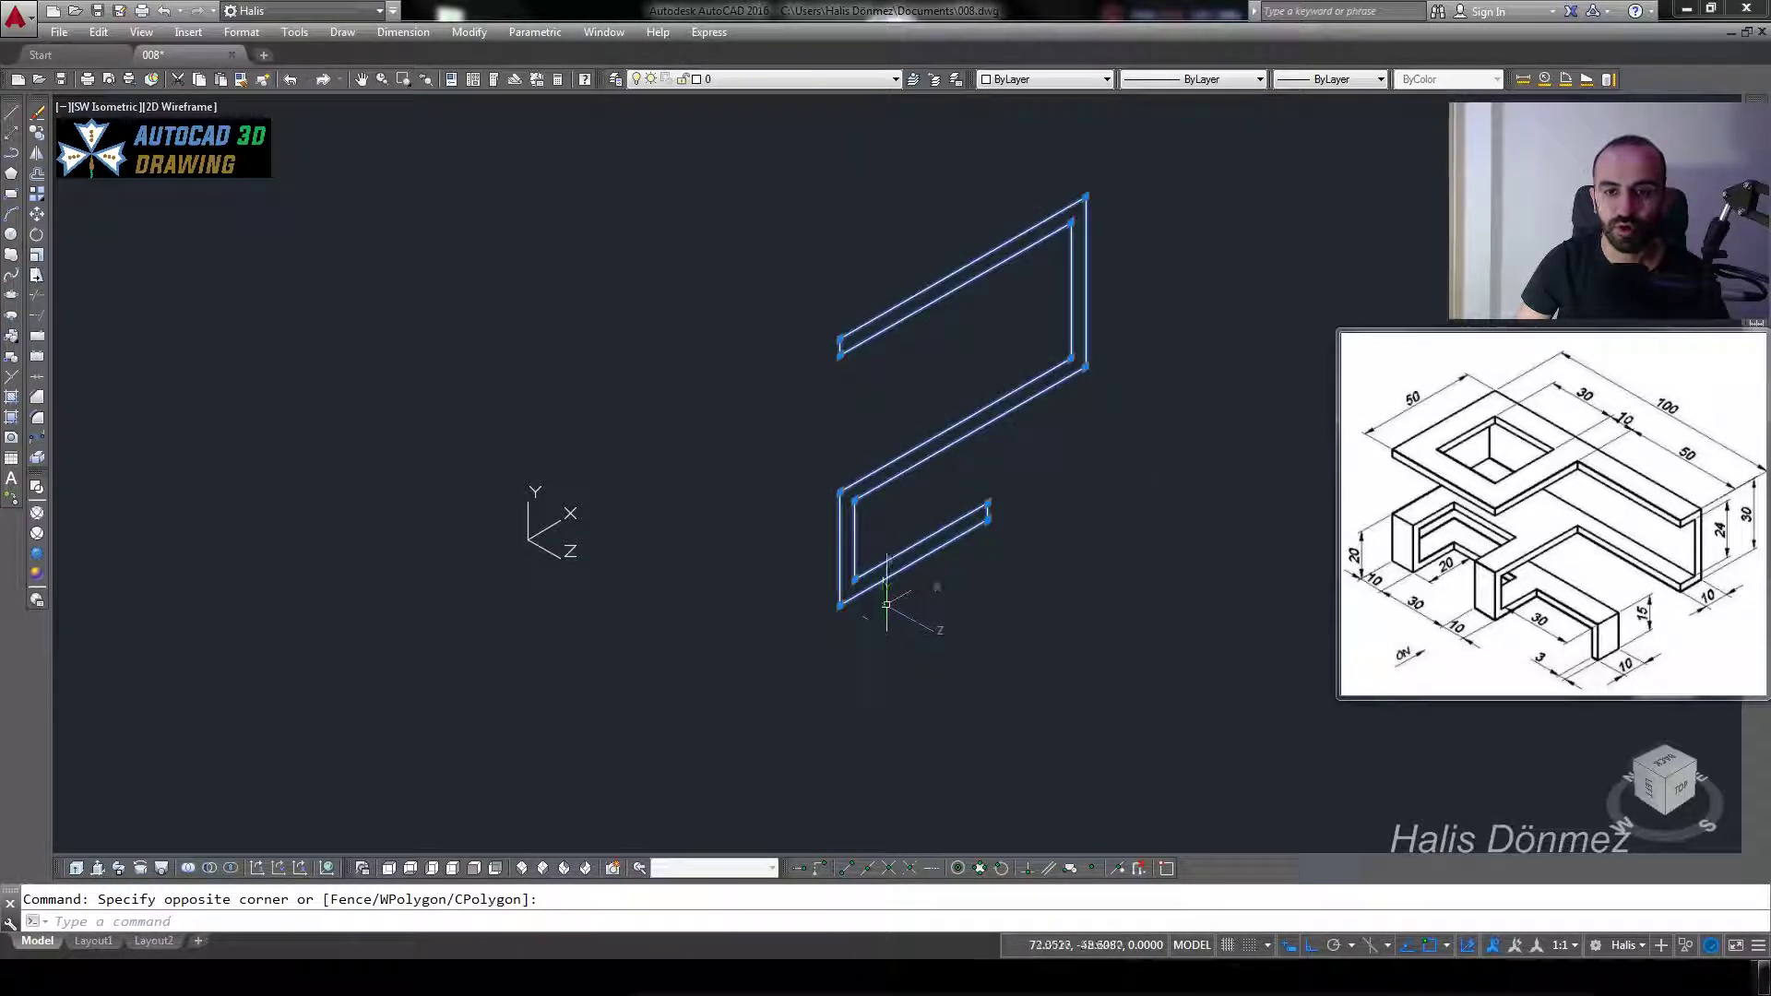
{"action": "key", "text": "Escape"}
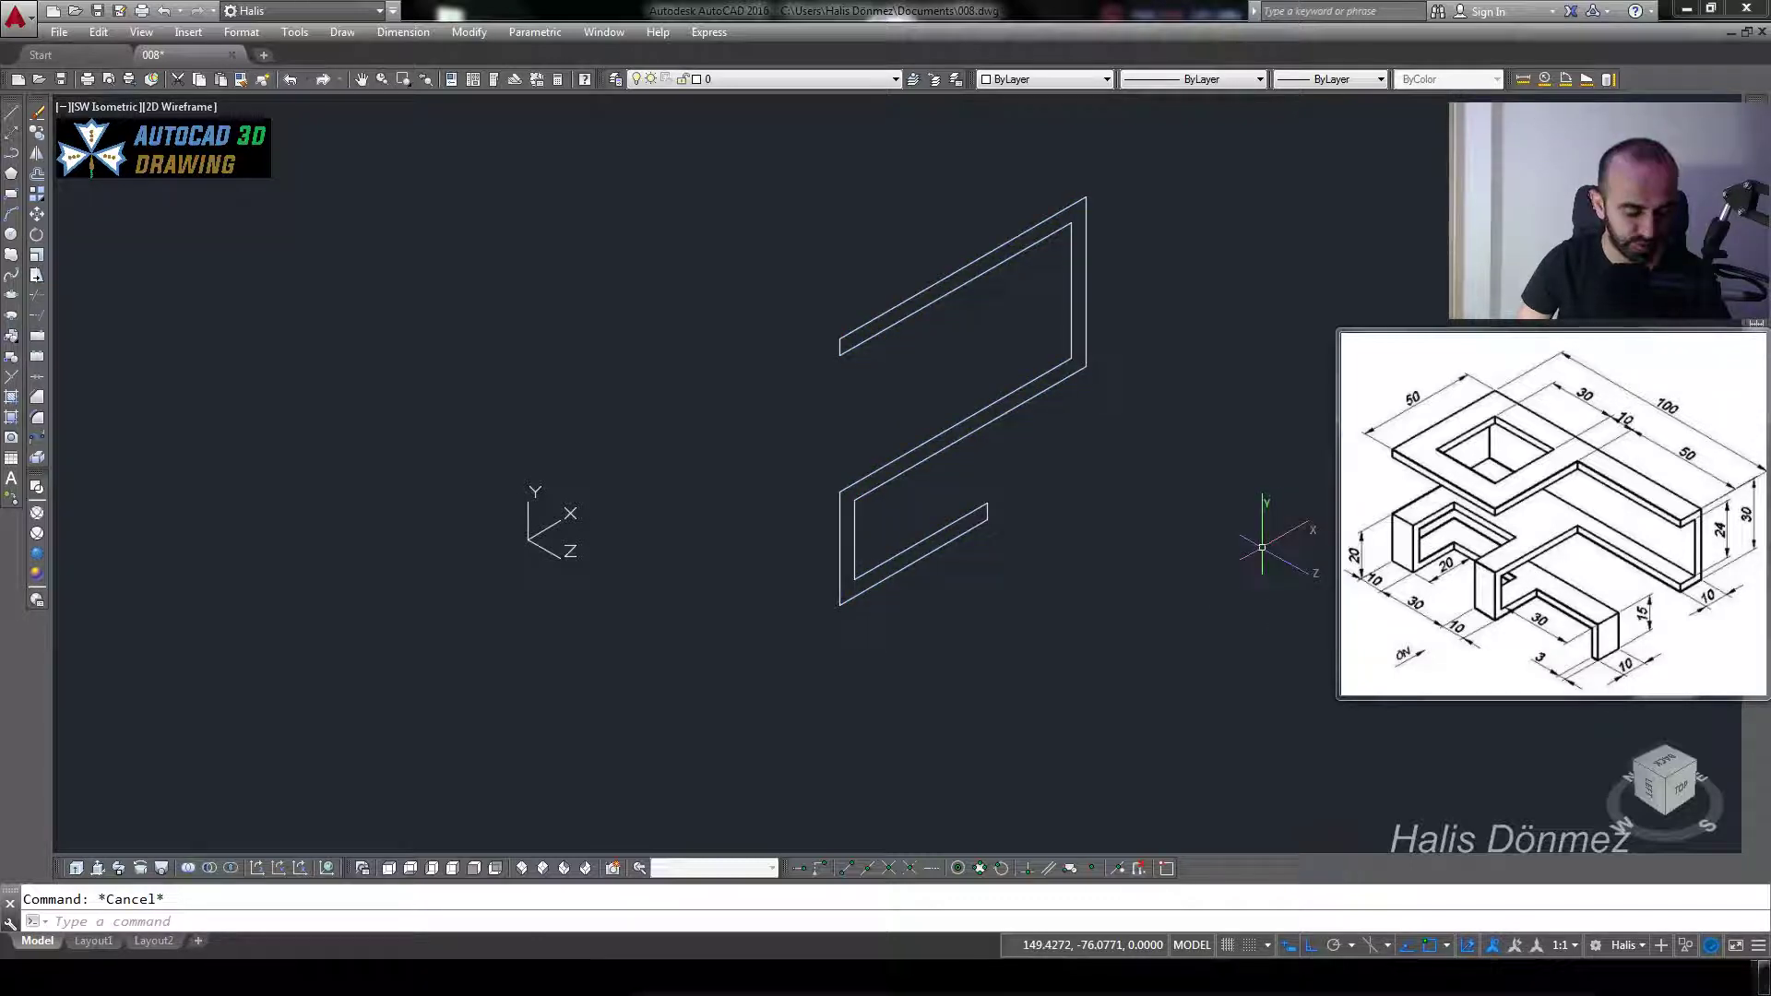
- Extrude the S-shaped region 100 units into a solid
{"action": "type", "text": "ED"}
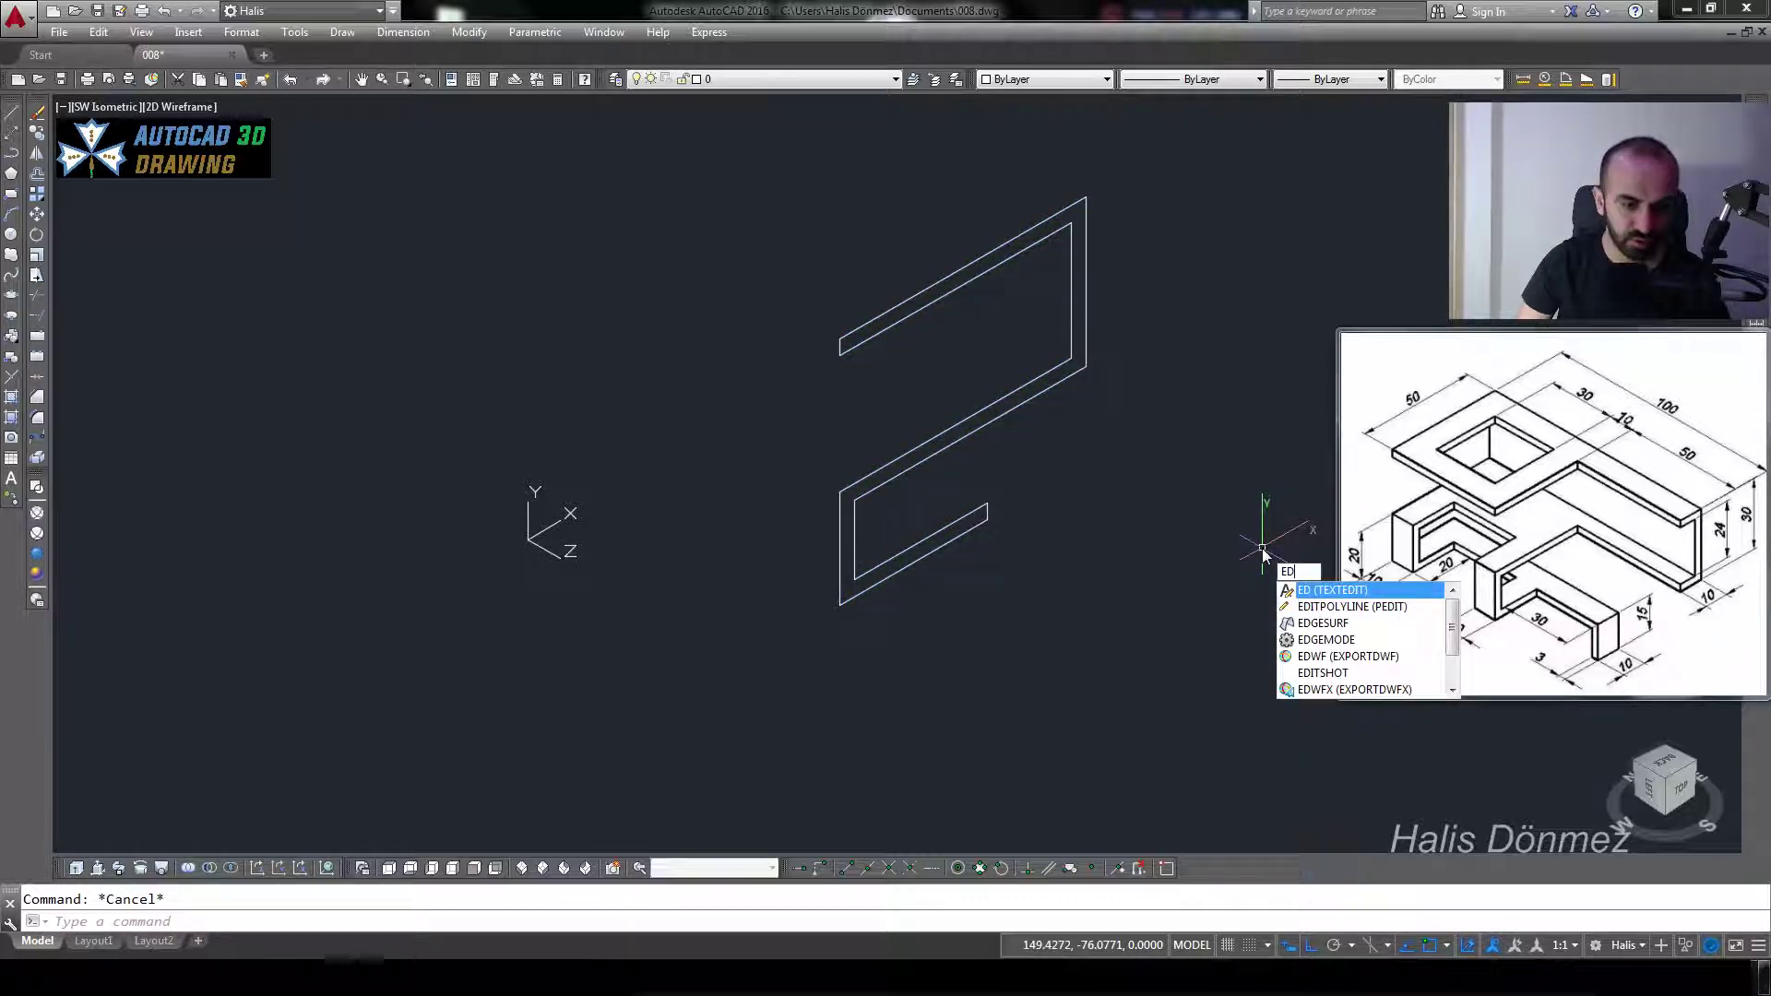
{"action": "key", "text": "BackSpace"}
{"action": "type", "text": "X"}
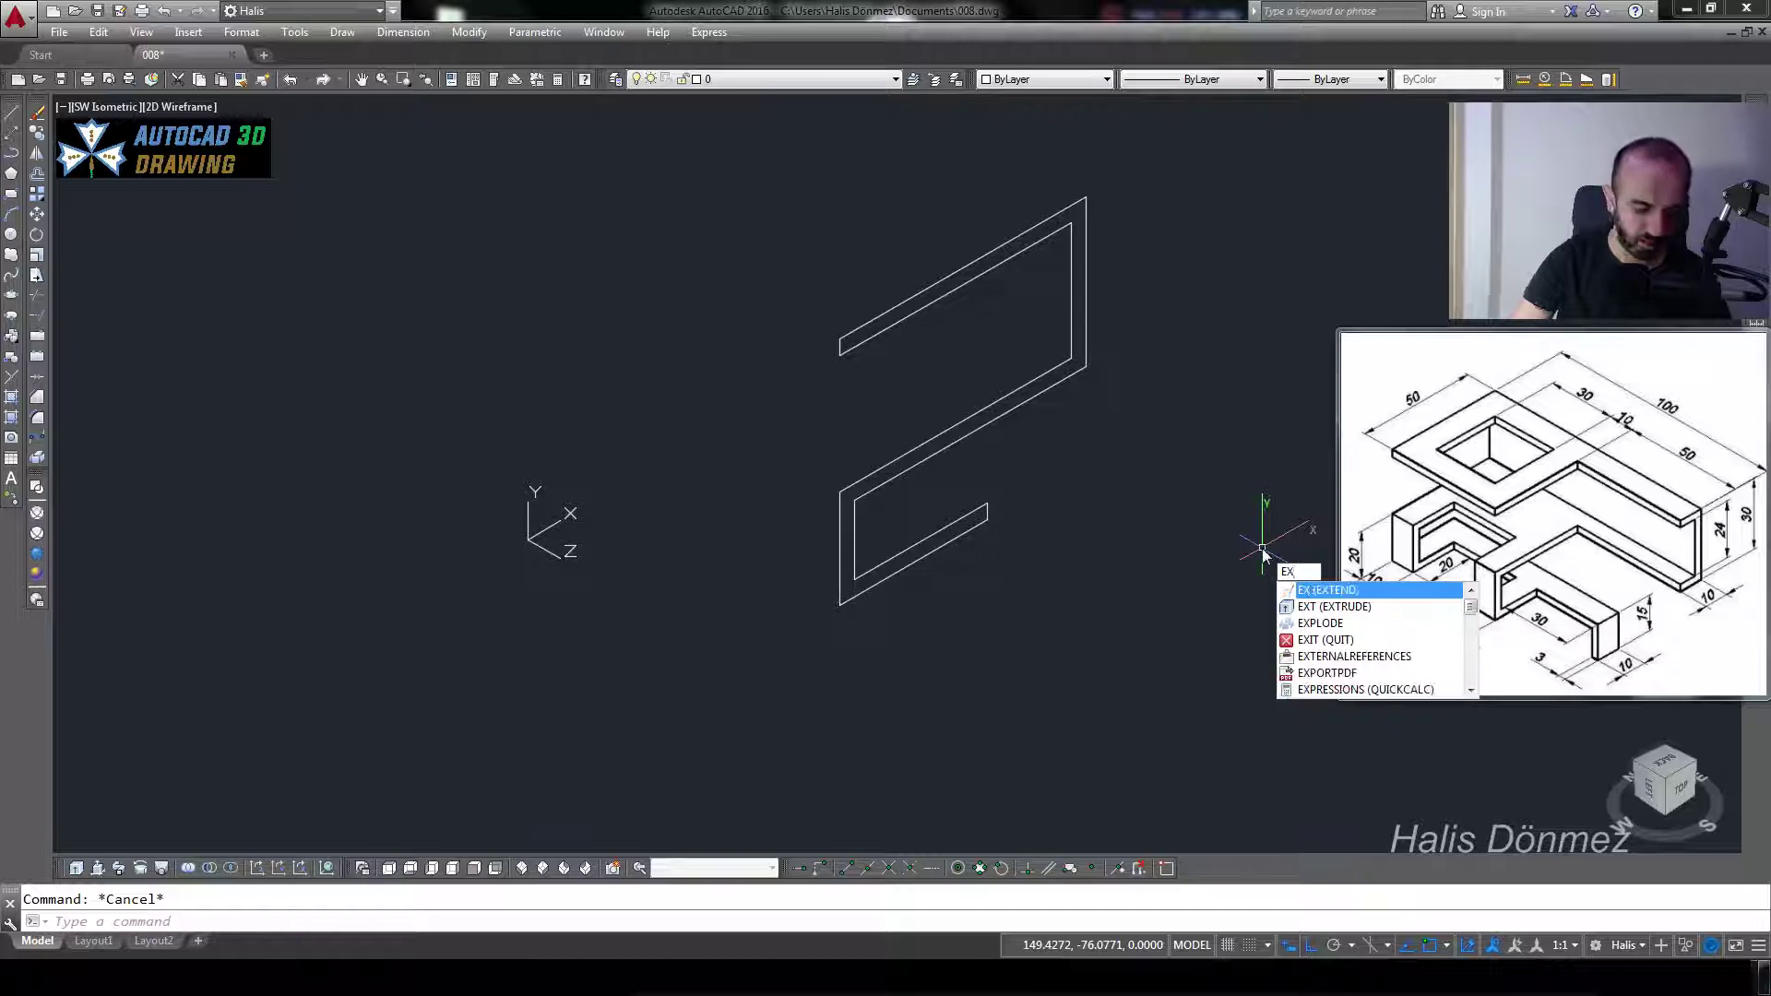
{"action": "key", "text": "Return"}
{"action": "left_click", "coordinate": [1156, 318]}
{"action": "left_click", "coordinate": [1098, 397]}
{"action": "key", "text": "Return"}
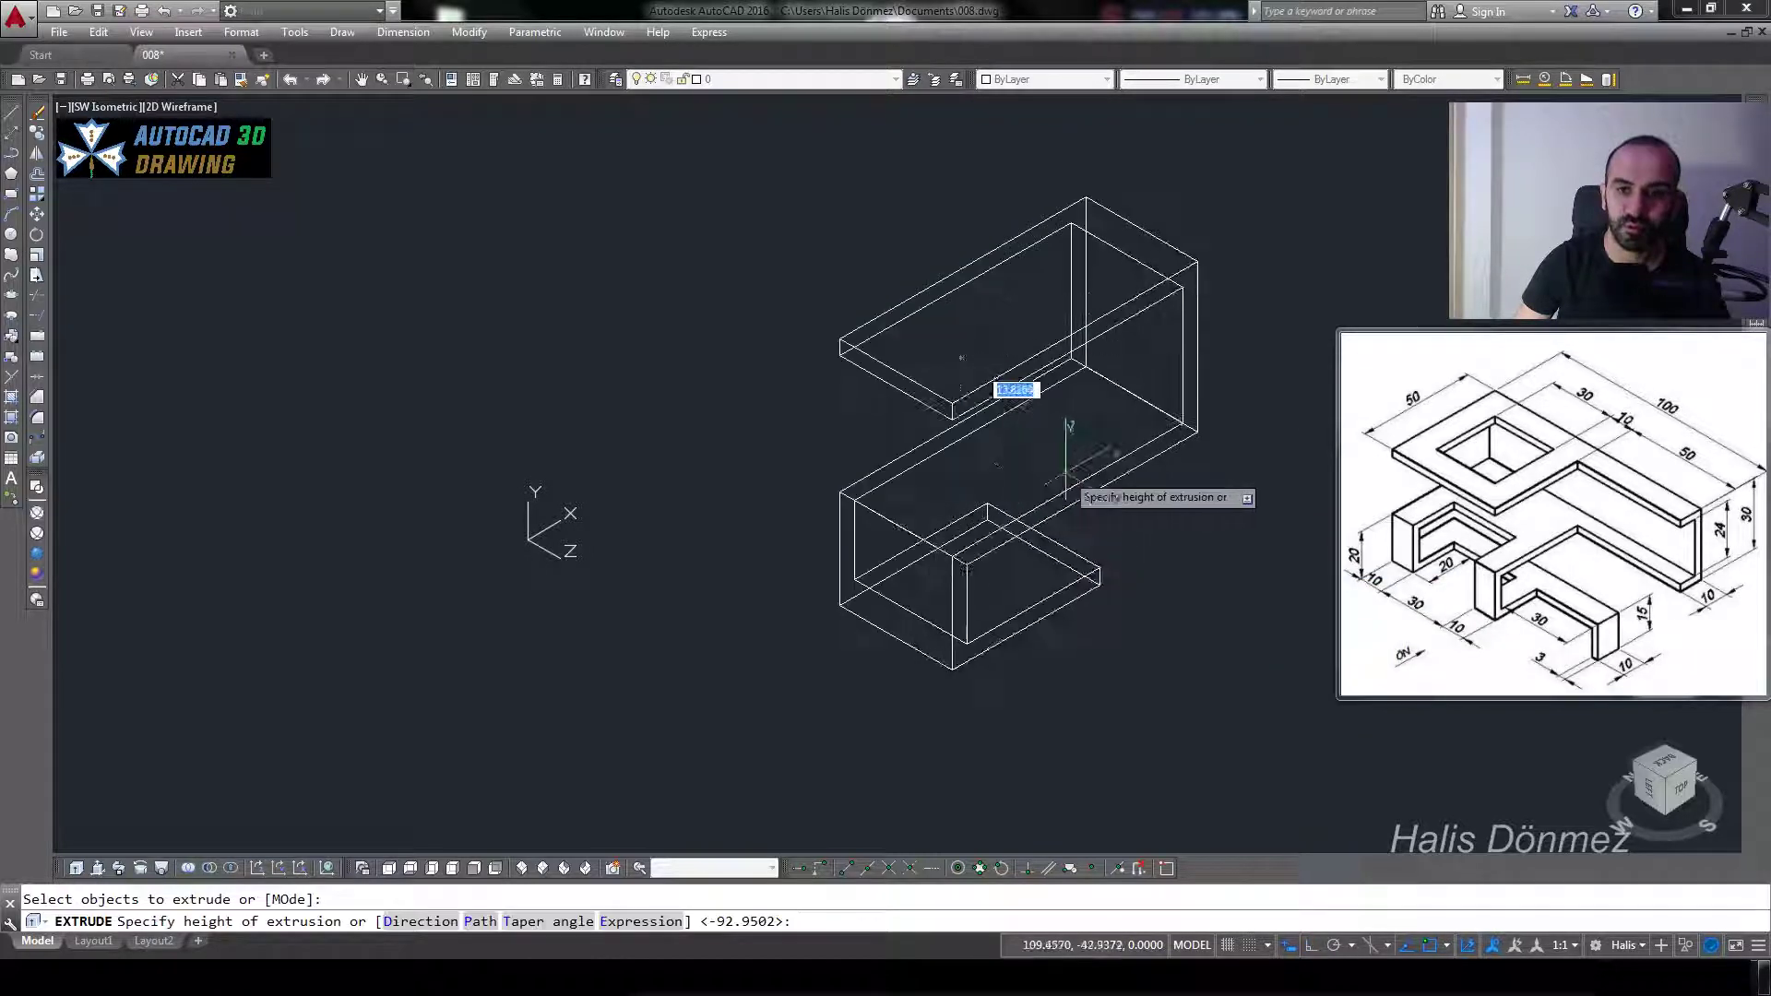
{"action": "type", "text": "100"}
{"action": "key", "text": "Return"}
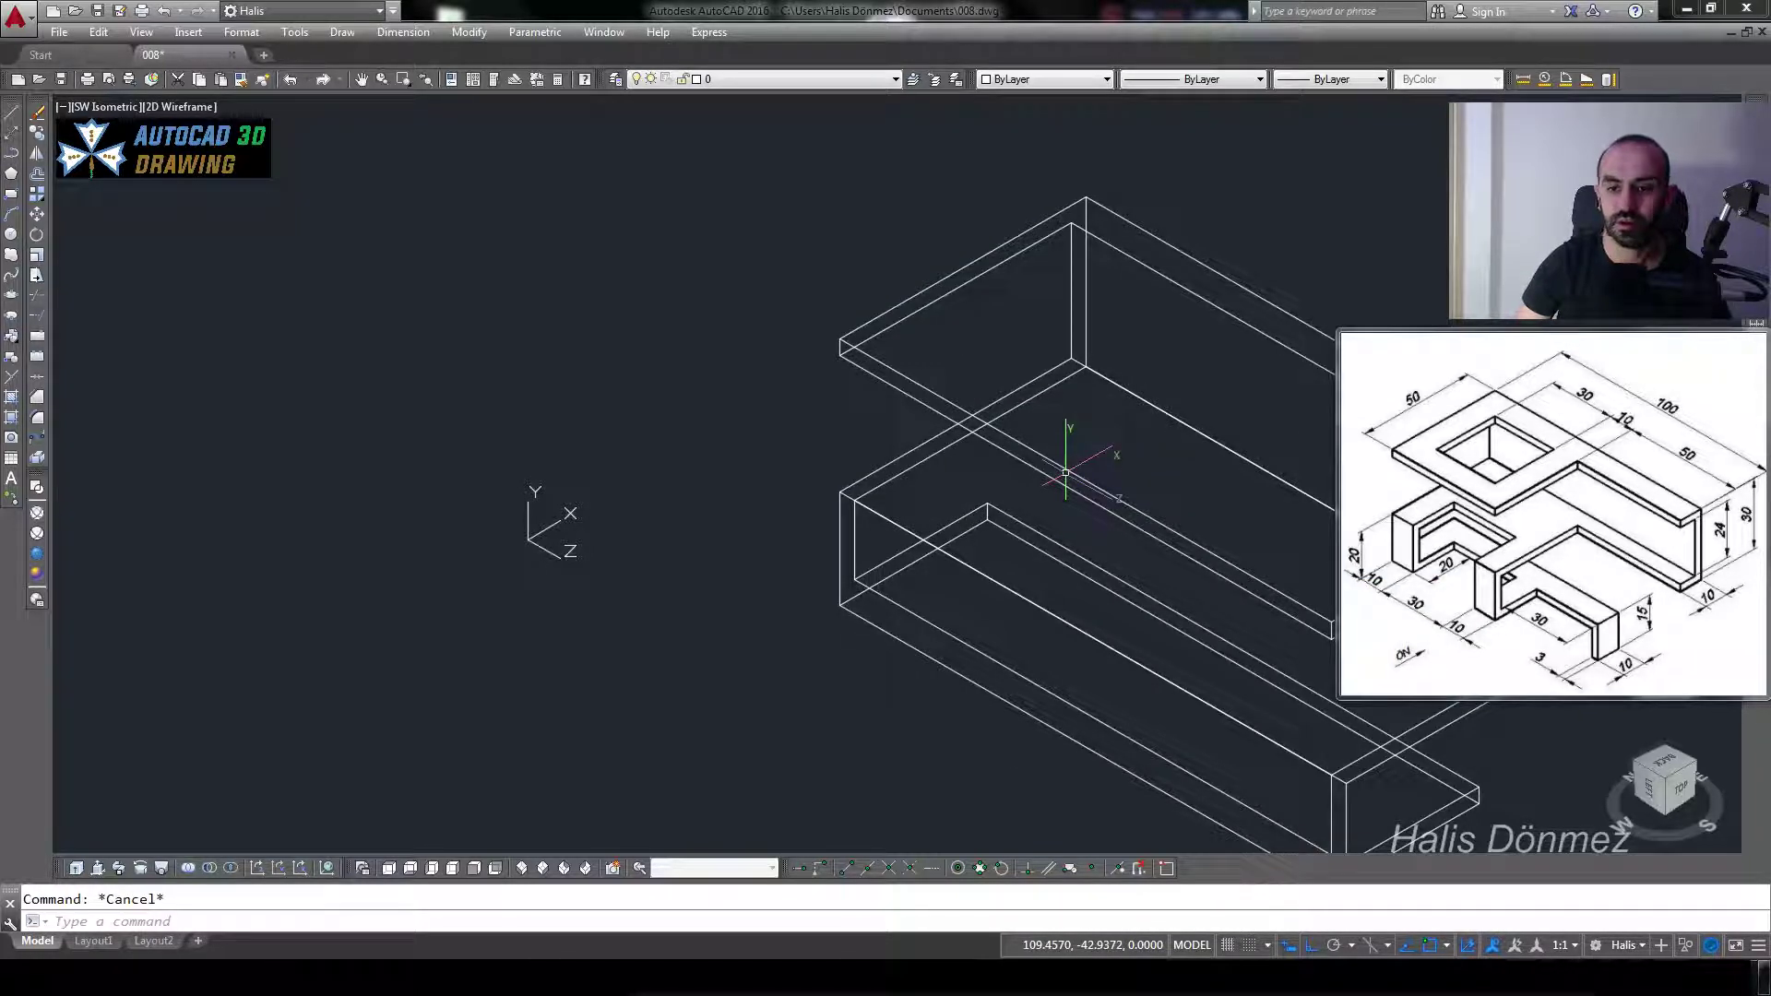
- Zoom to extents and pan the model left of centre
{"action": "type", "text": "z"}
{"action": "key", "text": "Return"}
{"action": "type", "text": "e"}
{"action": "key", "text": "Return"}
{"action": "scroll", "coordinate": [950, 452], "scroll_direction": "down", "scroll_amount": 2}
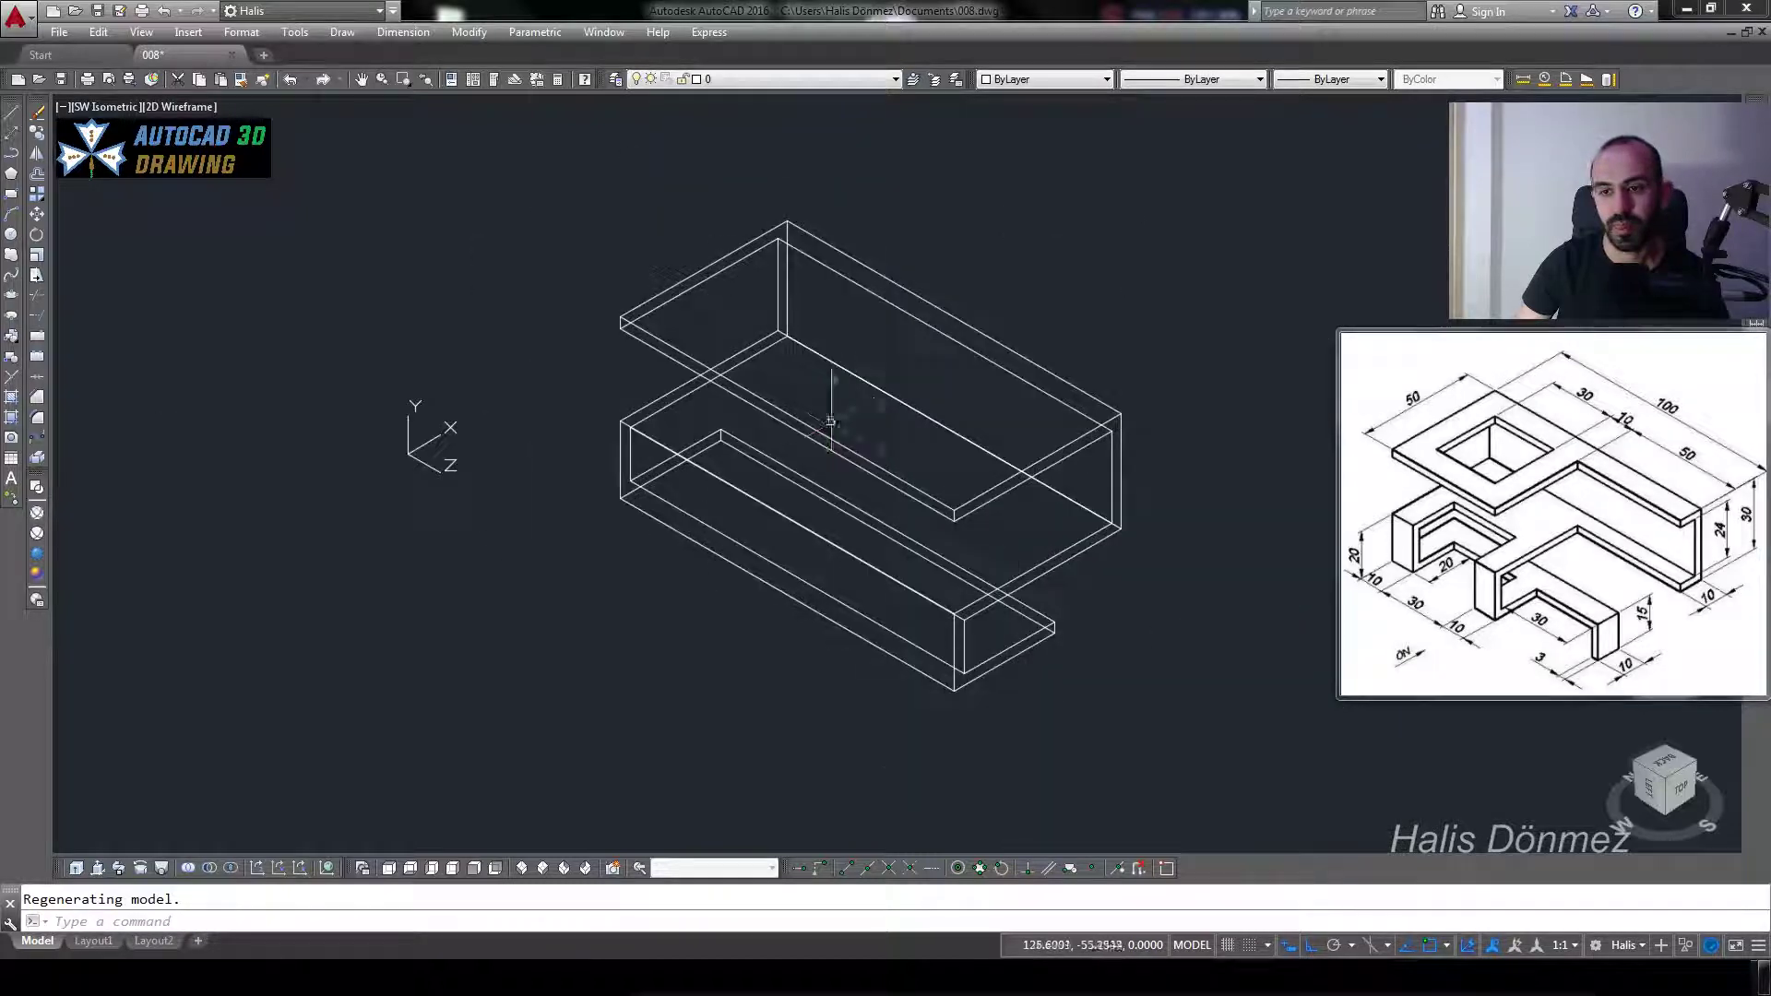
{"action": "middle_click_drag", "start_coordinate": [837, 394], "coordinate": [770, 383]}
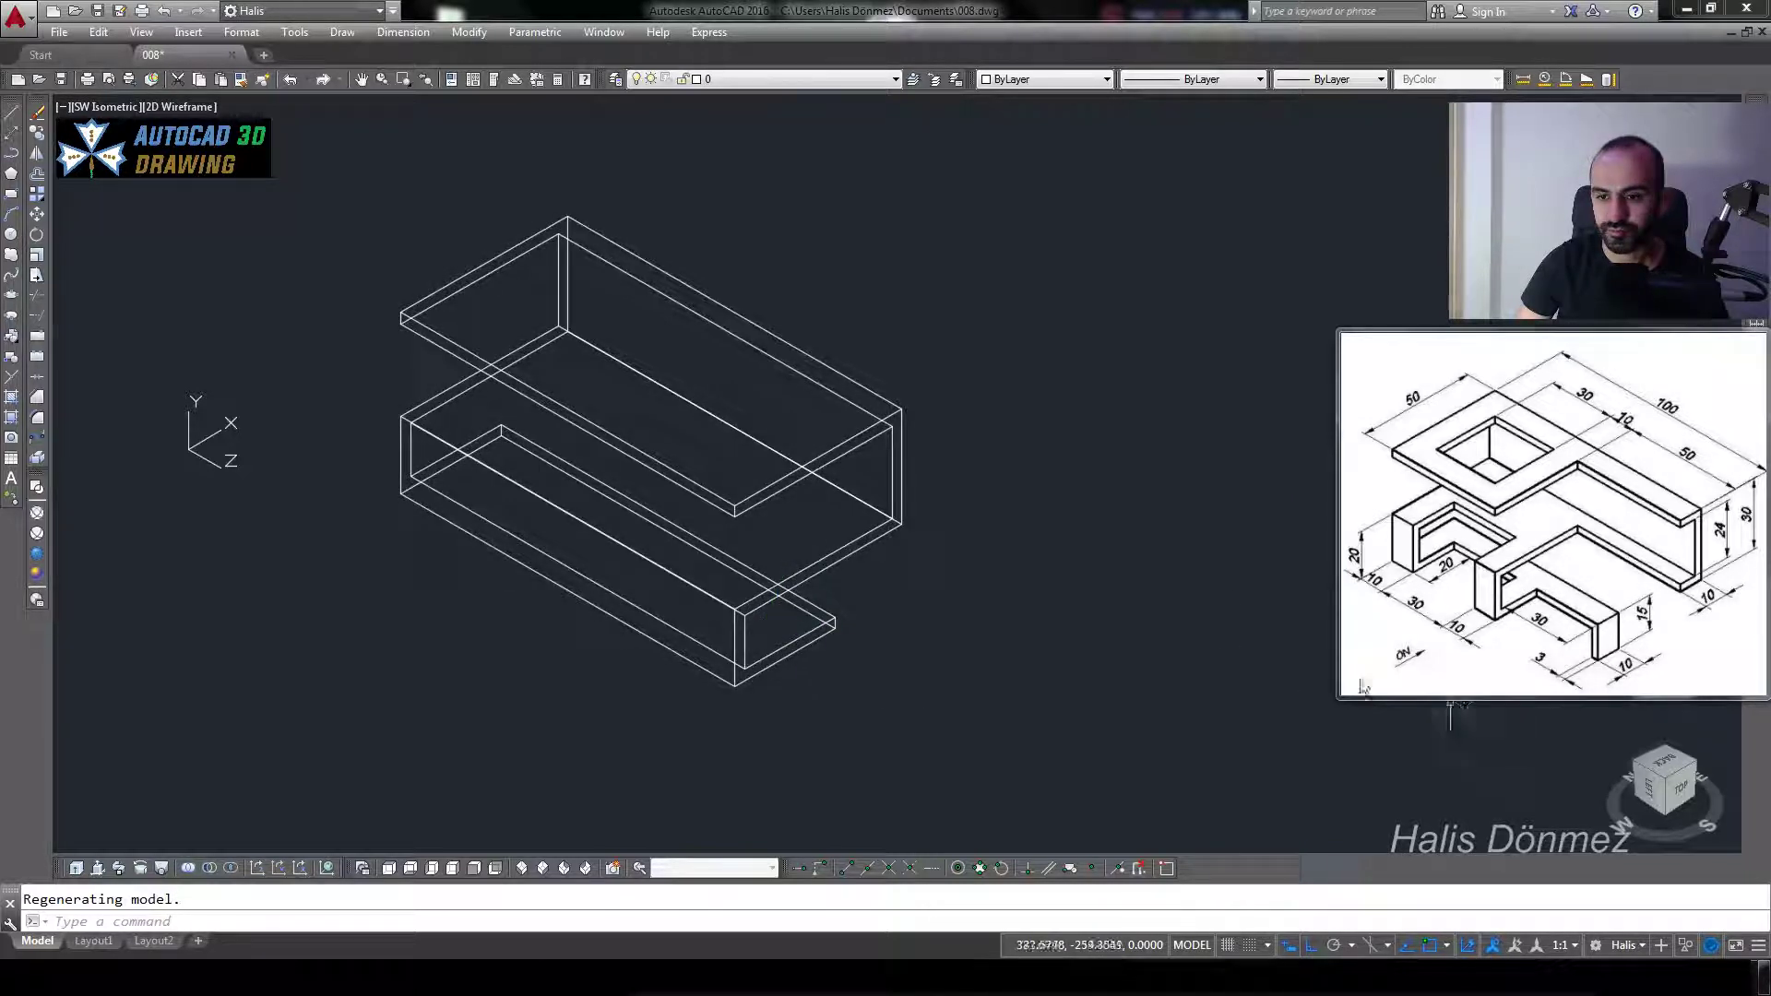
- Draw a 50-unit then 40-unit line from the solid's corner into its middle
{"action": "key", "text": "Escape"}
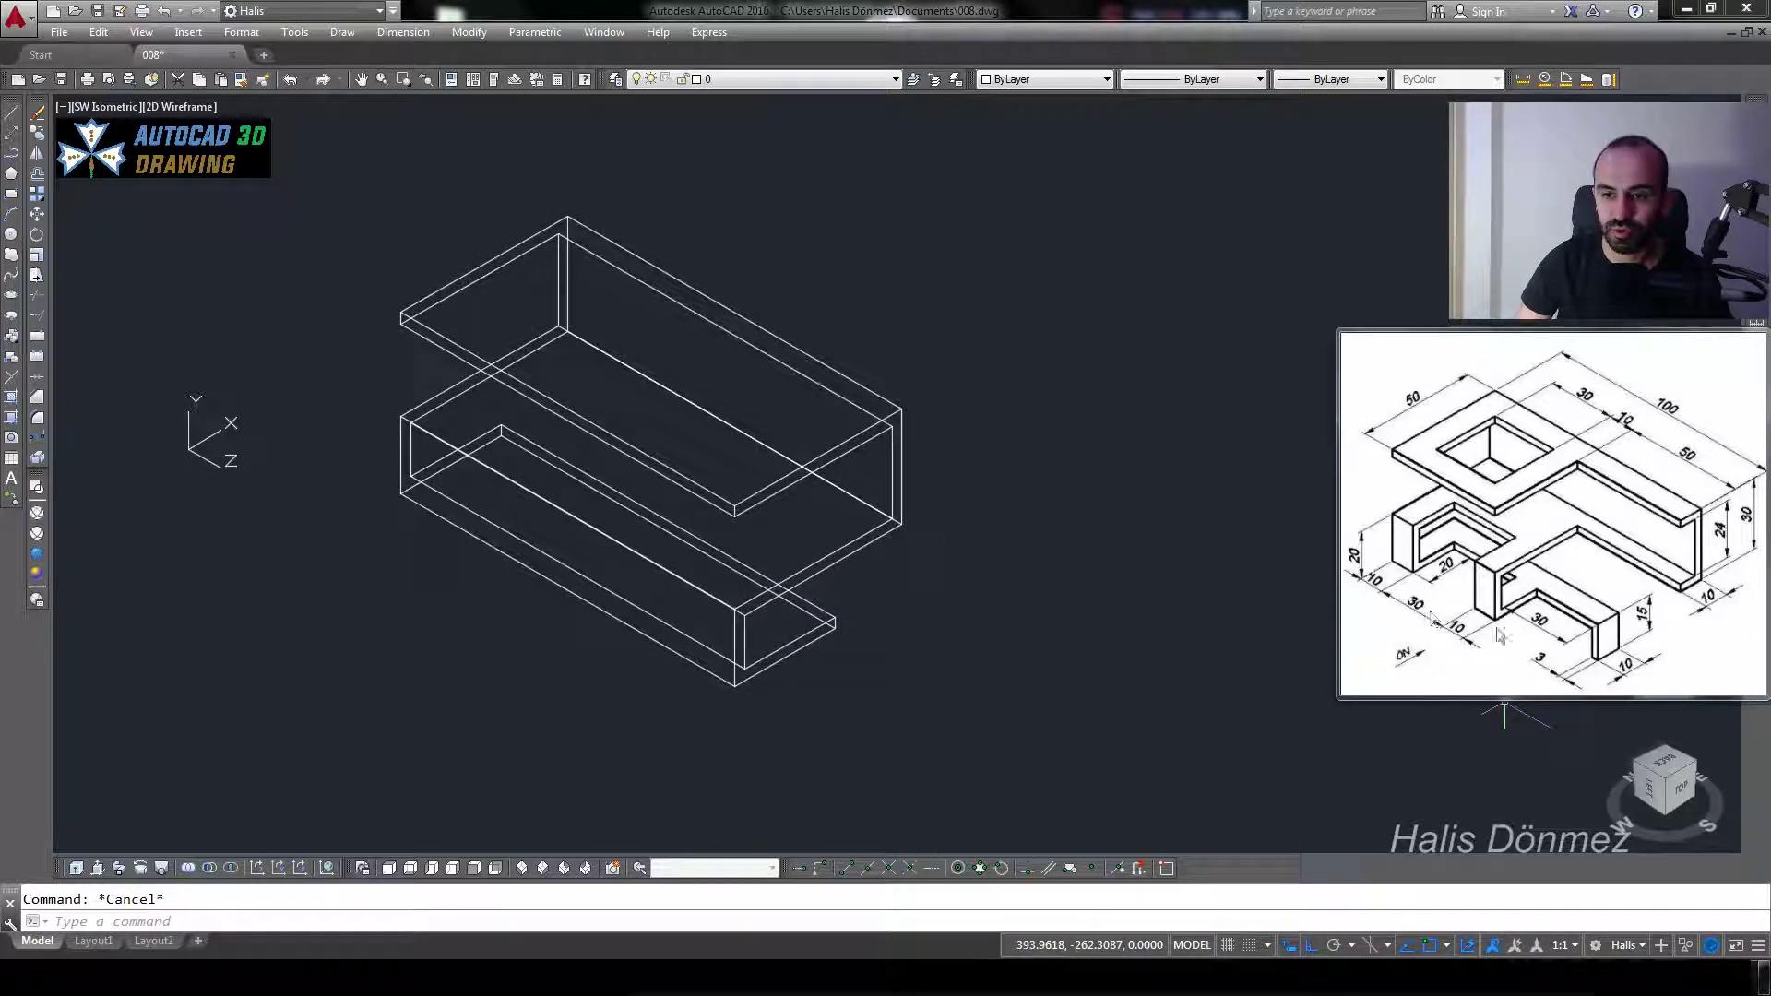
{"action": "type", "text": "l"}
{"action": "key", "text": "Return"}
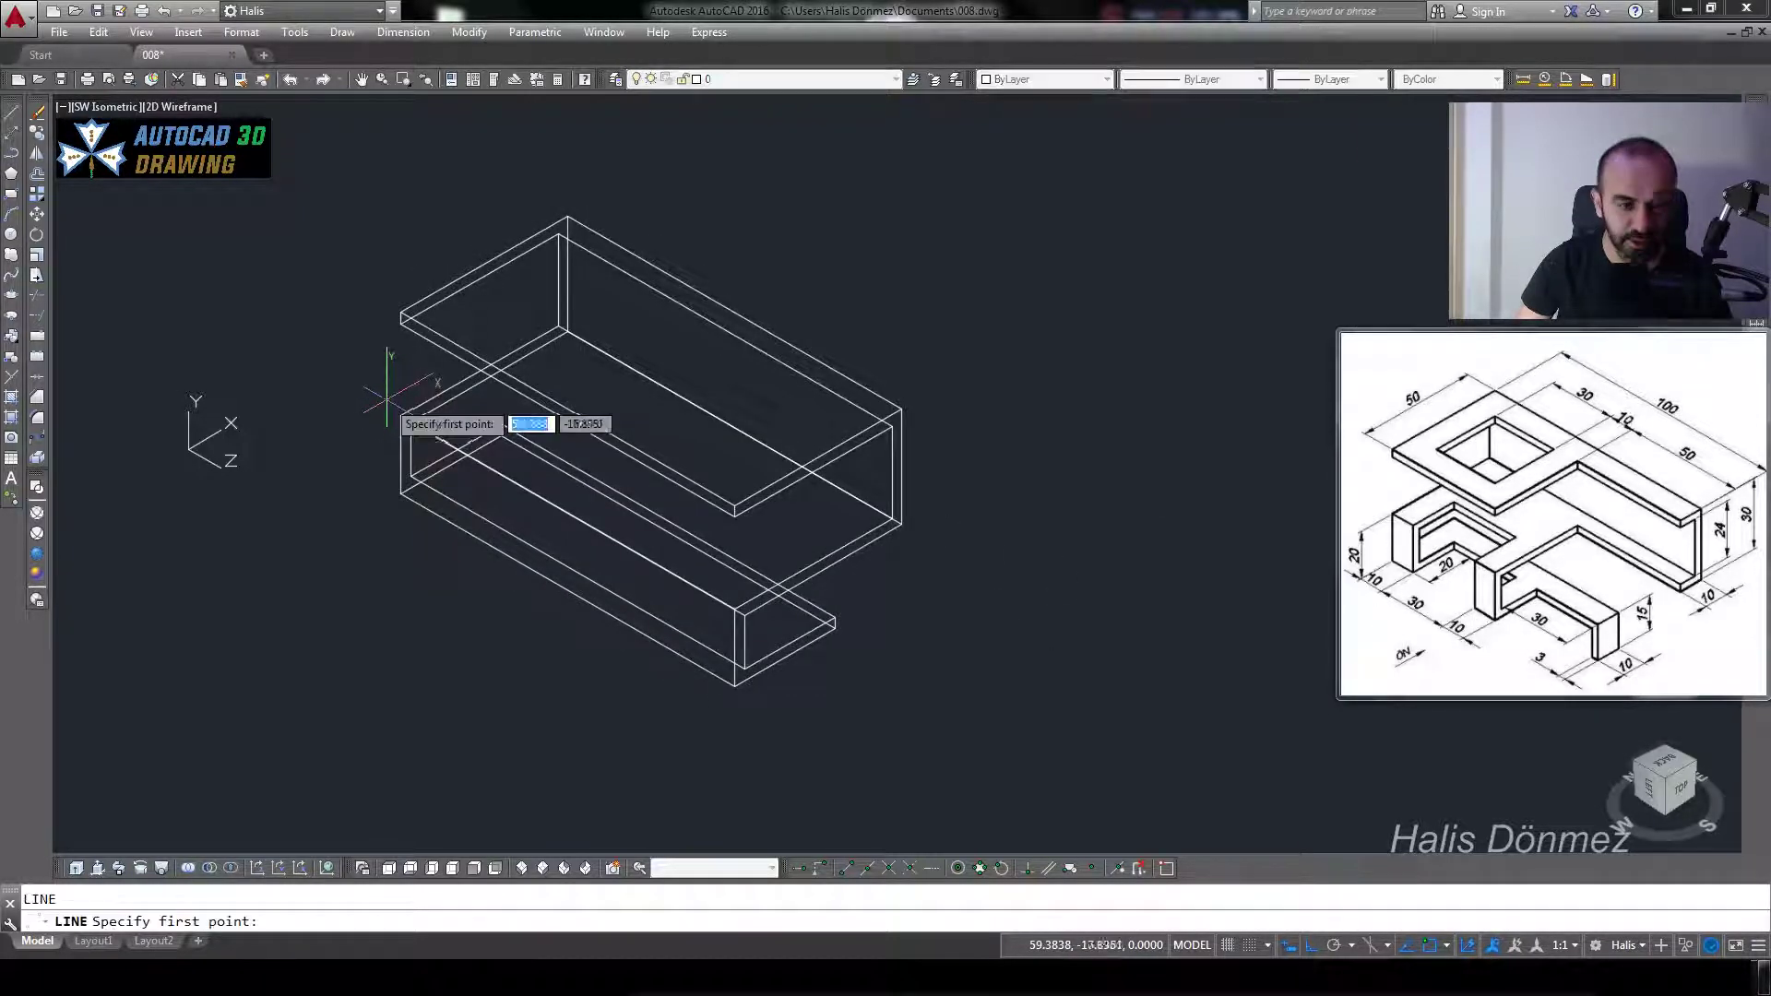
{"action": "left_click", "coordinate": [401, 417]}
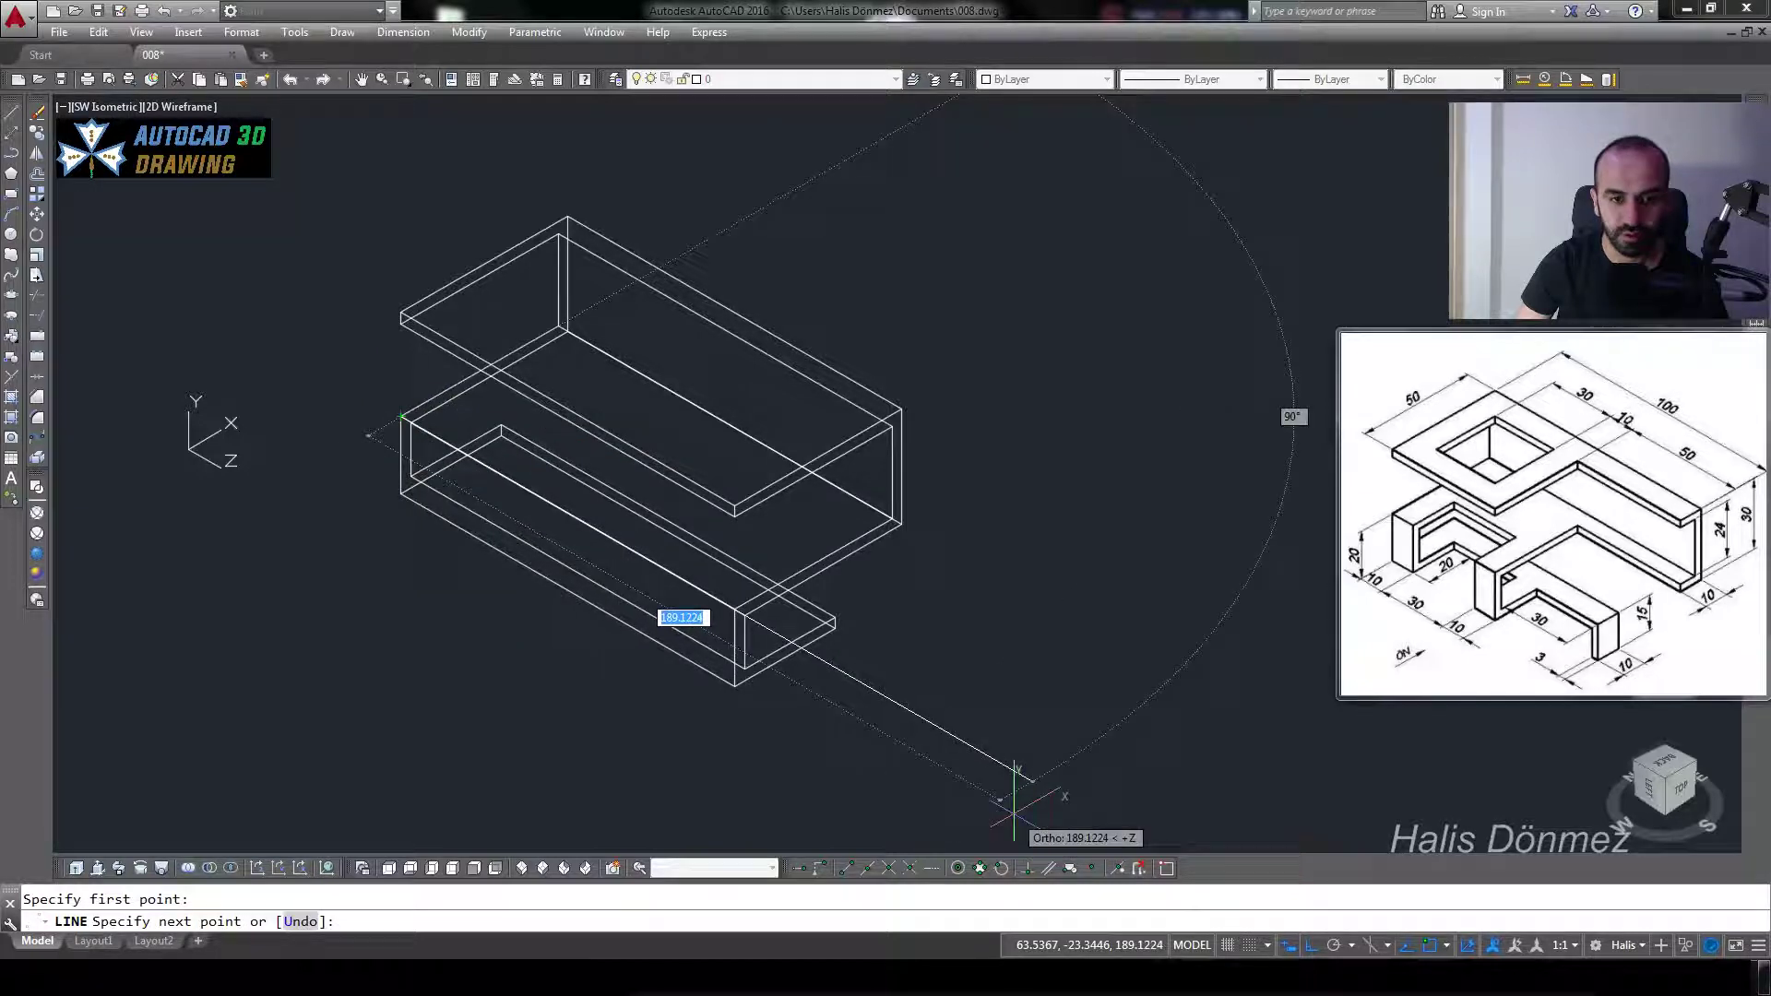
{"action": "type", "text": "50"}
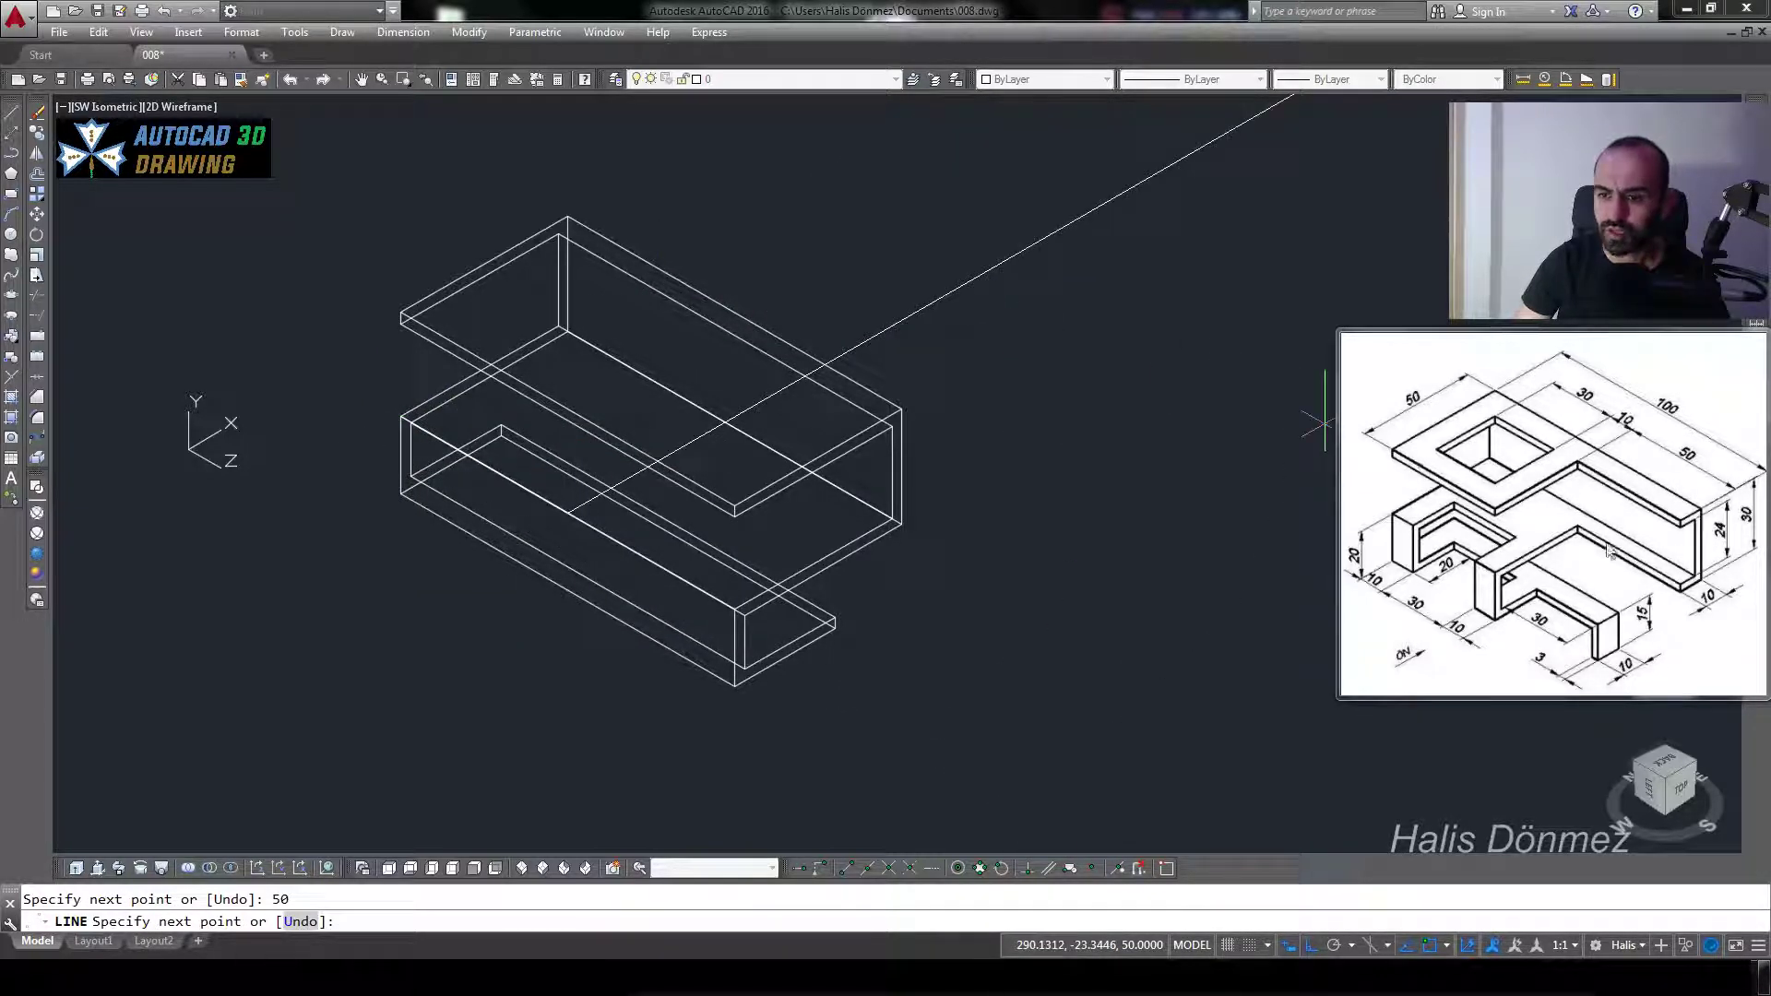
{"action": "scroll", "coordinate": [1598, 593], "scroll_direction": "up", "scroll_amount": 2}
{"action": "scroll", "coordinate": [1613, 590], "scroll_direction": "down", "scroll_amount": 2}
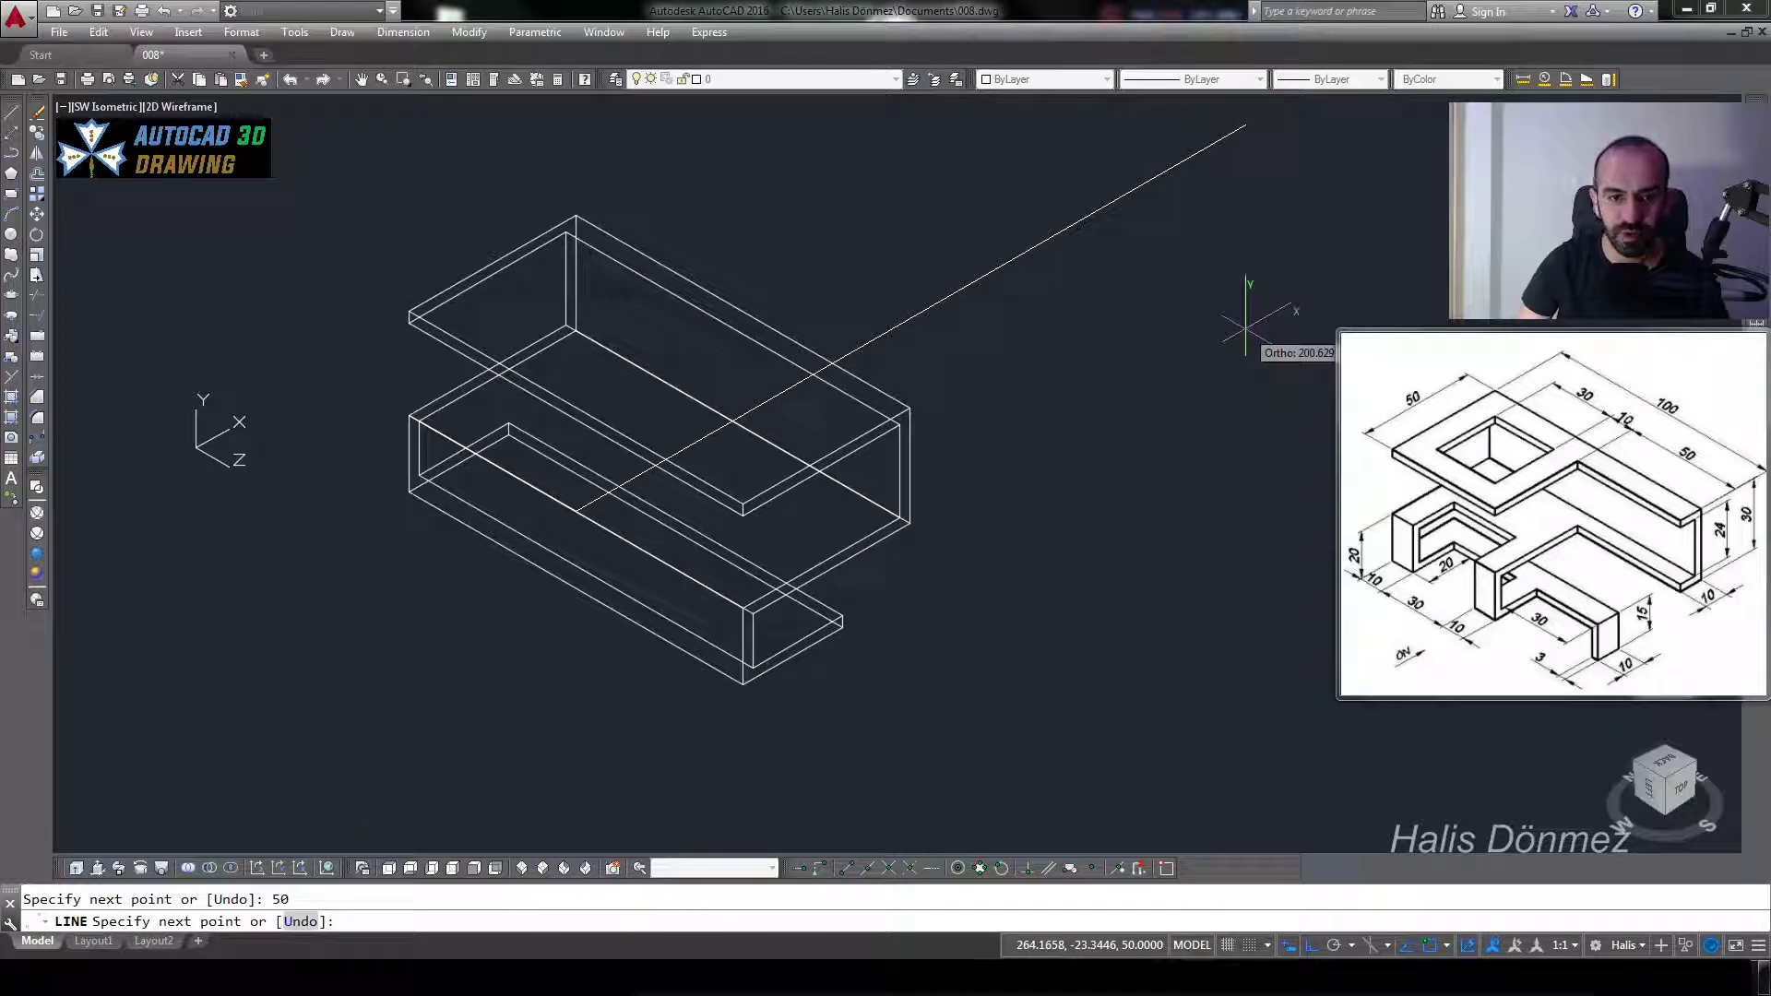
{"action": "type", "text": "40"}
{"action": "key", "text": "Return"}
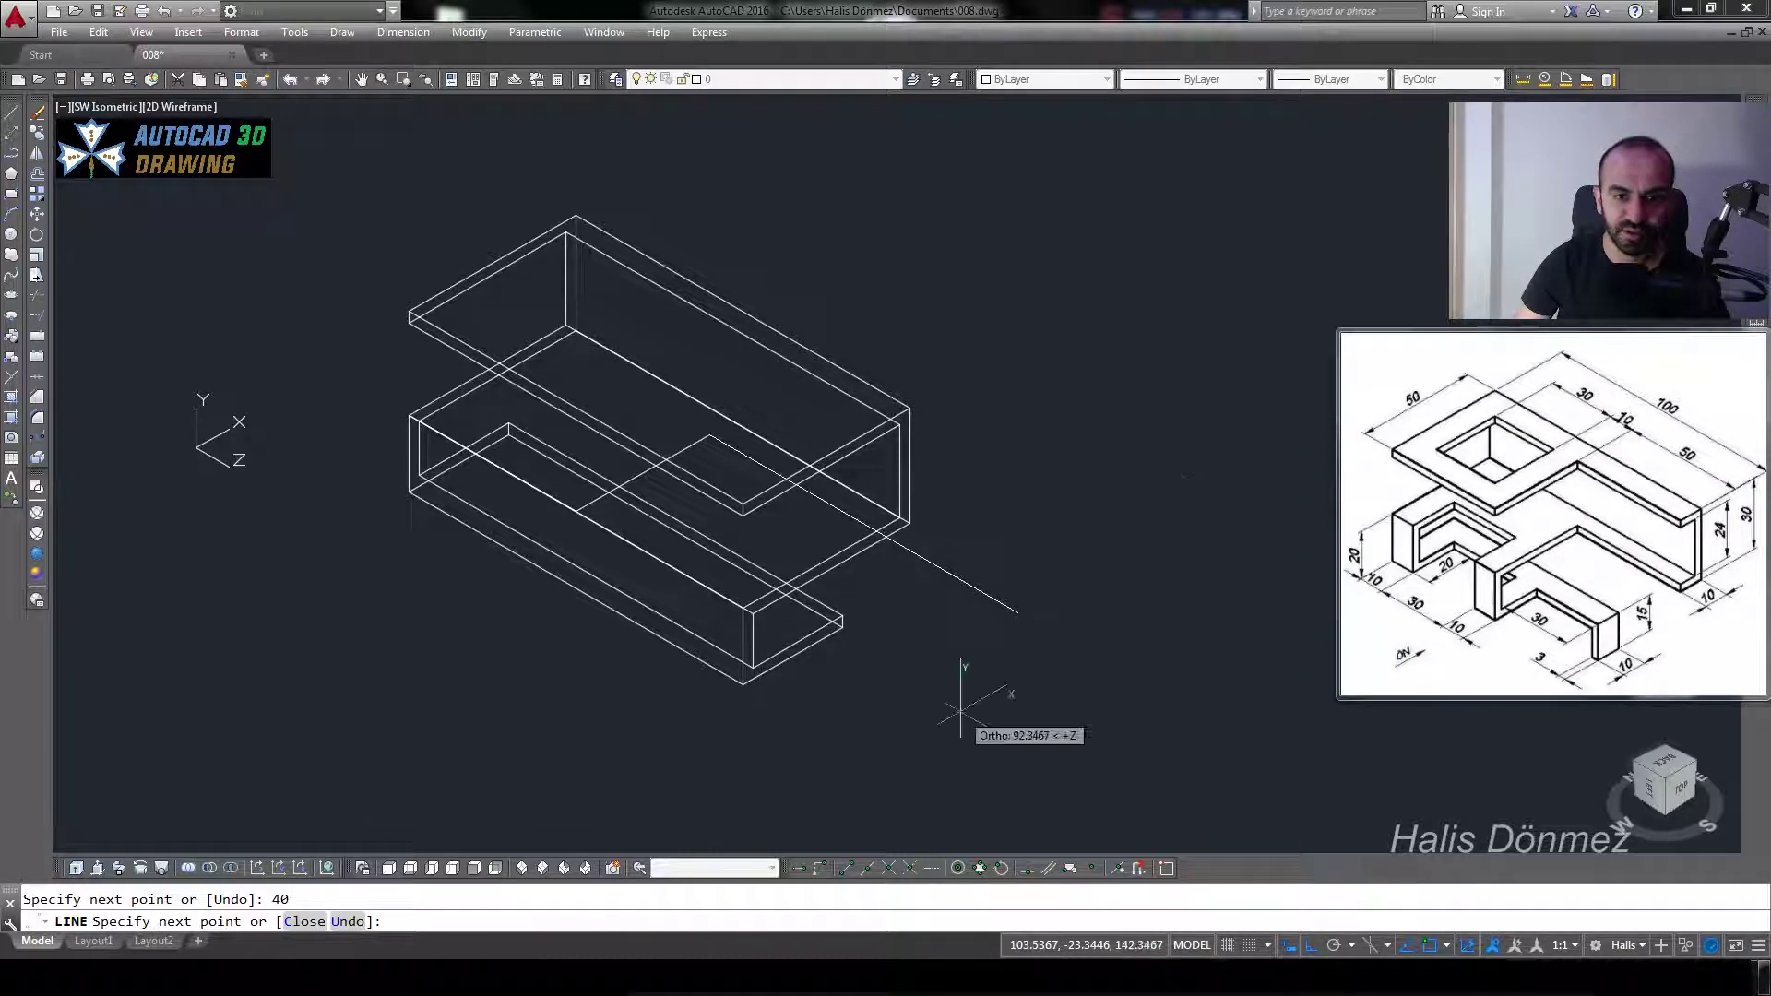
{"action": "key", "text": "Escape"}
{"action": "type", "text": "t"}
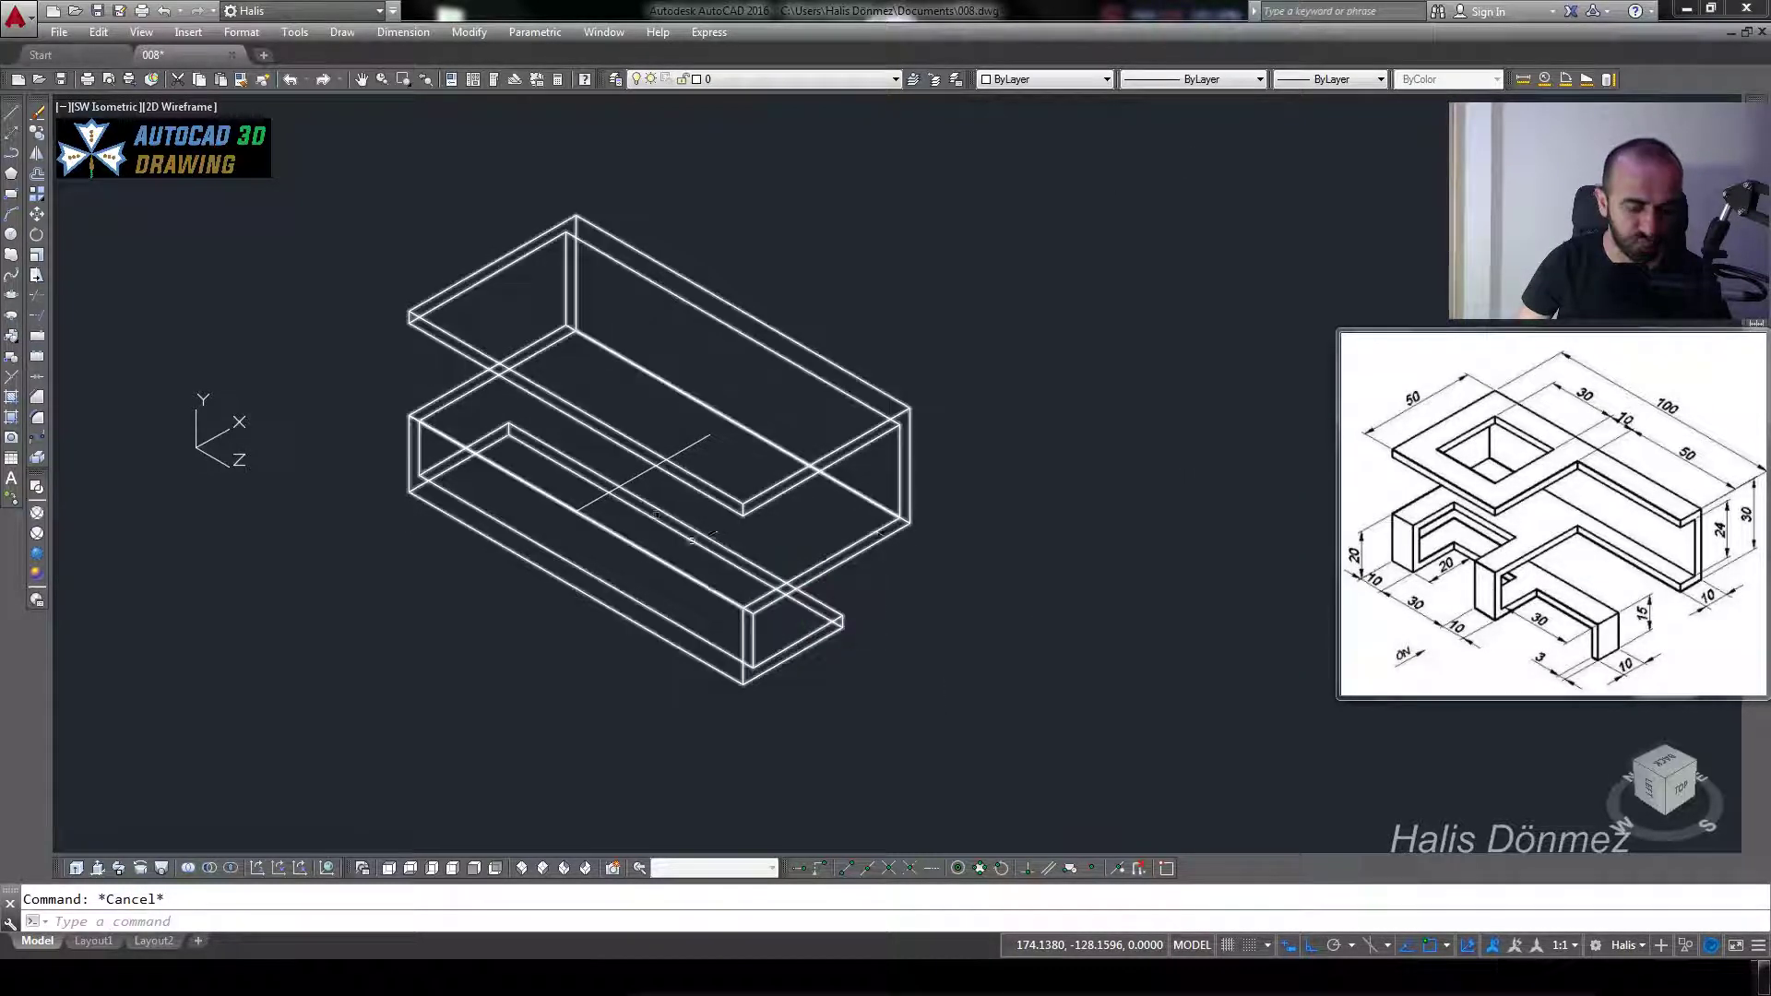
{"action": "key", "text": "Return"}
- Extrude the short line 100 units into a surface
{"action": "left_click", "coordinate": [644, 474]}
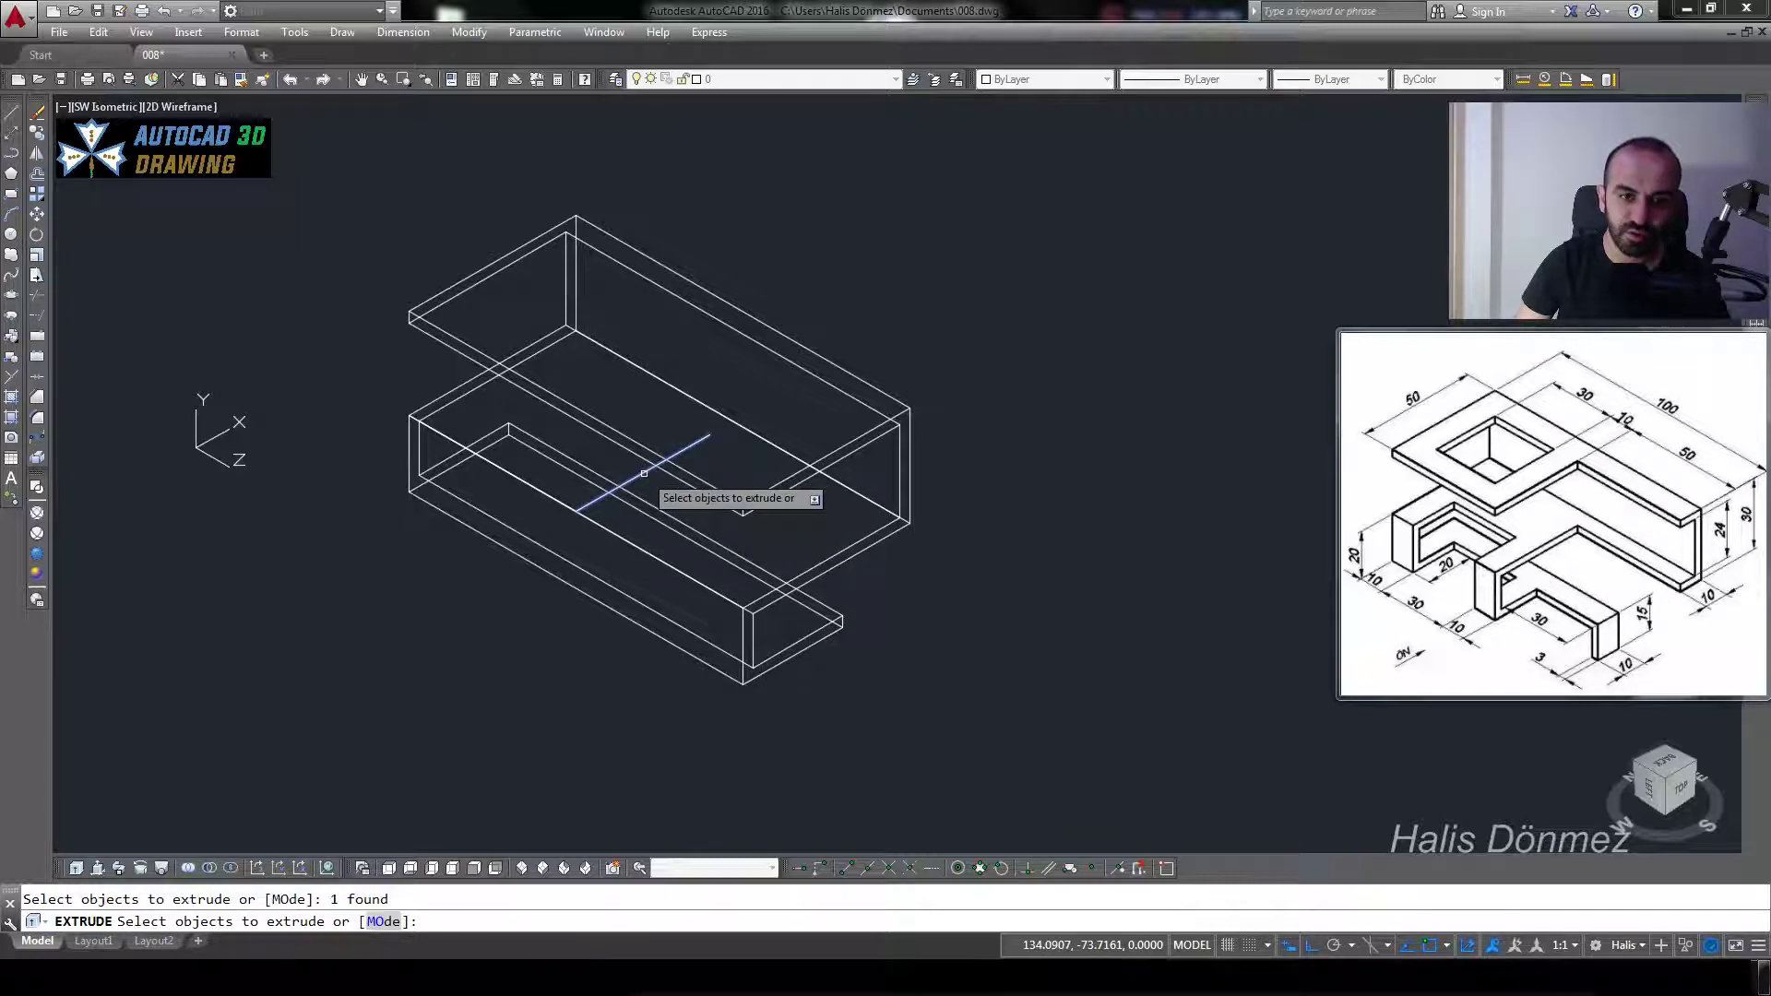
{"action": "key", "text": "Return"}
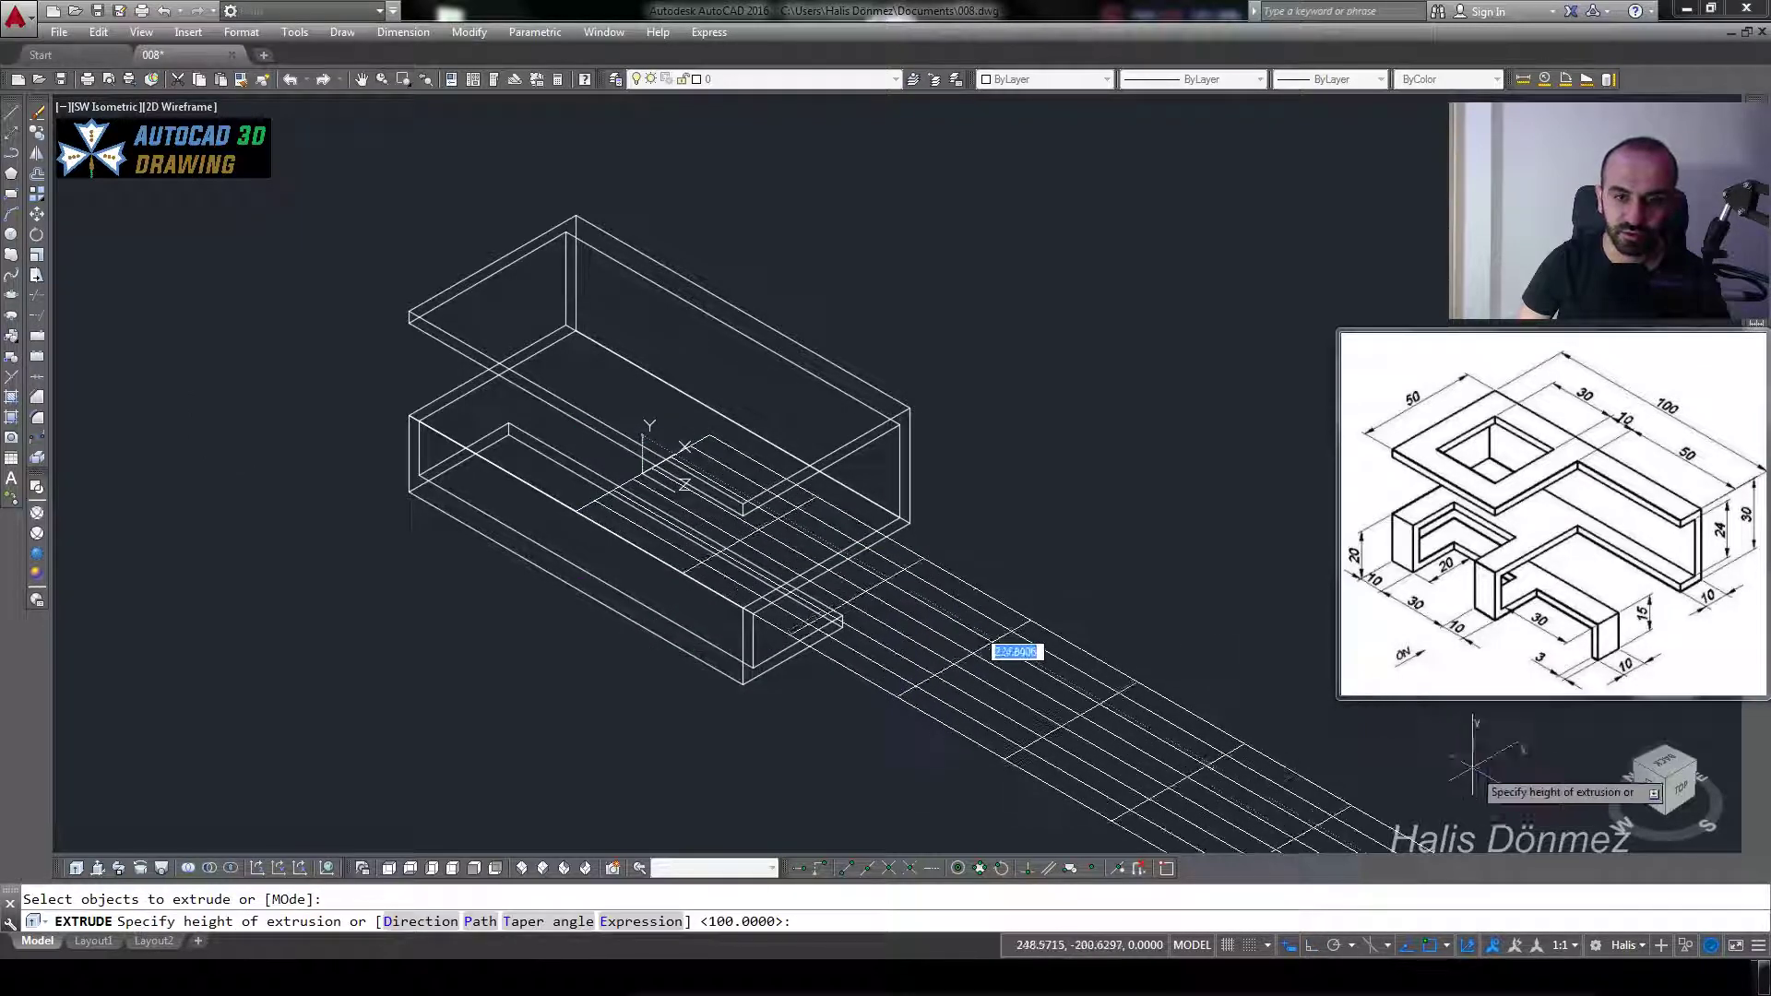
{"action": "key", "text": "Escape"}
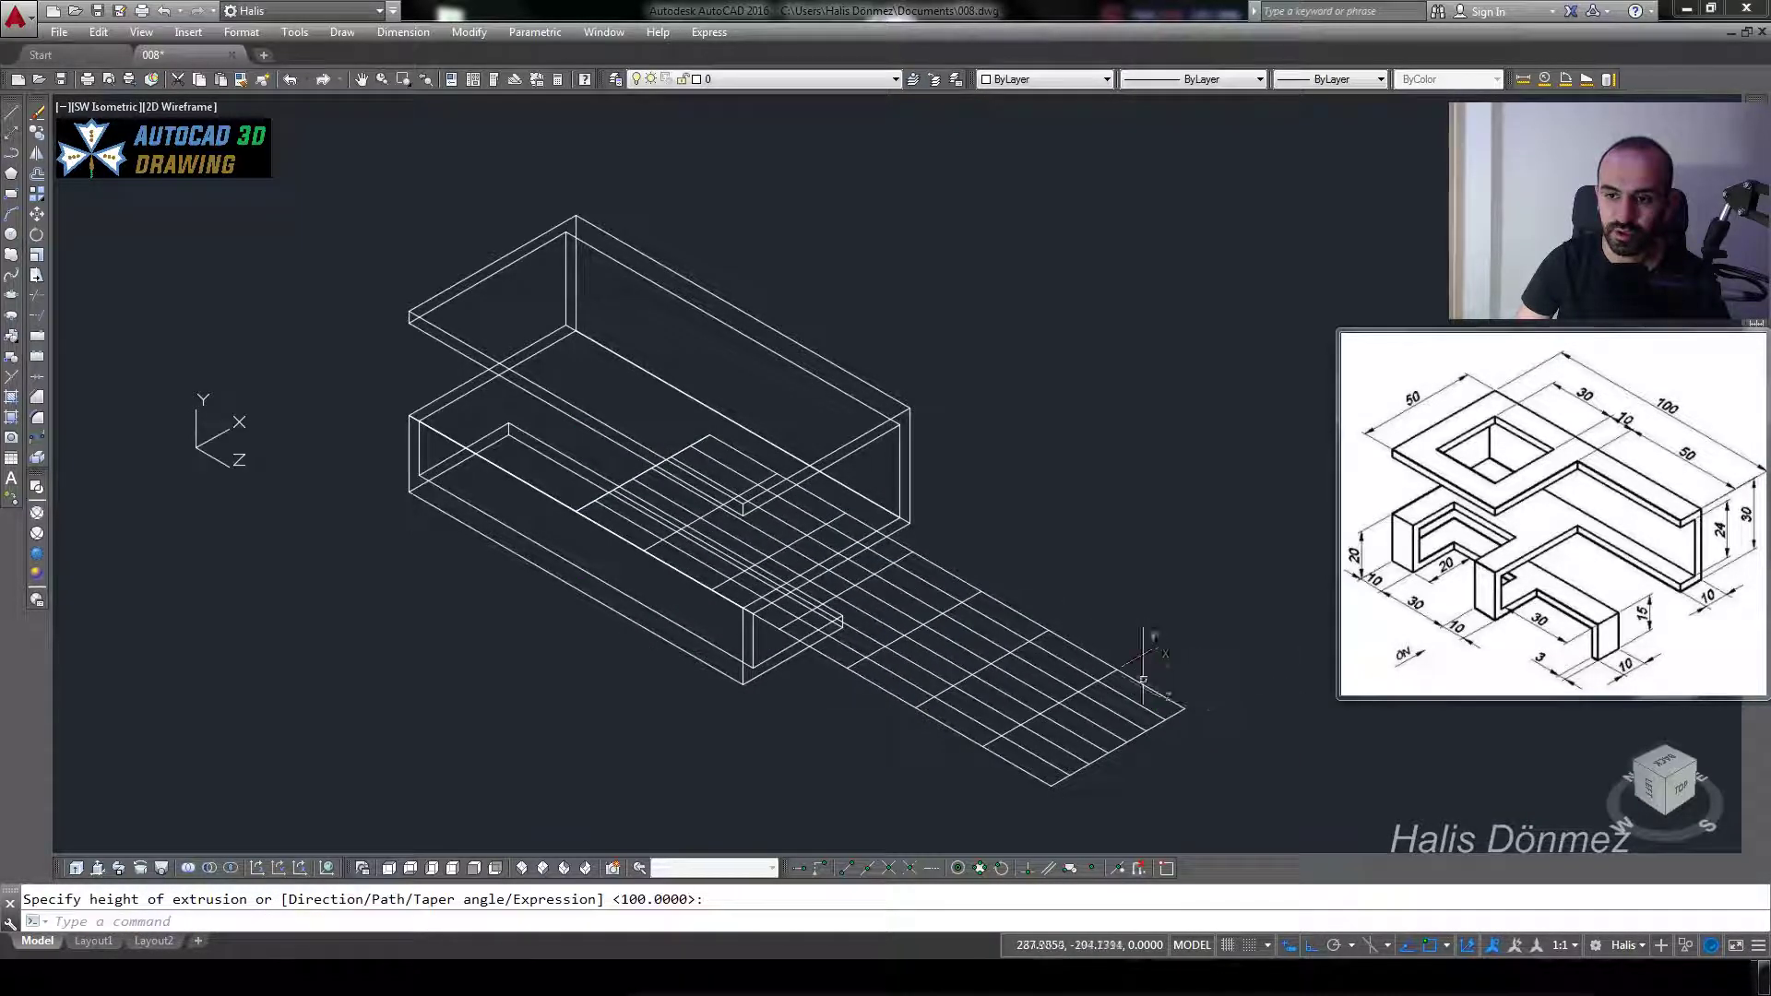
{"action": "scroll", "coordinate": [980, 519], "scroll_direction": "down", "scroll_amount": 2}
{"action": "middle_click_drag", "start_coordinate": [979, 519], "coordinate": [1004, 458]}
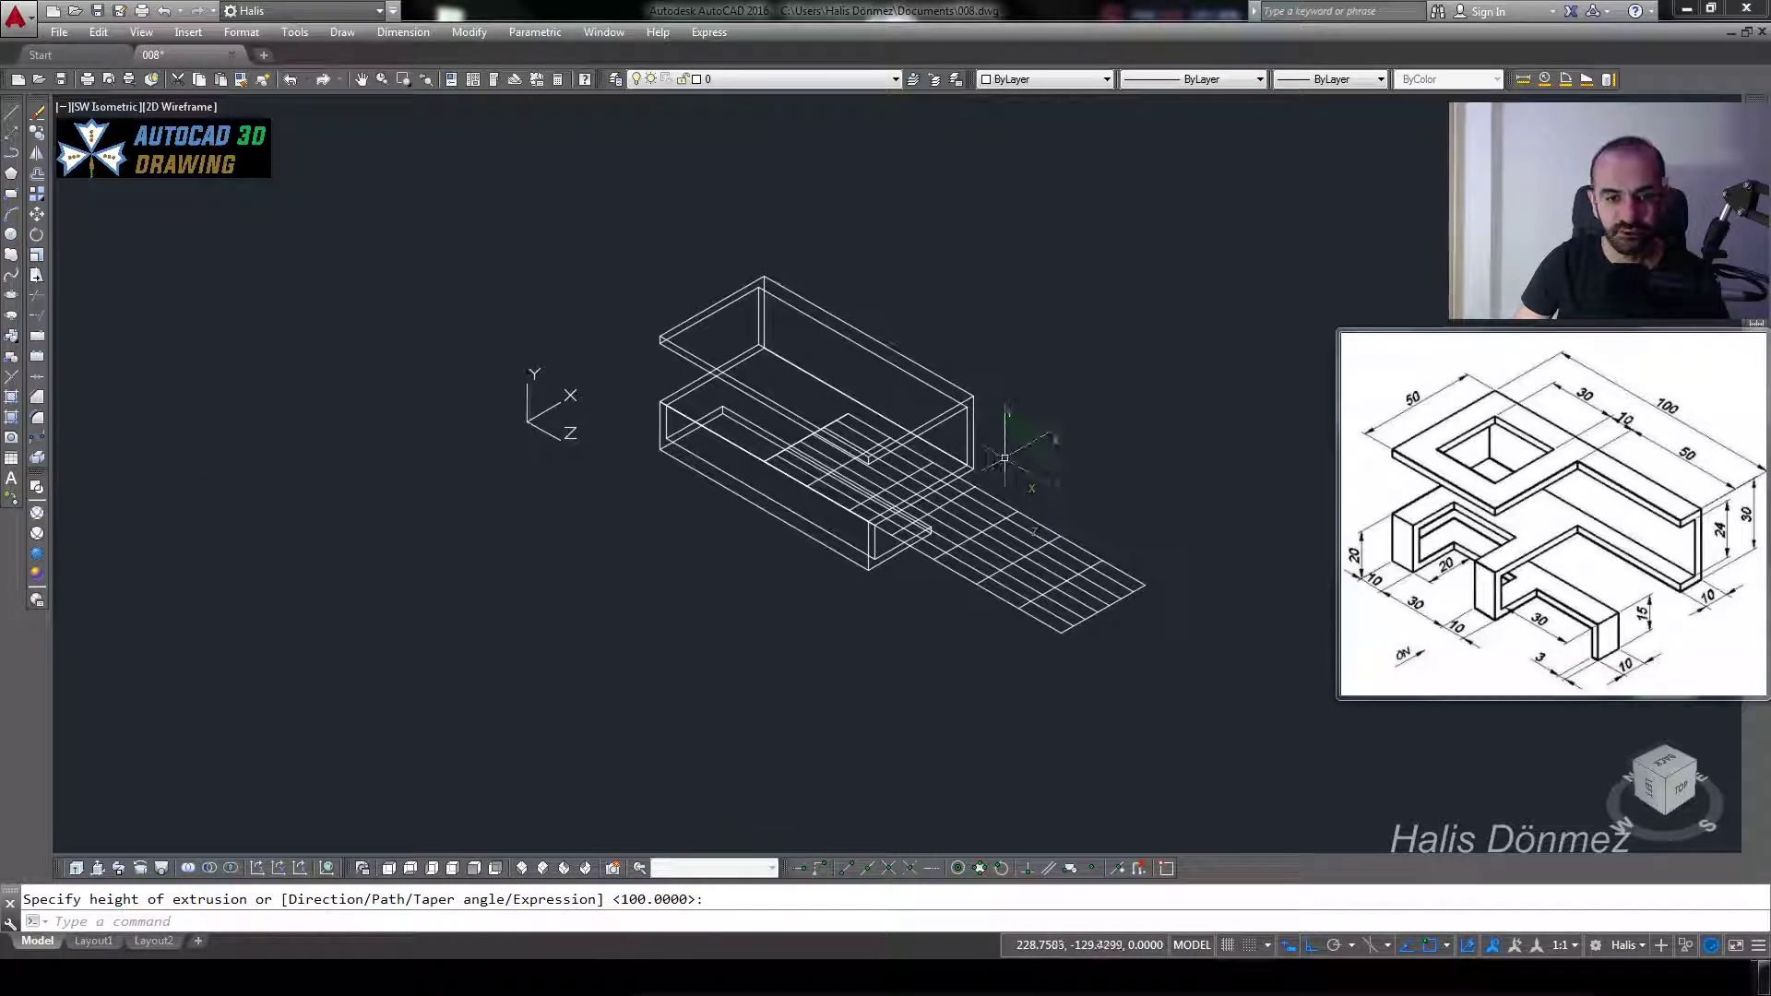
{"action": "type", "text": "EX"}
- Extrude the surface into a tall box and move it through the strip
{"action": "key", "text": "Return"}
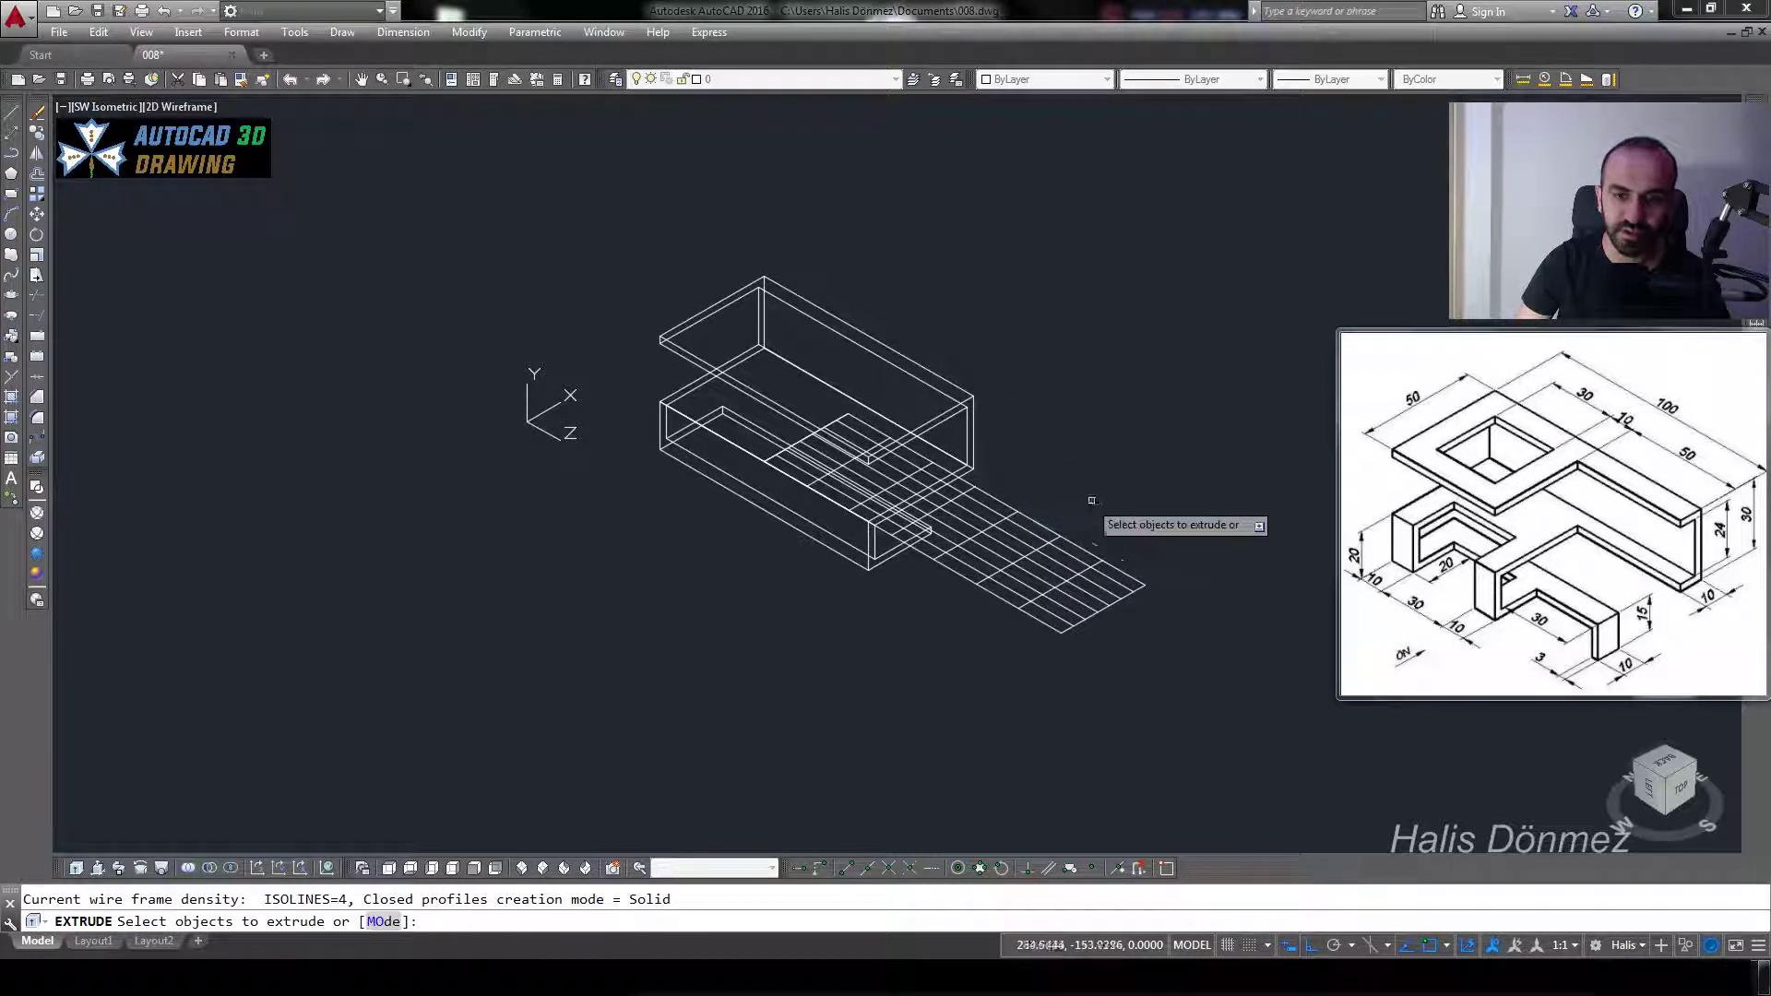
{"action": "left_click", "coordinate": [1098, 510]}
{"action": "left_click", "coordinate": [1020, 620]}
{"action": "key", "text": "Return"}
{"action": "left_click", "coordinate": [1190, 143]}
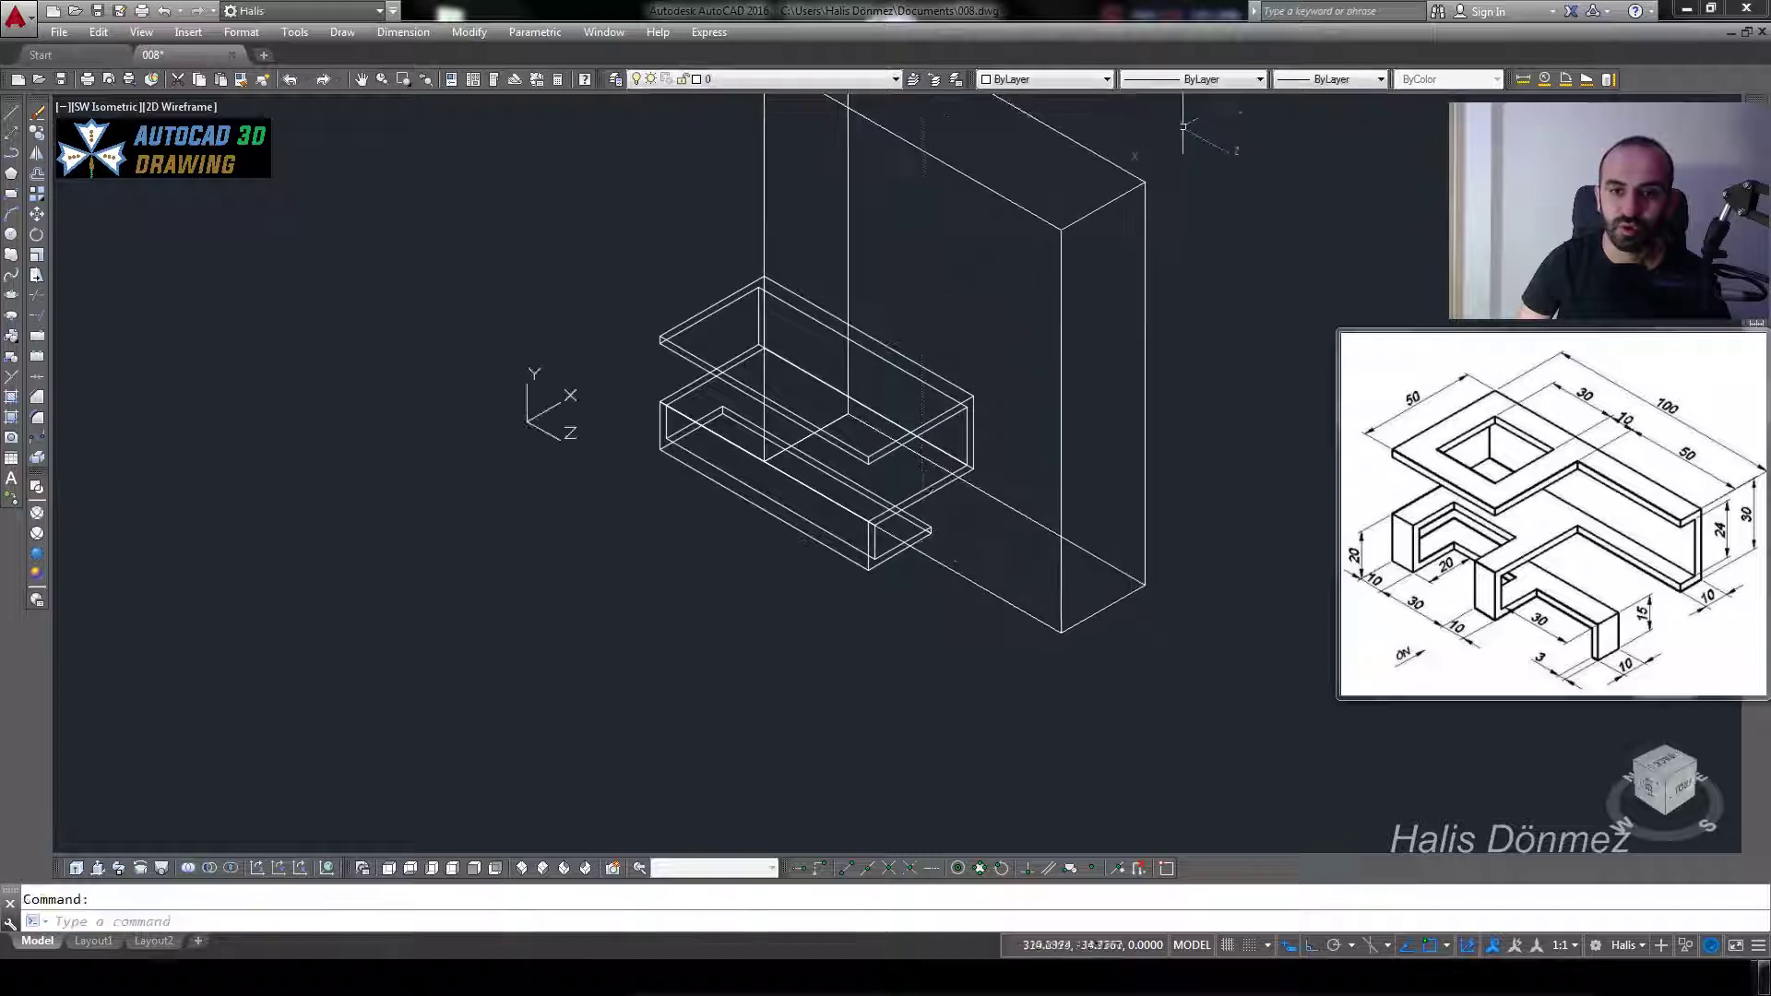
{"action": "left_click", "coordinate": [1024, 383]}
{"action": "type", "text": "m"}
{"action": "key", "text": "Return"}
{"action": "left_click", "coordinate": [1236, 214]}
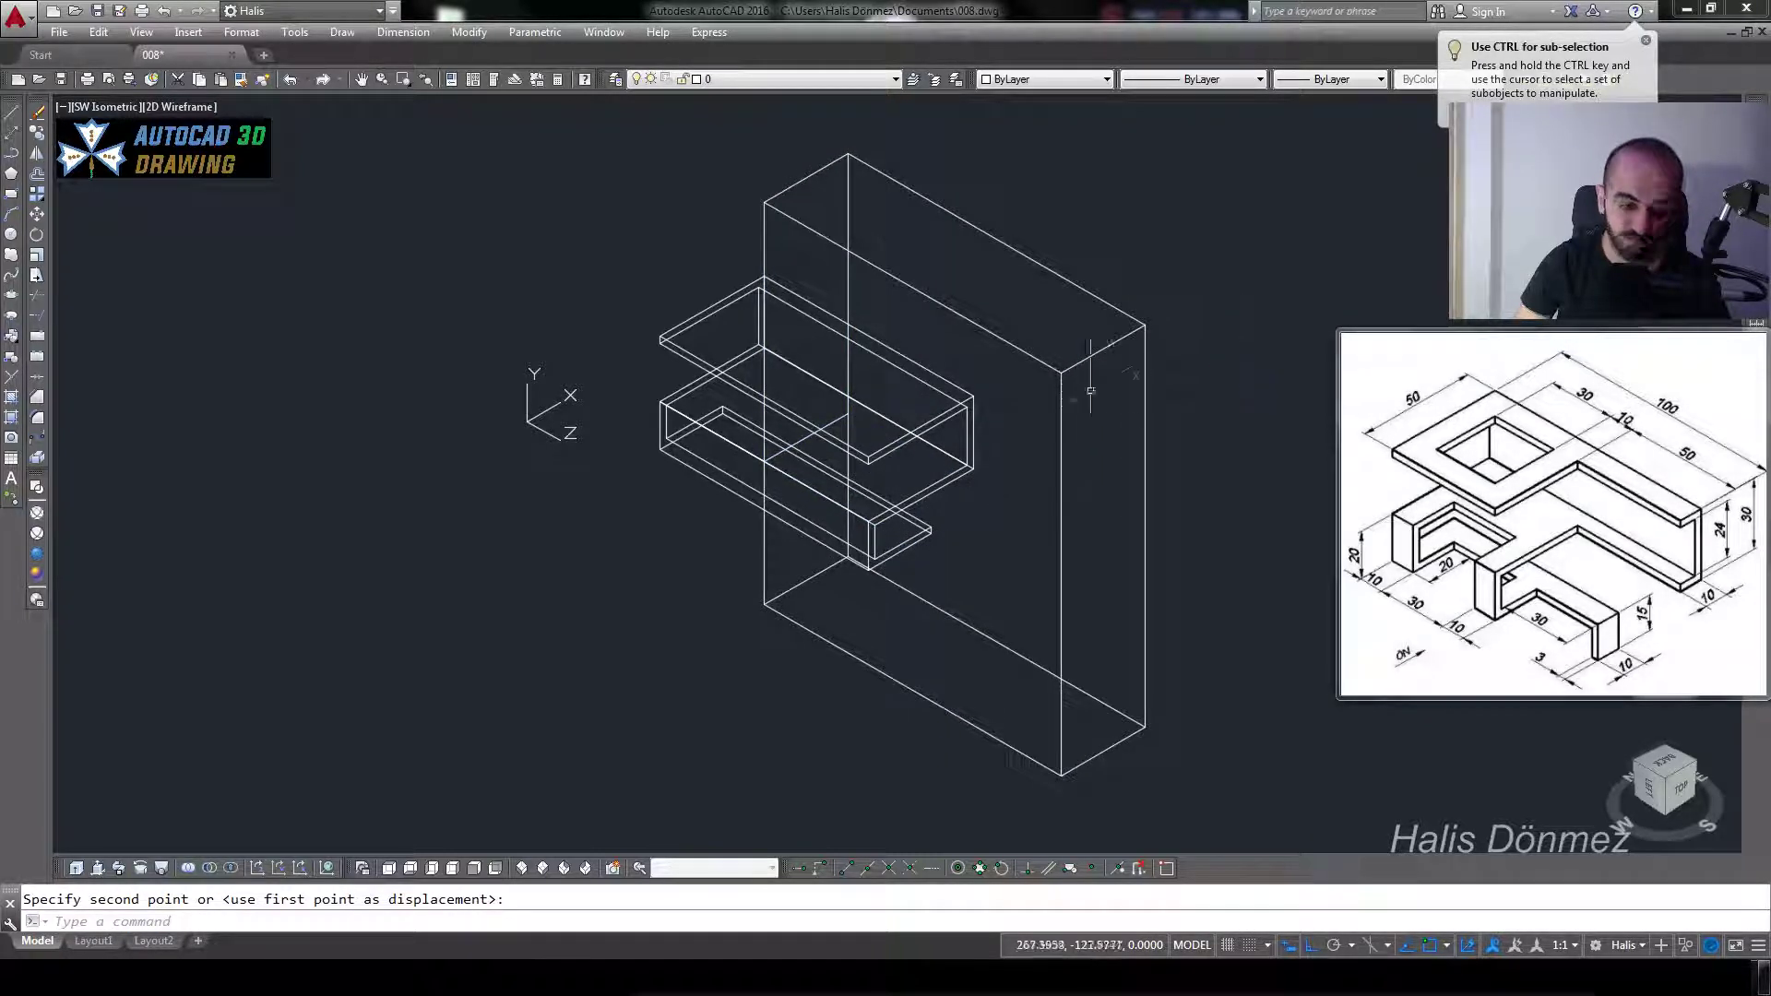
- Subtract the tall box from the bent-strip solid to cut the notch
{"action": "type", "text": "u"}
{"action": "key", "text": "Return"}
{"action": "left_click", "coordinate": [756, 405]}
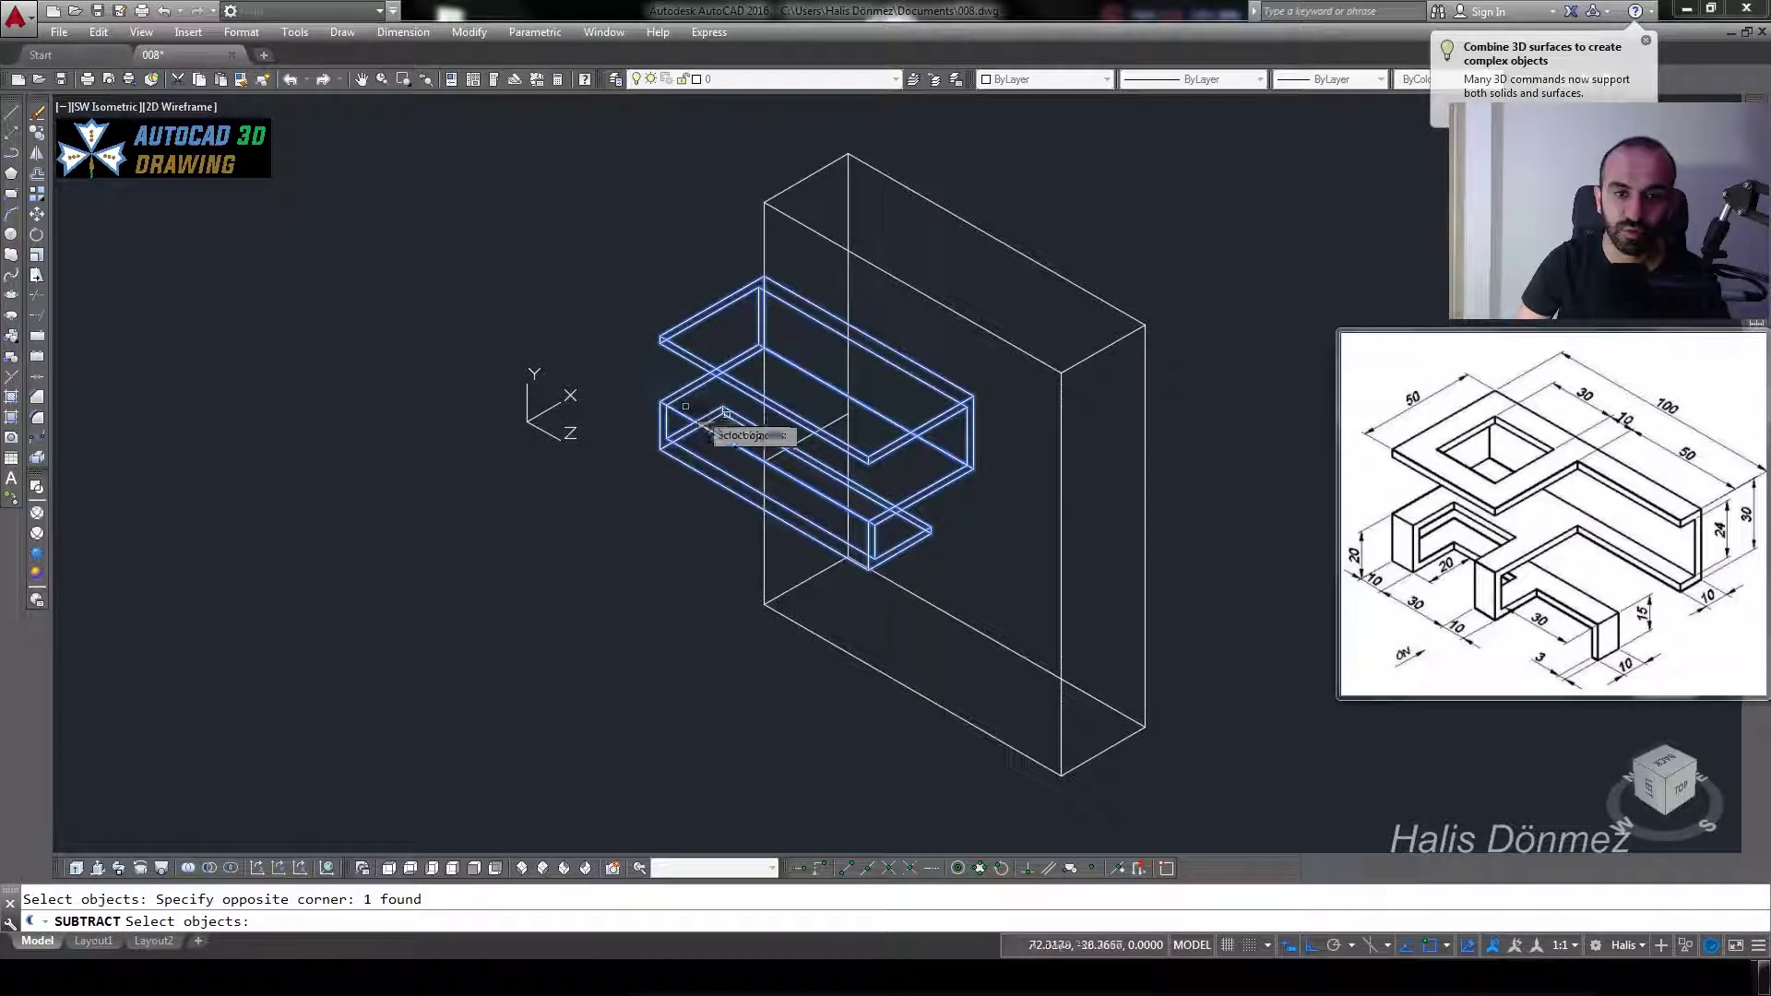
{"action": "key", "text": "Return"}
{"action": "left_click", "coordinate": [1174, 513]}
{"action": "left_click", "coordinate": [1143, 556]}
{"action": "key", "text": "Return"}
{"action": "scroll", "coordinate": [1049, 612], "scroll_direction": "up", "scroll_amount": 1}
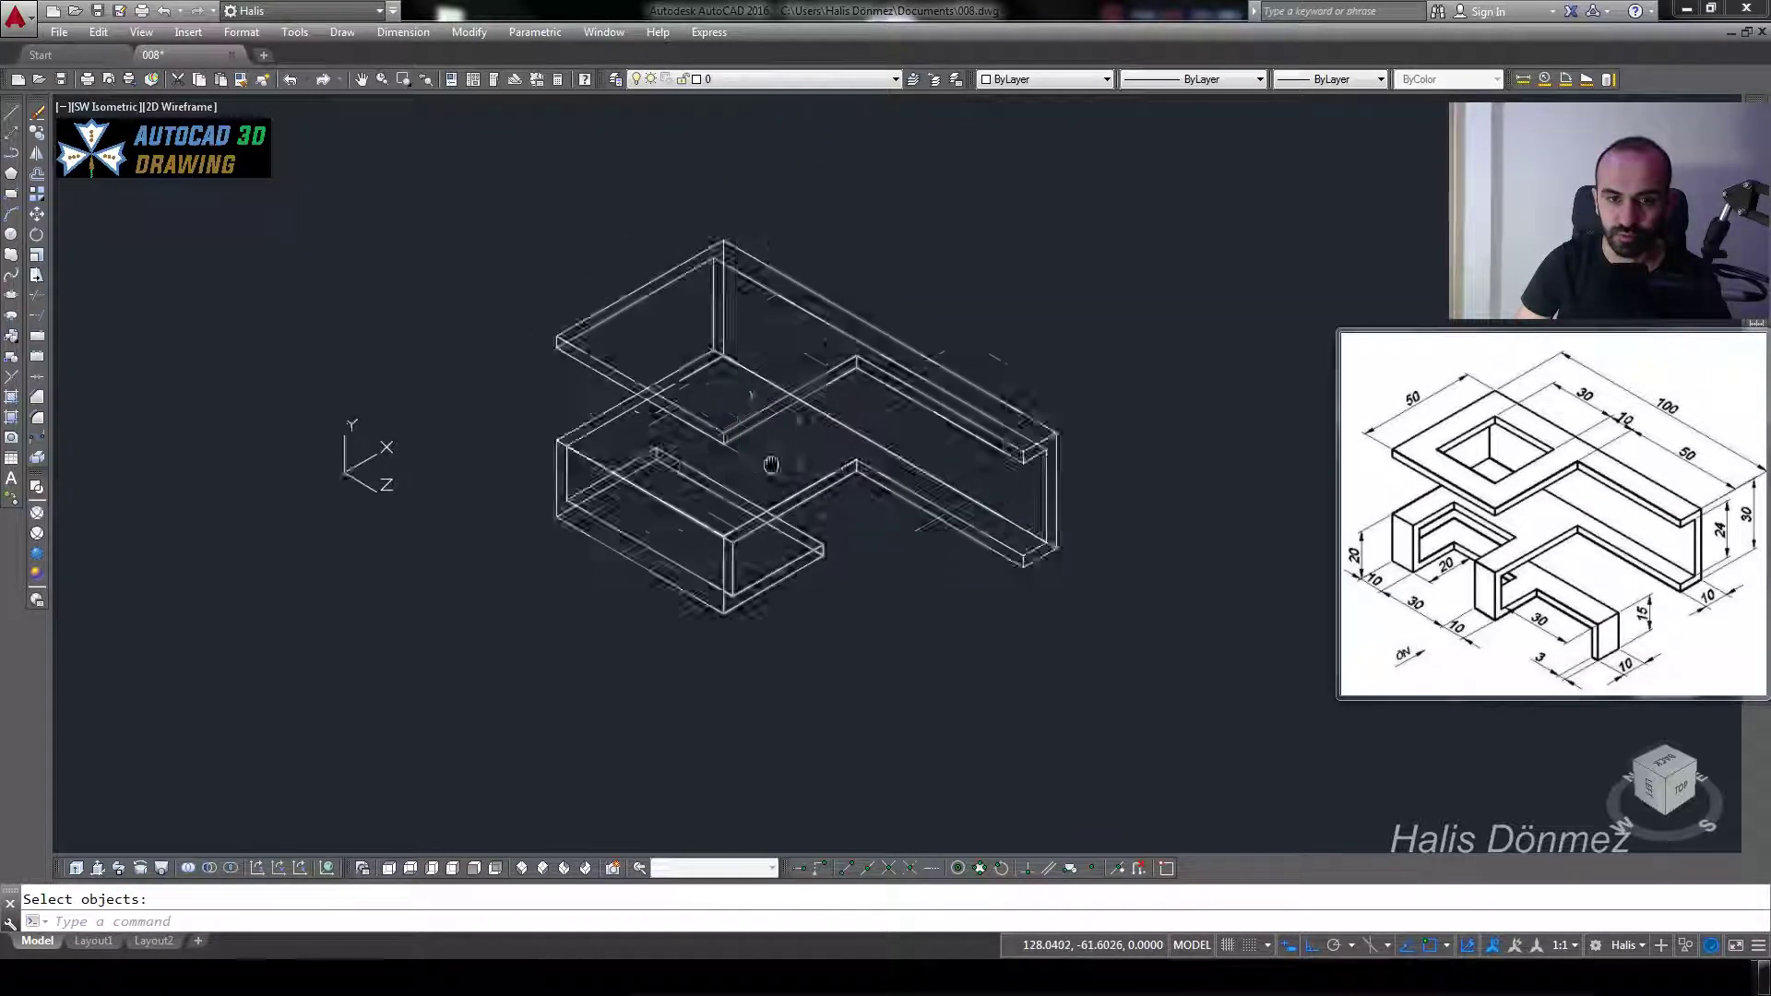
{"action": "scroll", "coordinate": [937, 430], "scroll_direction": "up", "scroll_amount": 2}
{"action": "key", "text": "Escape"}
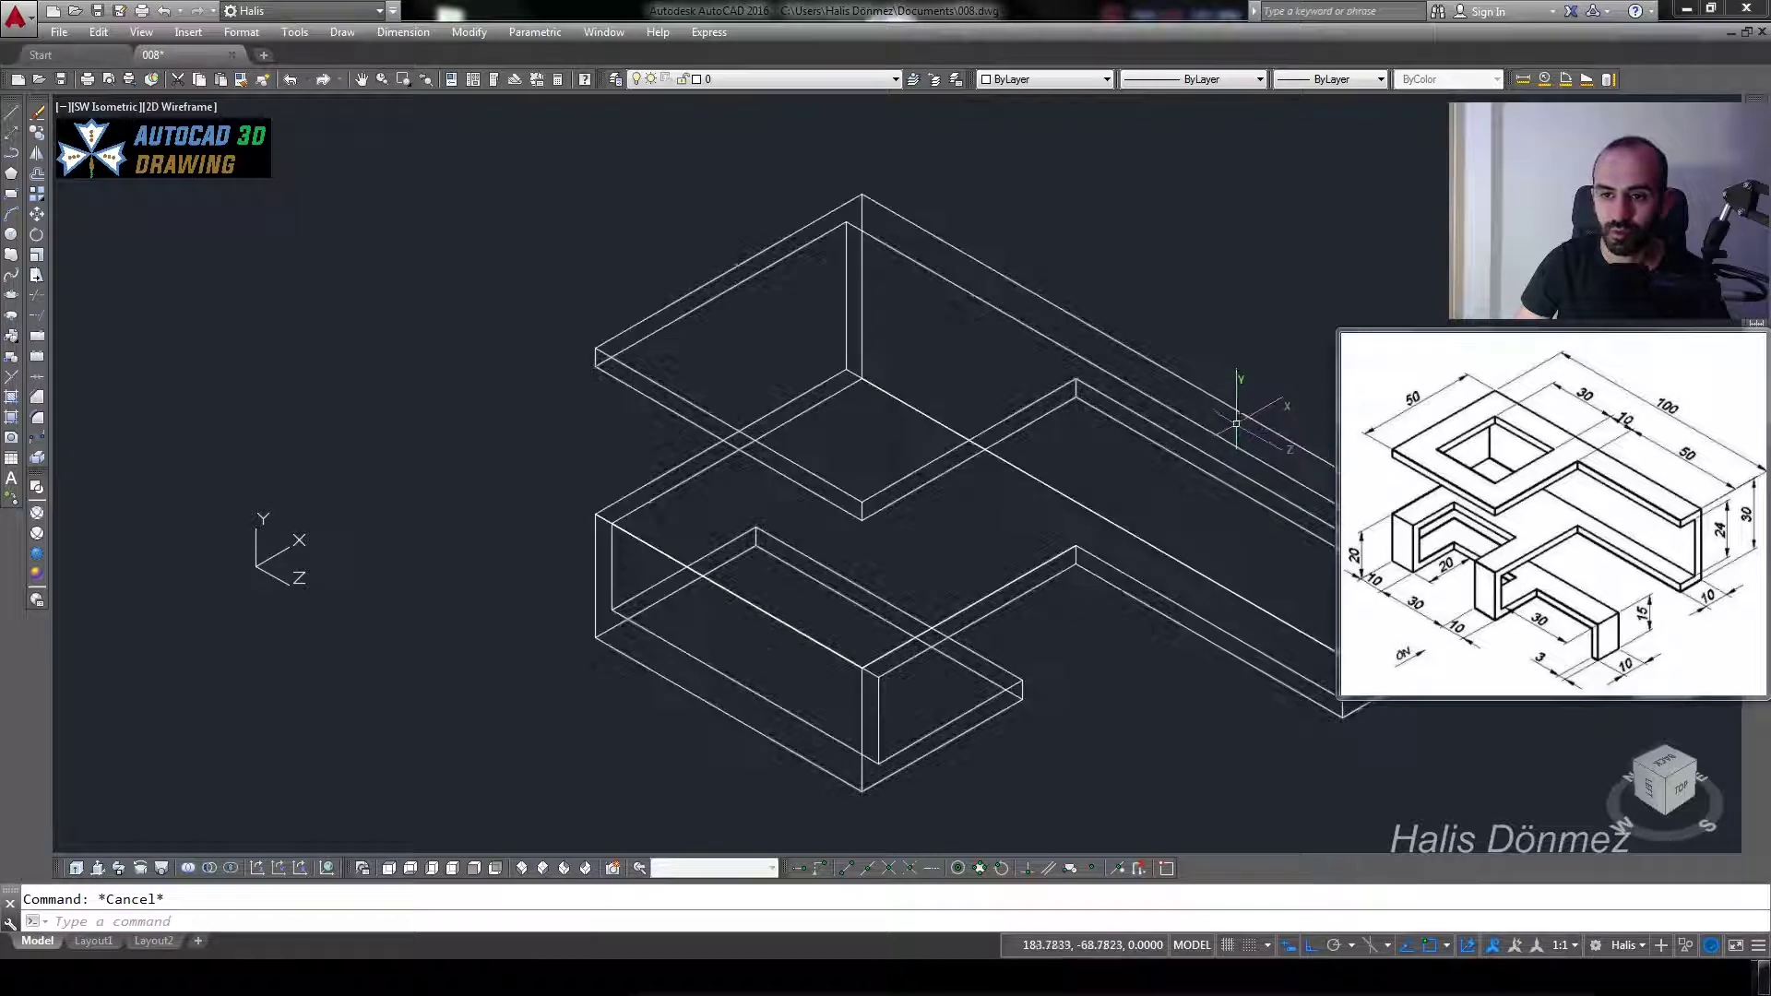
- Draw a 30-unit line from the upper plate's corner
{"action": "middle_click_drag", "start_coordinate": [994, 409], "coordinate": [1054, 438]}
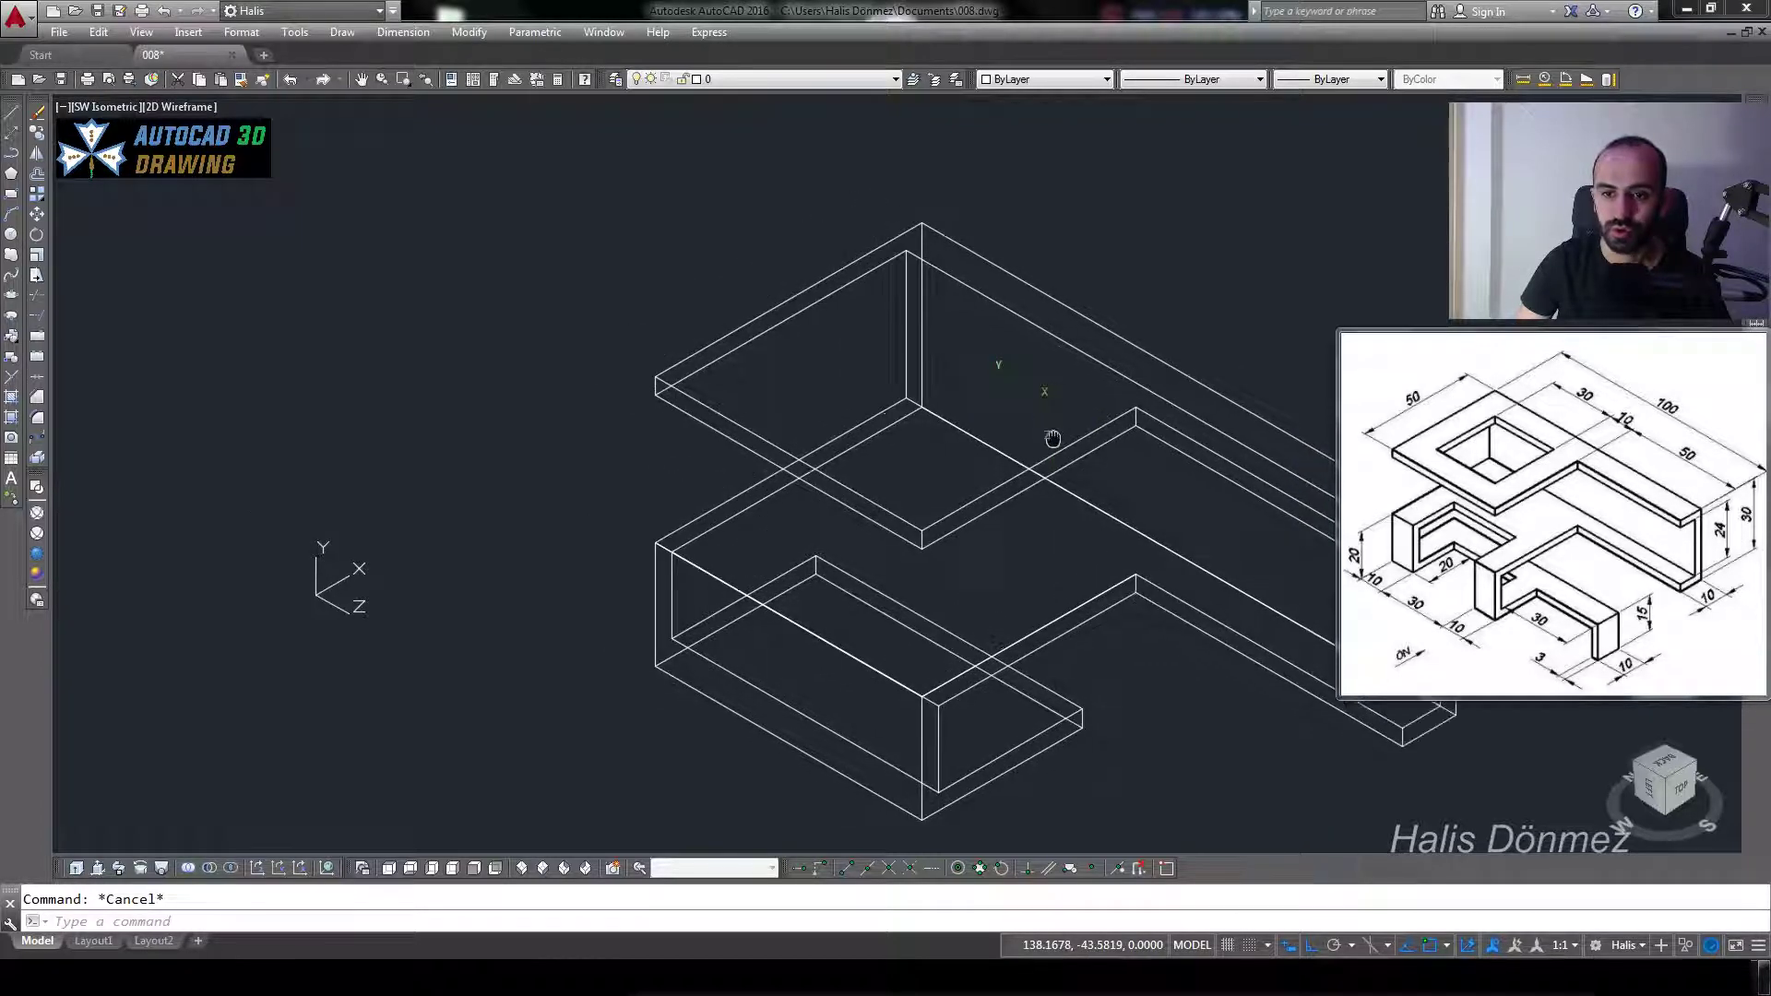
{"action": "type", "text": "rec"}
{"action": "key", "text": "Return"}
{"action": "key", "text": "Escape"}
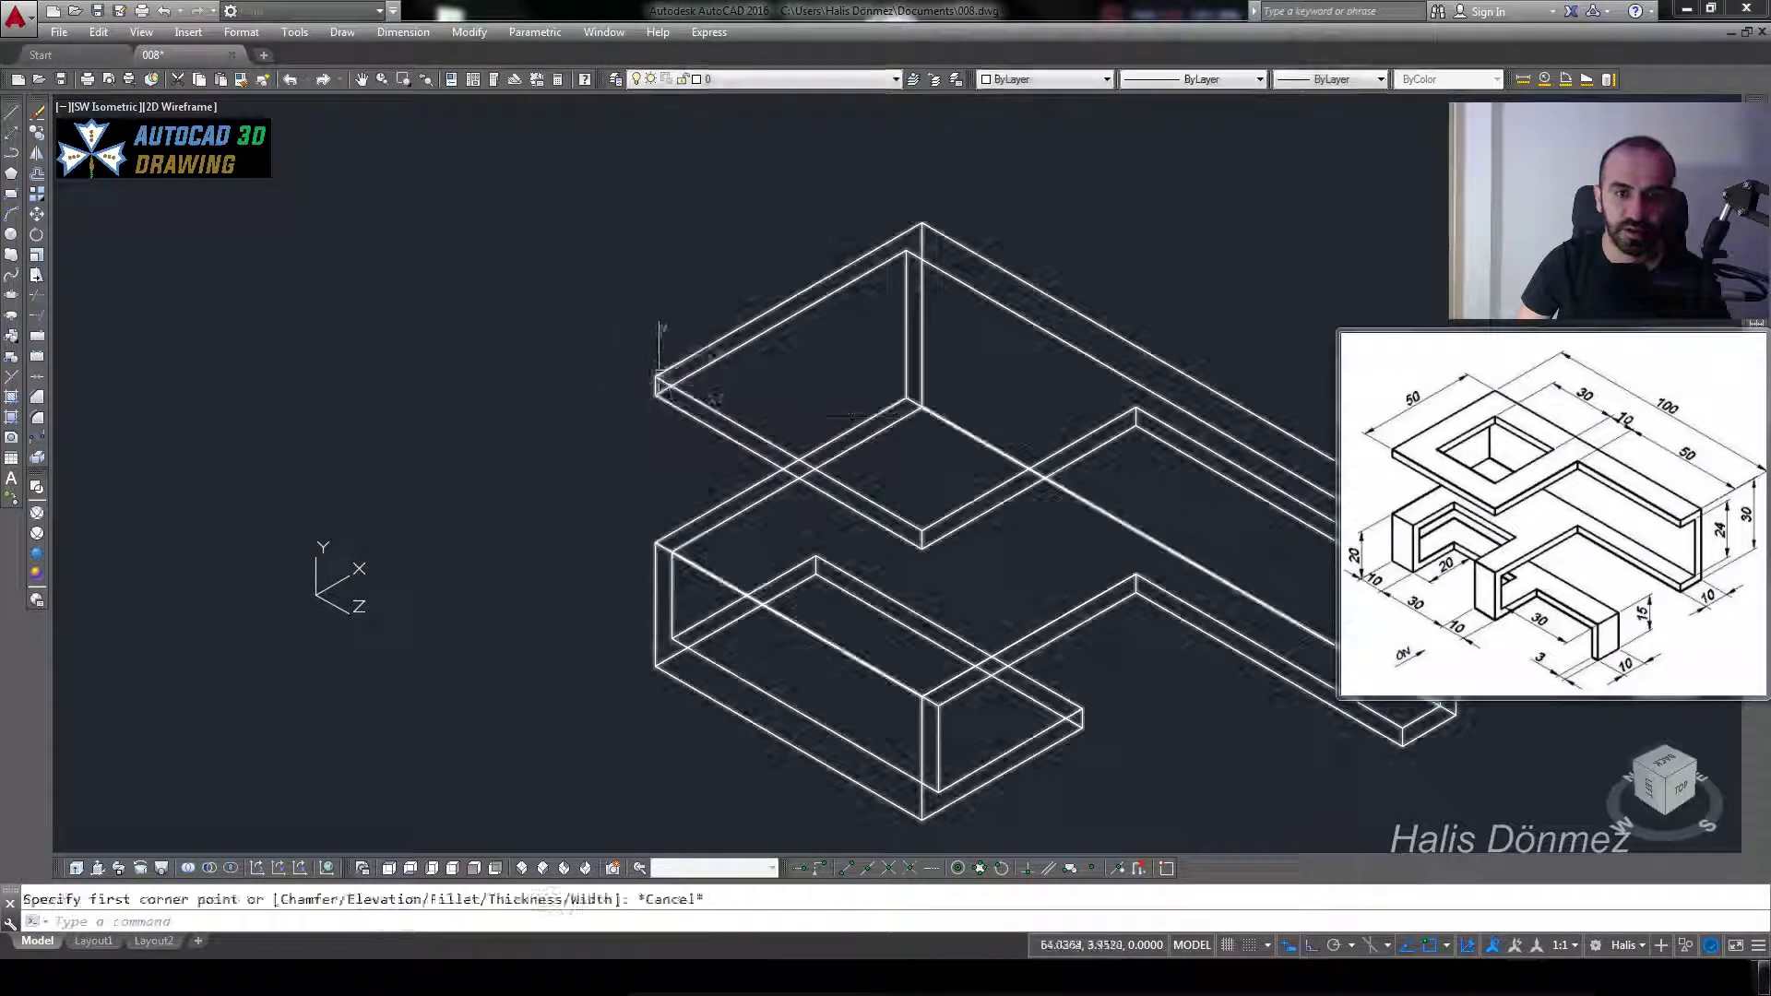
{"action": "key", "text": "Return"}
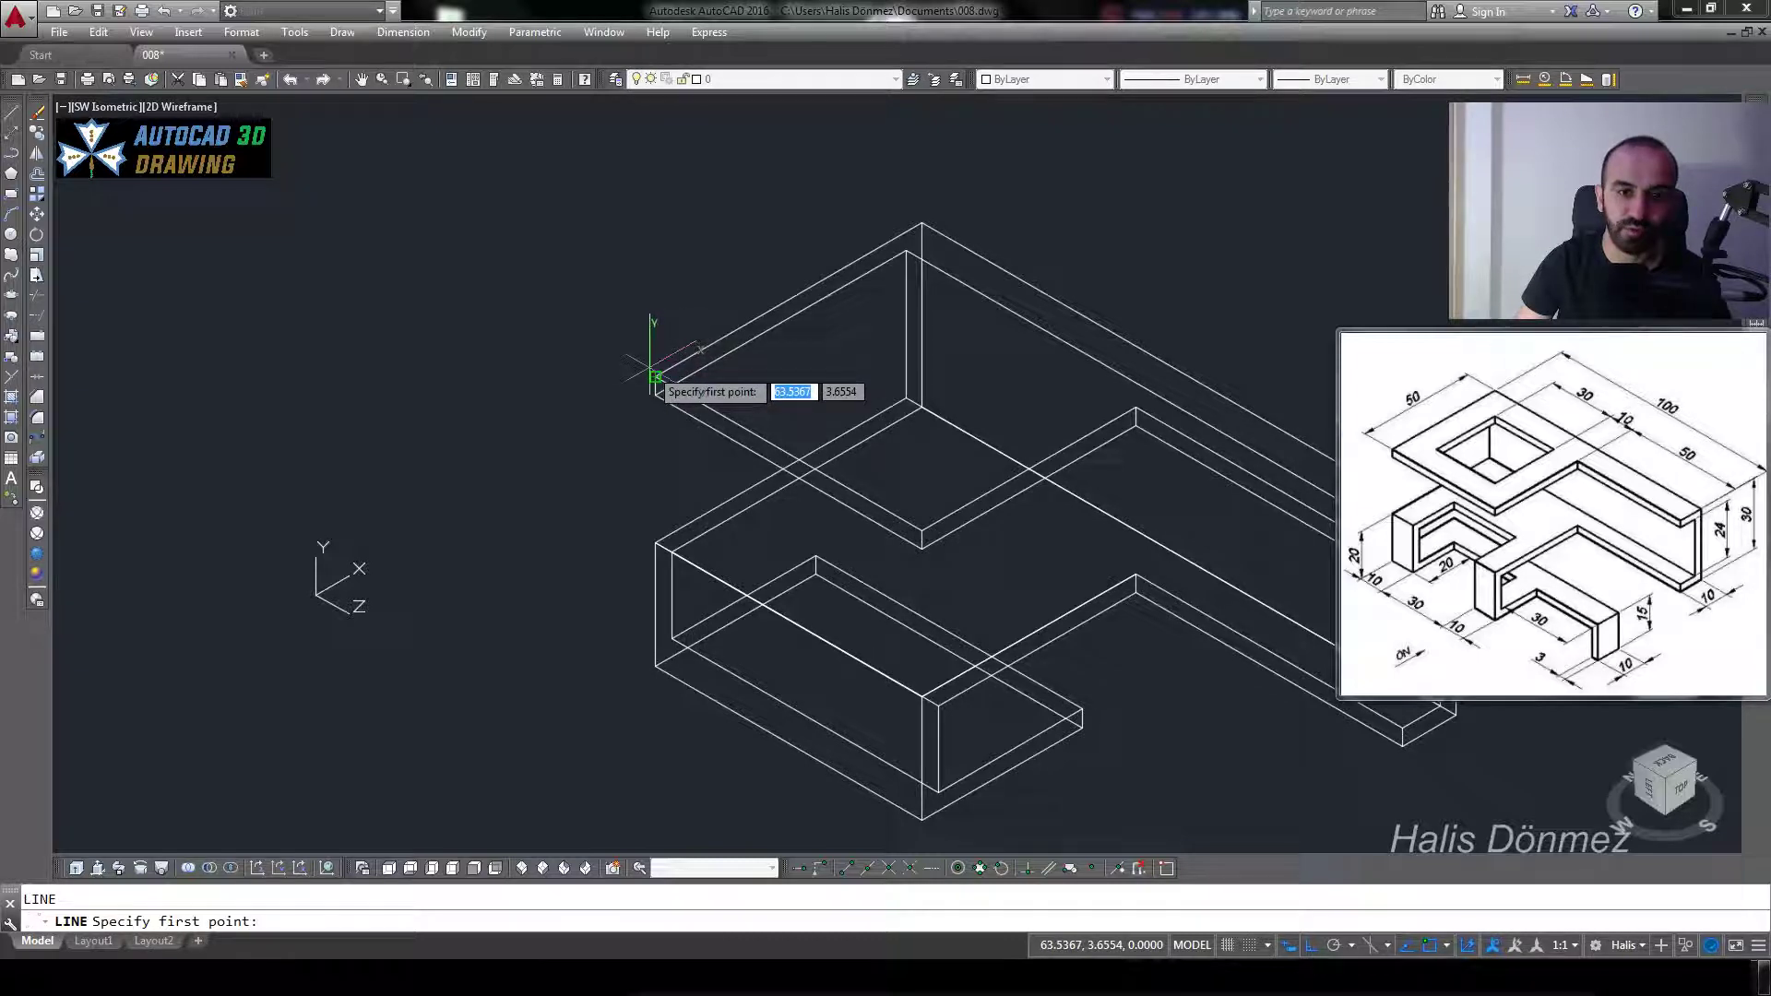
{"action": "left_click", "coordinate": [656, 378]}
{"action": "type", "text": "30"}
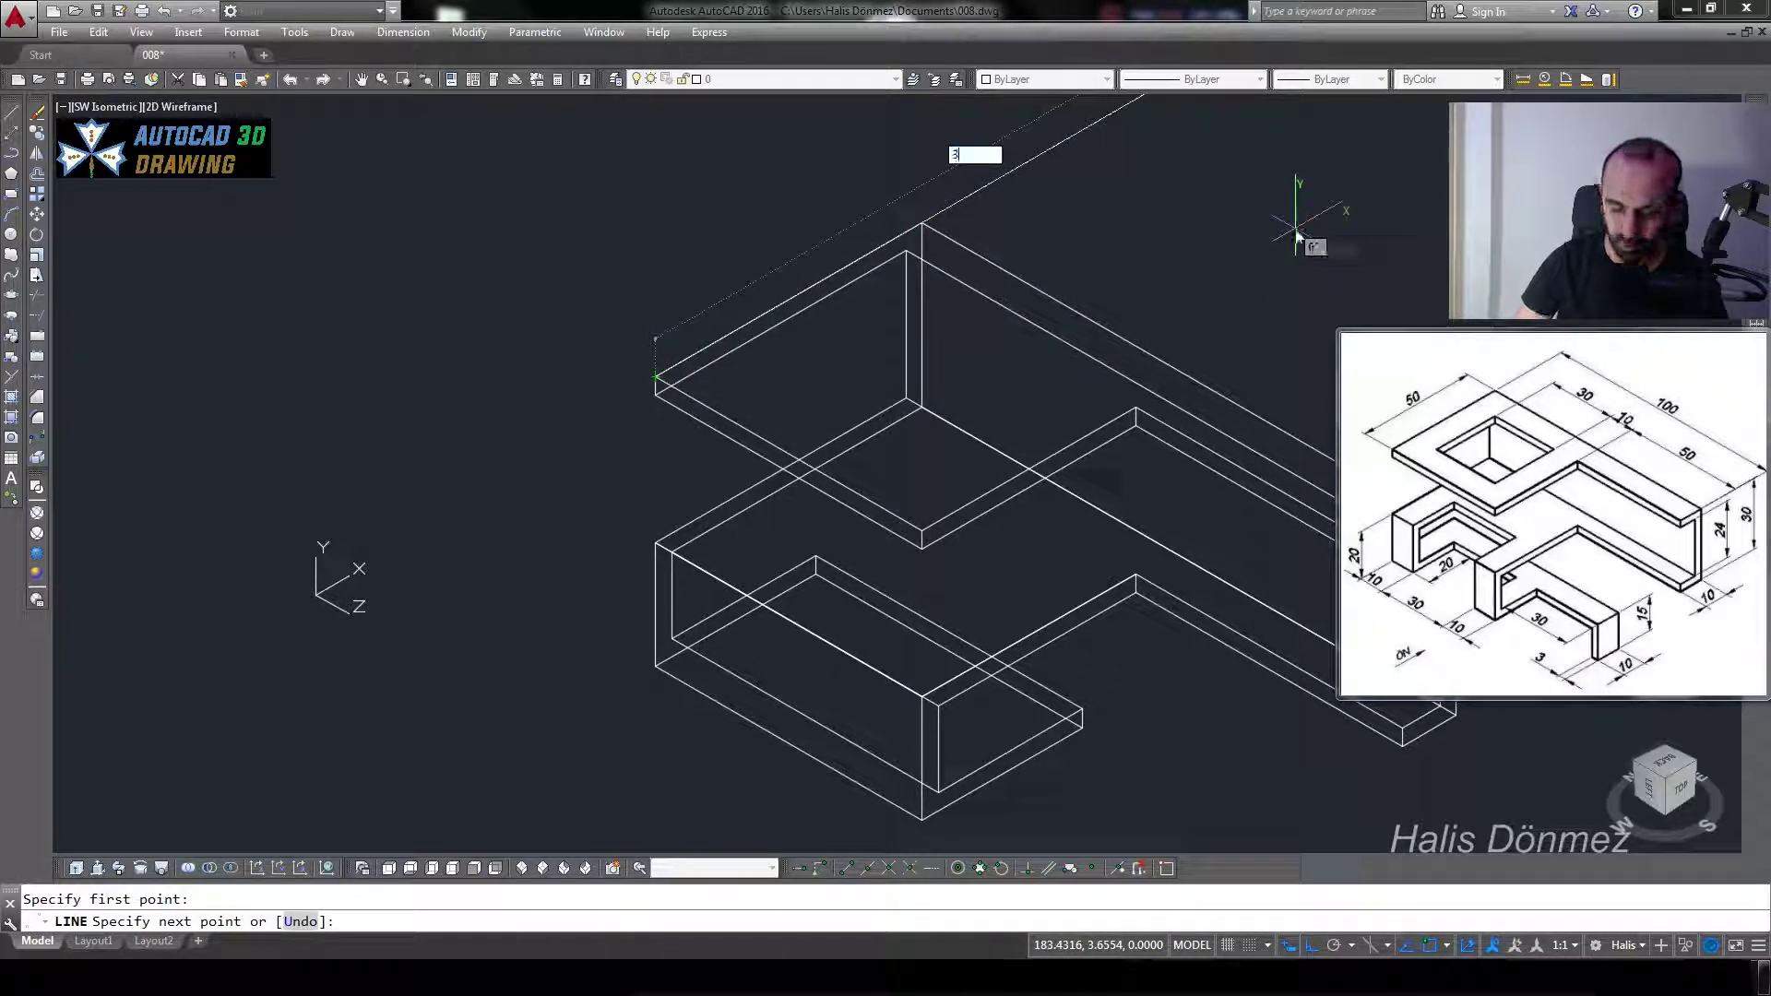
{"action": "key", "text": "Return"}
{"action": "key", "text": "Escape"}
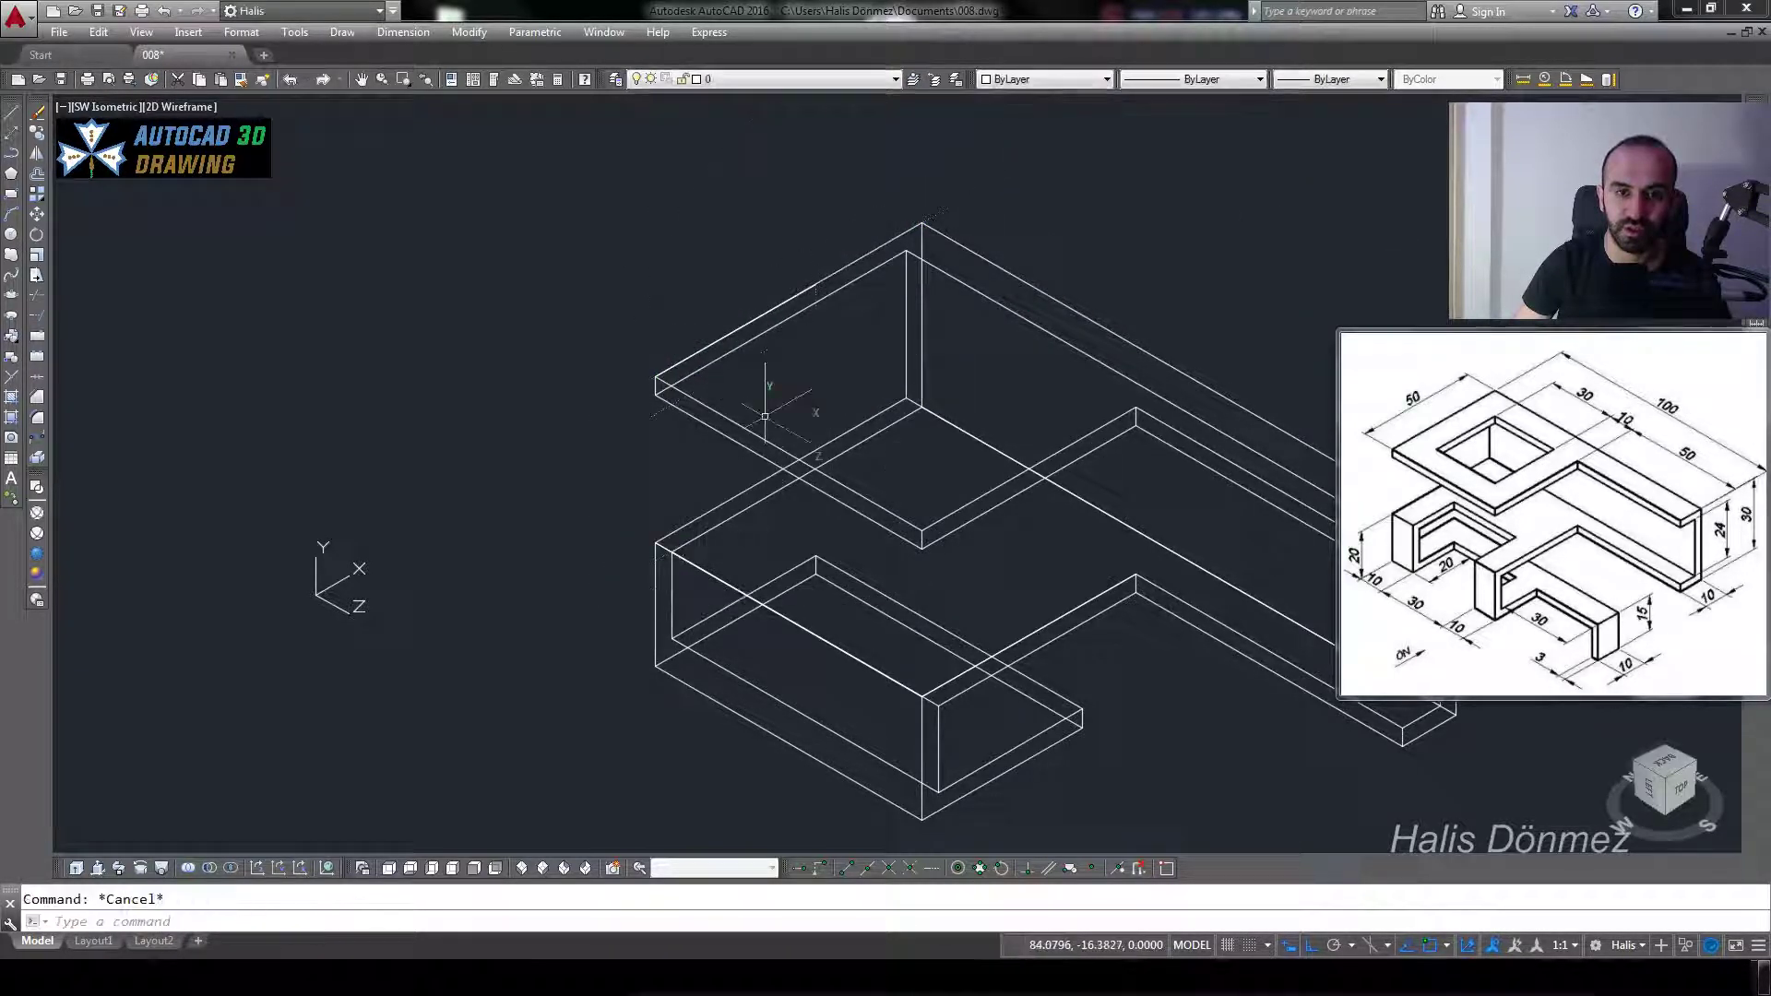
- Try moving the line 10 units, then undo that move
{"action": "left_click", "coordinate": [749, 319]}
{"action": "type", "text": "m"}
{"action": "key", "text": "Return"}
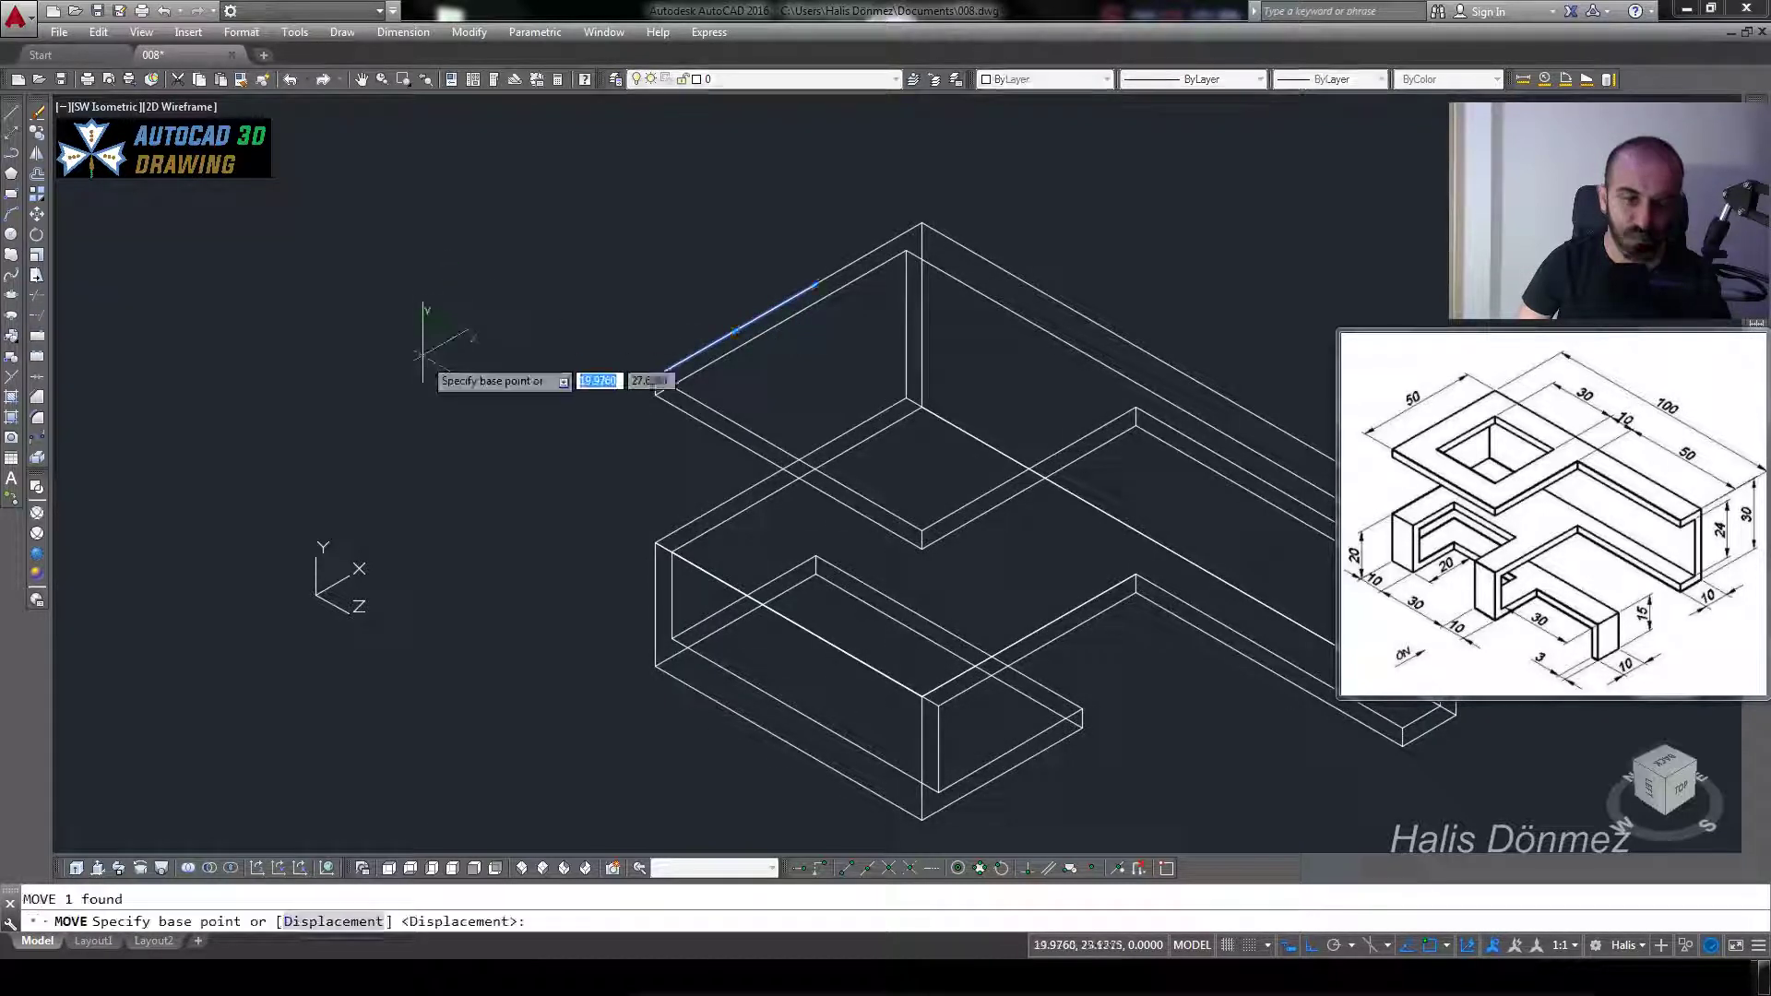
{"action": "left_click", "coordinate": [438, 425]}
{"action": "type", "text": "10"}
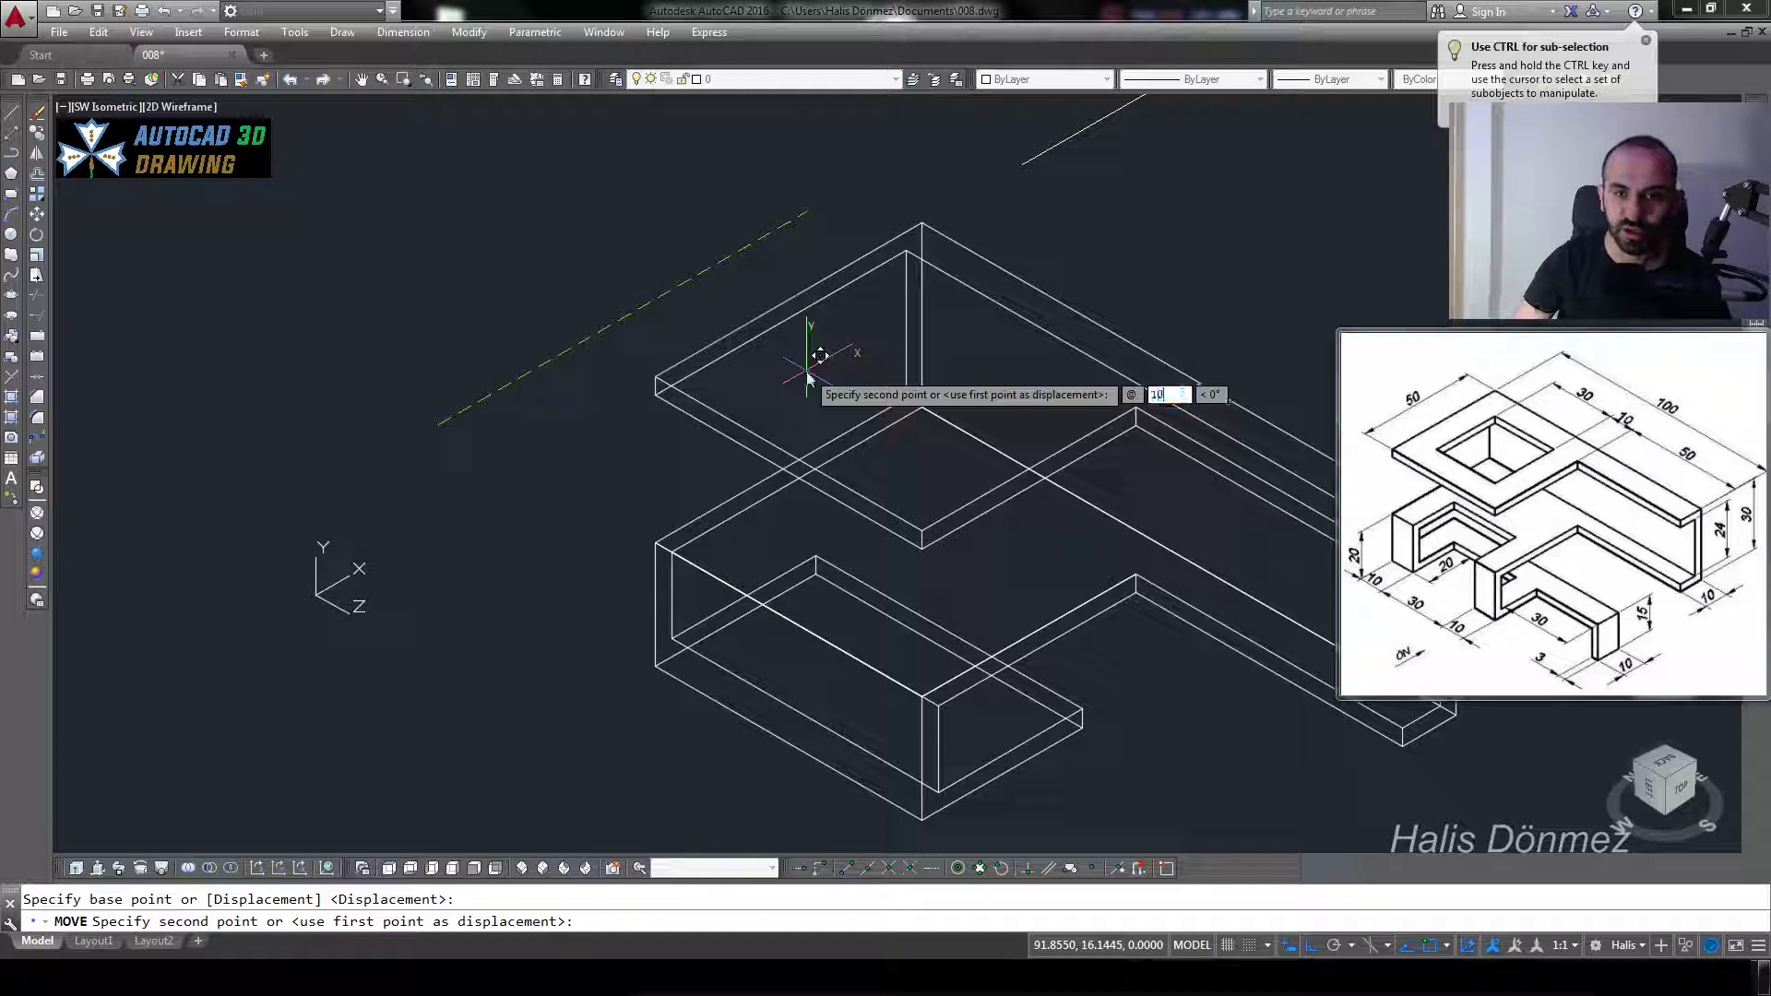
{"action": "key", "text": "Tab"}
{"action": "type", "text": "1"}
{"action": "key", "text": "Return"}
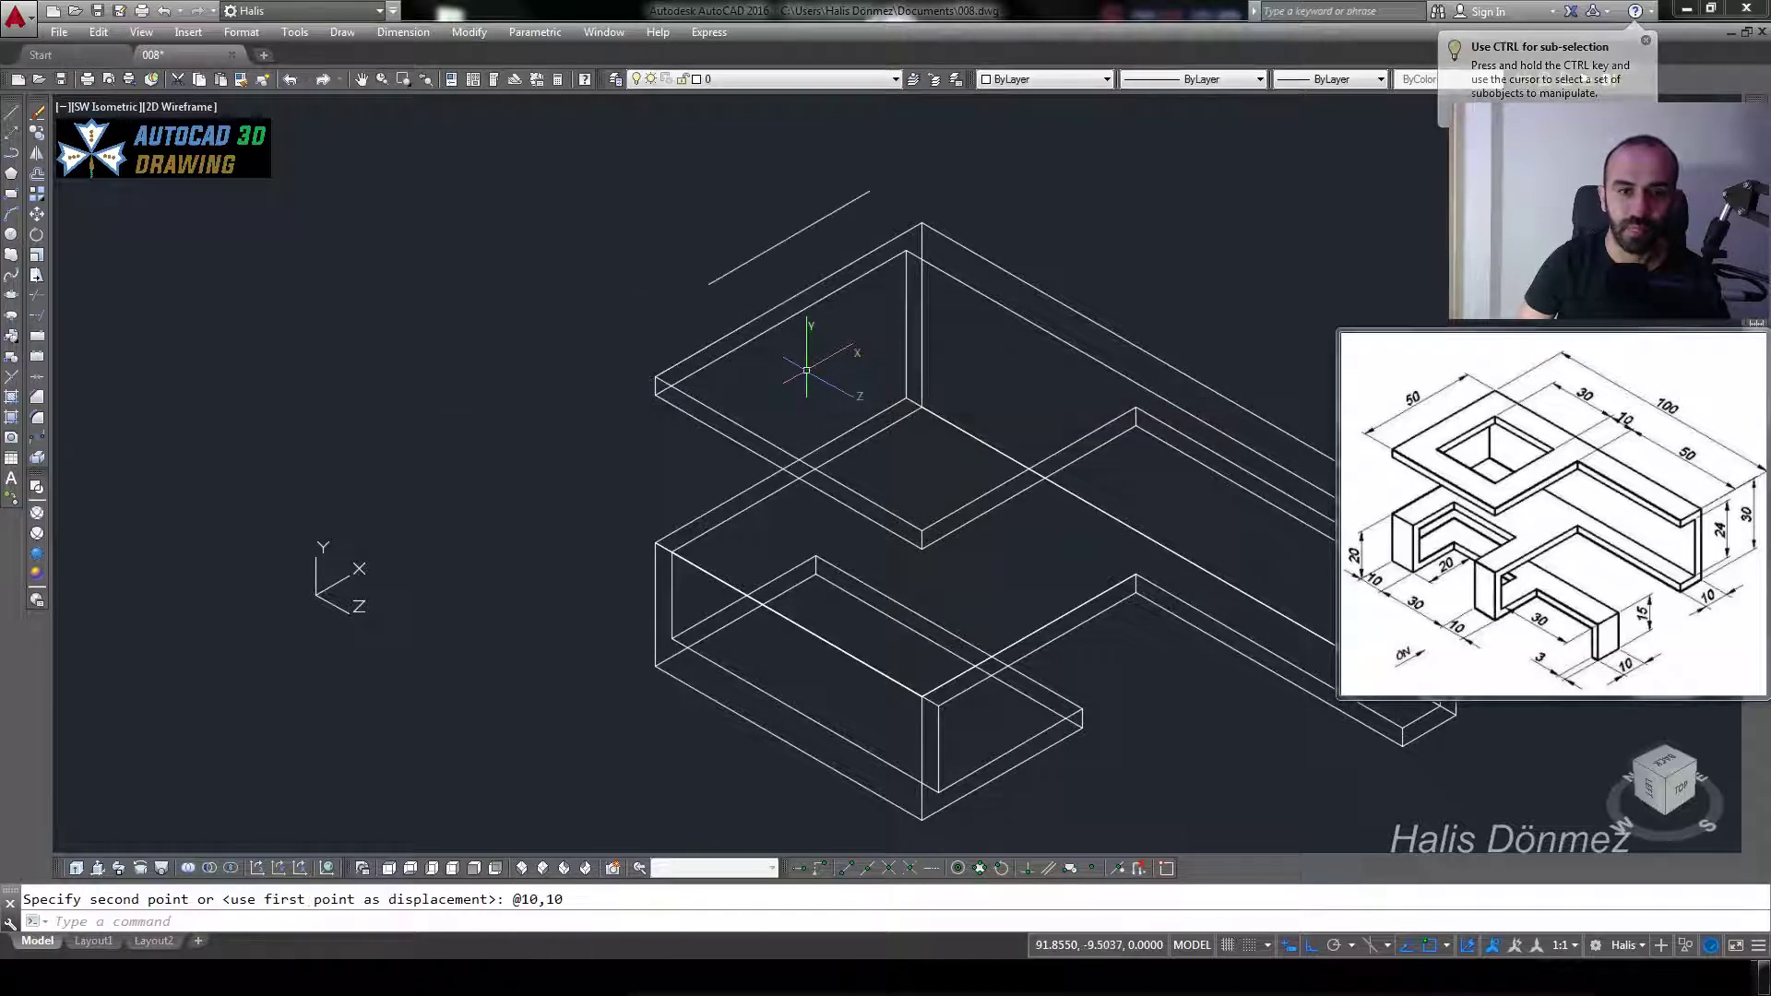
{"action": "key", "text": "ctrl+z"}
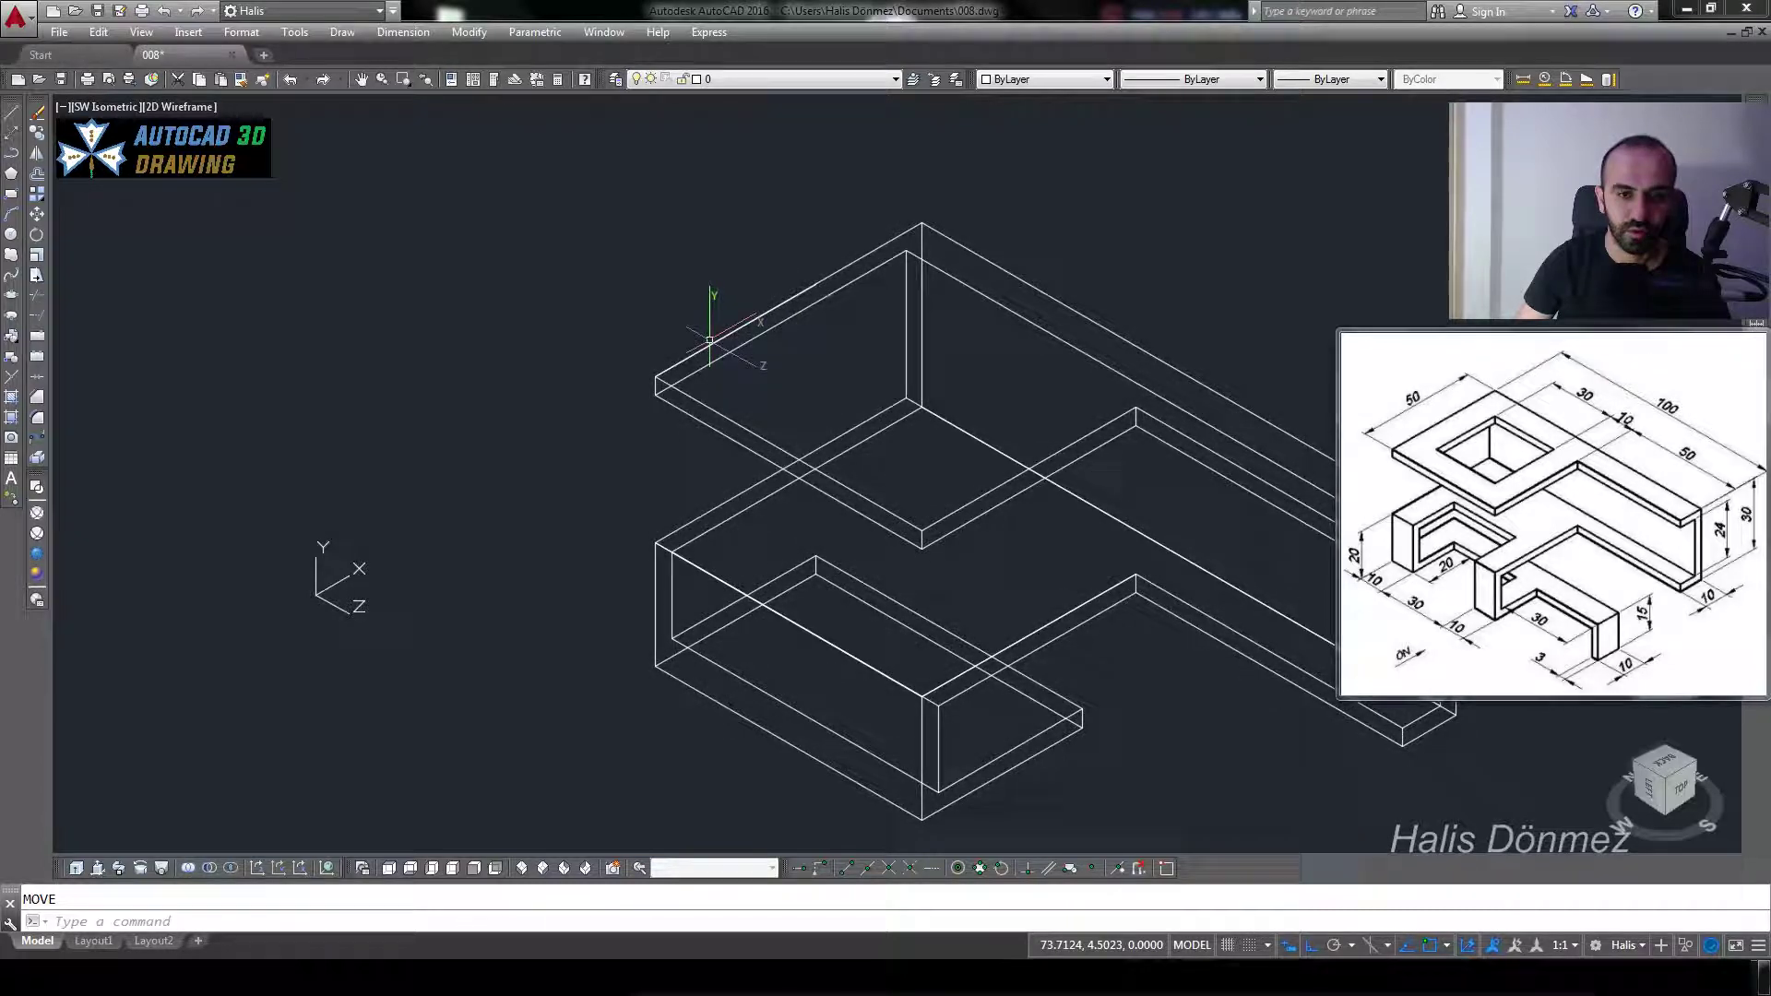
- Reset the UCS to World and move the line 10 units along the plate
{"action": "type", "text": "Ucs"}
{"action": "key", "text": "Return"}
{"action": "type", "text": "w"}
{"action": "key", "text": "Return"}
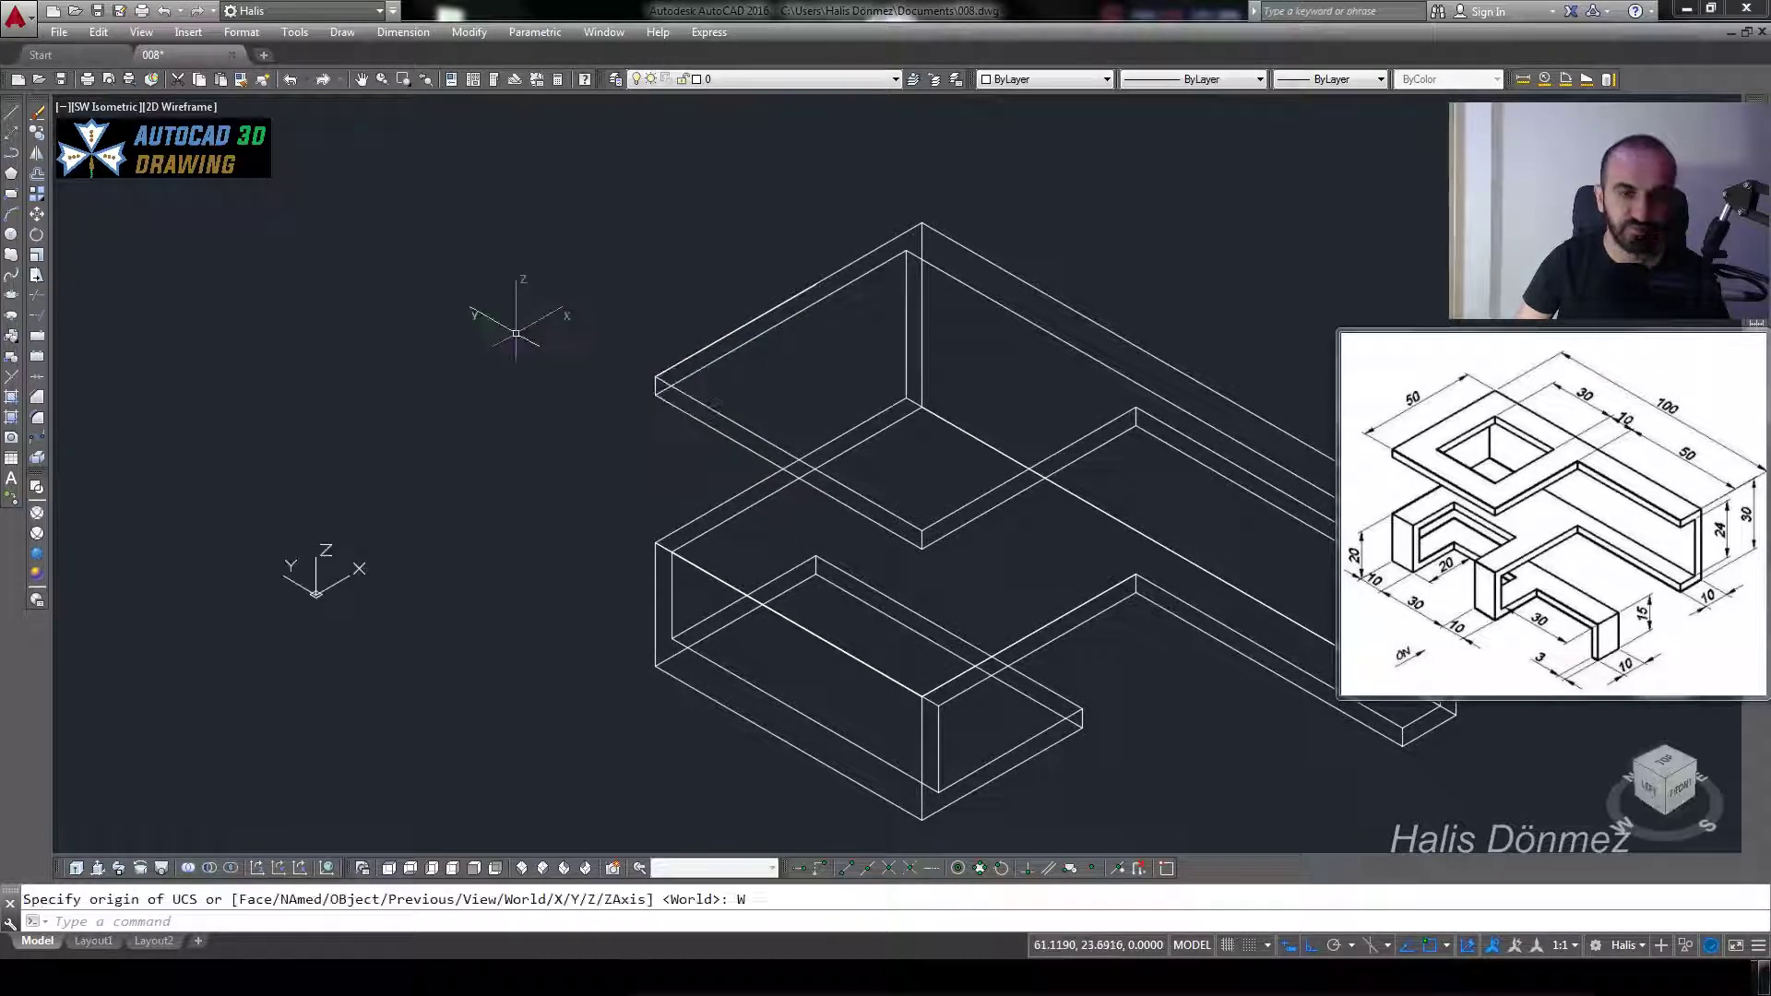
{"action": "left_click", "coordinate": [514, 407]}
{"action": "left_click", "coordinate": [830, 267]}
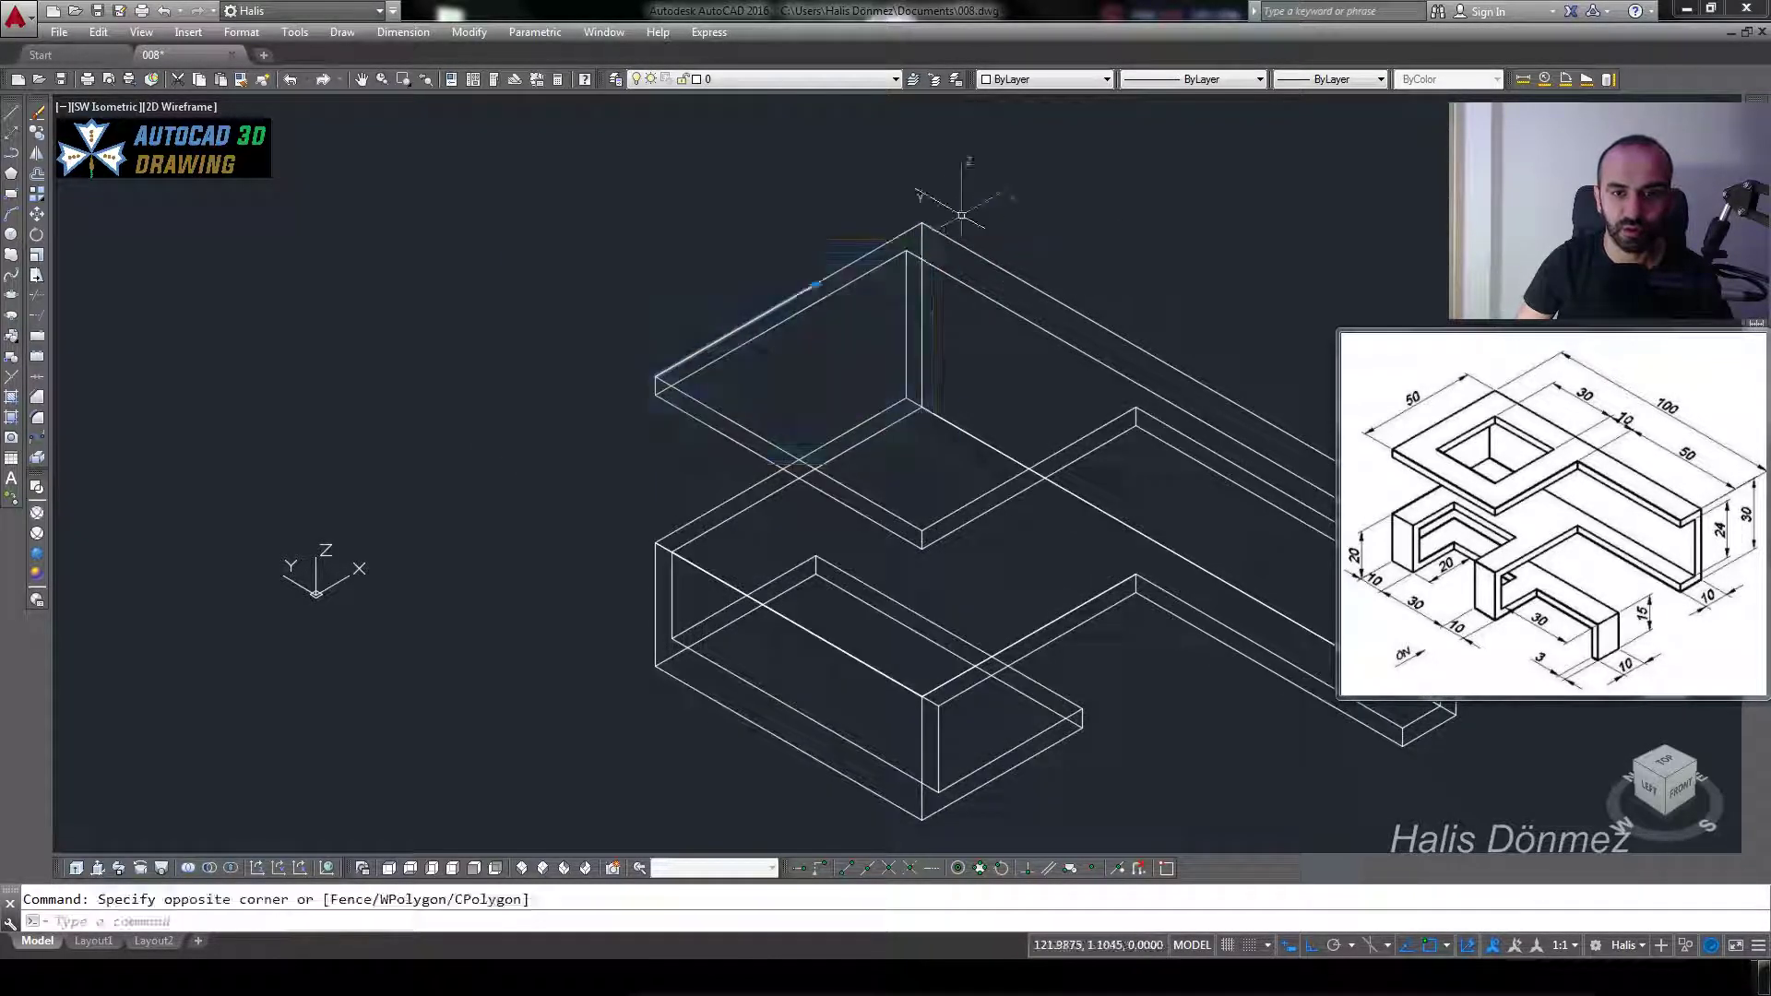
{"action": "type", "text": "m"}
{"action": "key", "text": "Return"}
{"action": "left_click", "coordinate": [442, 286]}
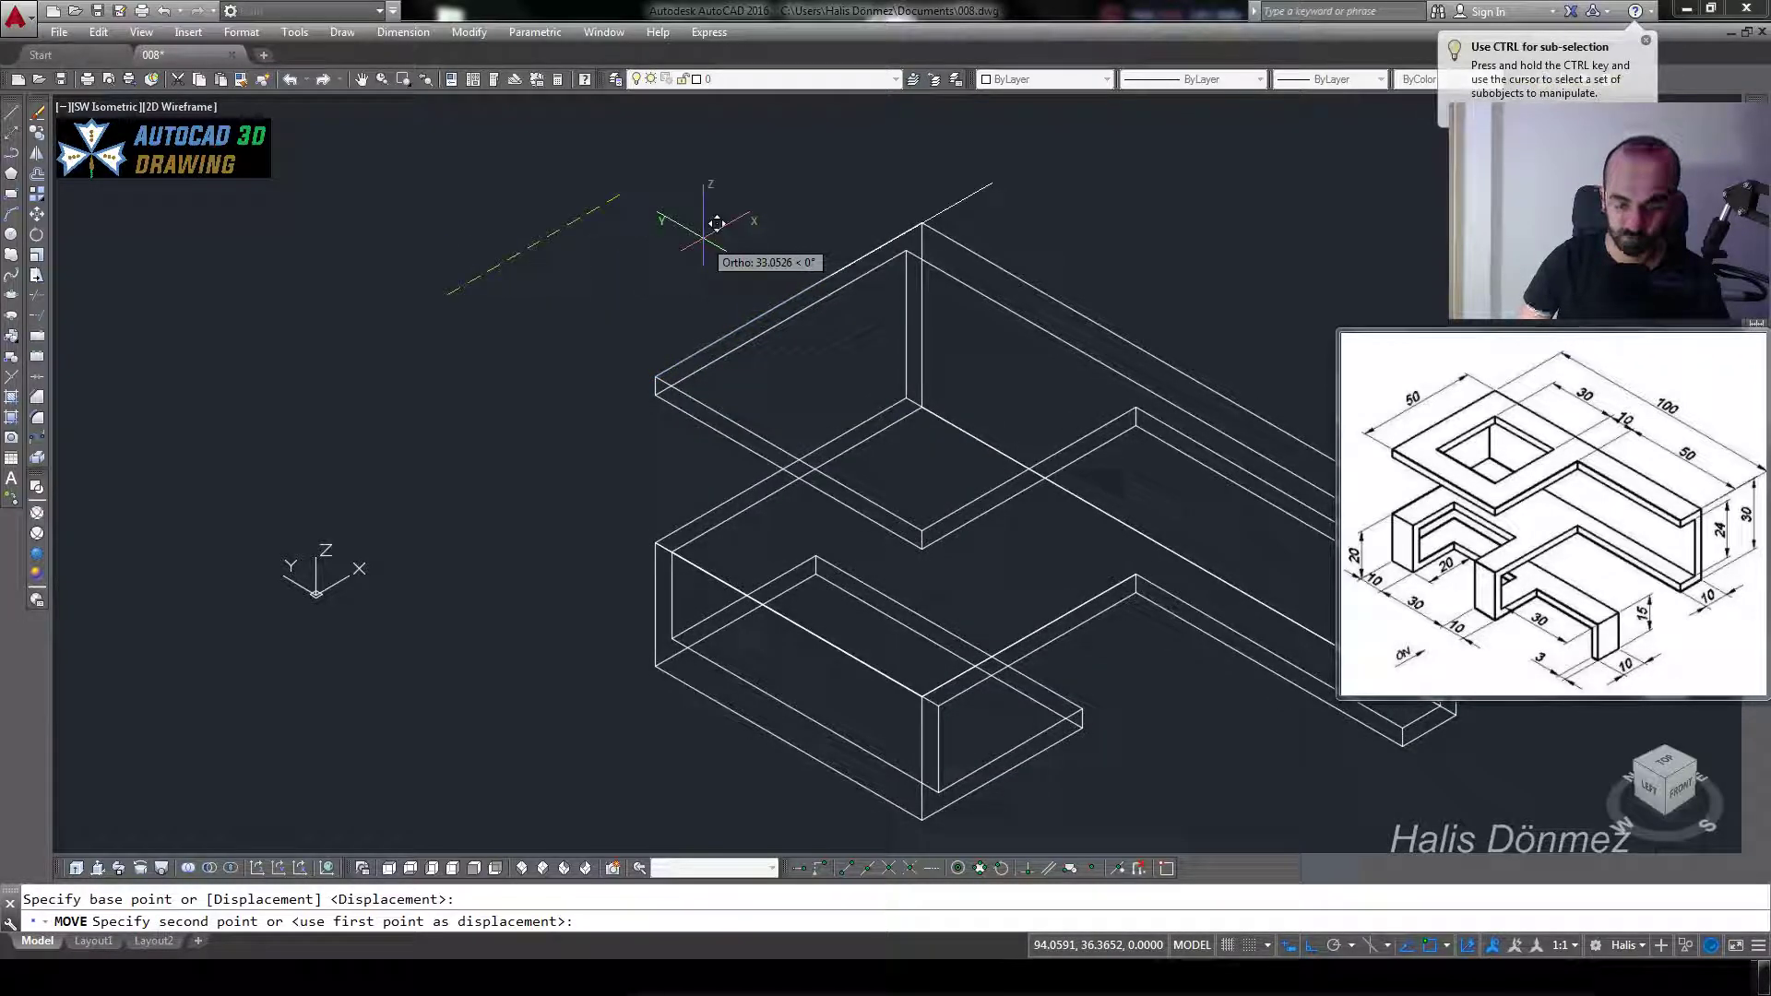
{"action": "type", "text": "10"}
{"action": "key", "text": "Return"}
- Drop the line 10 units down onto the plate's top face and select it for extrusion
{"action": "left_click", "coordinate": [534, 533]}
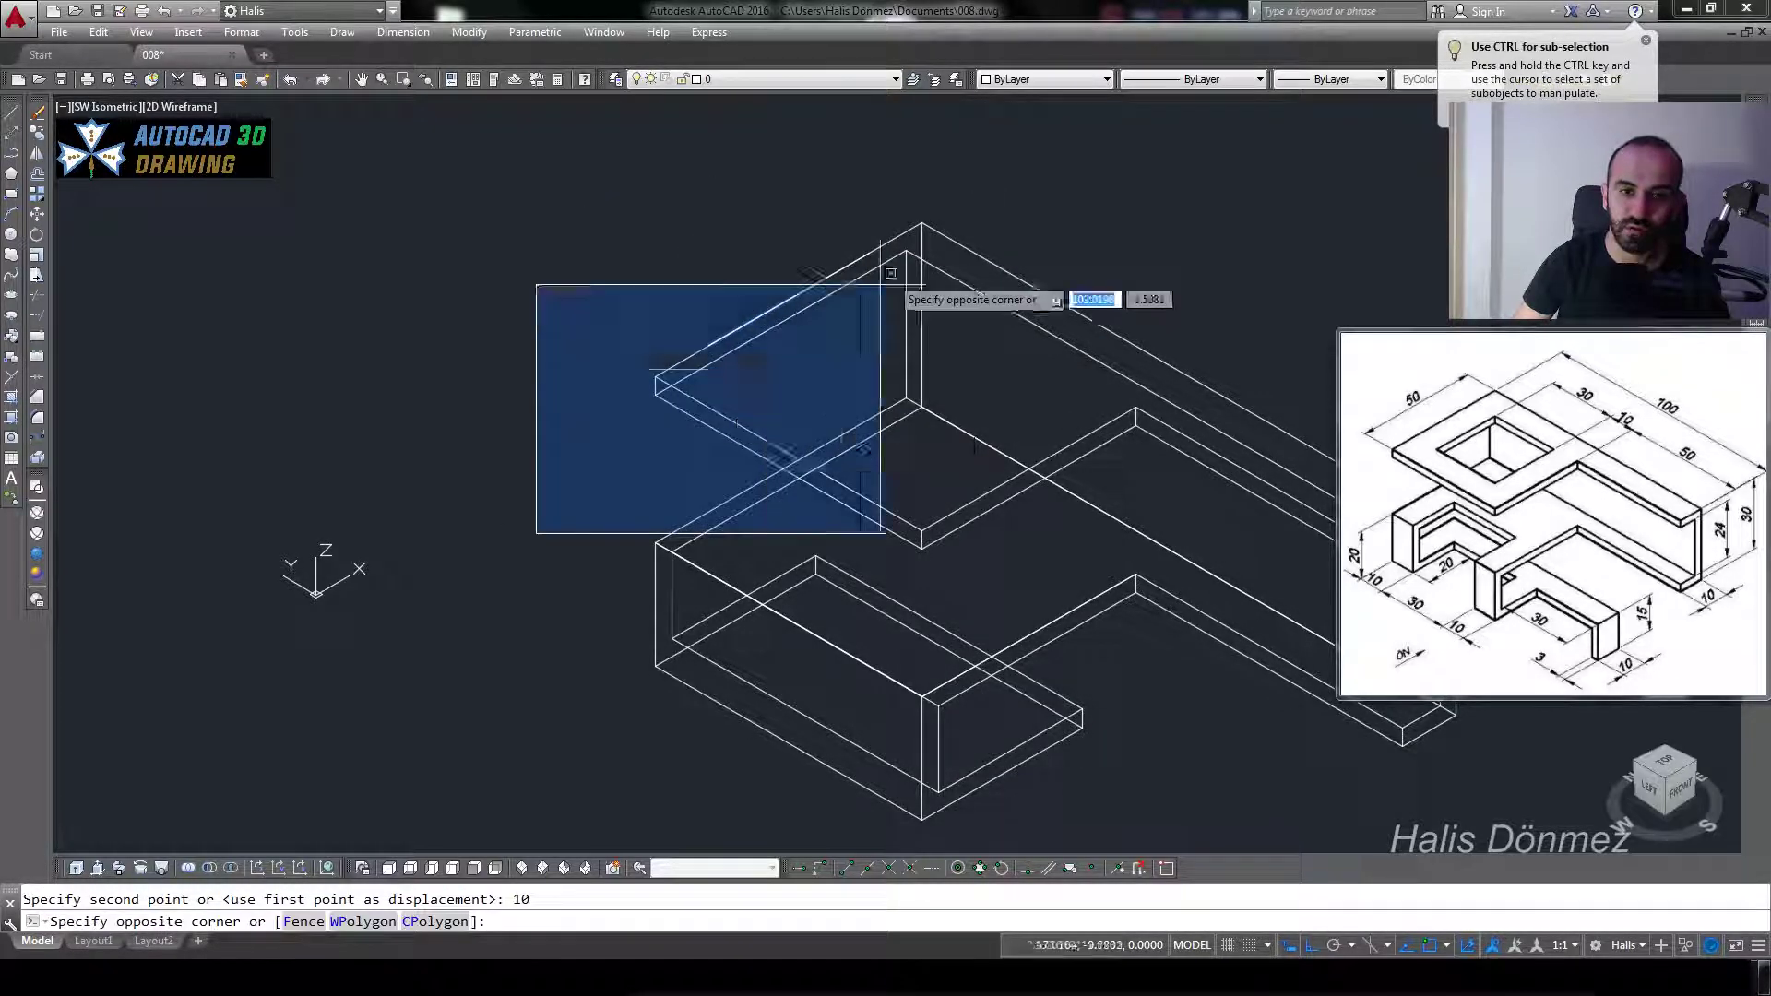
{"action": "left_click", "coordinate": [1010, 207]}
{"action": "type", "text": "m"}
{"action": "key", "text": "Return"}
{"action": "left_click", "coordinate": [1033, 171]}
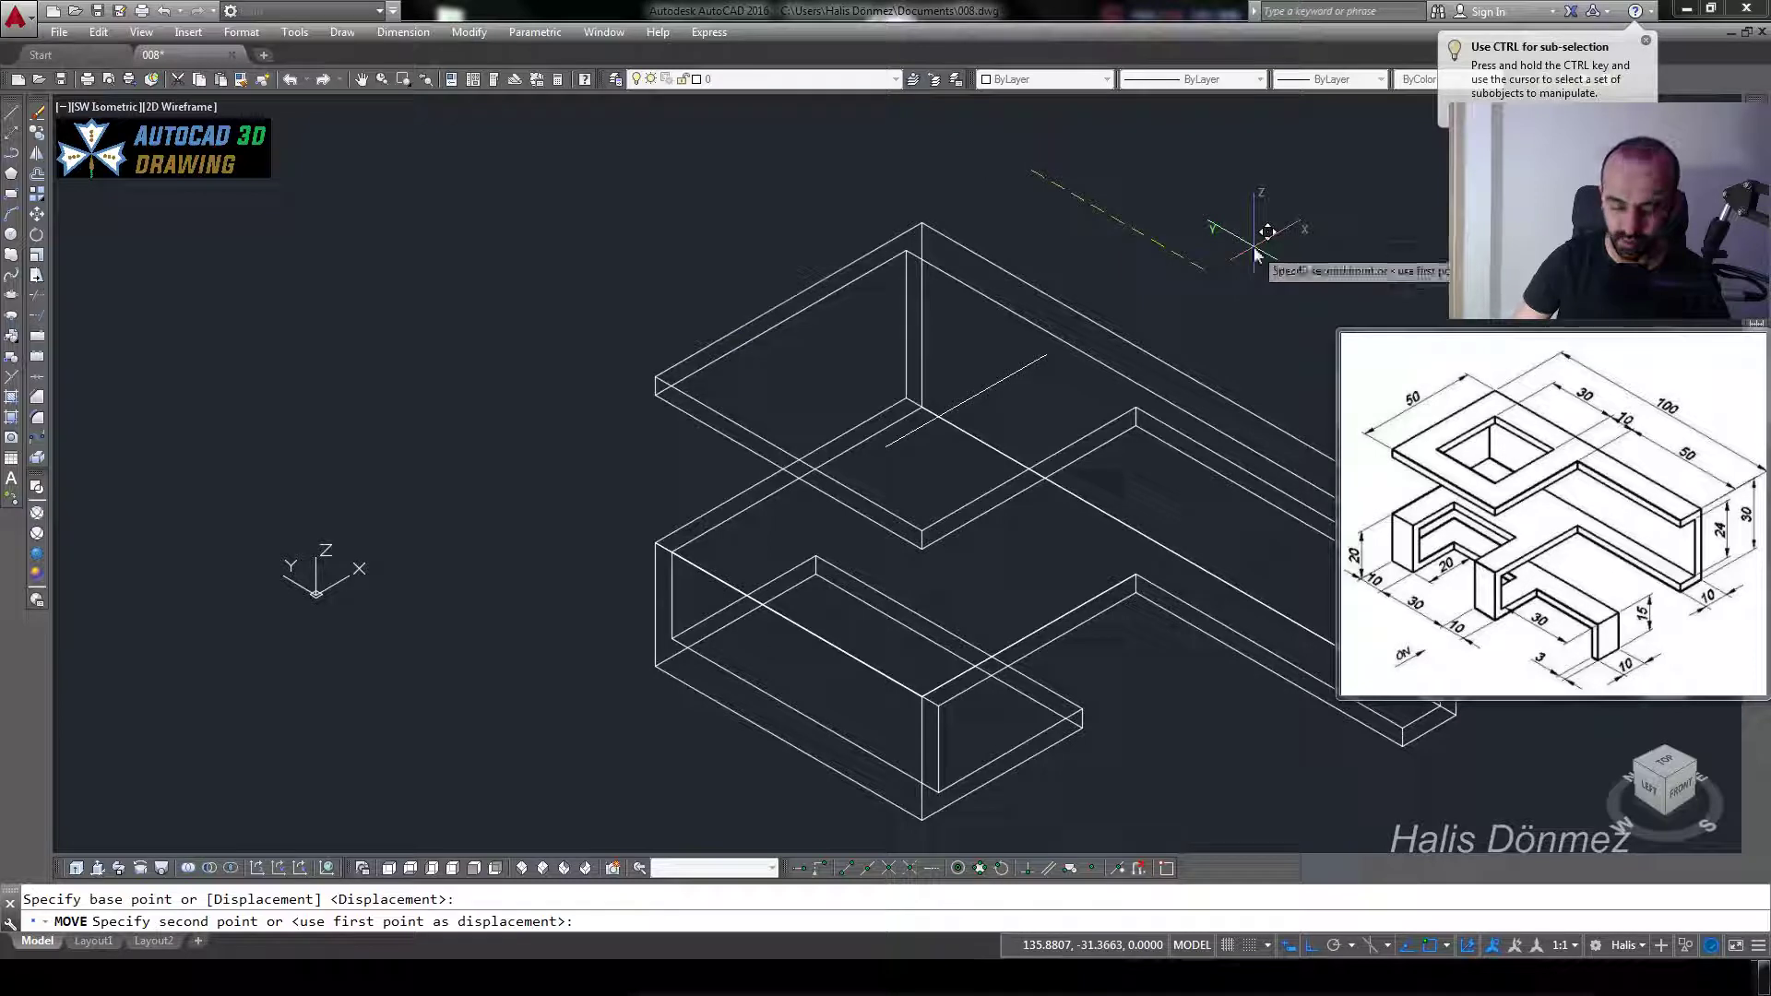
{"action": "type", "text": "10"}
{"action": "key", "text": "Return"}
{"action": "type", "text": "EXT"}
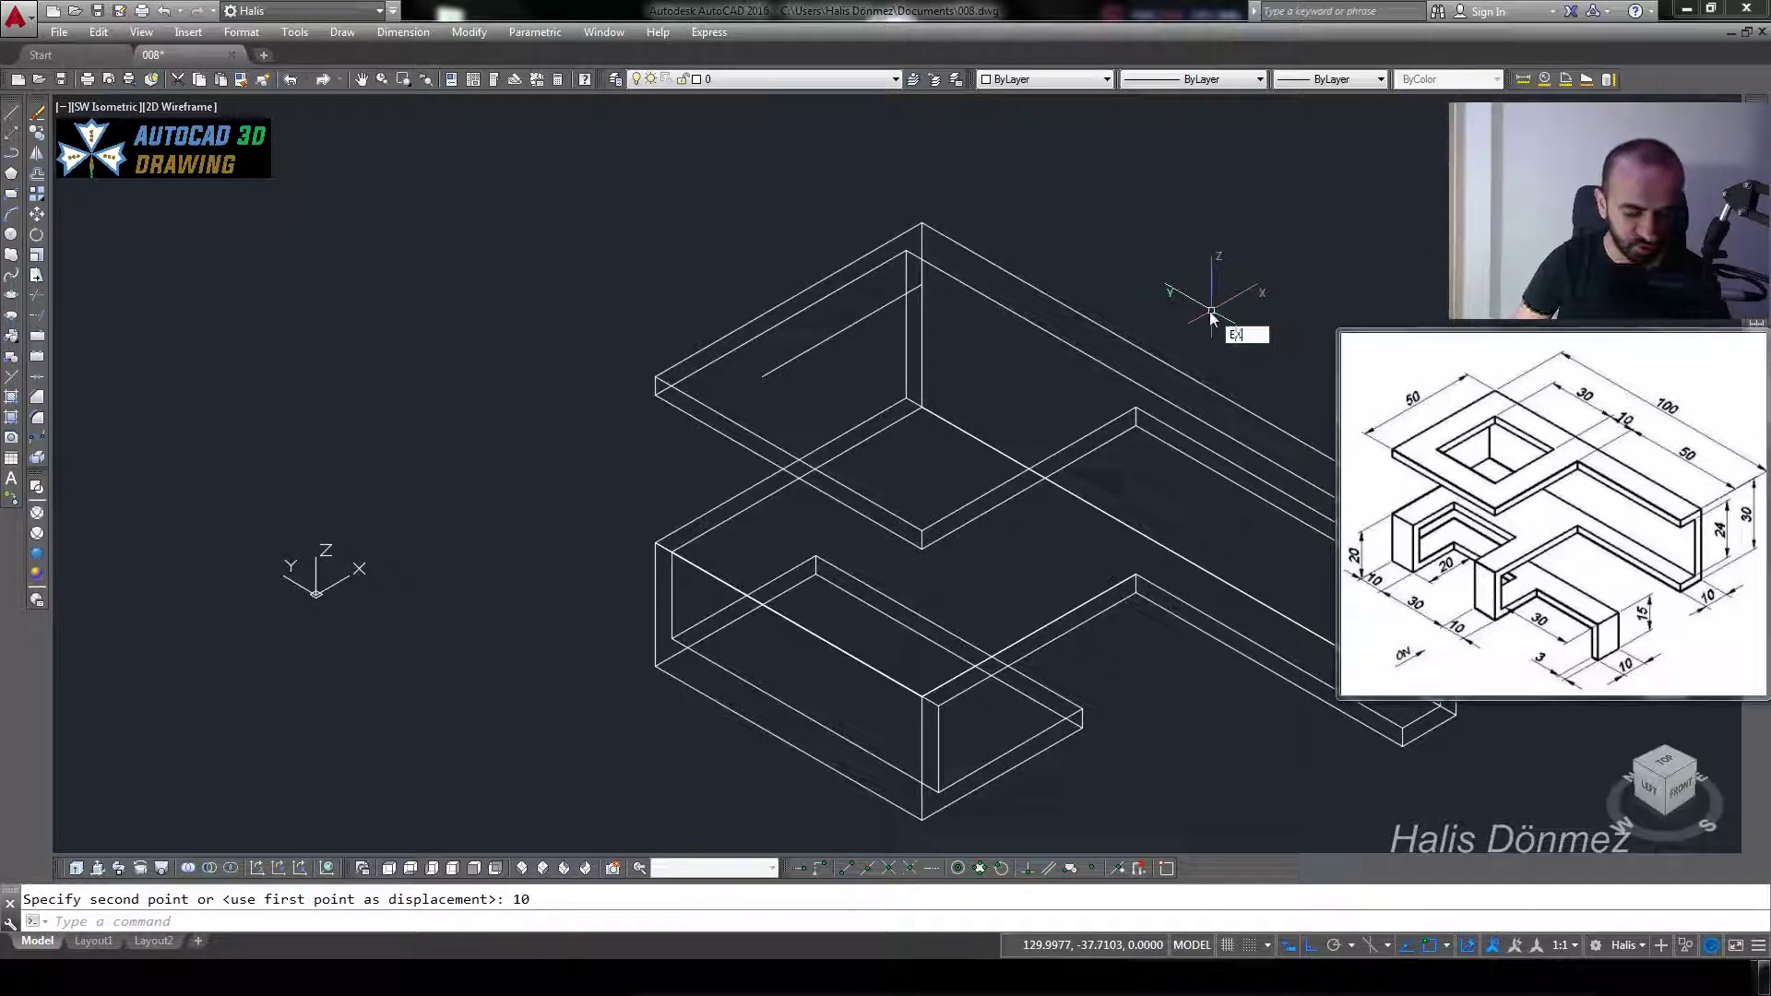
{"action": "key", "text": "Return"}
{"action": "left_click", "coordinate": [838, 337]}
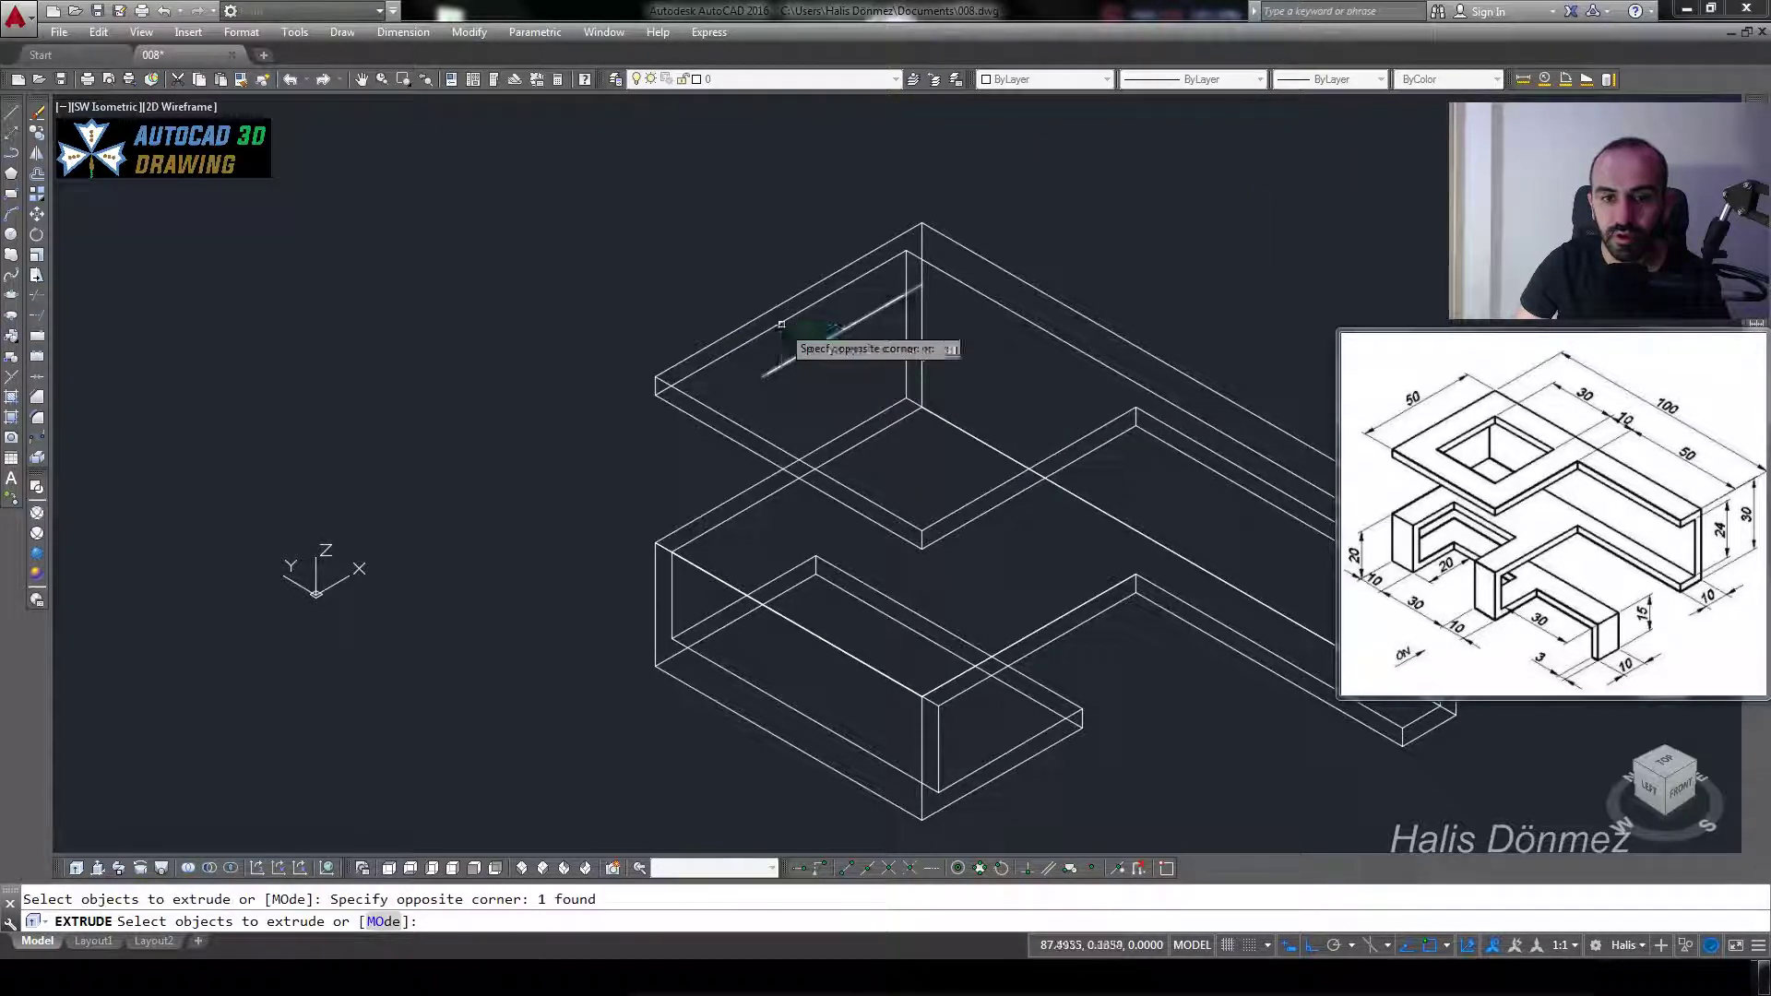
- Extrude the line into a surface, then extrude that surface 30 units into a box
{"action": "key", "text": "Return"}
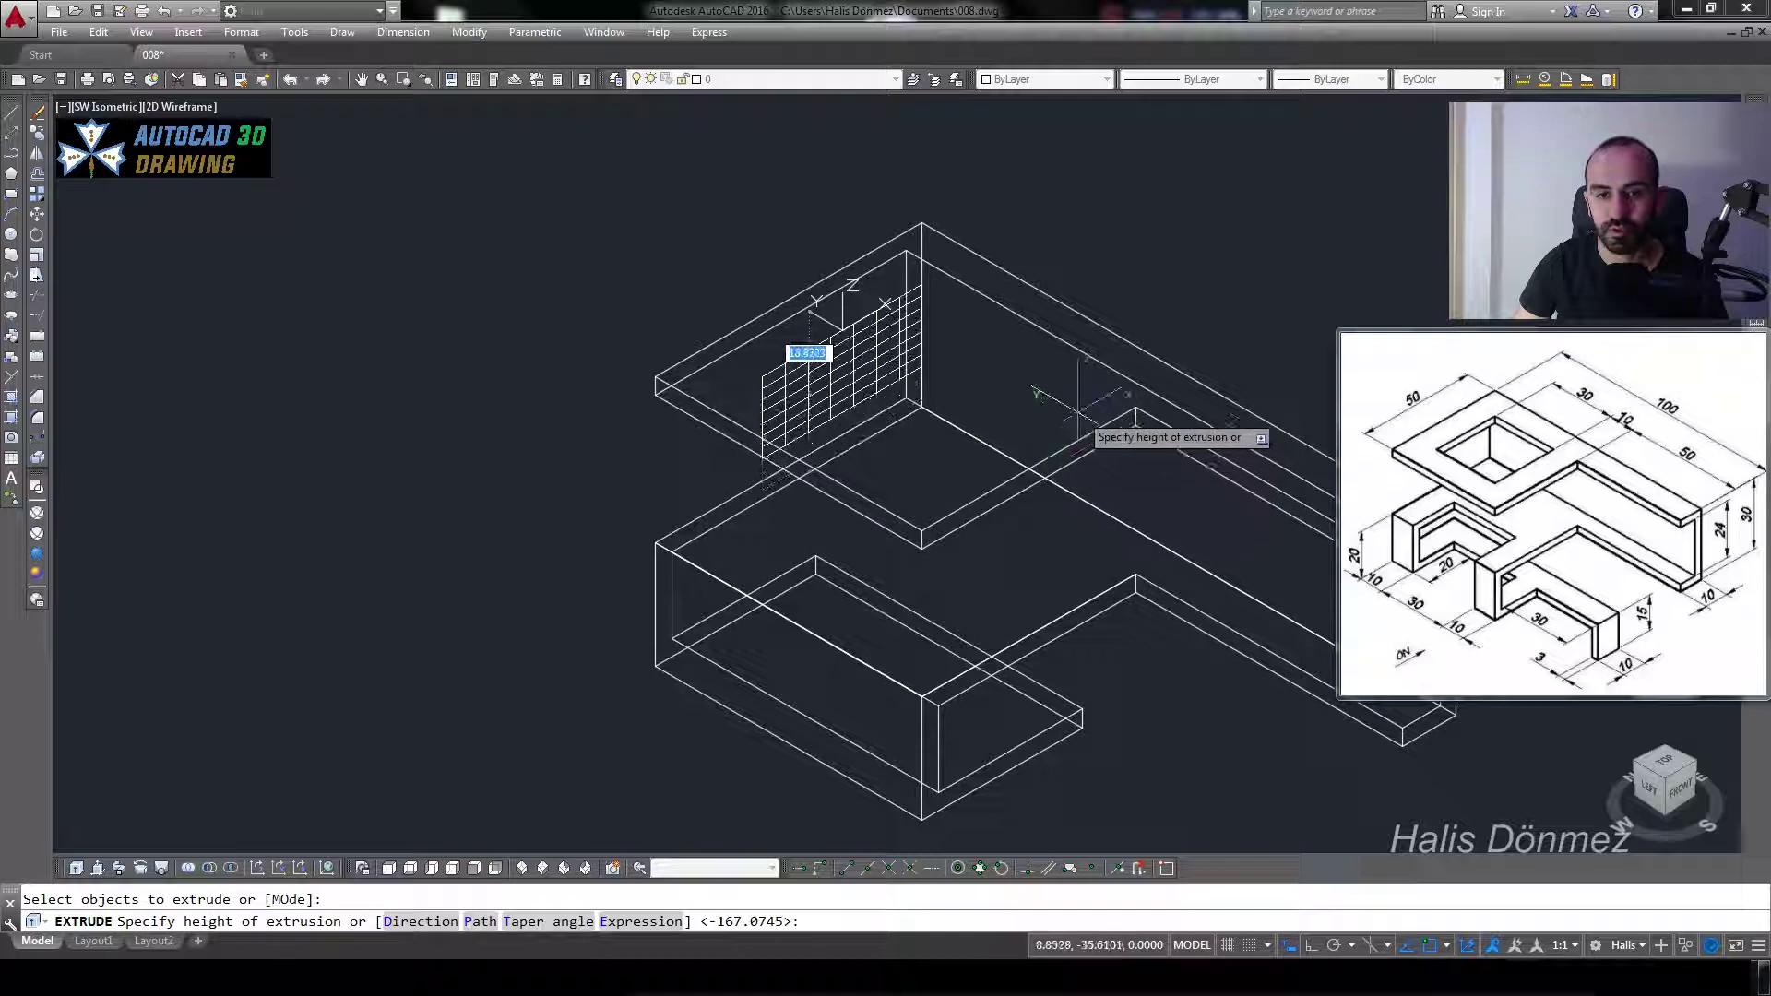
{"action": "left_click", "coordinate": [1024, 392]}
{"action": "type", "text": "Ex"}
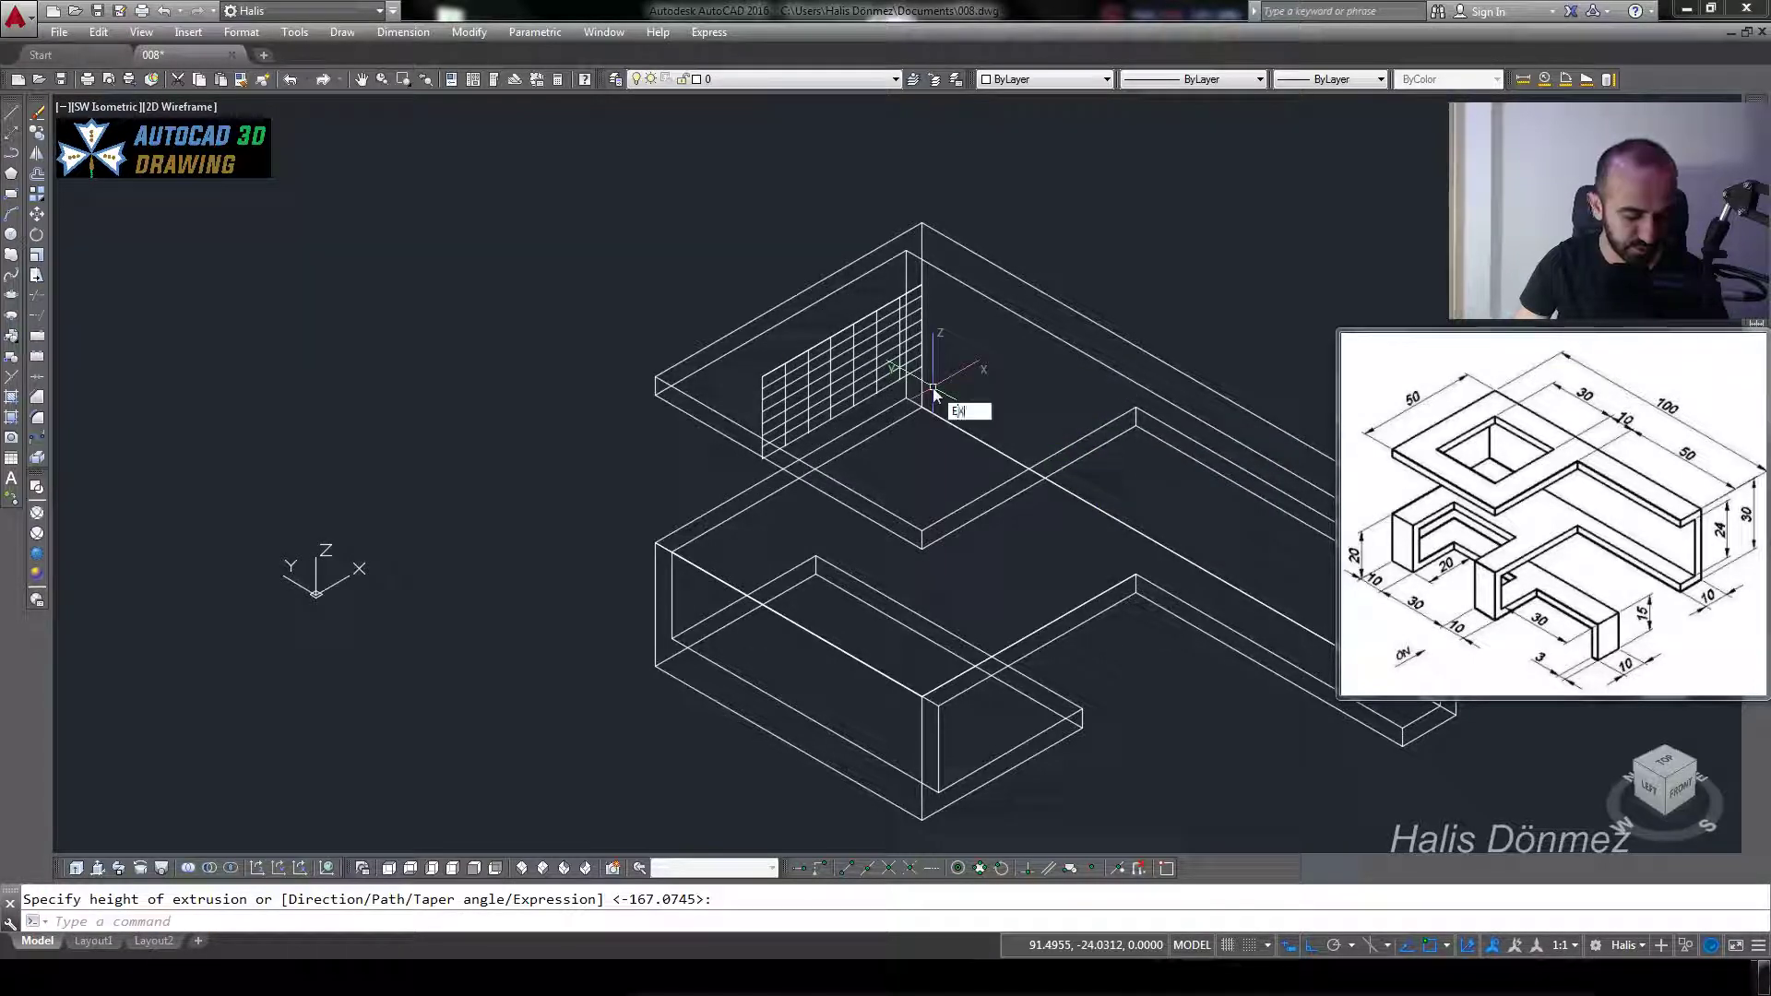
{"action": "key", "text": "Return"}
{"action": "left_click", "coordinate": [965, 378]}
{"action": "left_click", "coordinate": [804, 379]}
{"action": "key", "text": "Return"}
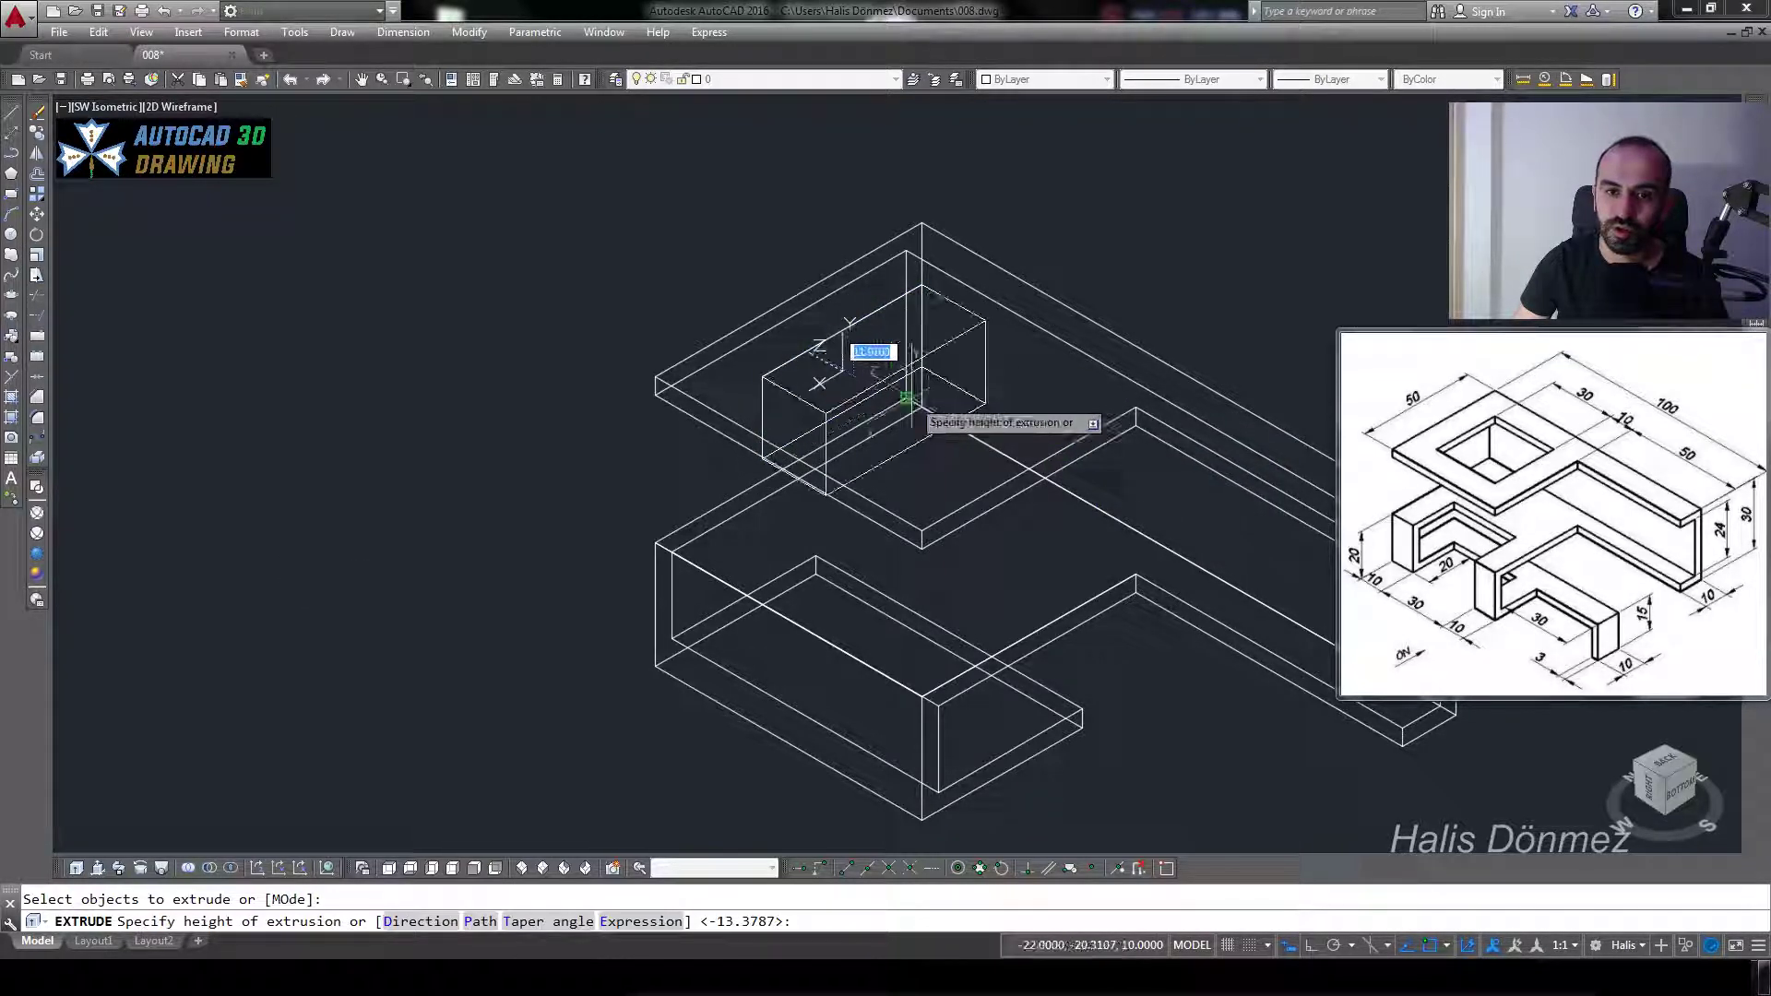
{"action": "type", "text": "3"}
{"action": "key", "text": "Return"}
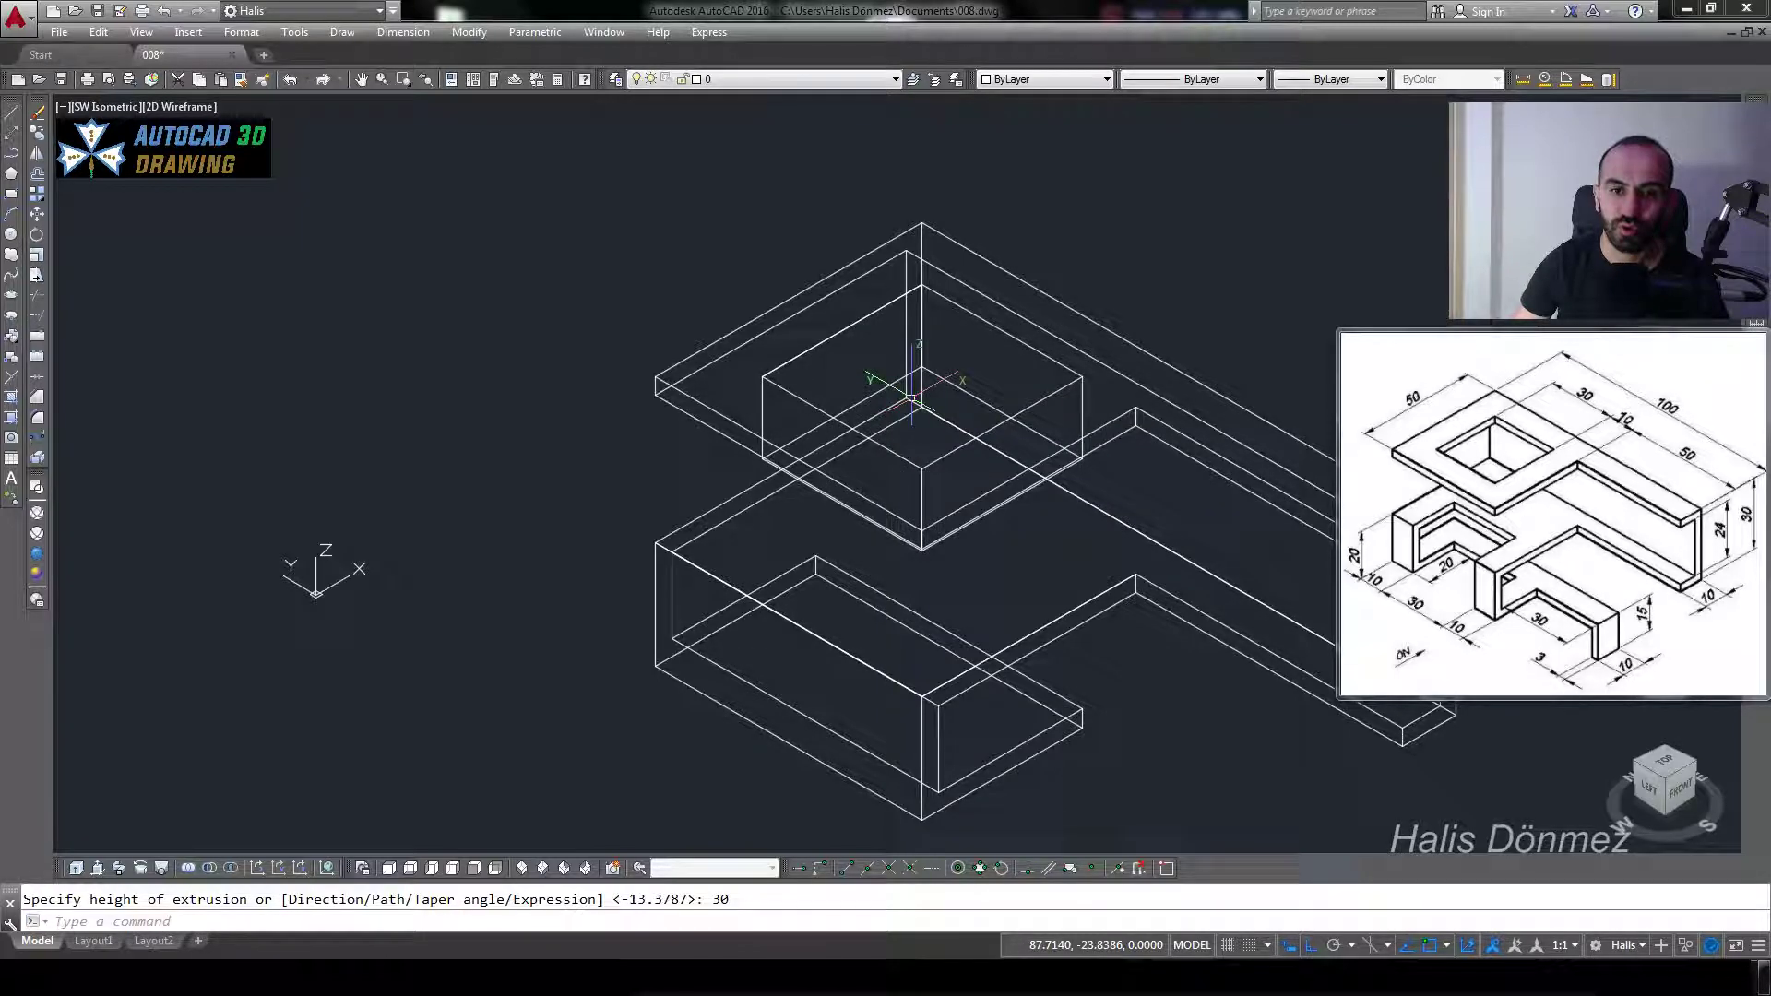
{"action": "type", "text": "su"}
{"action": "key", "text": "Return"}
- Subtract the box from the bent strip to cut the square hole, then recentre the view
{"action": "left_click", "coordinate": [1233, 394]}
{"action": "left_click", "coordinate": [1111, 489]}
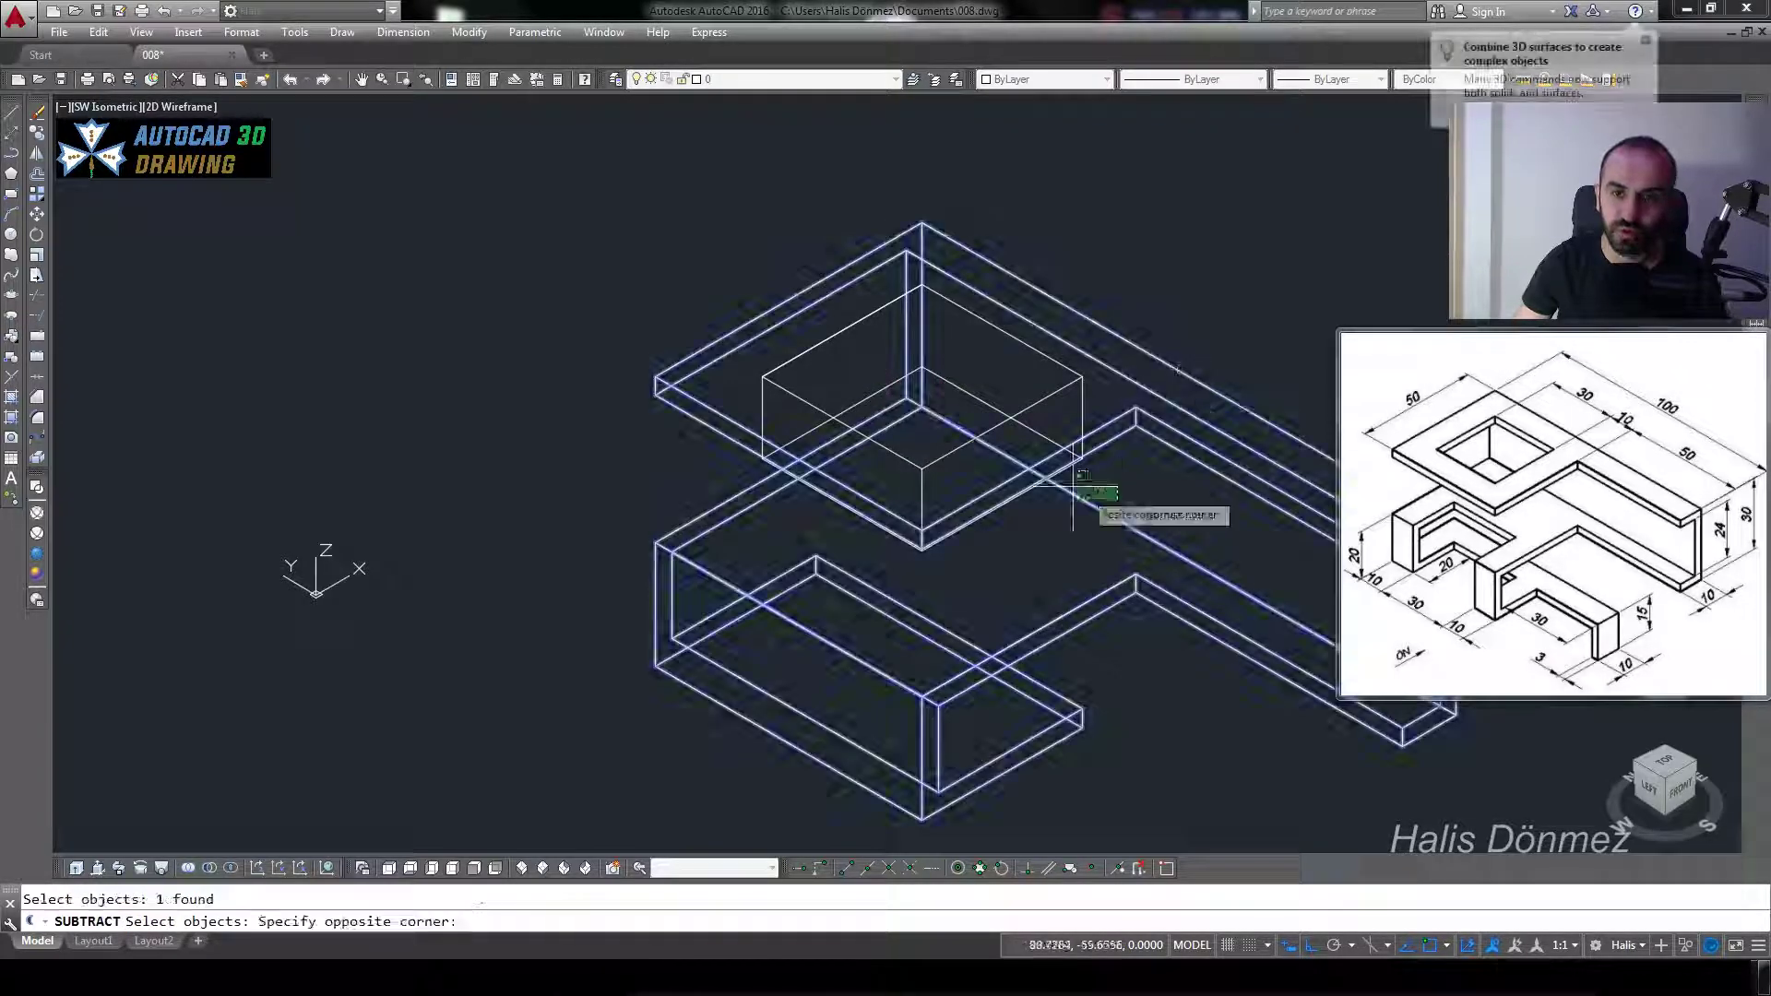
{"action": "key", "text": "Return"}
{"action": "left_click", "coordinate": [1070, 397]}
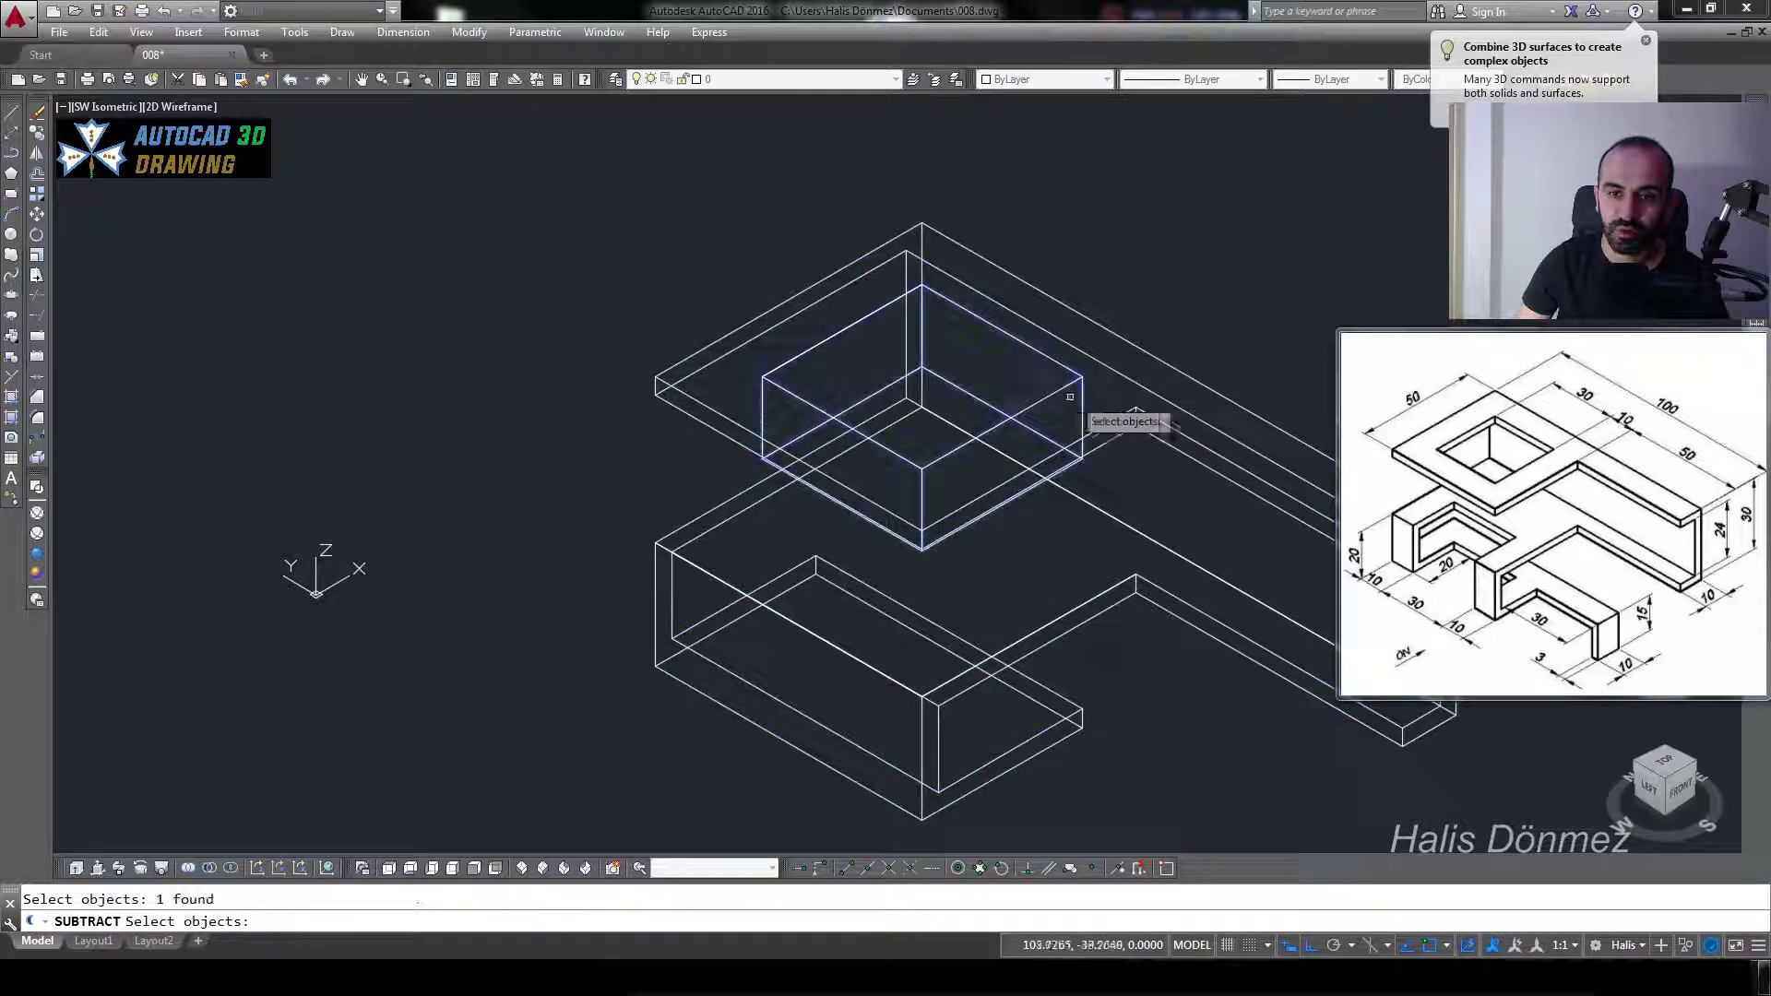
{"action": "key", "text": "Return"}
{"action": "scroll", "coordinate": [1070, 396], "scroll_direction": "down", "scroll_amount": 2}
{"action": "middle_click_drag", "start_coordinate": [1070, 396], "coordinate": [860, 426]}
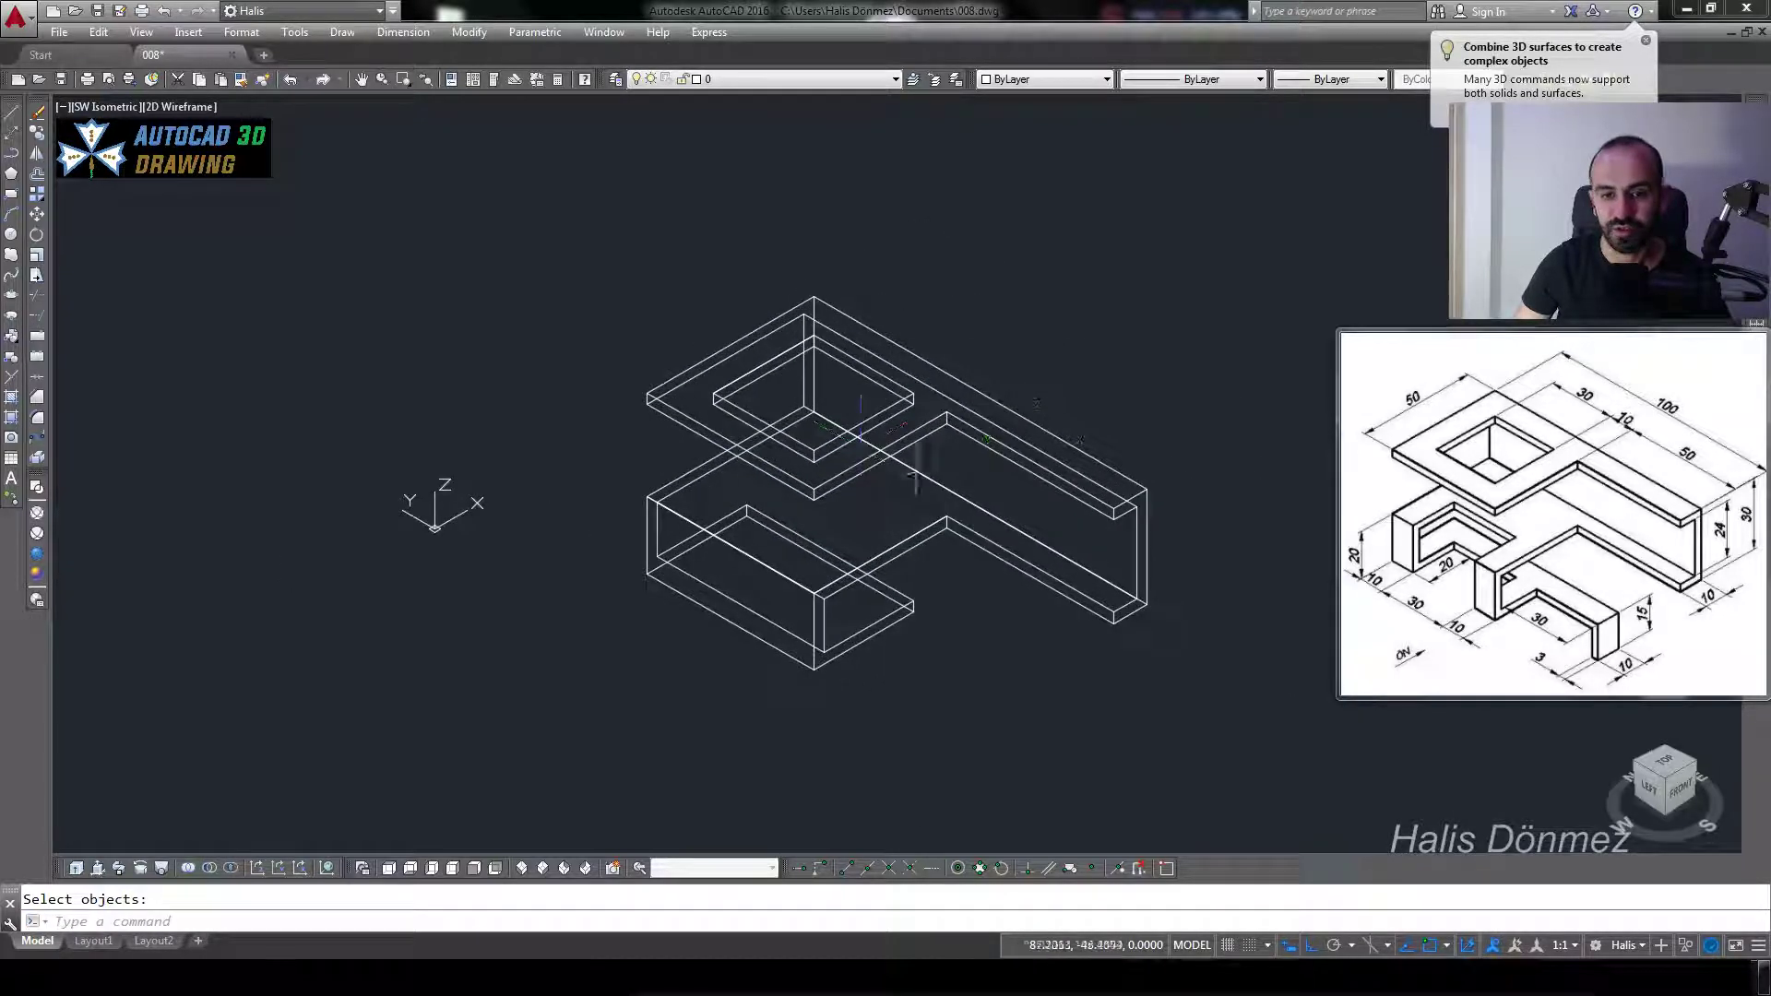
{"action": "scroll", "coordinate": [1453, 563], "scroll_direction": "up", "scroll_amount": 2}
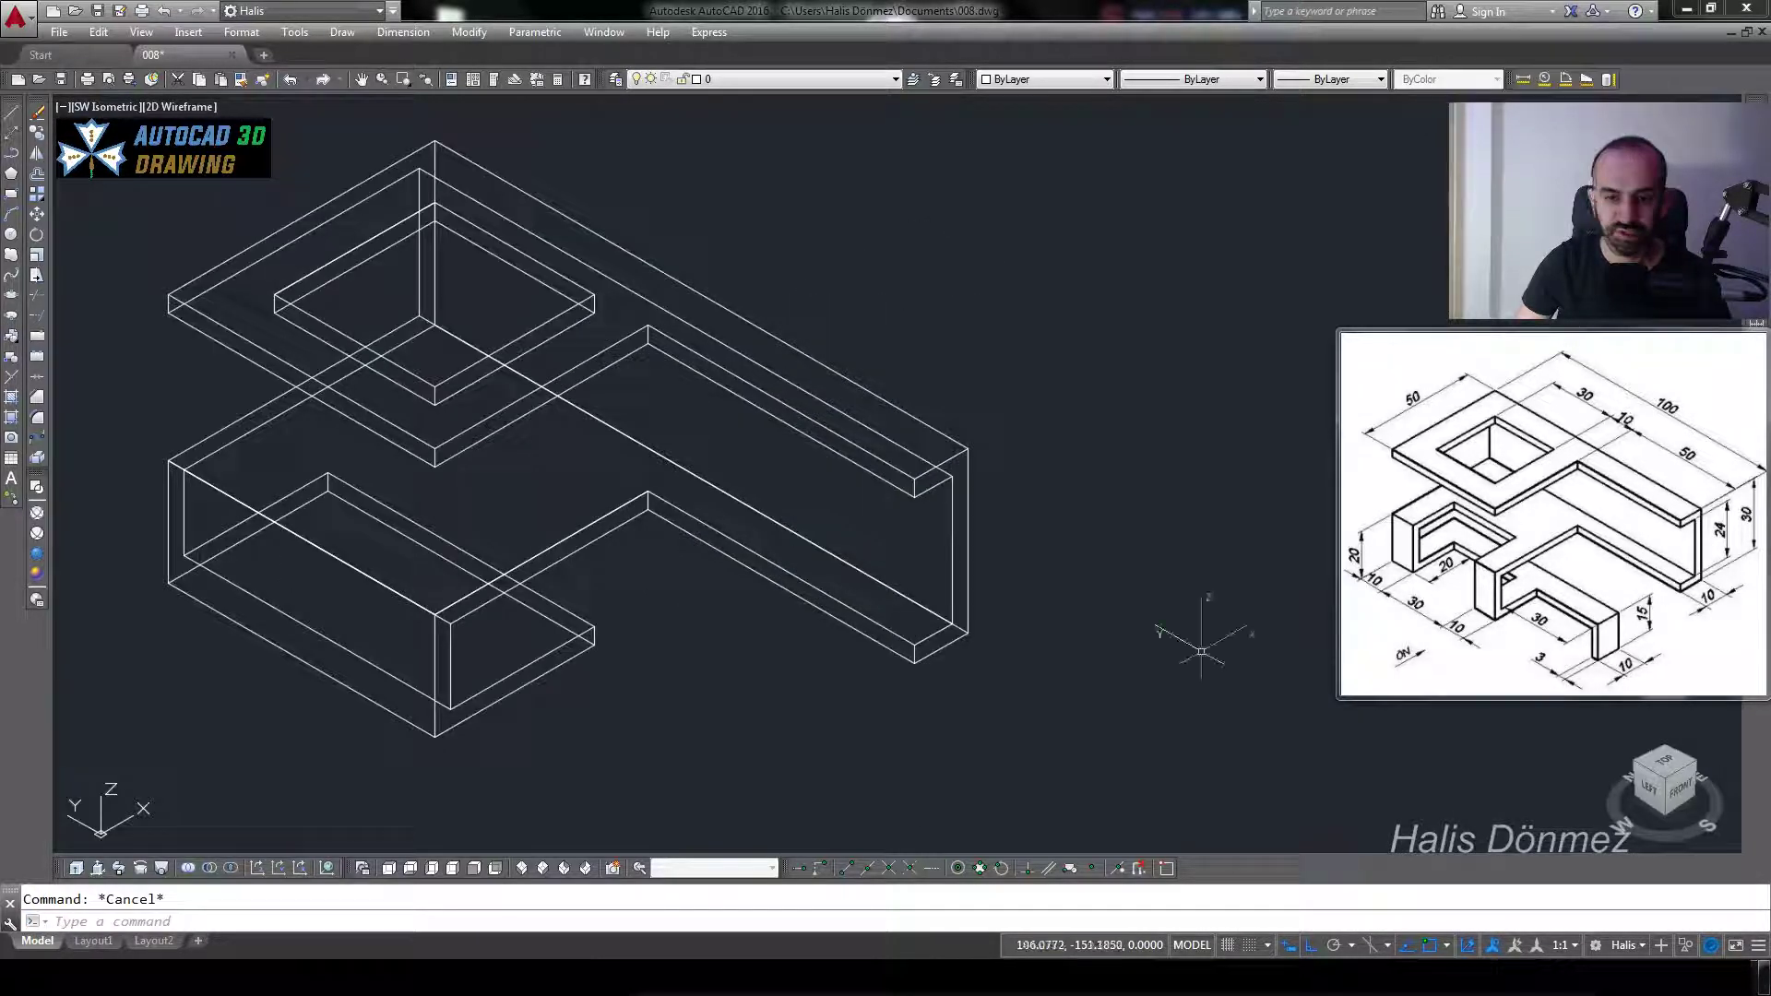
{"action": "middle_click_drag", "start_coordinate": [279, 404], "coordinate": [661, 386]}
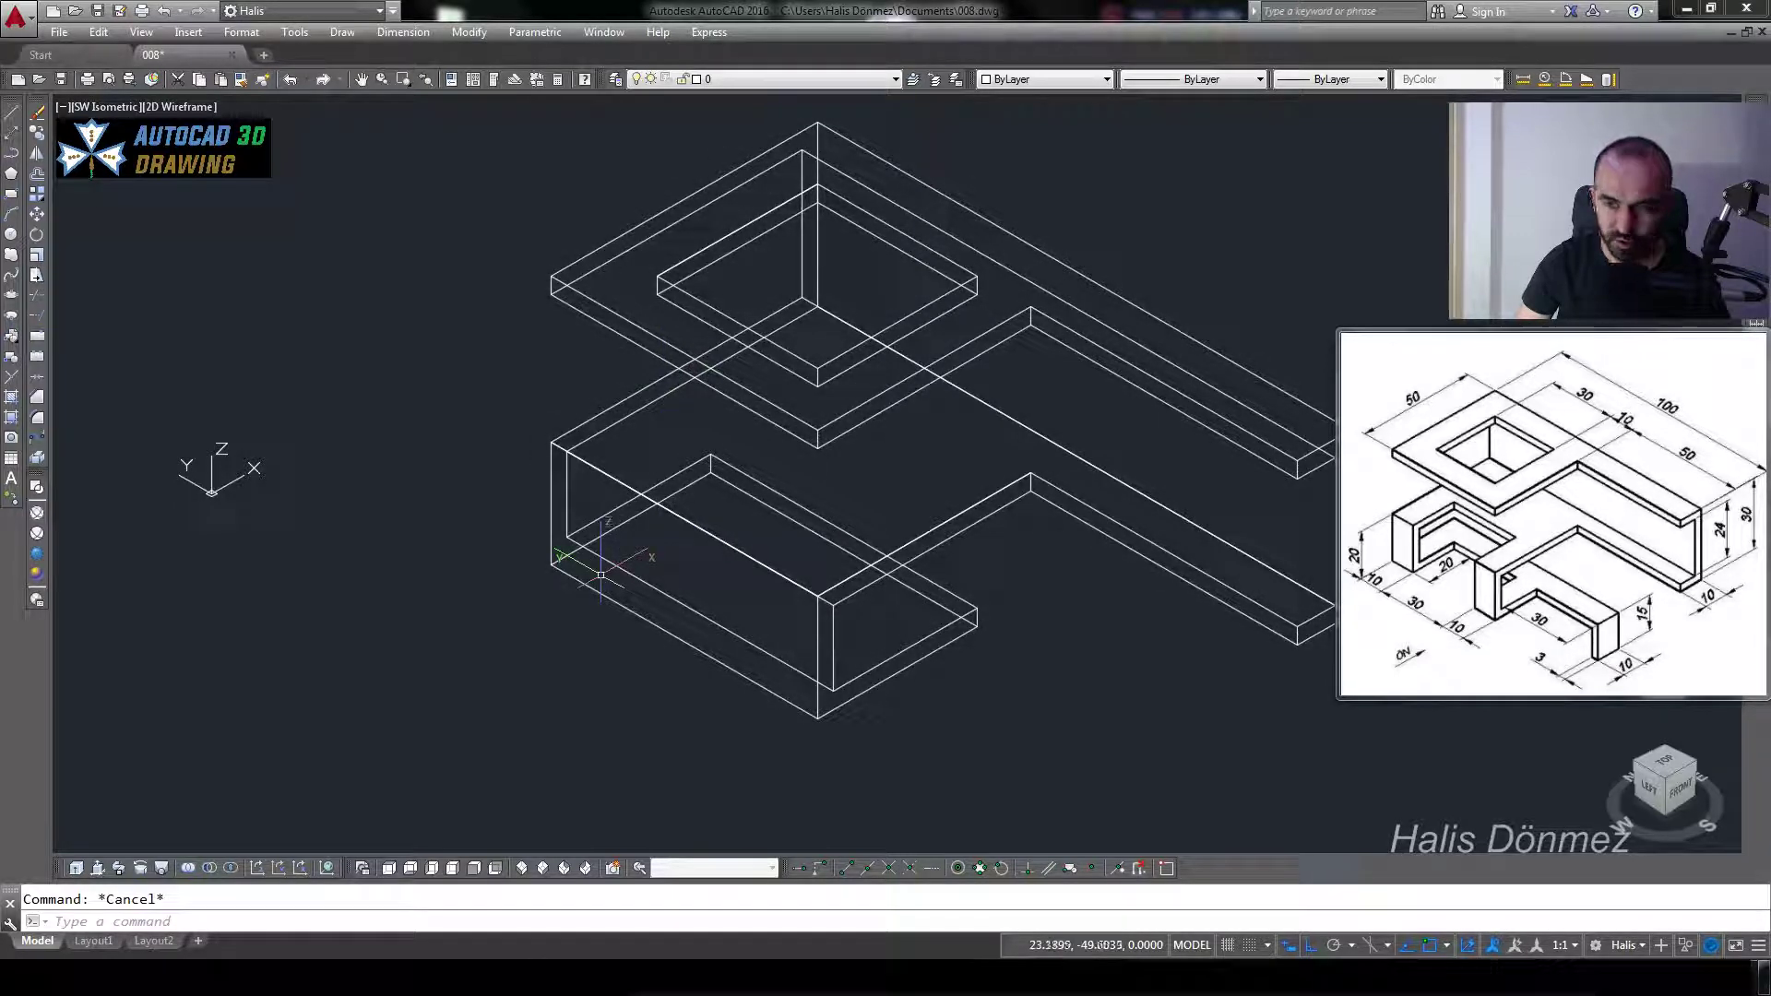
- Draw a 20-unit line on the lower strip
{"action": "type", "text": "l"}
{"action": "key", "text": "Return"}
{"action": "left_click", "coordinate": [361, 704]}
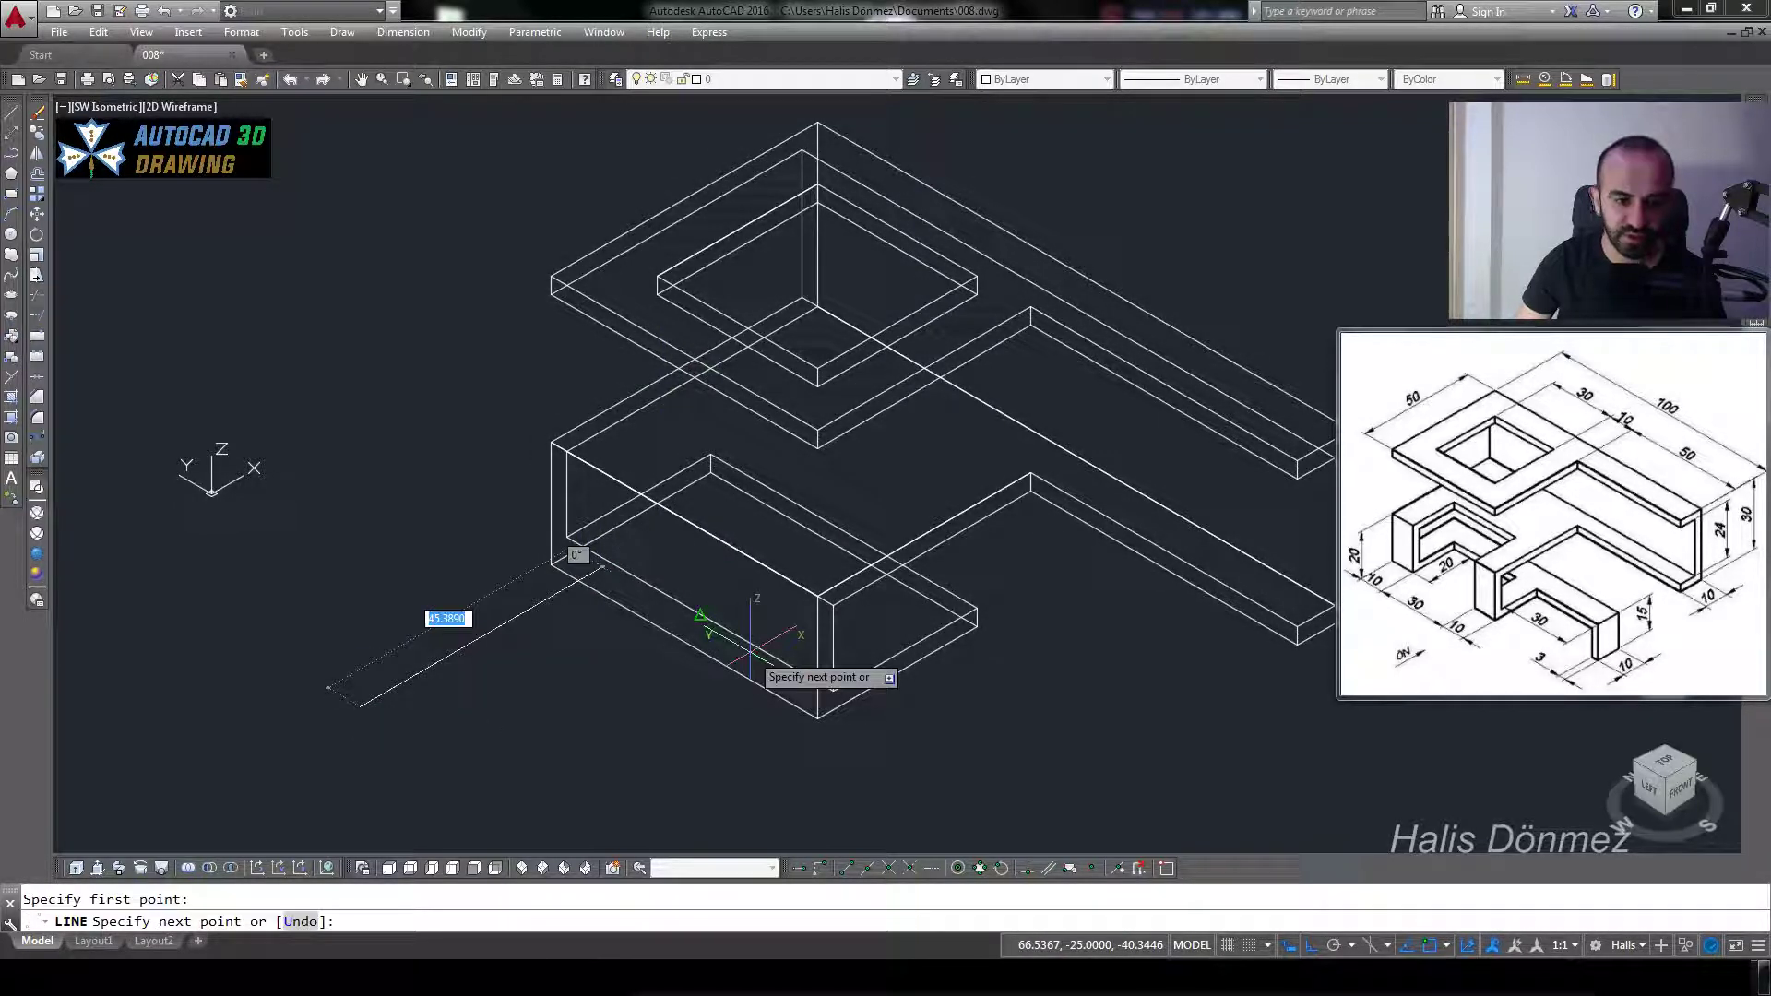
{"action": "type", "text": "20"}
{"action": "key", "text": "Return"}
{"action": "key", "text": "Escape"}
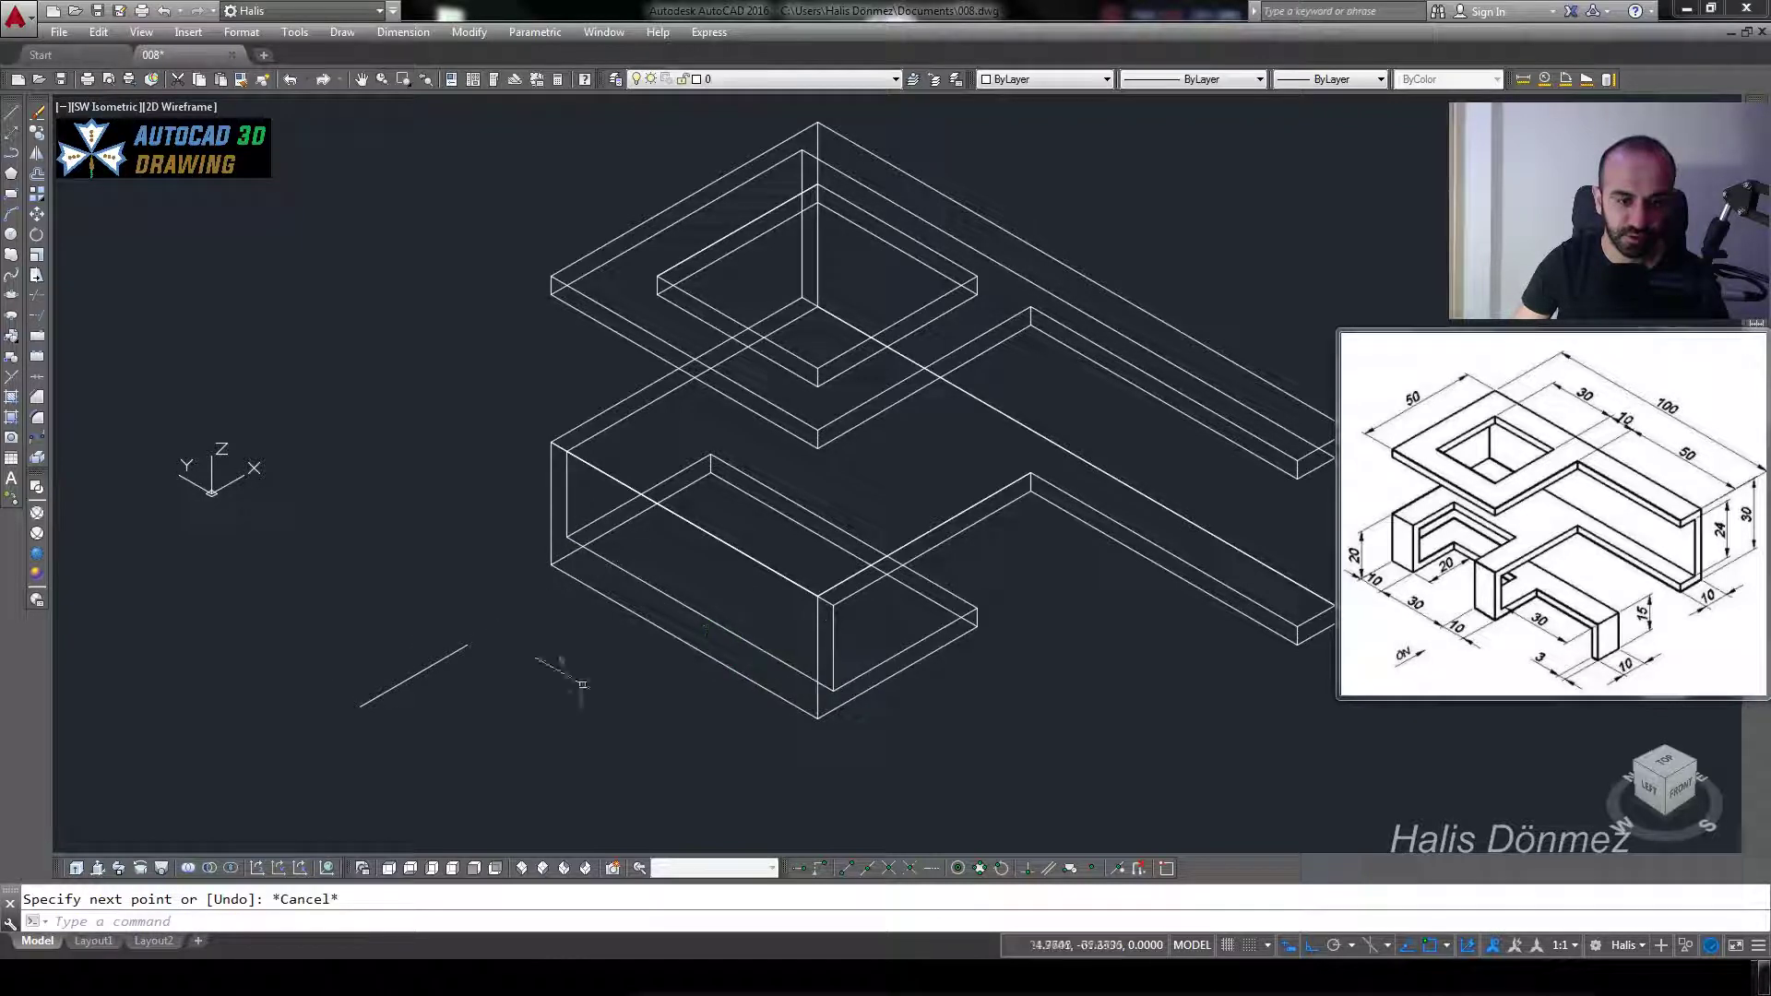
- Move the 20-unit line onto the box edge
{"action": "left_click", "coordinate": [522, 605]}
{"action": "left_click", "coordinate": [495, 658]}
{"action": "type", "text": "m"}
{"action": "key", "text": "Return"}
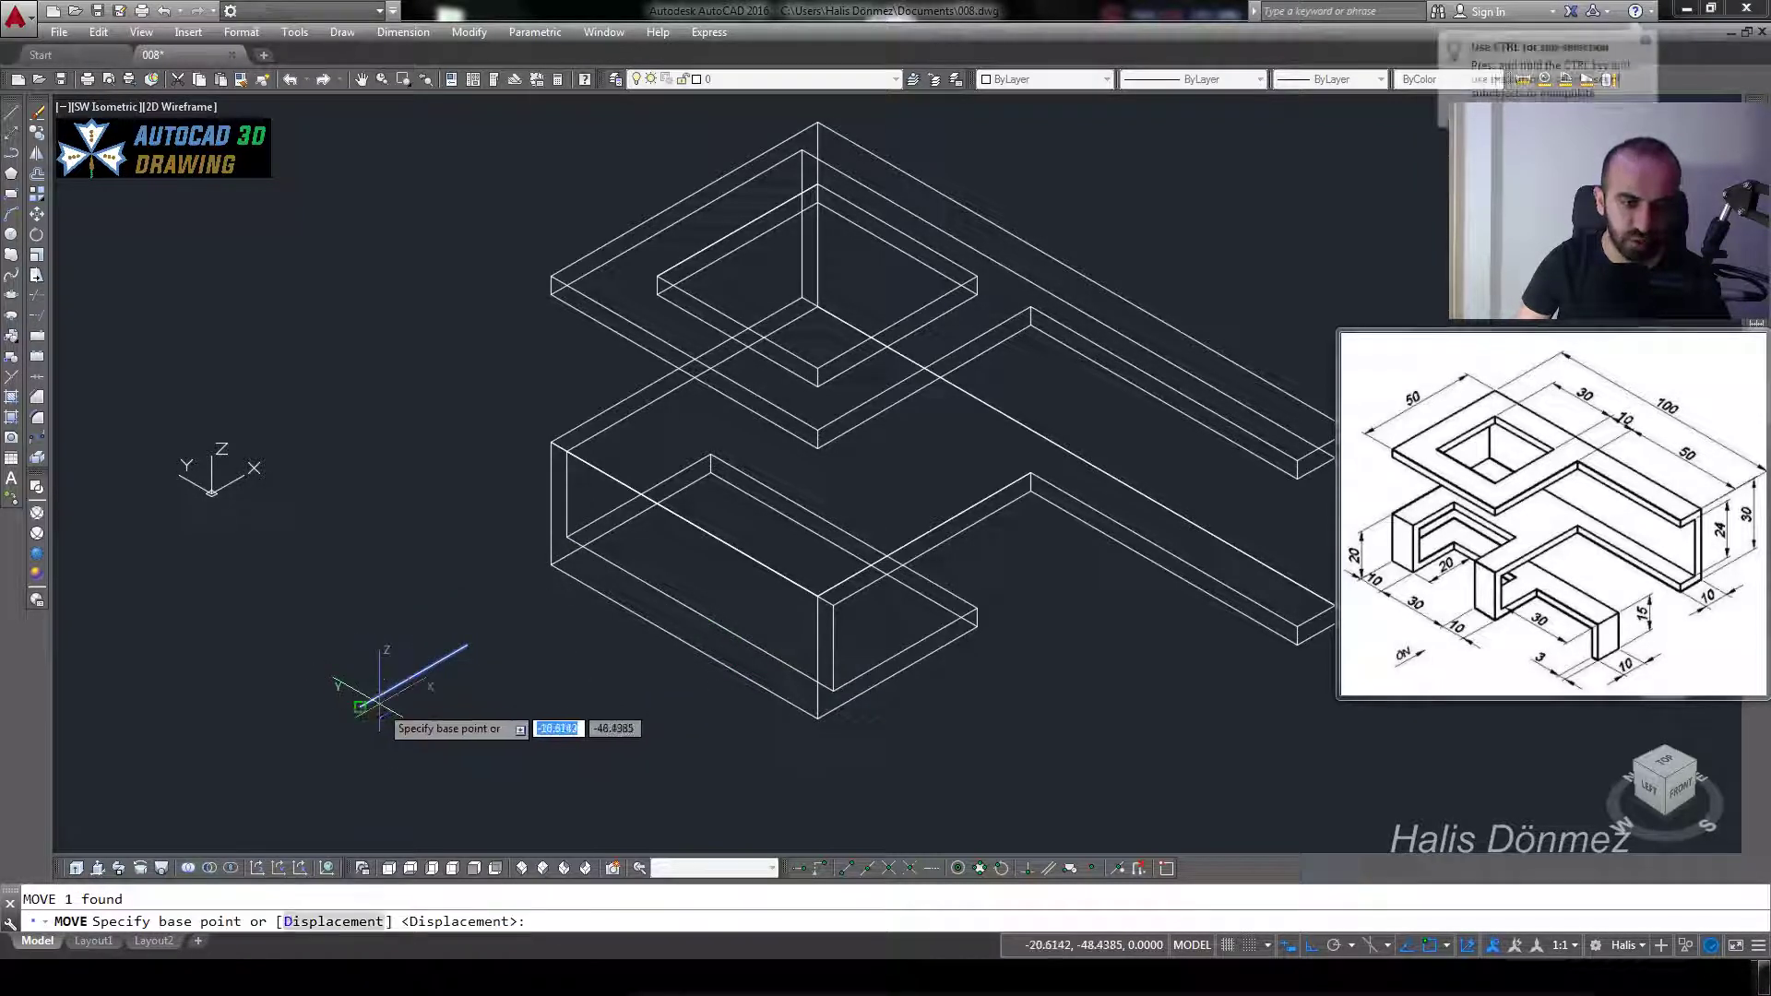
{"action": "left_click", "coordinate": [467, 646]}
{"action": "left_click", "coordinate": [658, 505]}
- Shift the line 10 units along the edge and select it for extrusion
{"action": "left_click", "coordinate": [527, 618]}
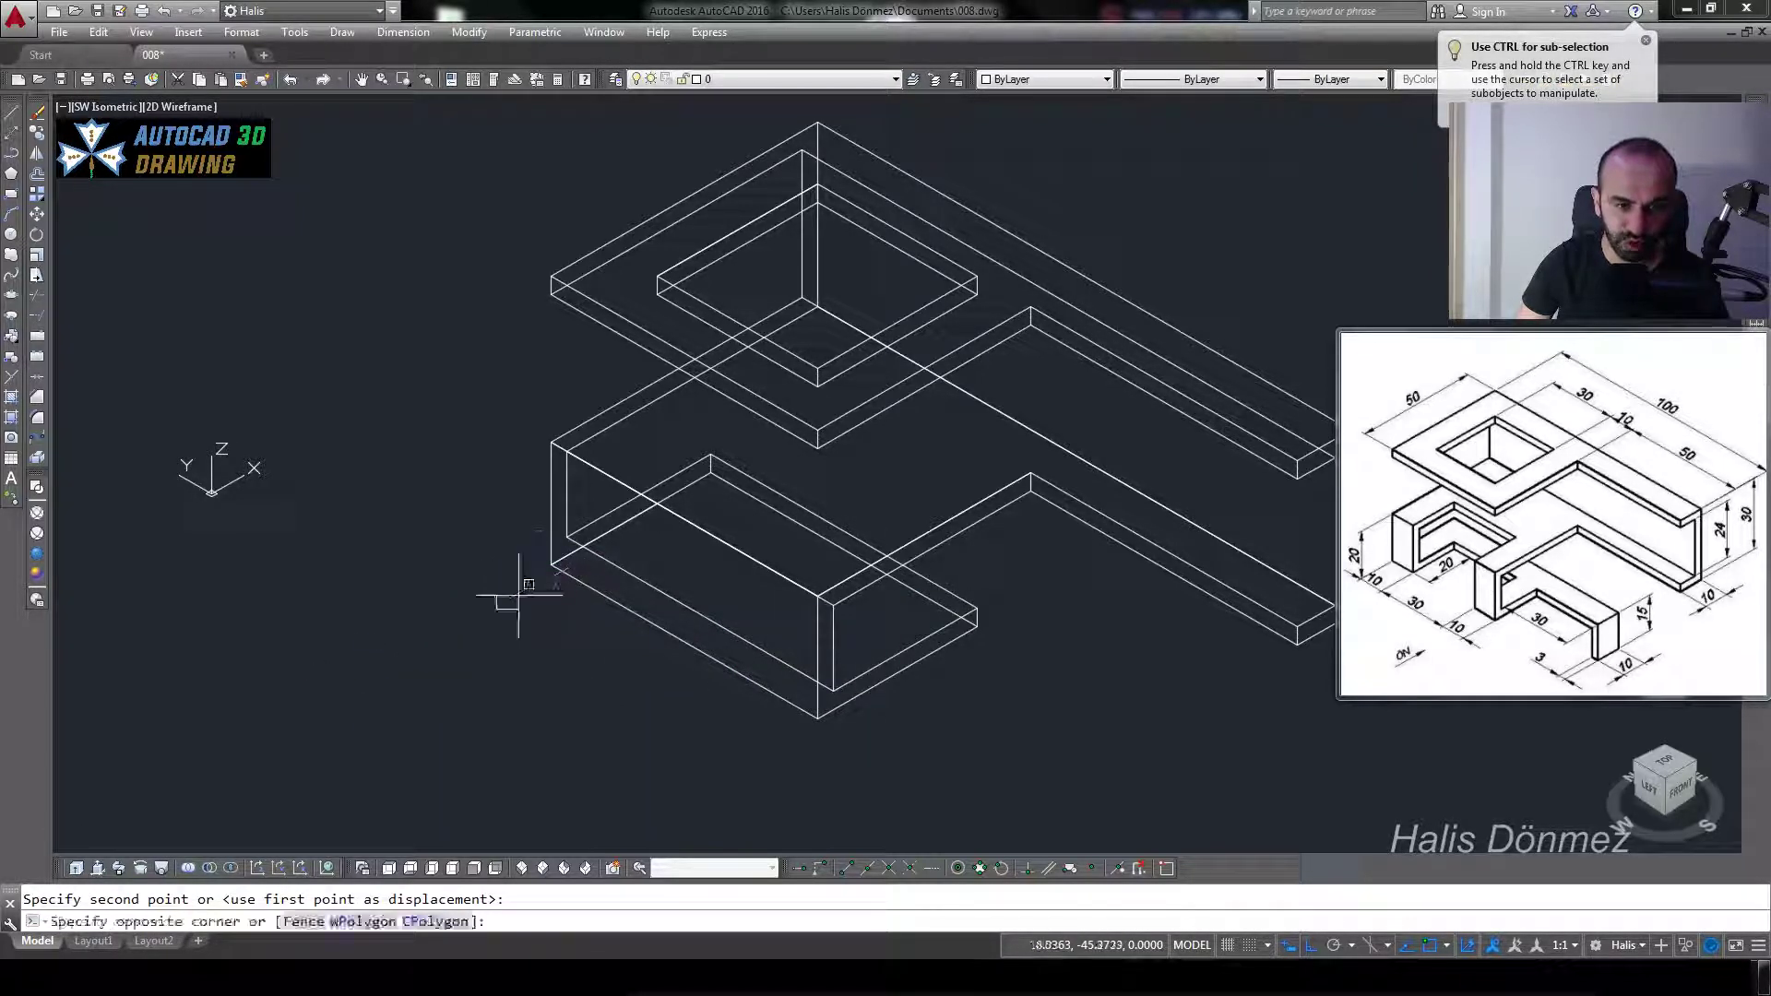
{"action": "left_click", "coordinate": [751, 461]}
{"action": "type", "text": "m"}
{"action": "key", "text": "Return"}
{"action": "left_click", "coordinate": [181, 465]}
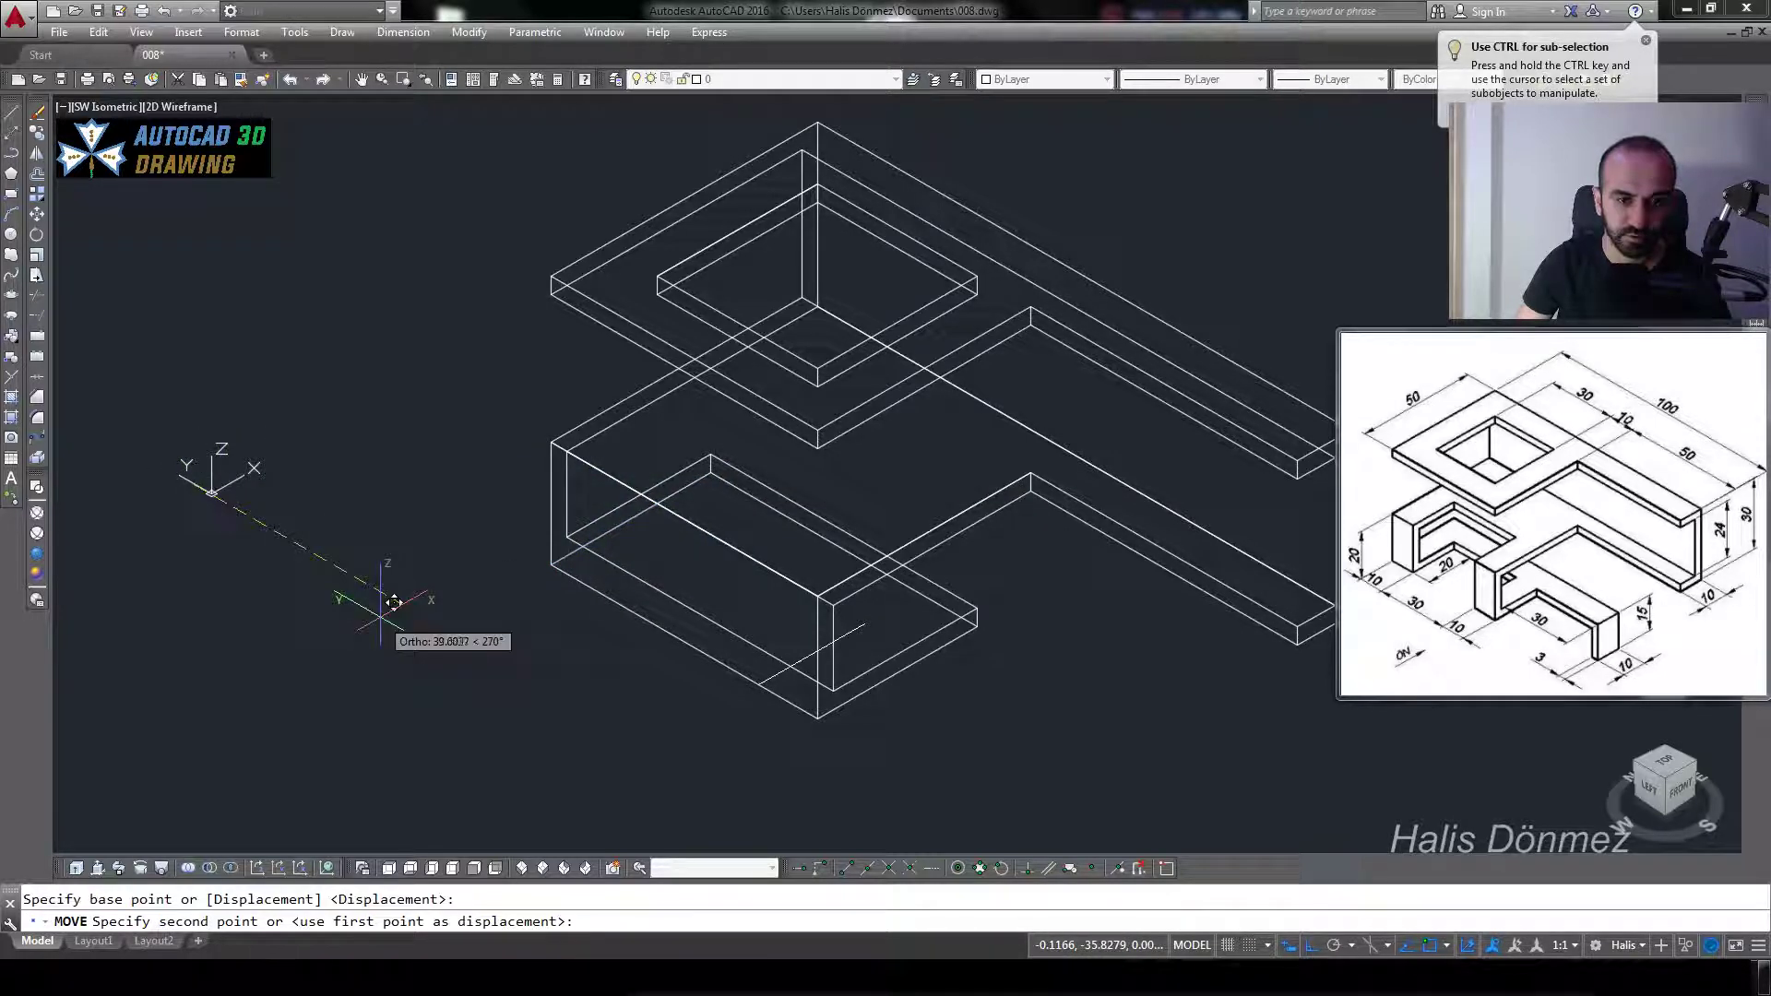
{"action": "type", "text": "10"}
{"action": "key", "text": "Return"}
{"action": "type", "text": "ext"}
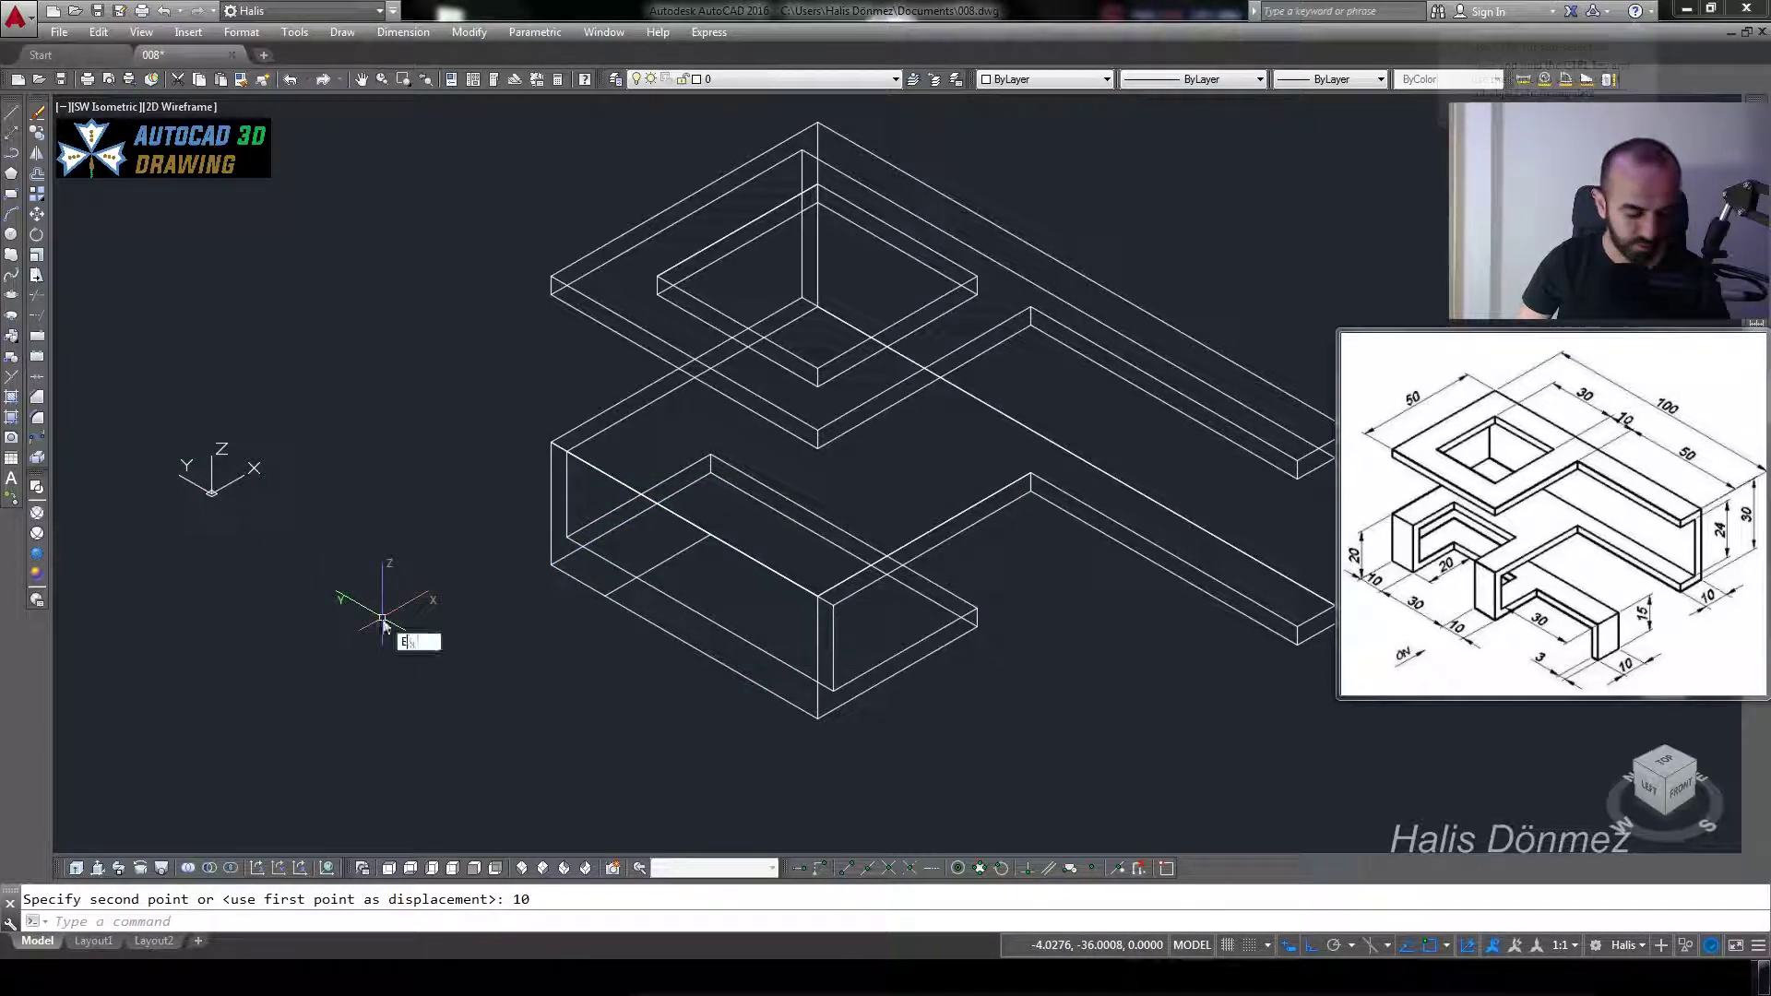
{"action": "key", "text": "Return"}
{"action": "left_click", "coordinate": [596, 588]}
- Extrude the moved line into a surface, then extrude that surface 30 units into a box solid
{"action": "left_click", "coordinate": [683, 549]}
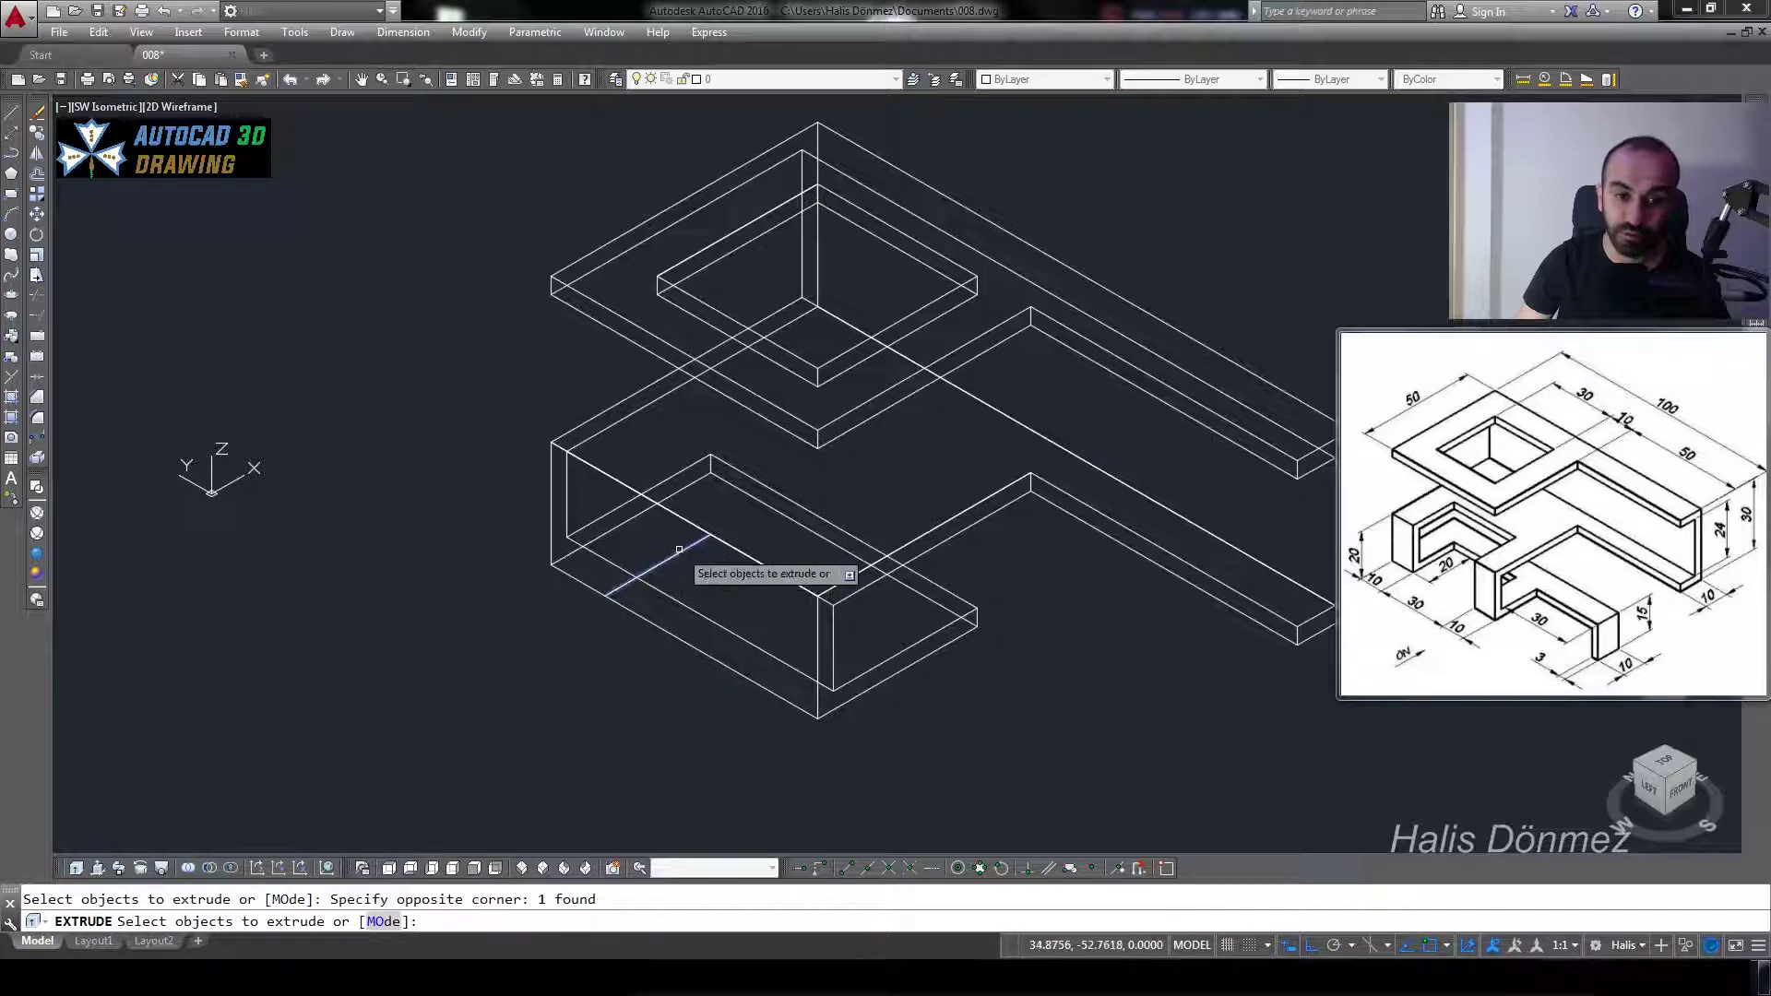
{"action": "key", "text": "Return"}
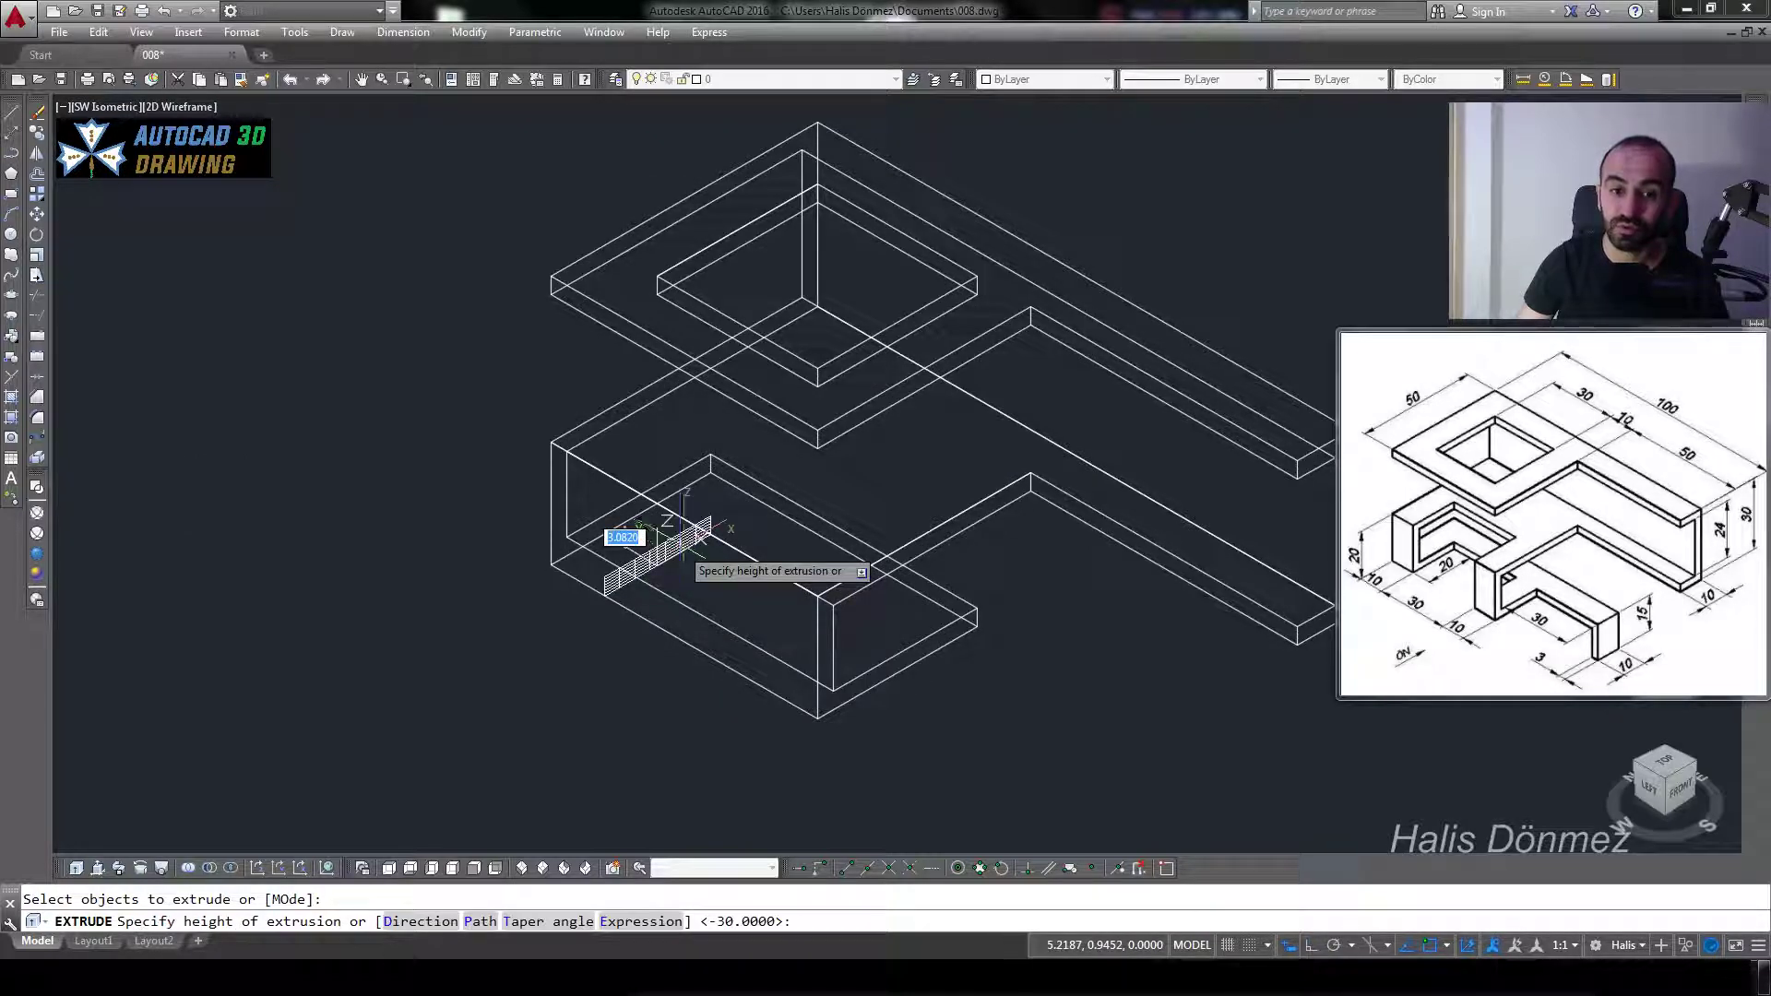
{"action": "left_click", "coordinate": [572, 391]}
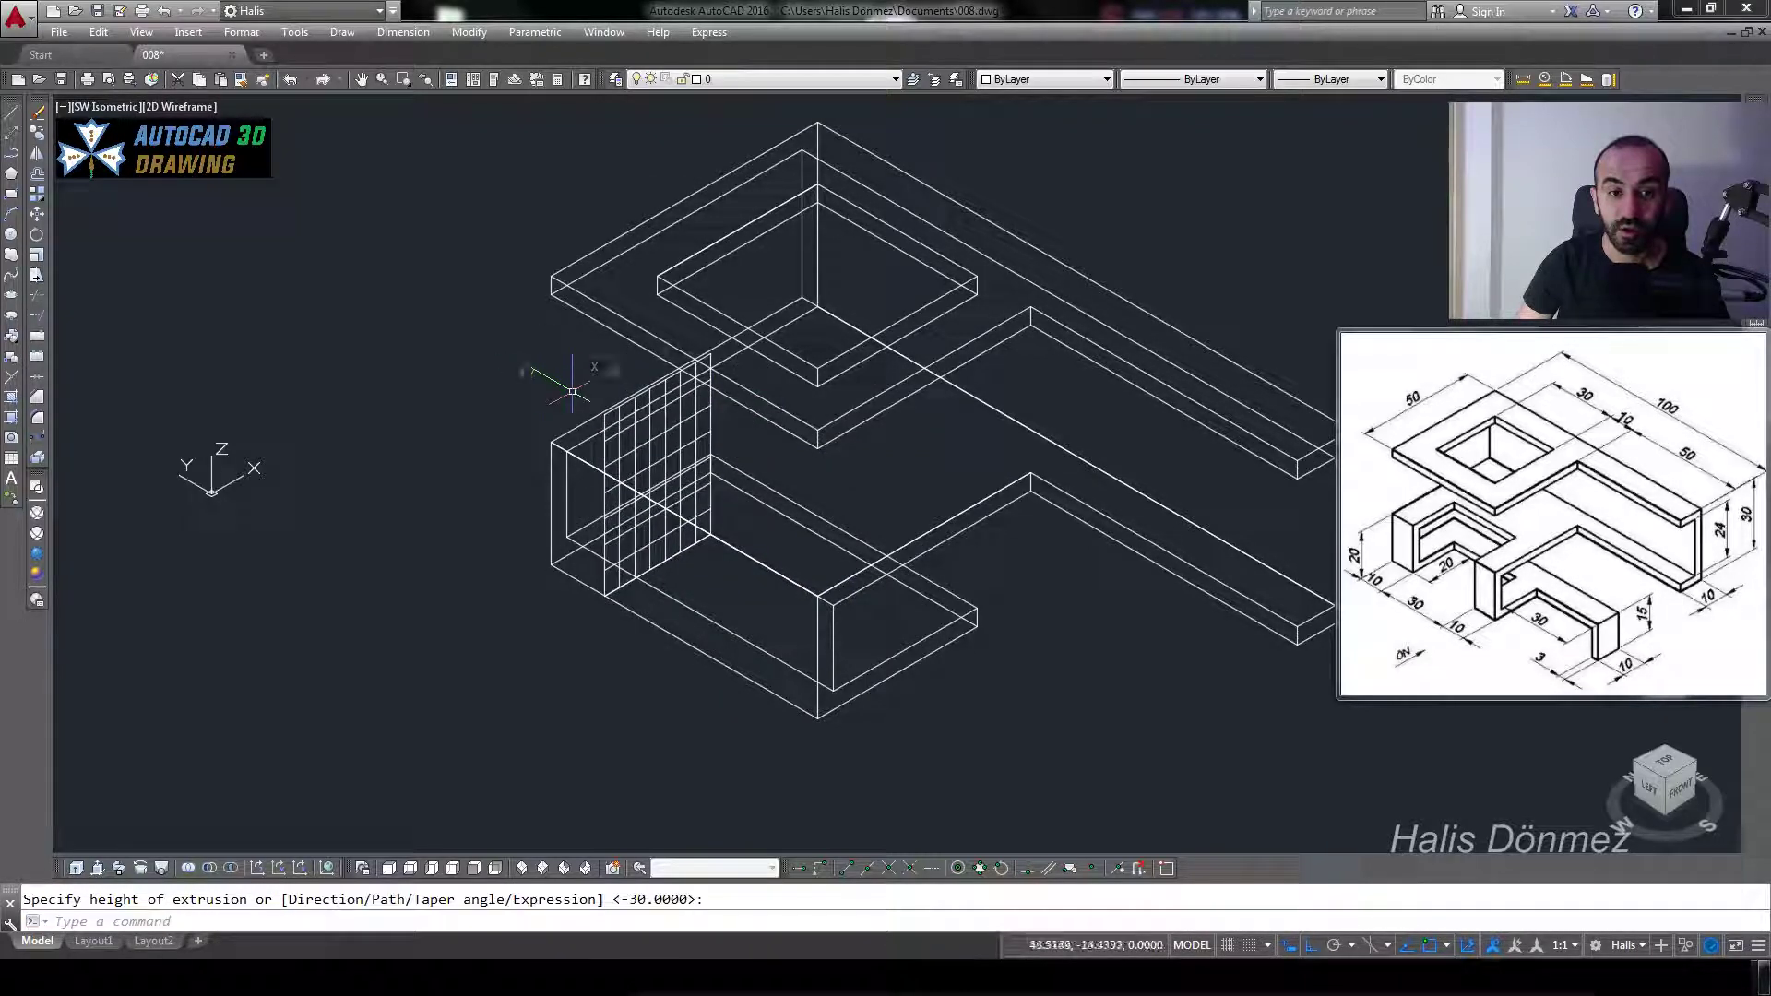
{"action": "left_click", "coordinate": [648, 442]}
{"action": "type", "text": "t"}
{"action": "key", "text": "Return"}
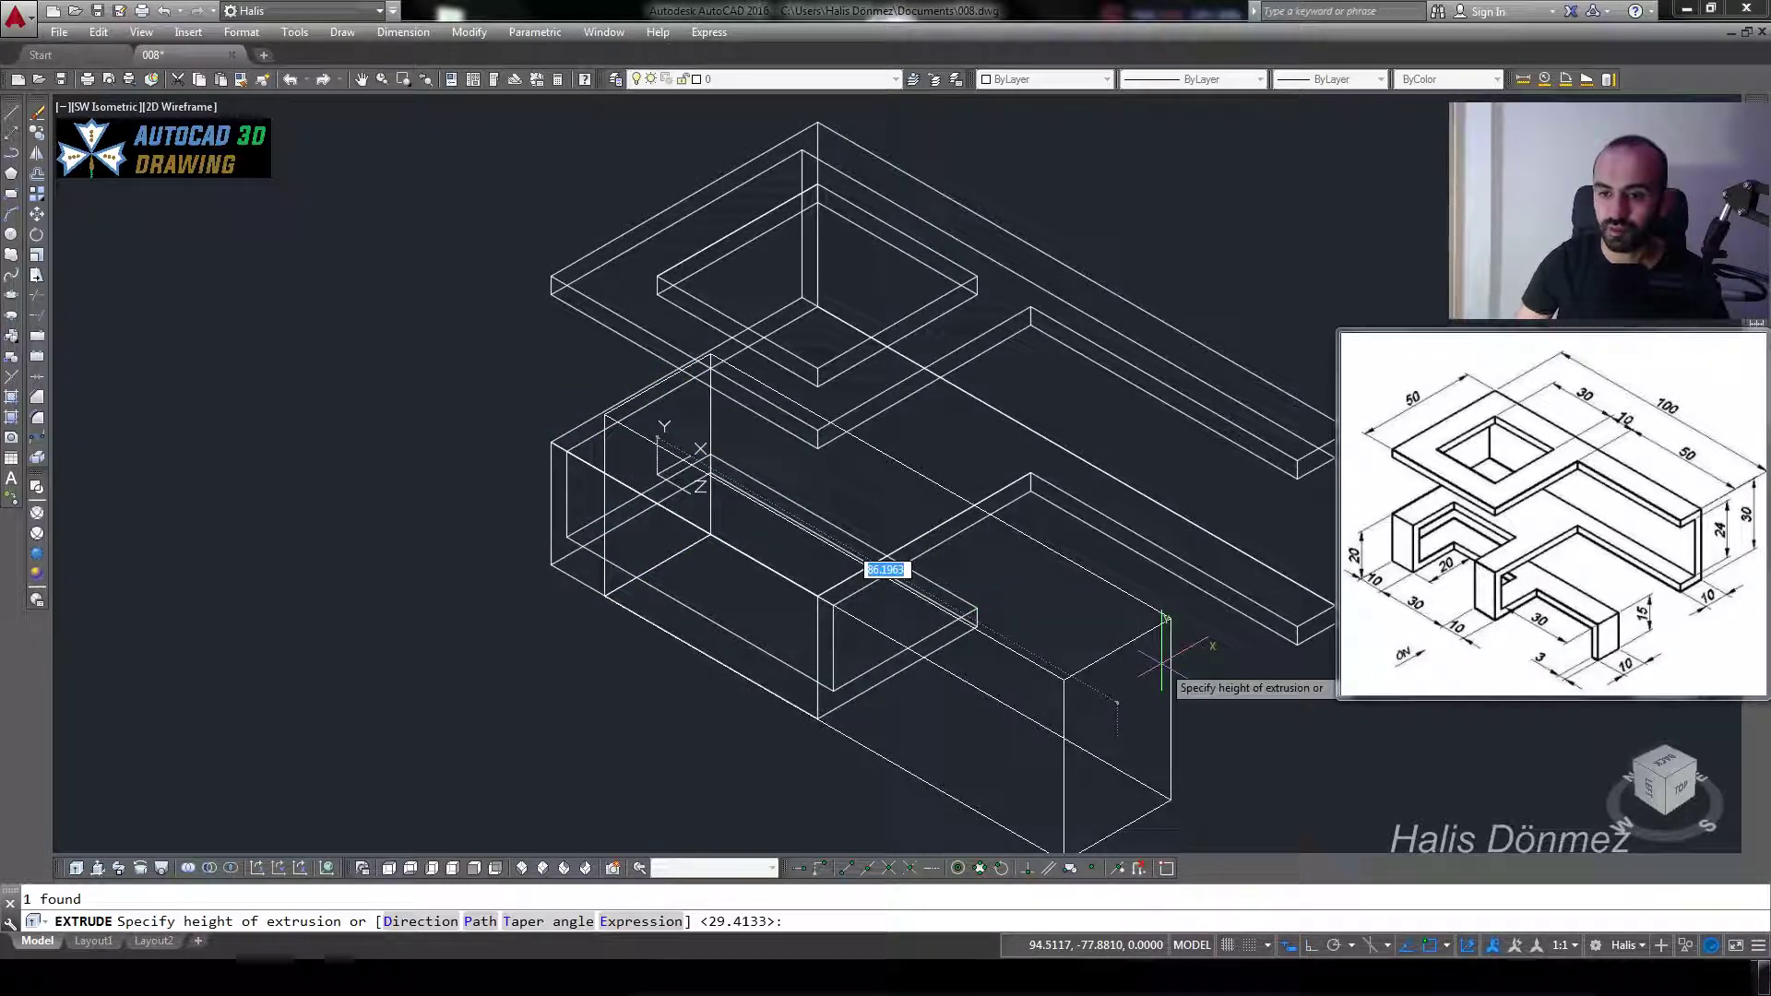
{"action": "key", "text": "Return"}
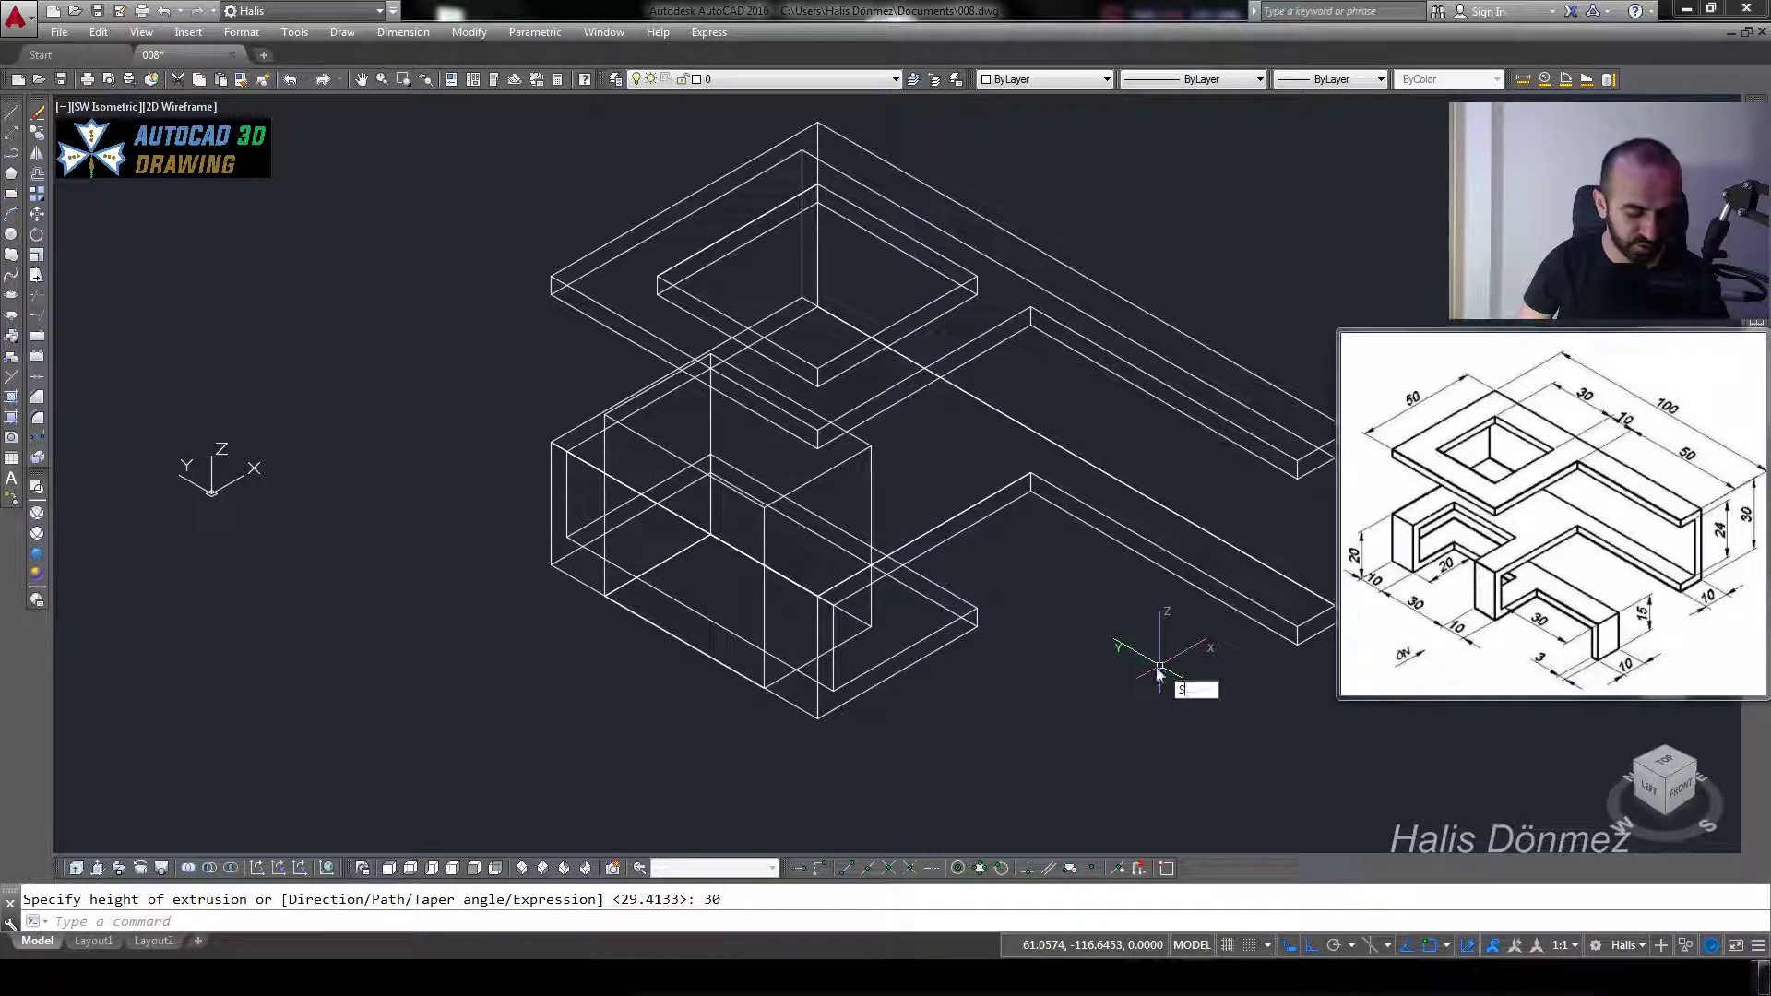
- Subtract the new 30-unit box from the lower block to notch its left end
{"action": "type", "text": "u"}
{"action": "key", "text": "Return"}
{"action": "left_click_drag", "start_coordinate": [1008, 620], "coordinate": [917, 711]}
{"action": "key", "text": "Return"}
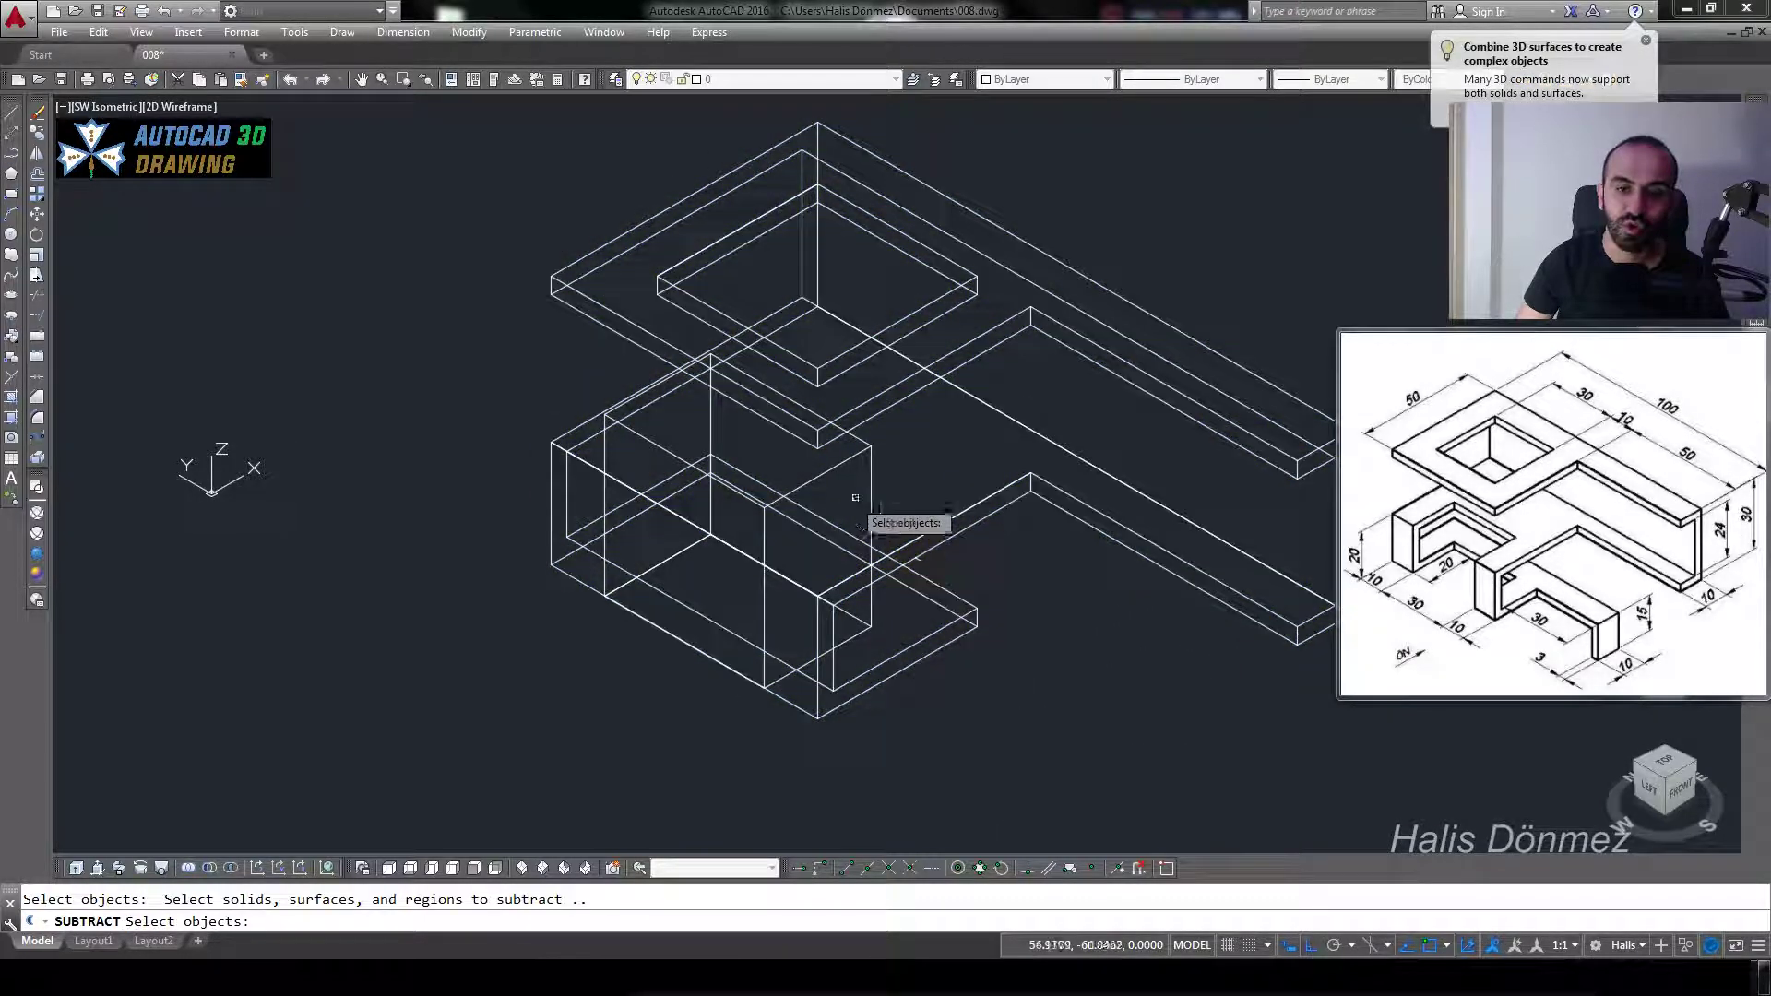
{"action": "left_click", "coordinate": [854, 498]}
{"action": "key", "text": "Return"}
{"action": "scroll", "coordinate": [974, 550], "scroll_direction": "down", "scroll_amount": 2}
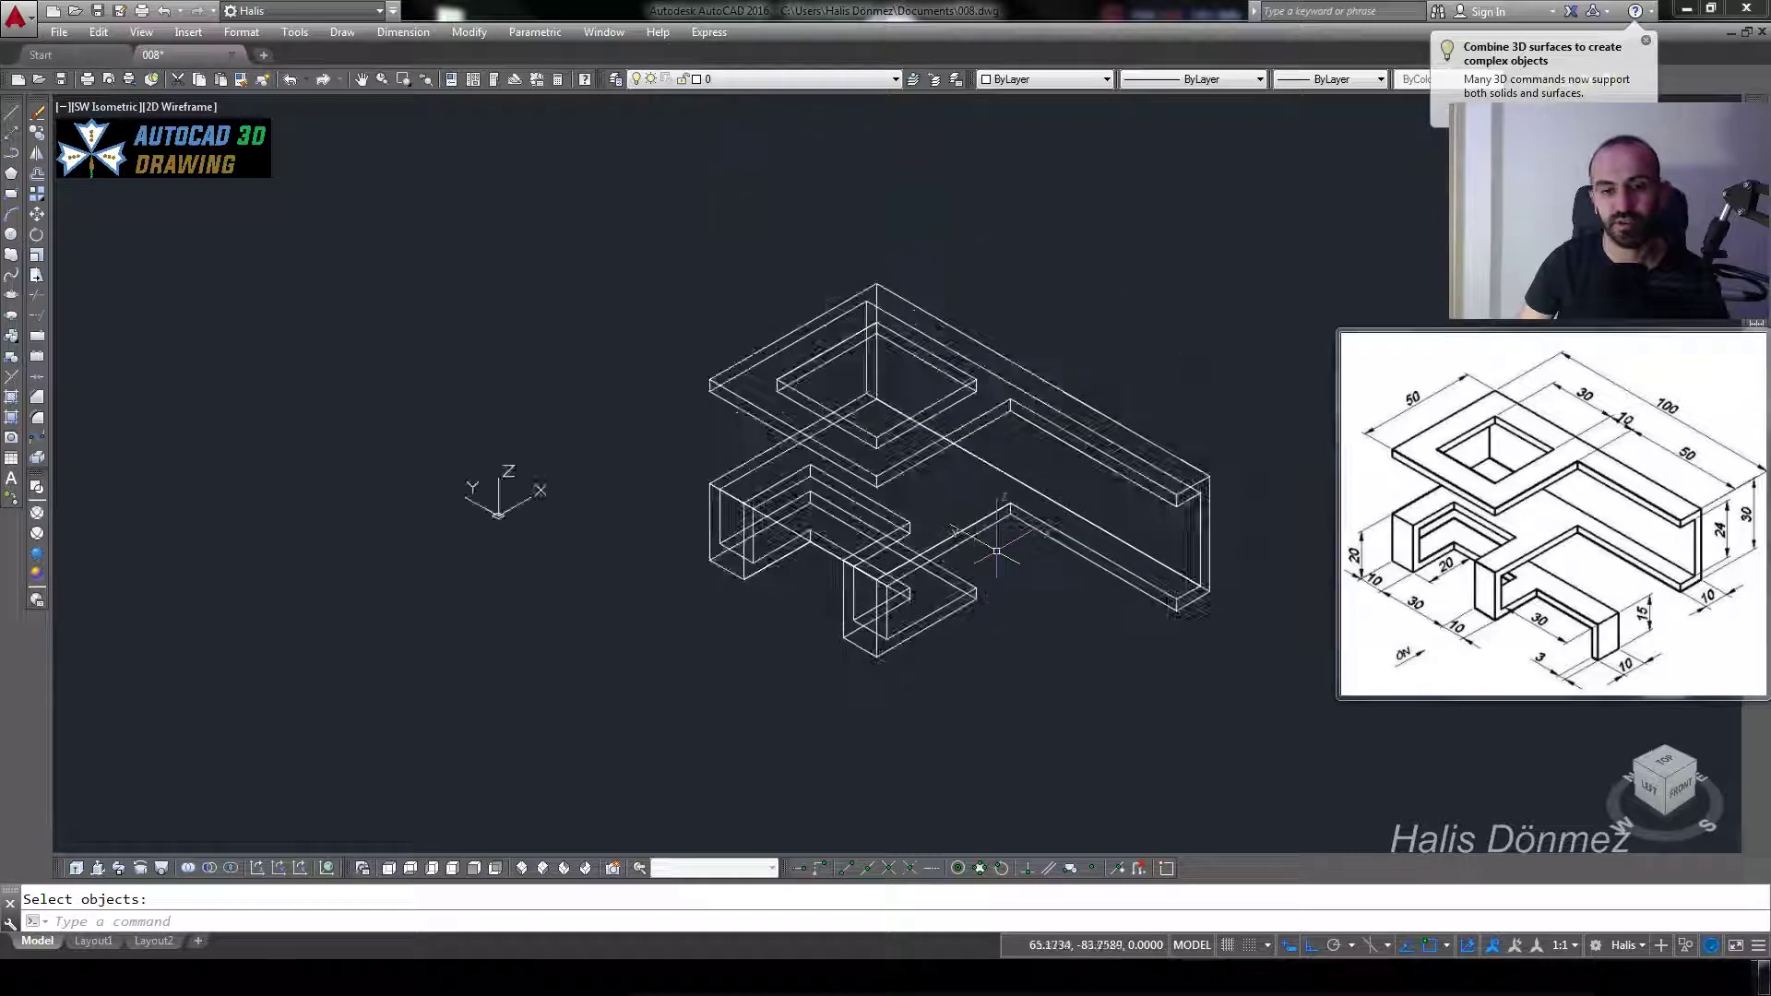
{"action": "scroll", "coordinate": [961, 554], "scroll_direction": "up", "scroll_amount": 2}
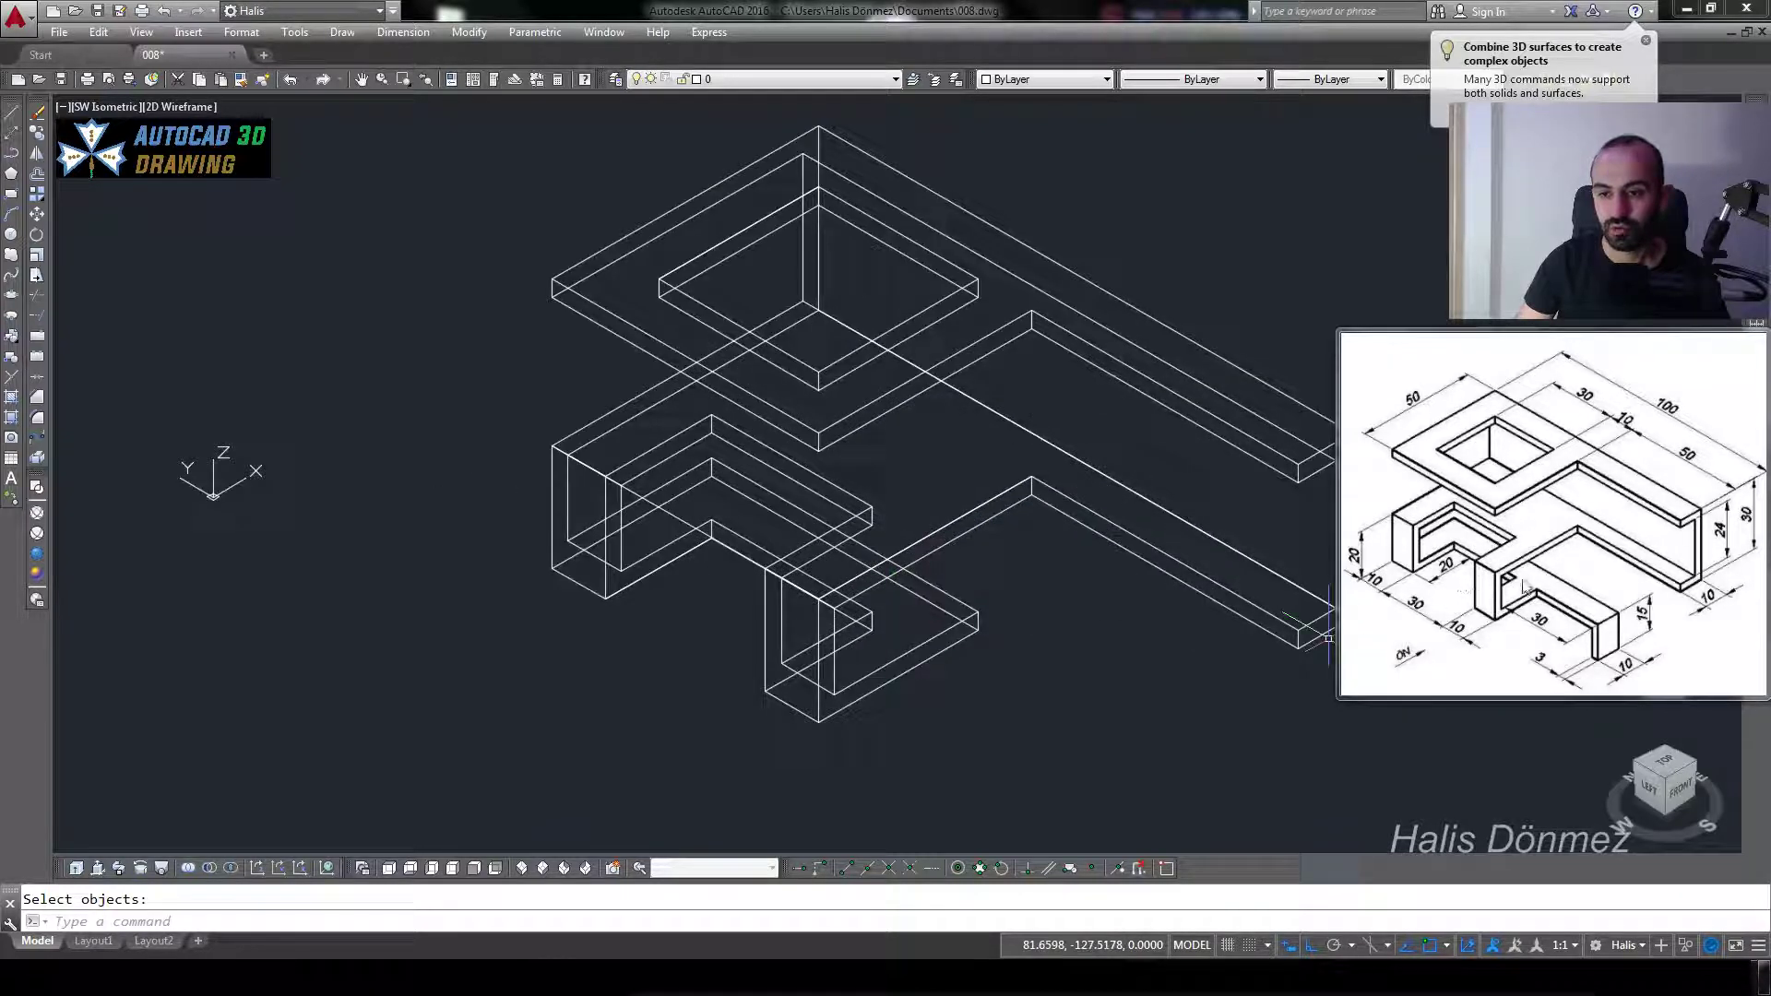
{"action": "scroll", "coordinate": [1357, 636], "scroll_direction": "down", "scroll_amount": 2}
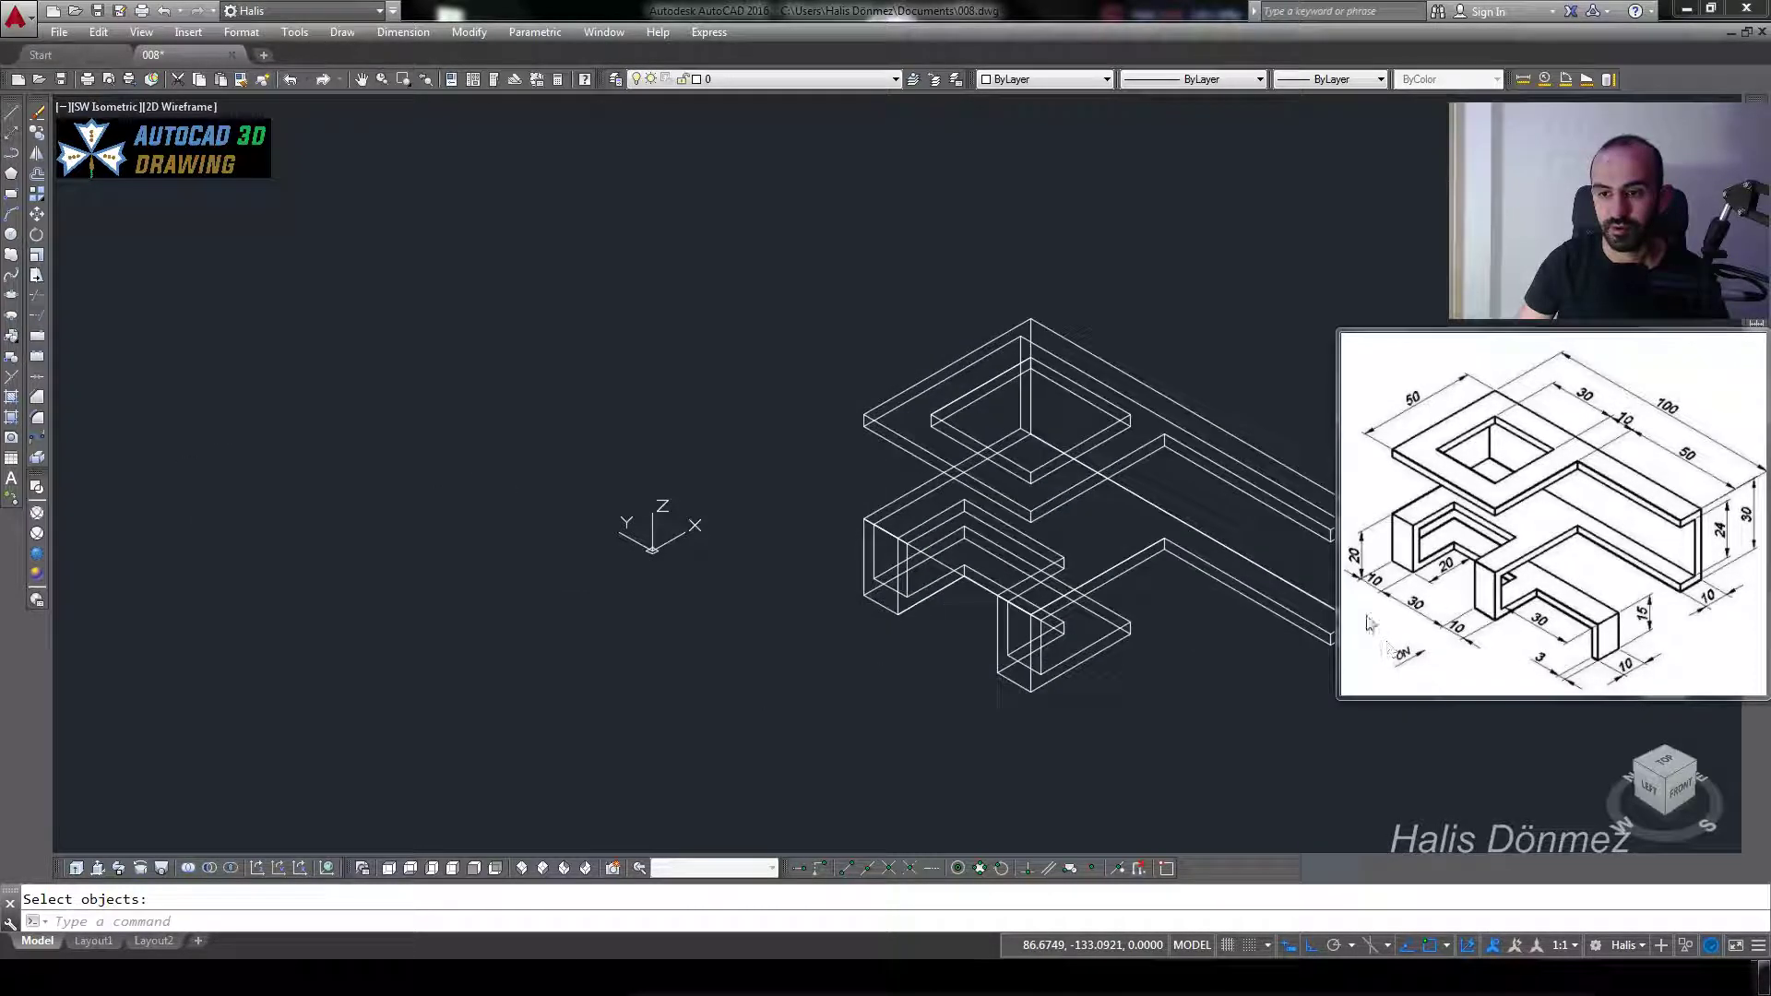
{"action": "key", "text": "Escape"}
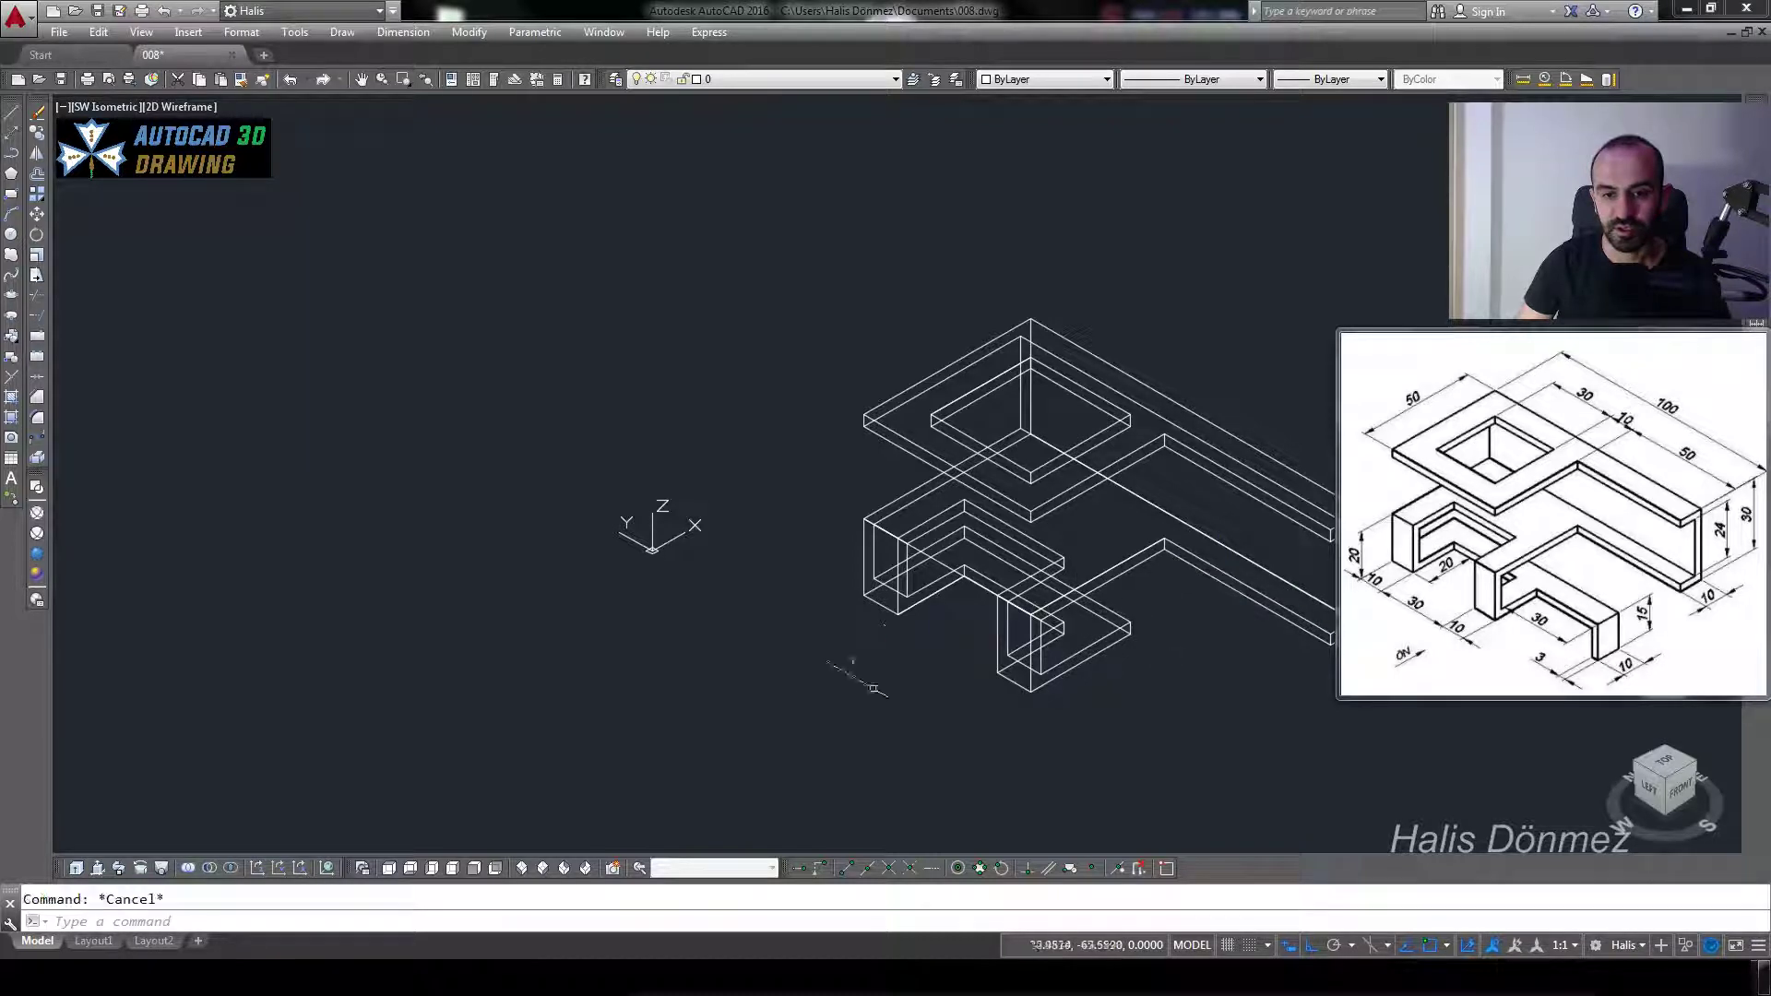
{"action": "left_click", "coordinate": [729, 683]}
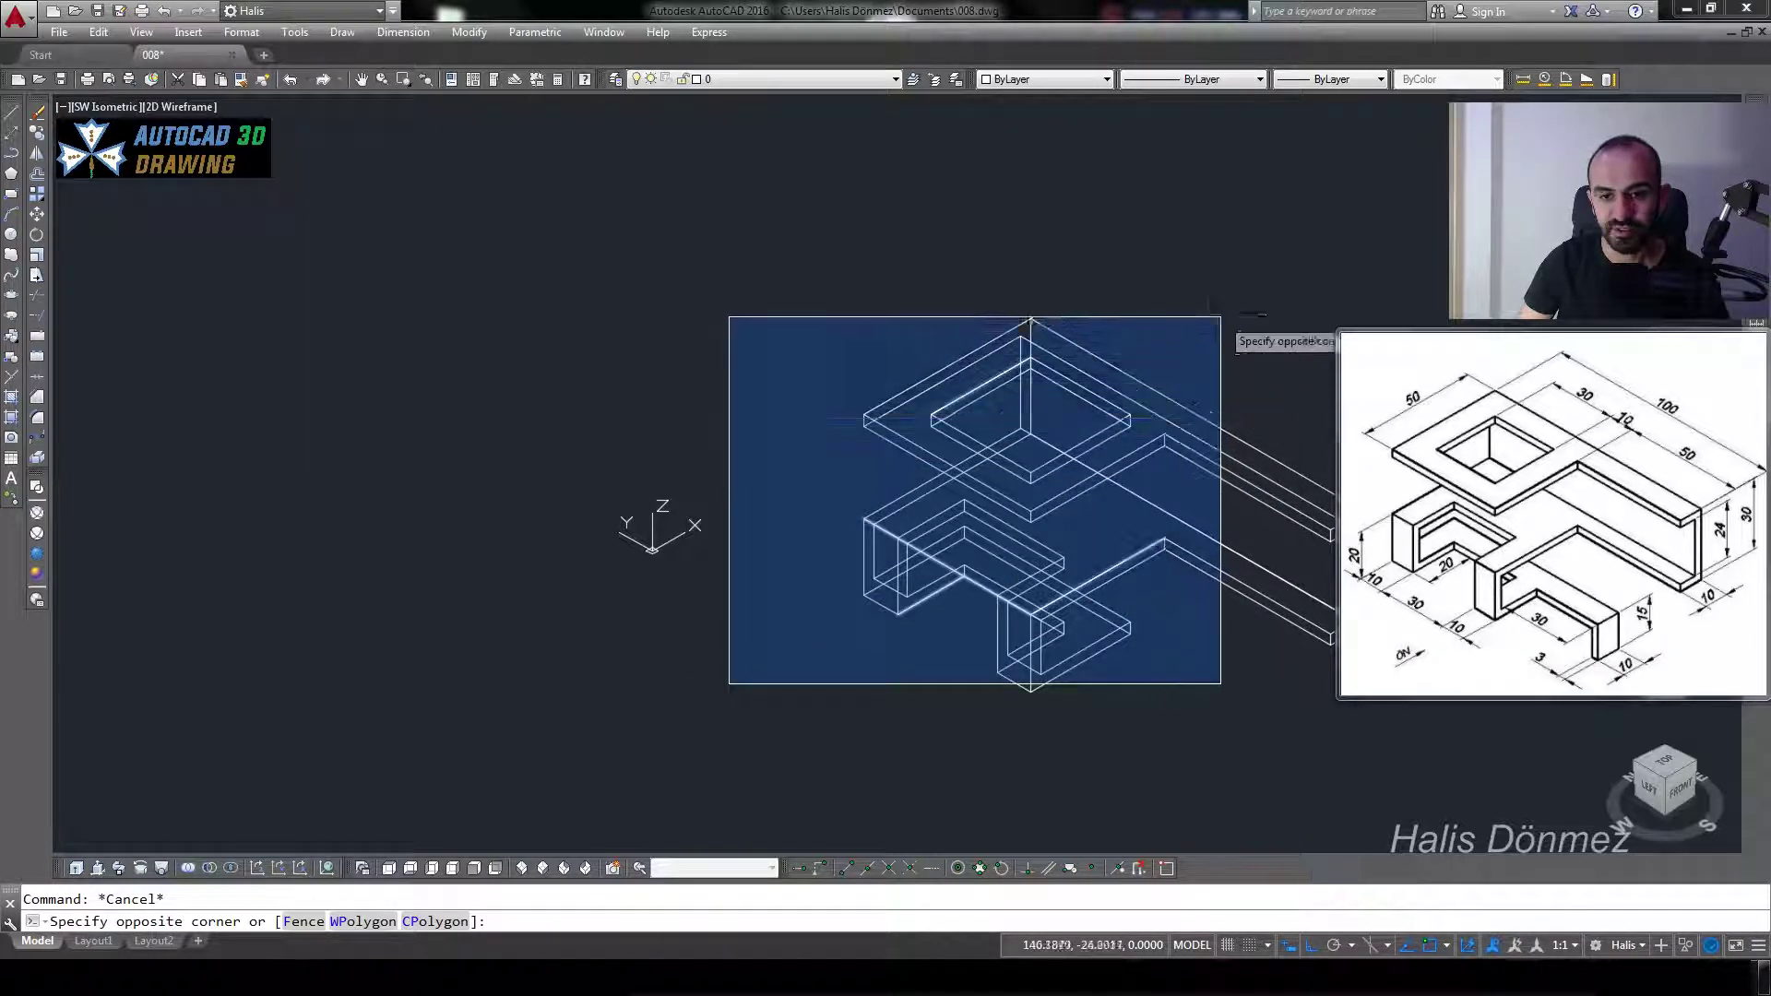
{"action": "left_click", "coordinate": [1221, 316]}
{"action": "key", "text": "Return"}
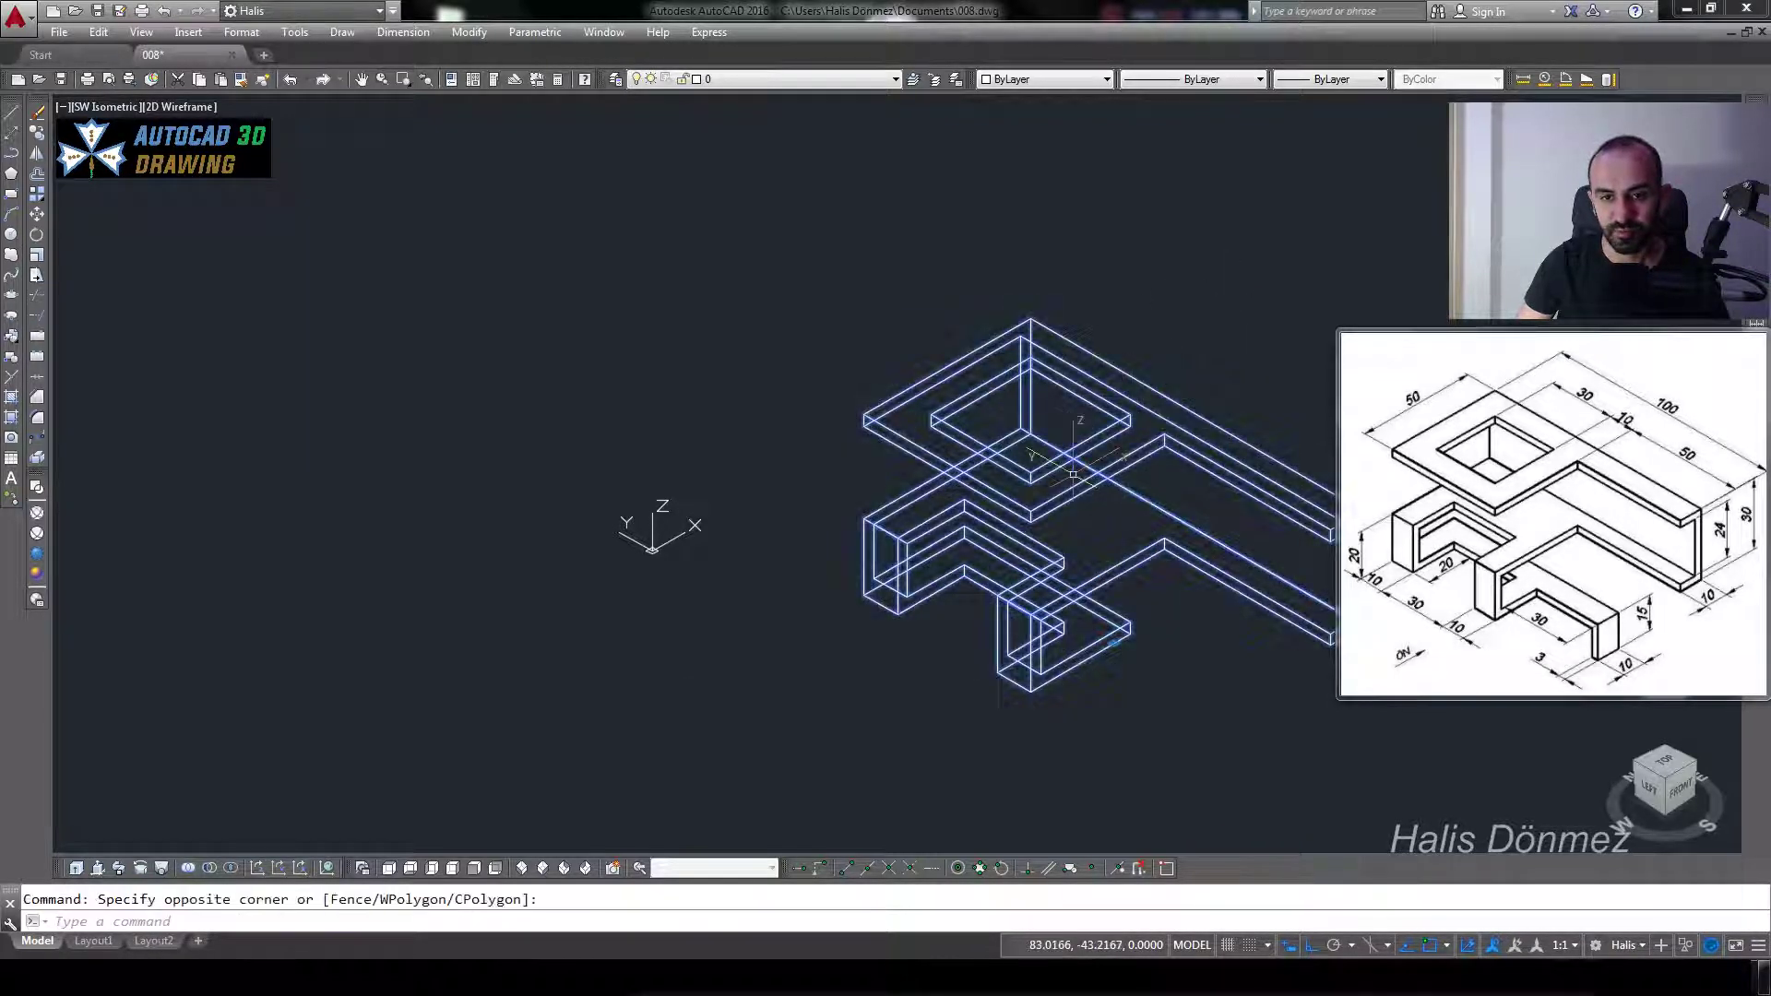
{"action": "type", "text": "m"}
{"action": "key", "text": "Return"}
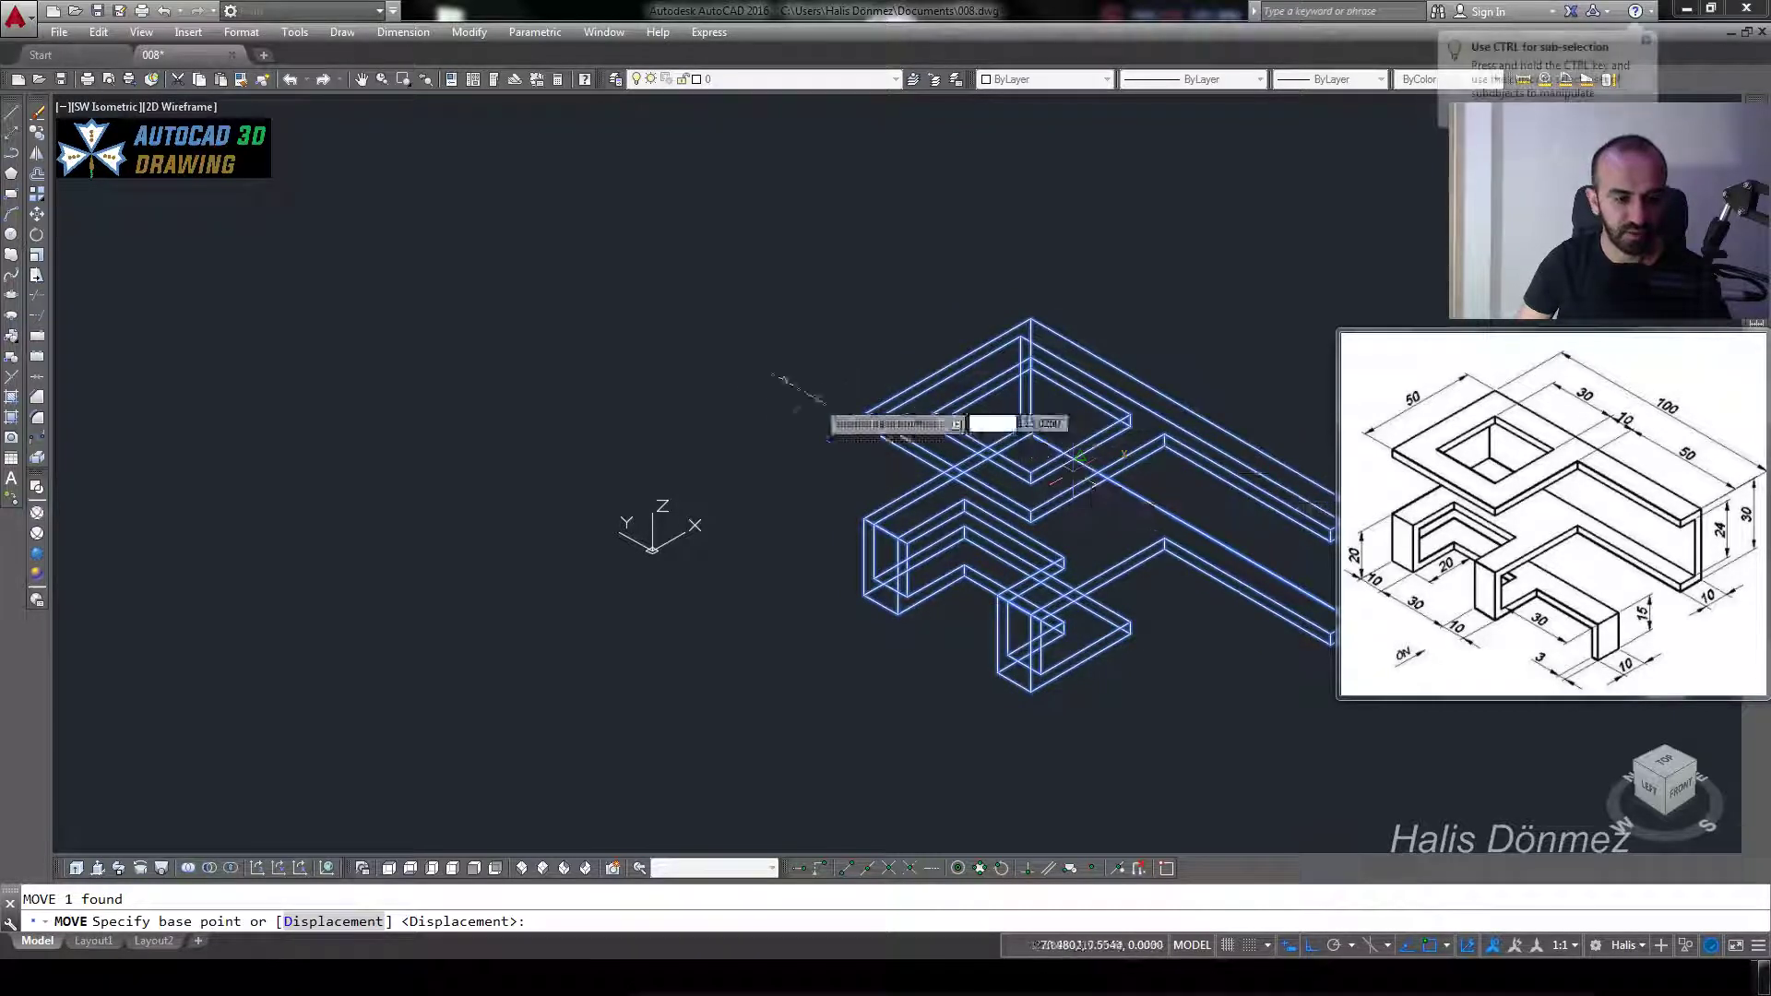
{"action": "left_click", "coordinate": [793, 383]}
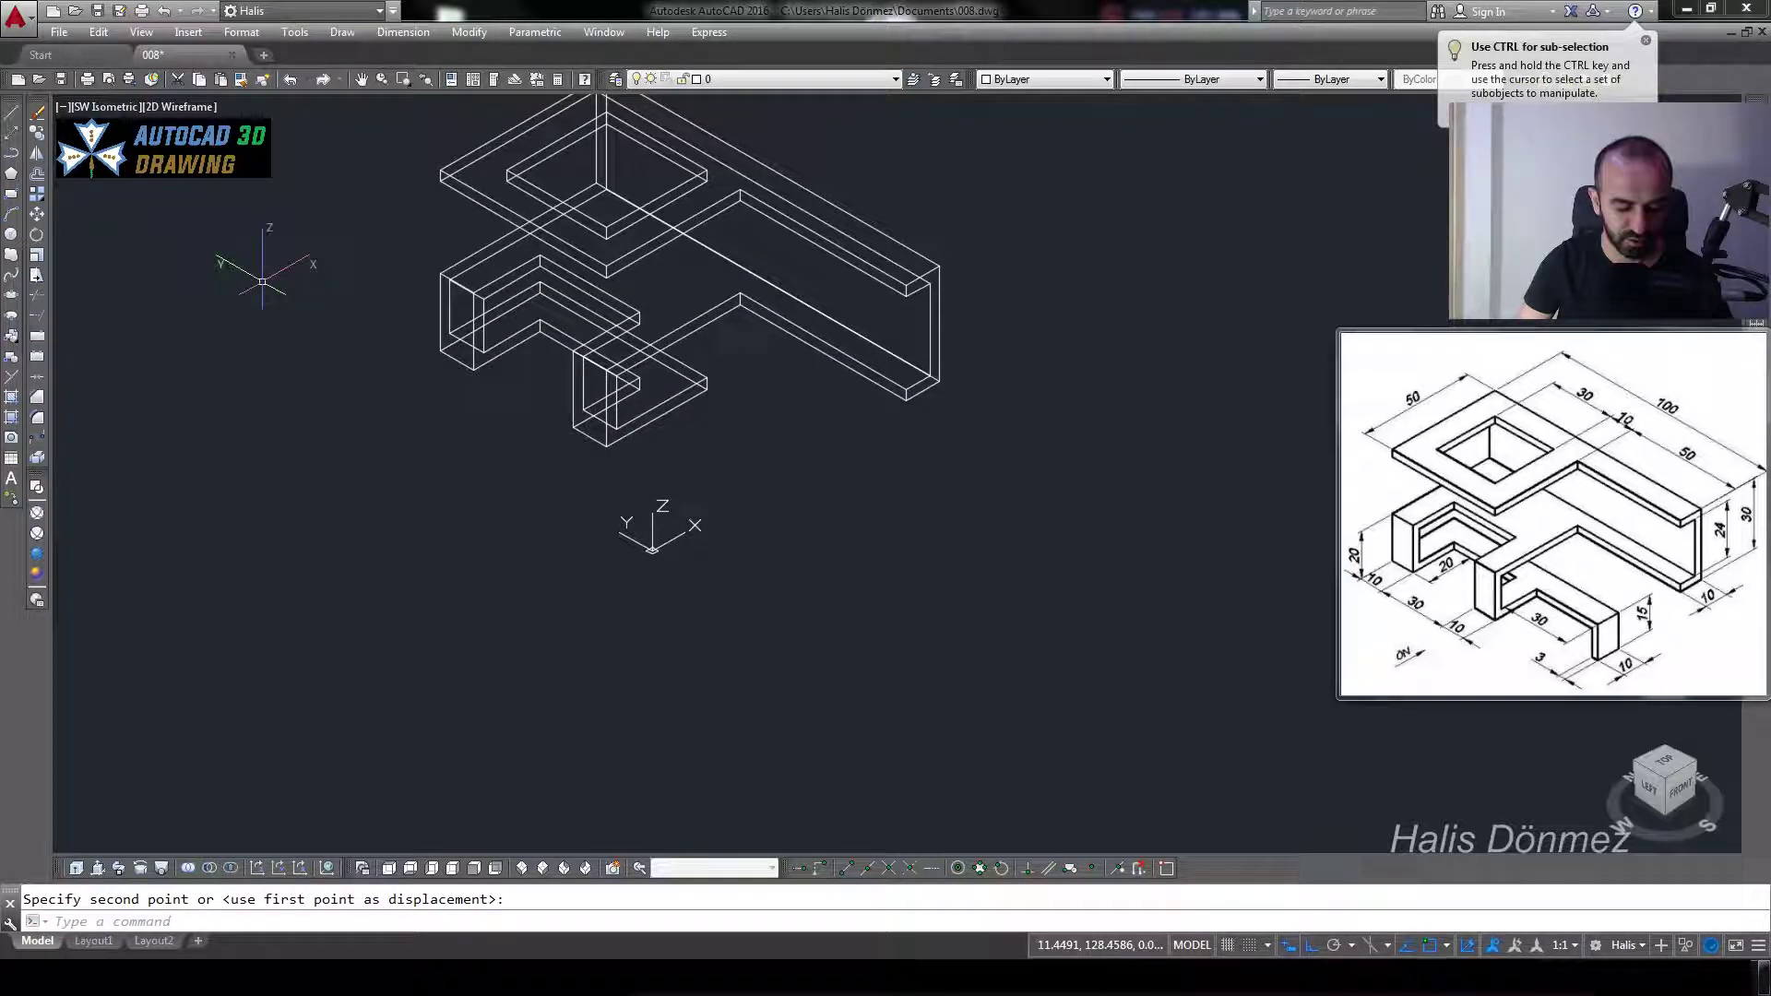
{"action": "key", "text": "Escape"}
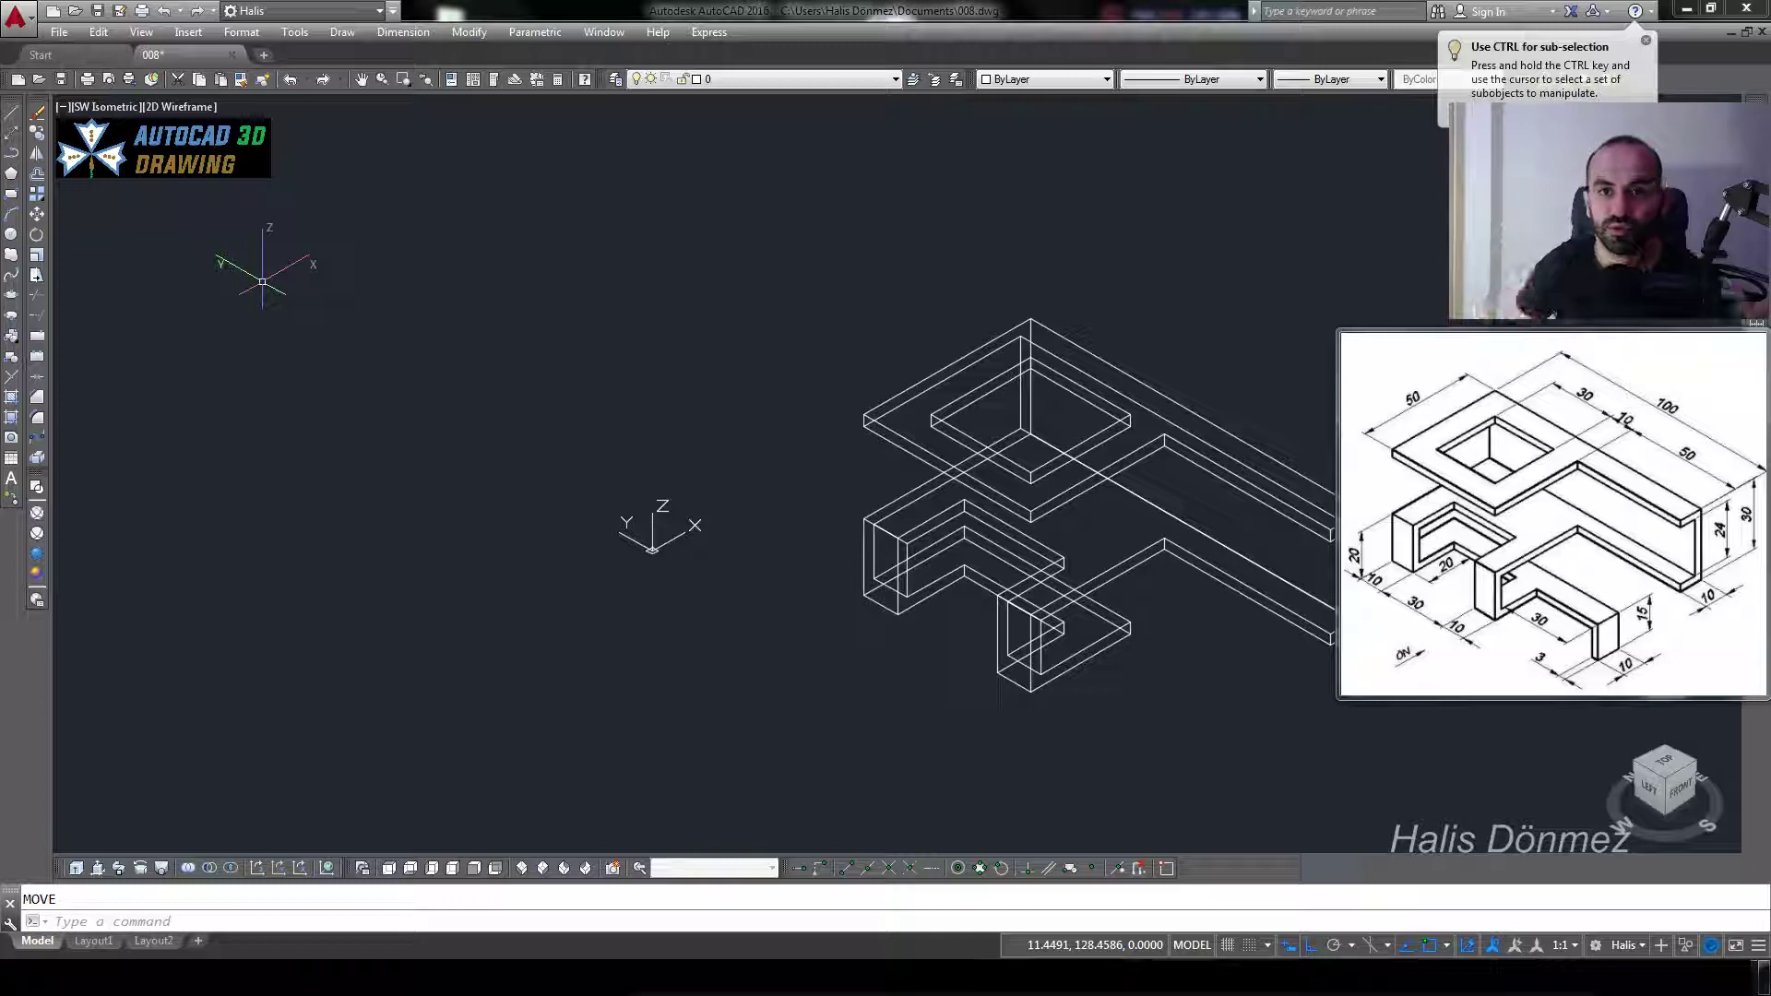
{"action": "middle_click_drag", "start_coordinate": [1143, 529], "coordinate": [898, 464]}
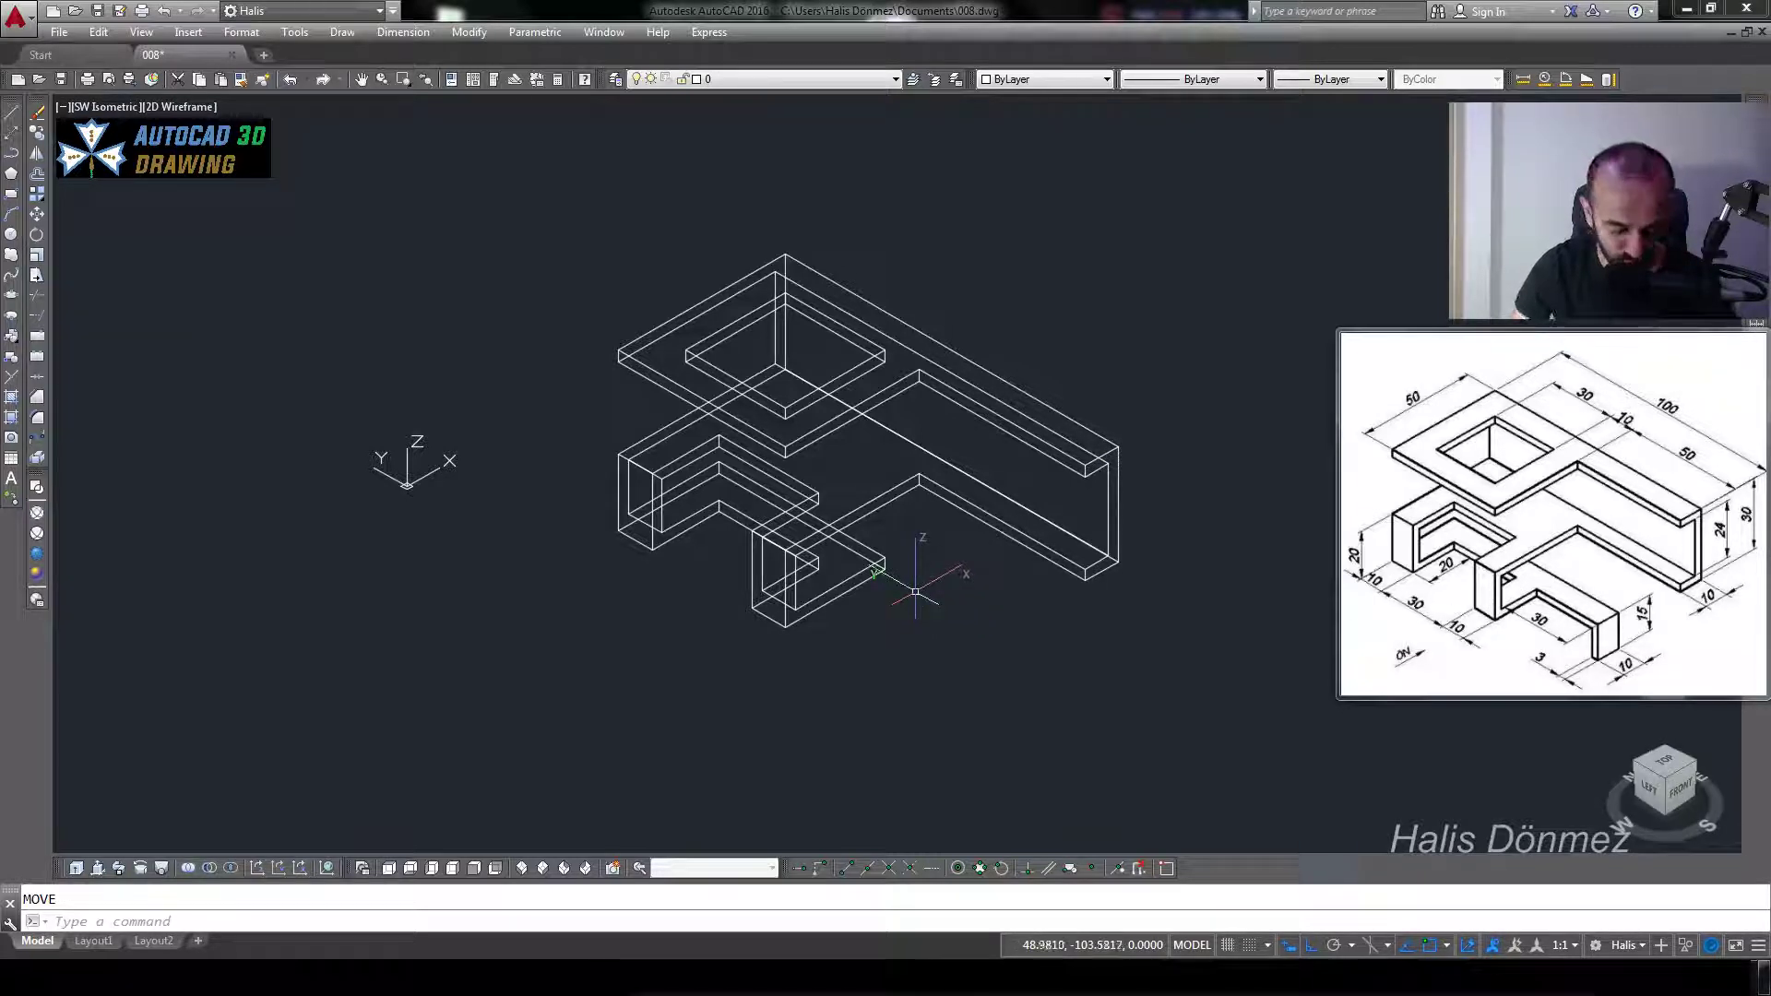
- Draw a 10-unit line and move it onto the notched lower block
{"action": "type", "text": "l"}
{"action": "key", "text": "Return"}
{"action": "left_click", "coordinate": [973, 616]}
{"action": "type", "text": "10"}
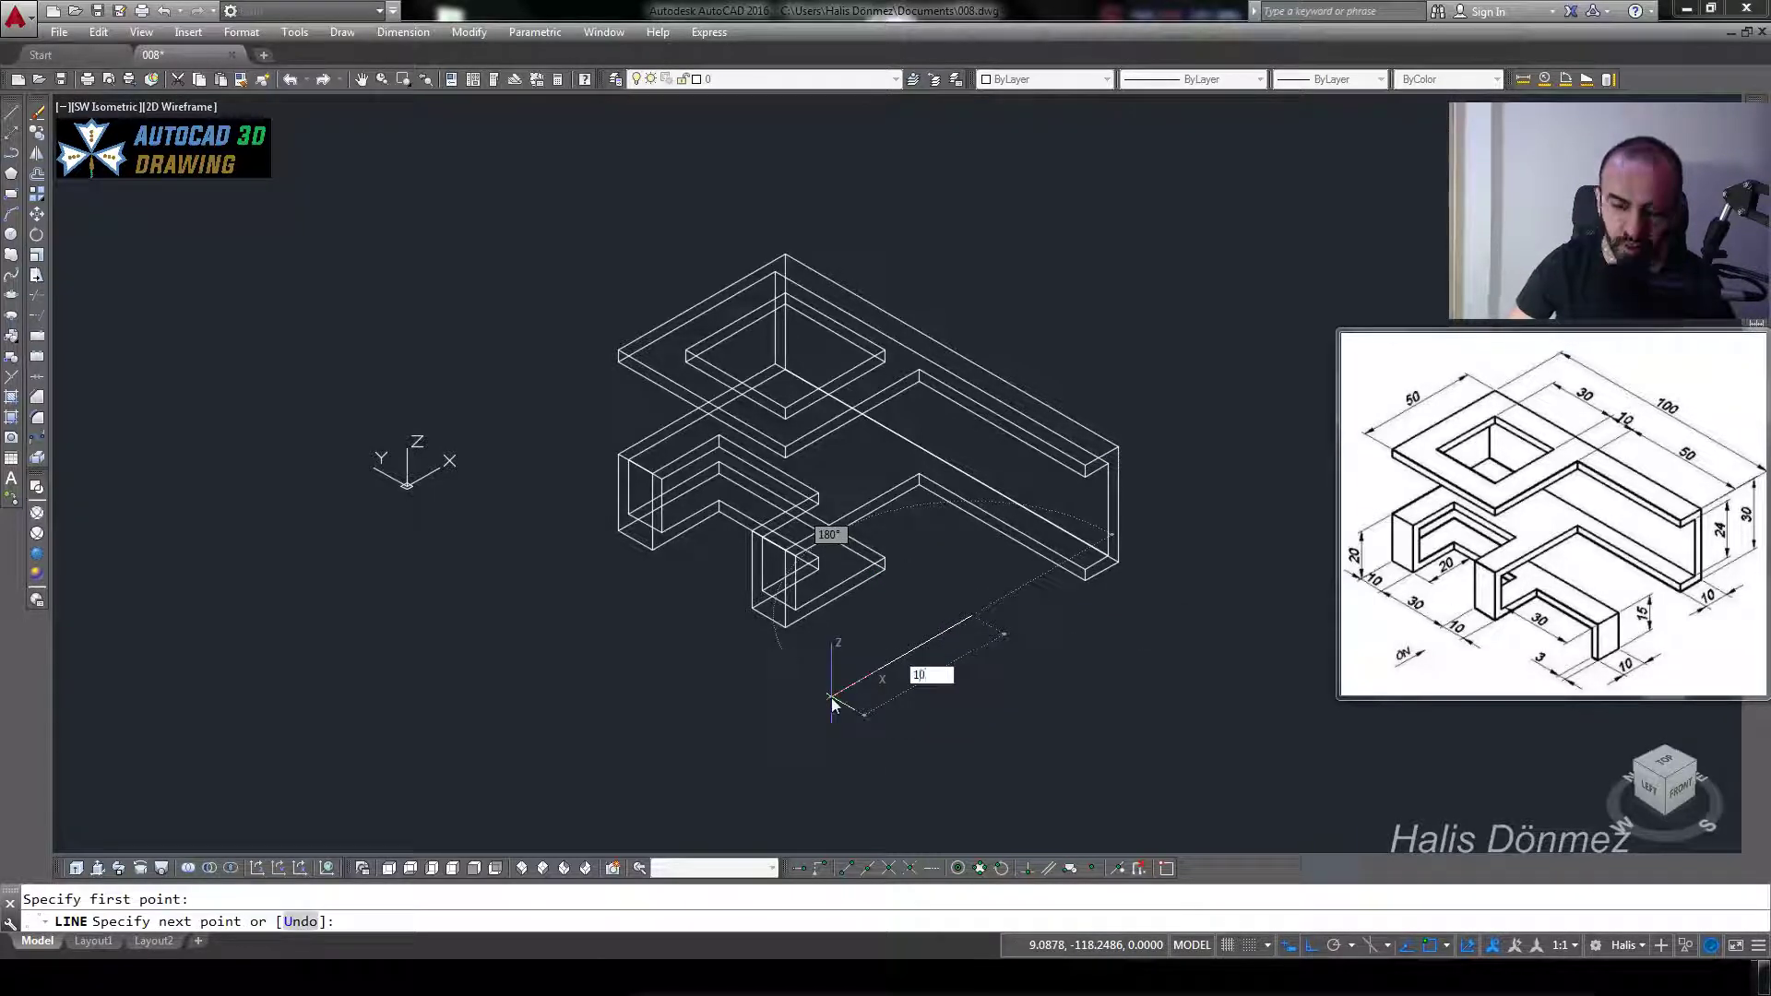
{"action": "key", "text": "Return"}
{"action": "key", "text": "Escape"}
{"action": "scroll", "coordinate": [974, 645], "scroll_direction": "up", "scroll_amount": 2}
{"action": "left_click_drag", "start_coordinate": [964, 604], "coordinate": [895, 678]}
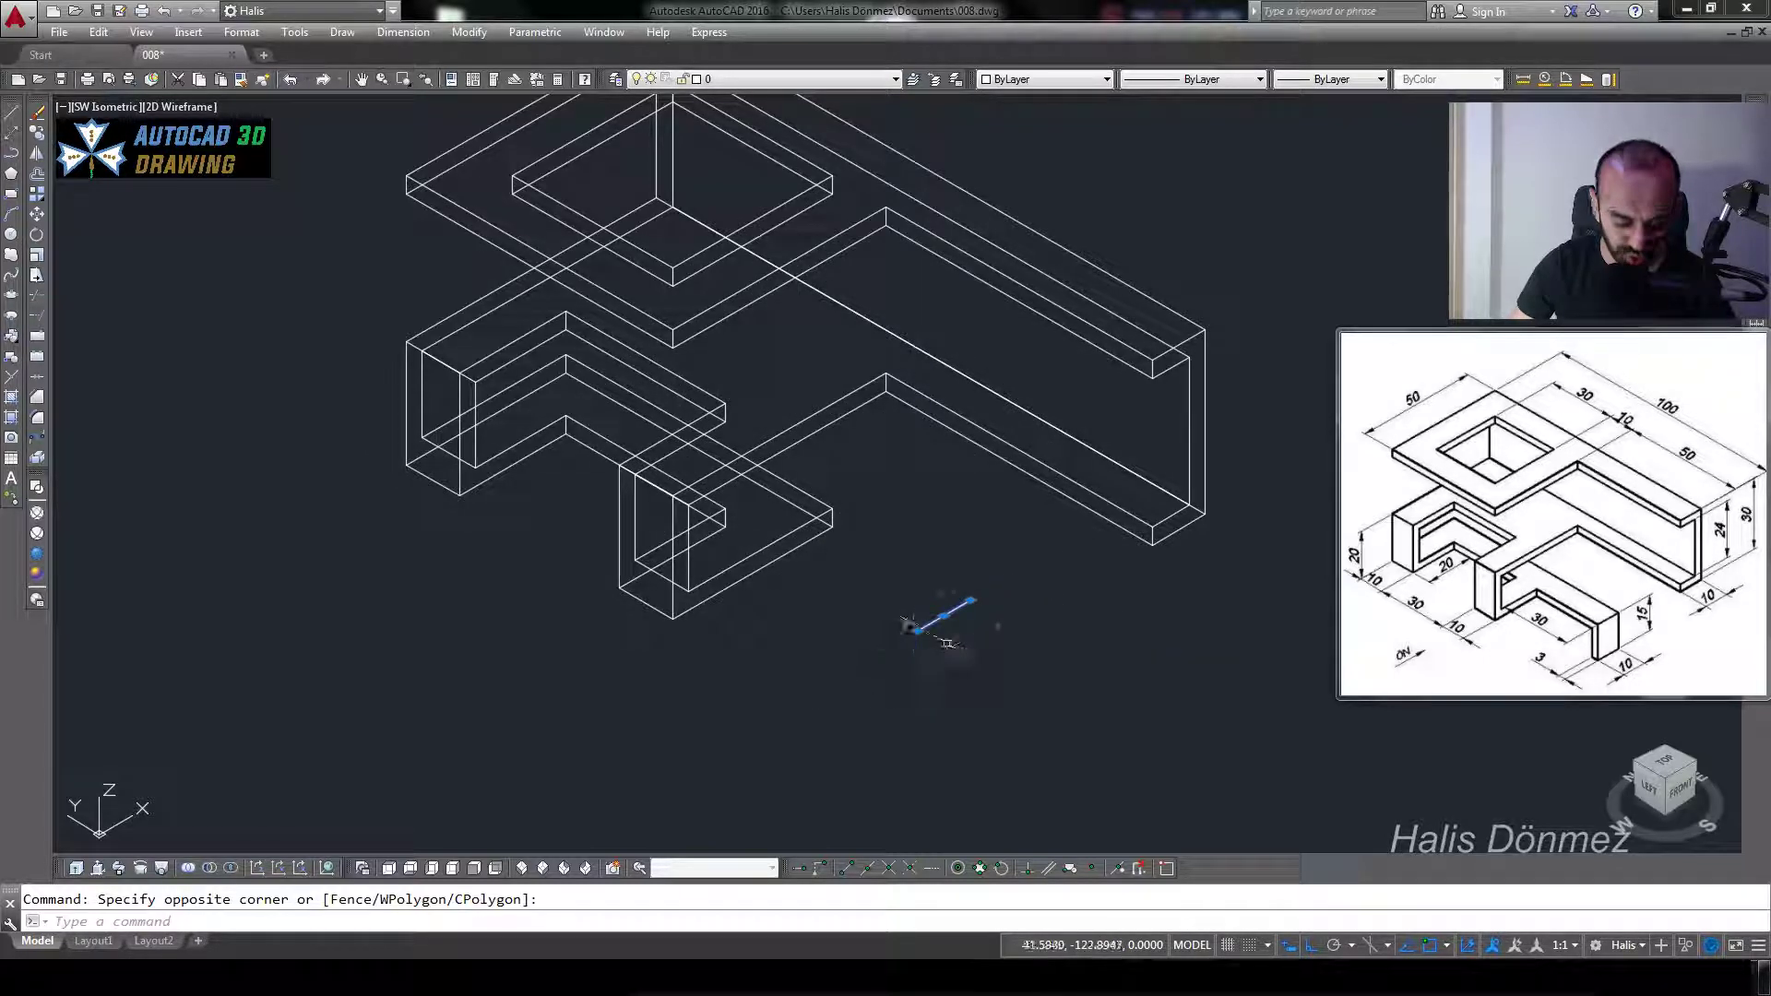
{"action": "type", "text": "m"}
{"action": "key", "text": "Return"}
{"action": "left_click", "coordinate": [970, 599]}
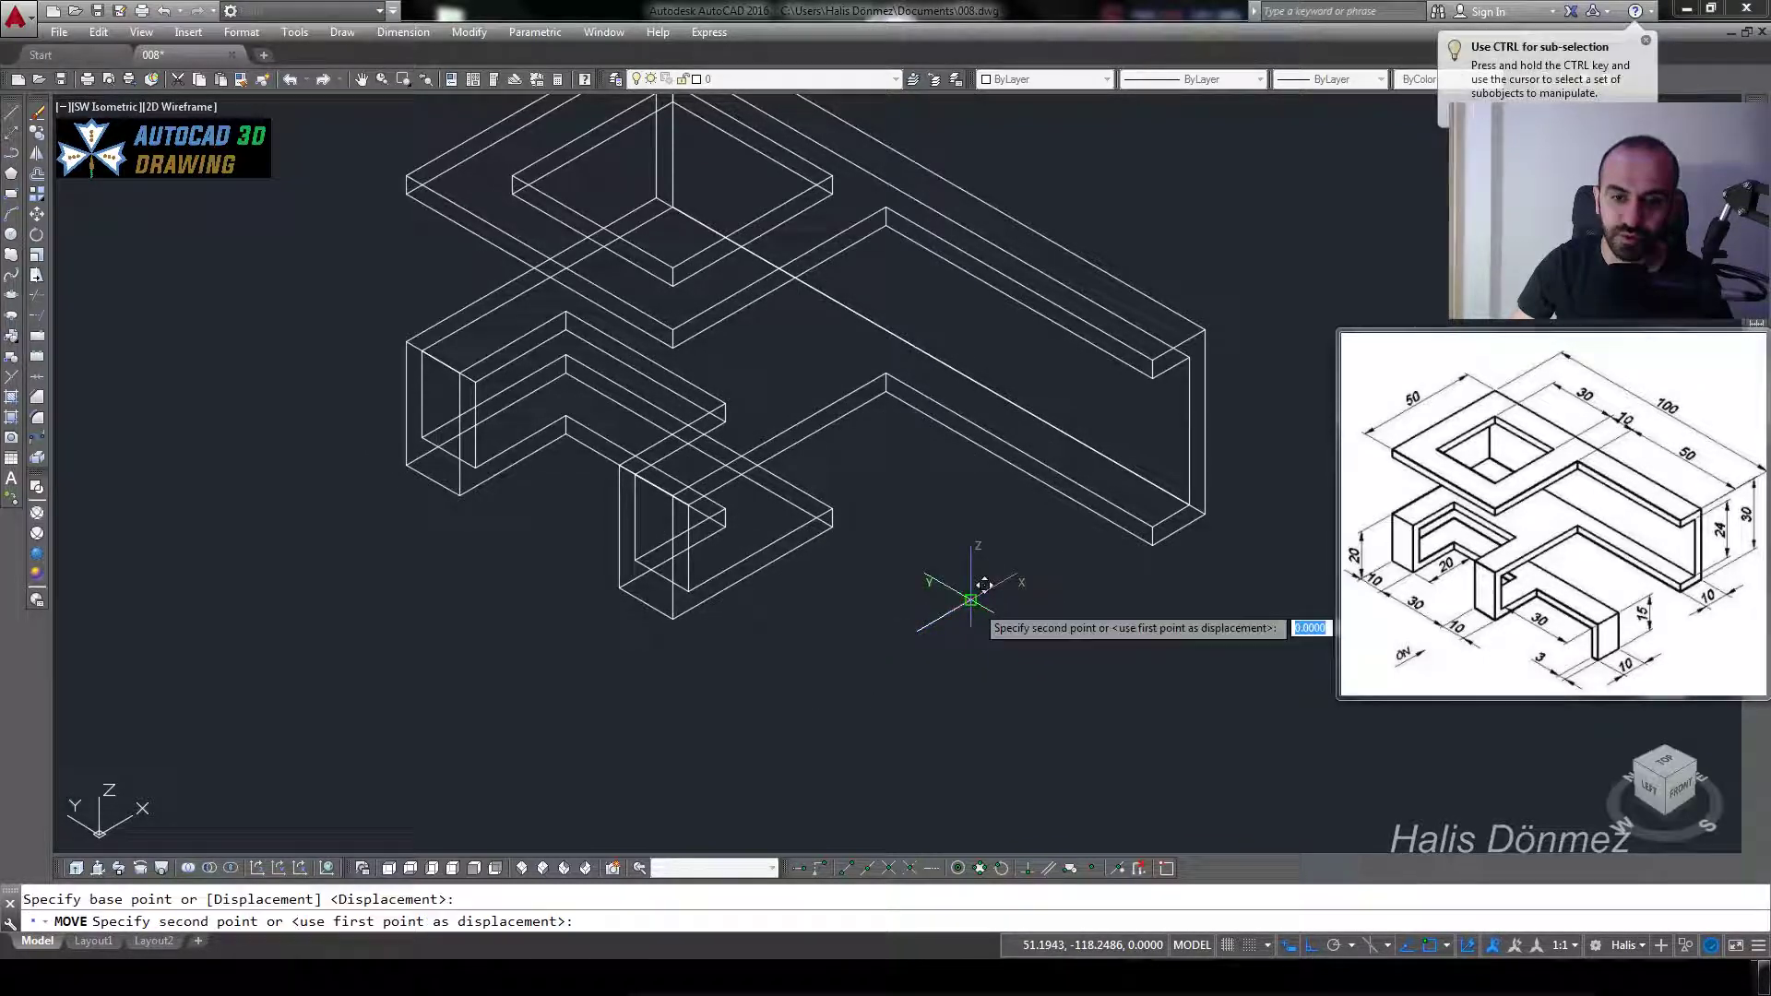
{"action": "left_click", "coordinate": [812, 503]}
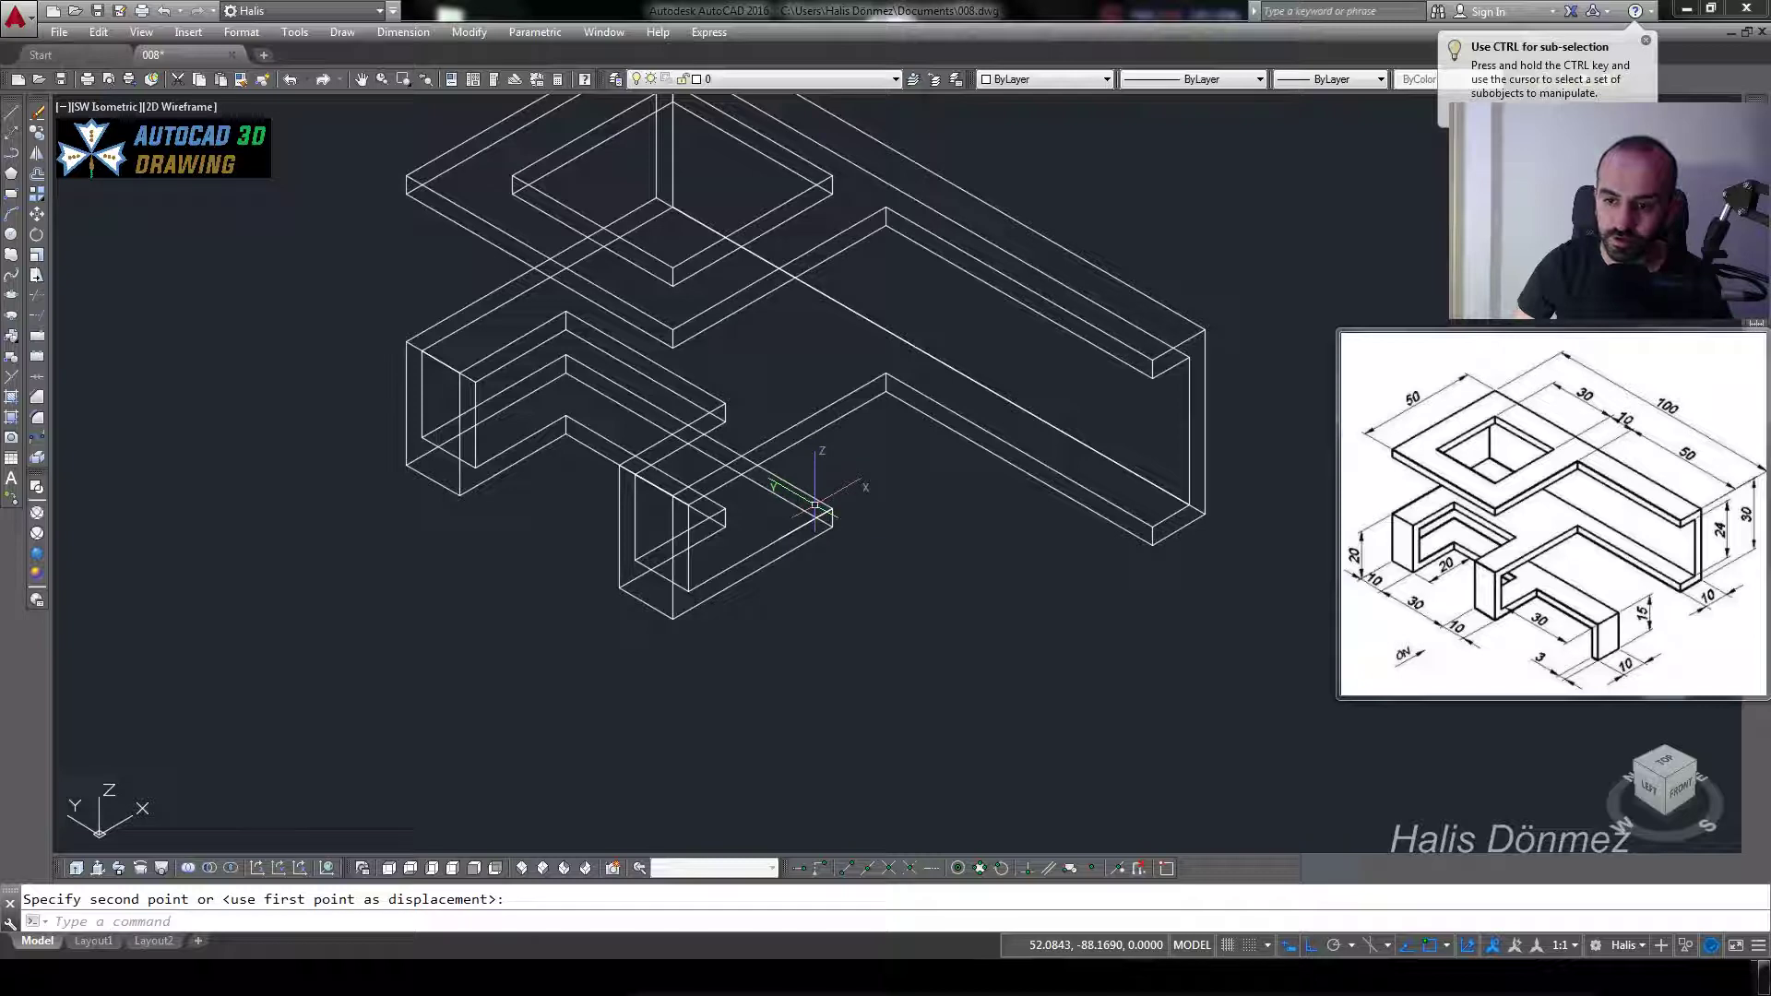
- Extrude the short line into a thin profile
{"action": "type", "text": "EXt"}
{"action": "key", "text": "Return"}
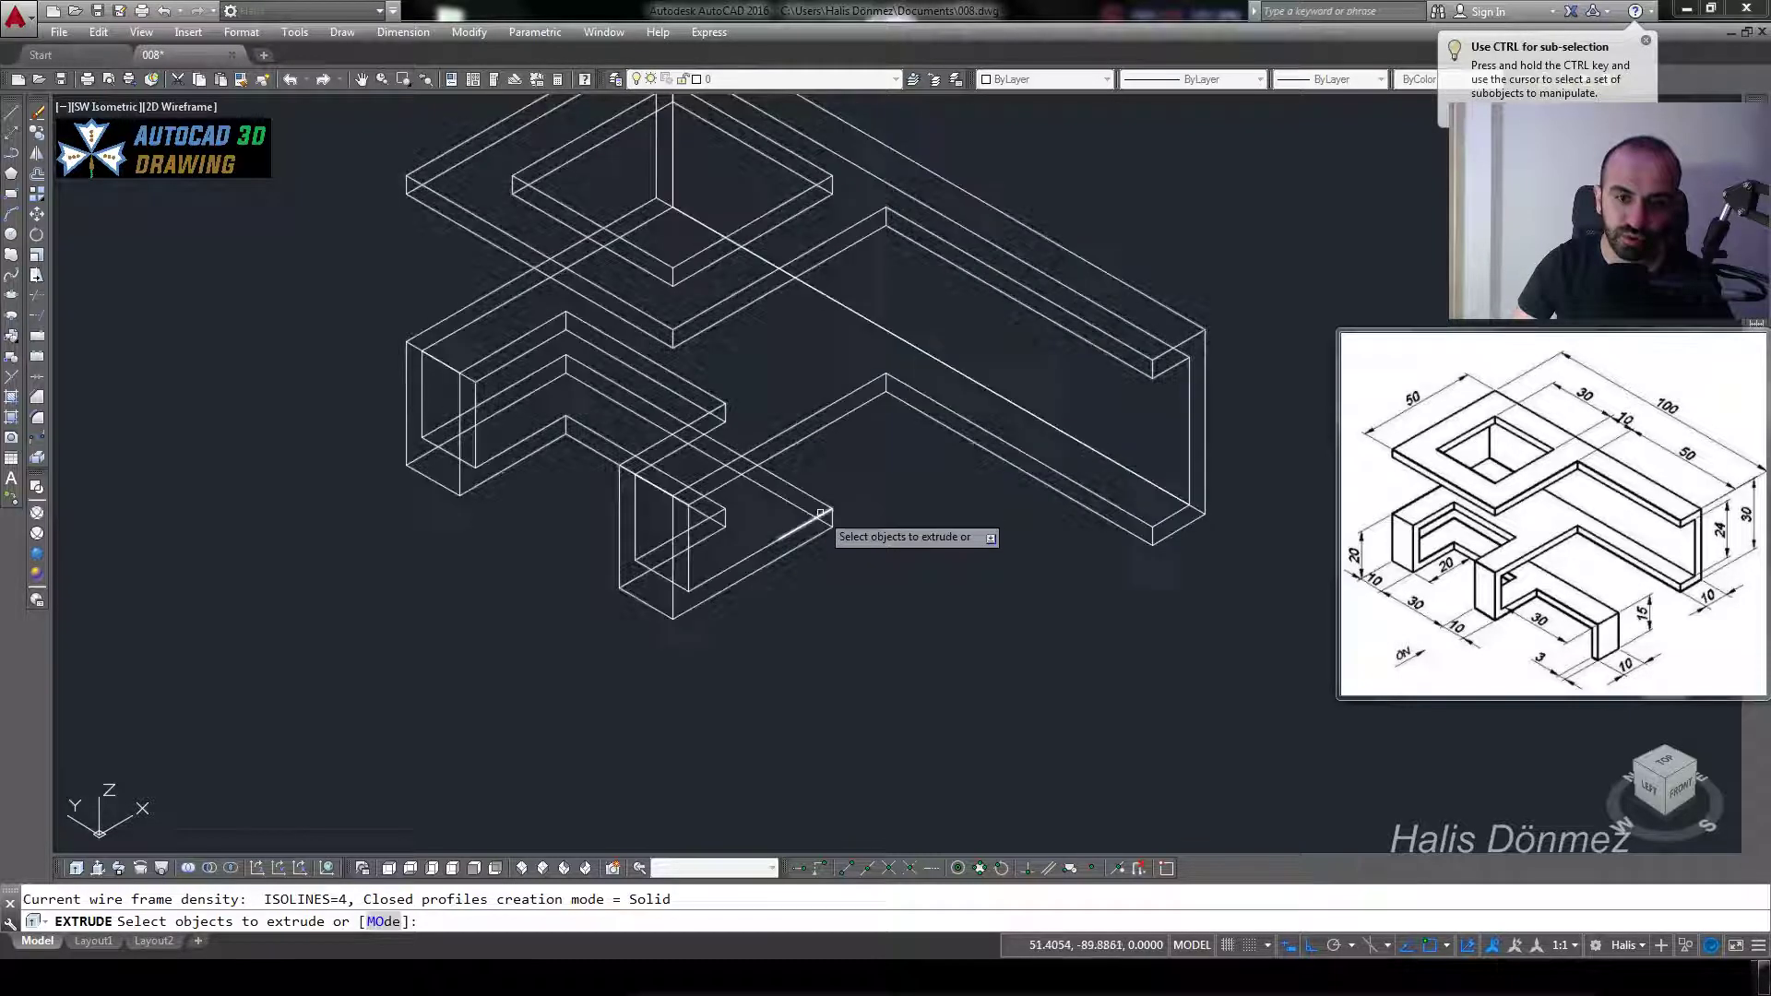
{"action": "left_click", "coordinate": [733, 656]}
{"action": "left_click", "coordinate": [895, 507]}
{"action": "key", "text": "Return"}
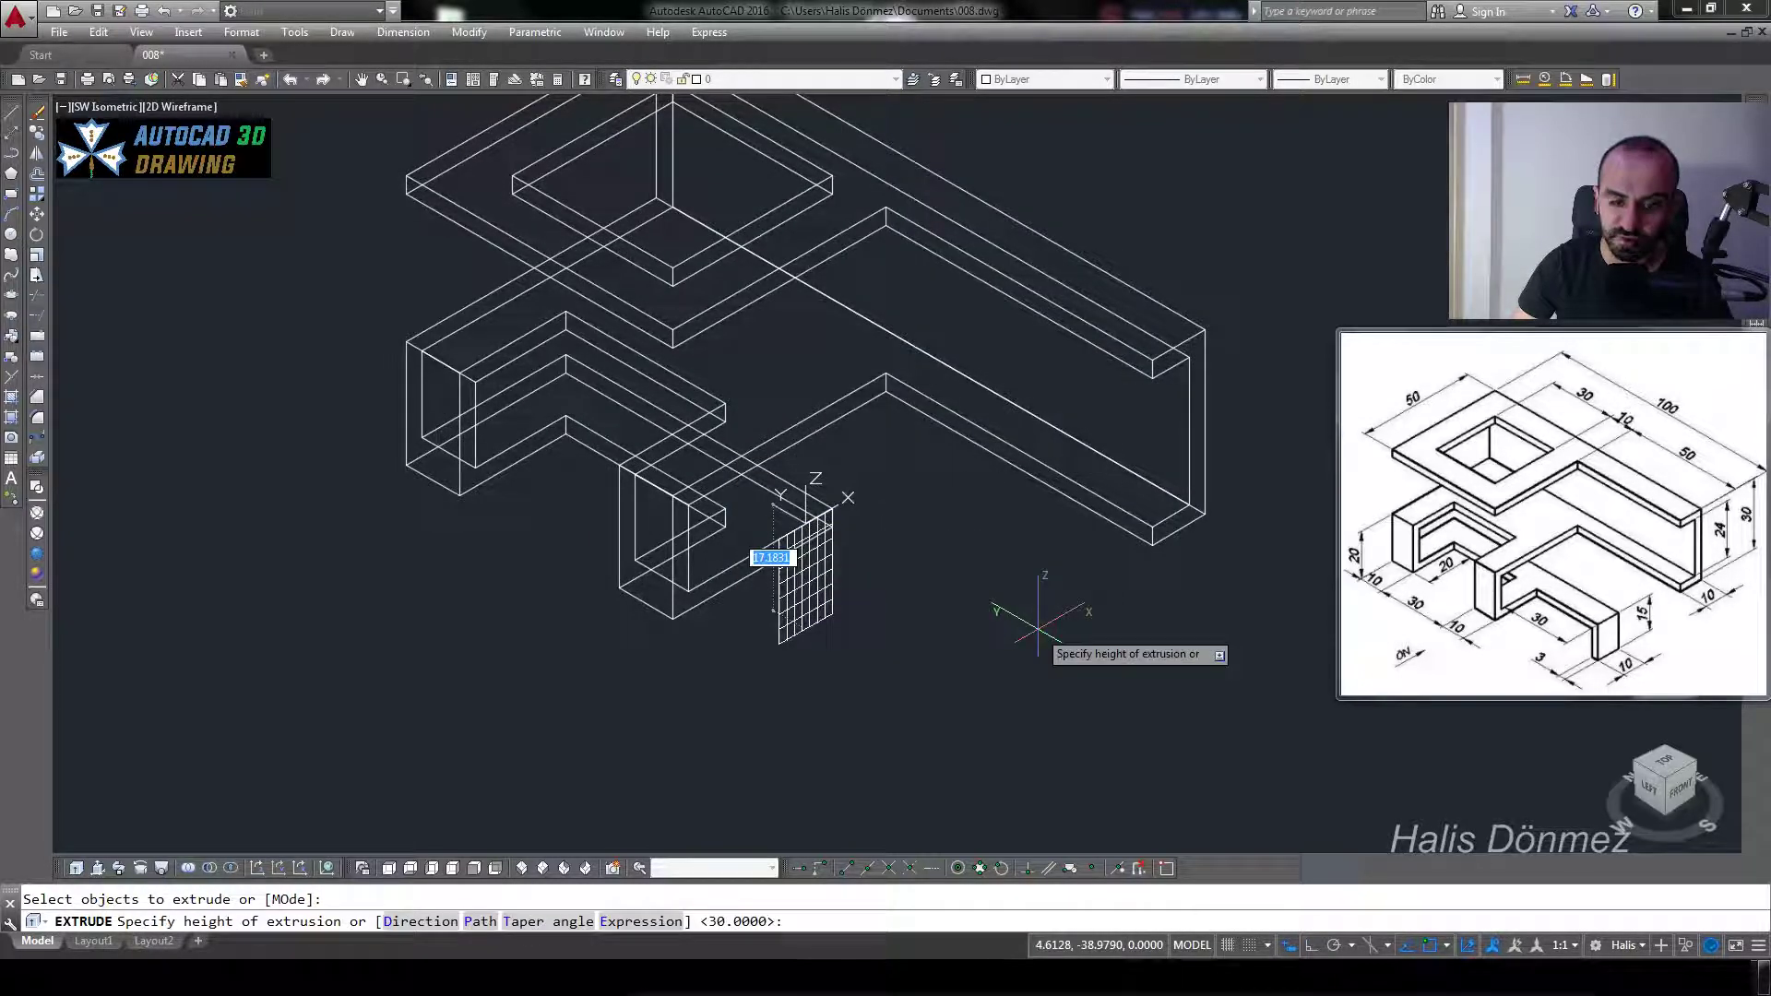
{"action": "type", "text": "3"}
{"action": "key", "text": "Return"}
- Extrude the thin profile 30 units into a flat bar and delete the leftover hatched sliver
{"action": "key", "text": "Return"}
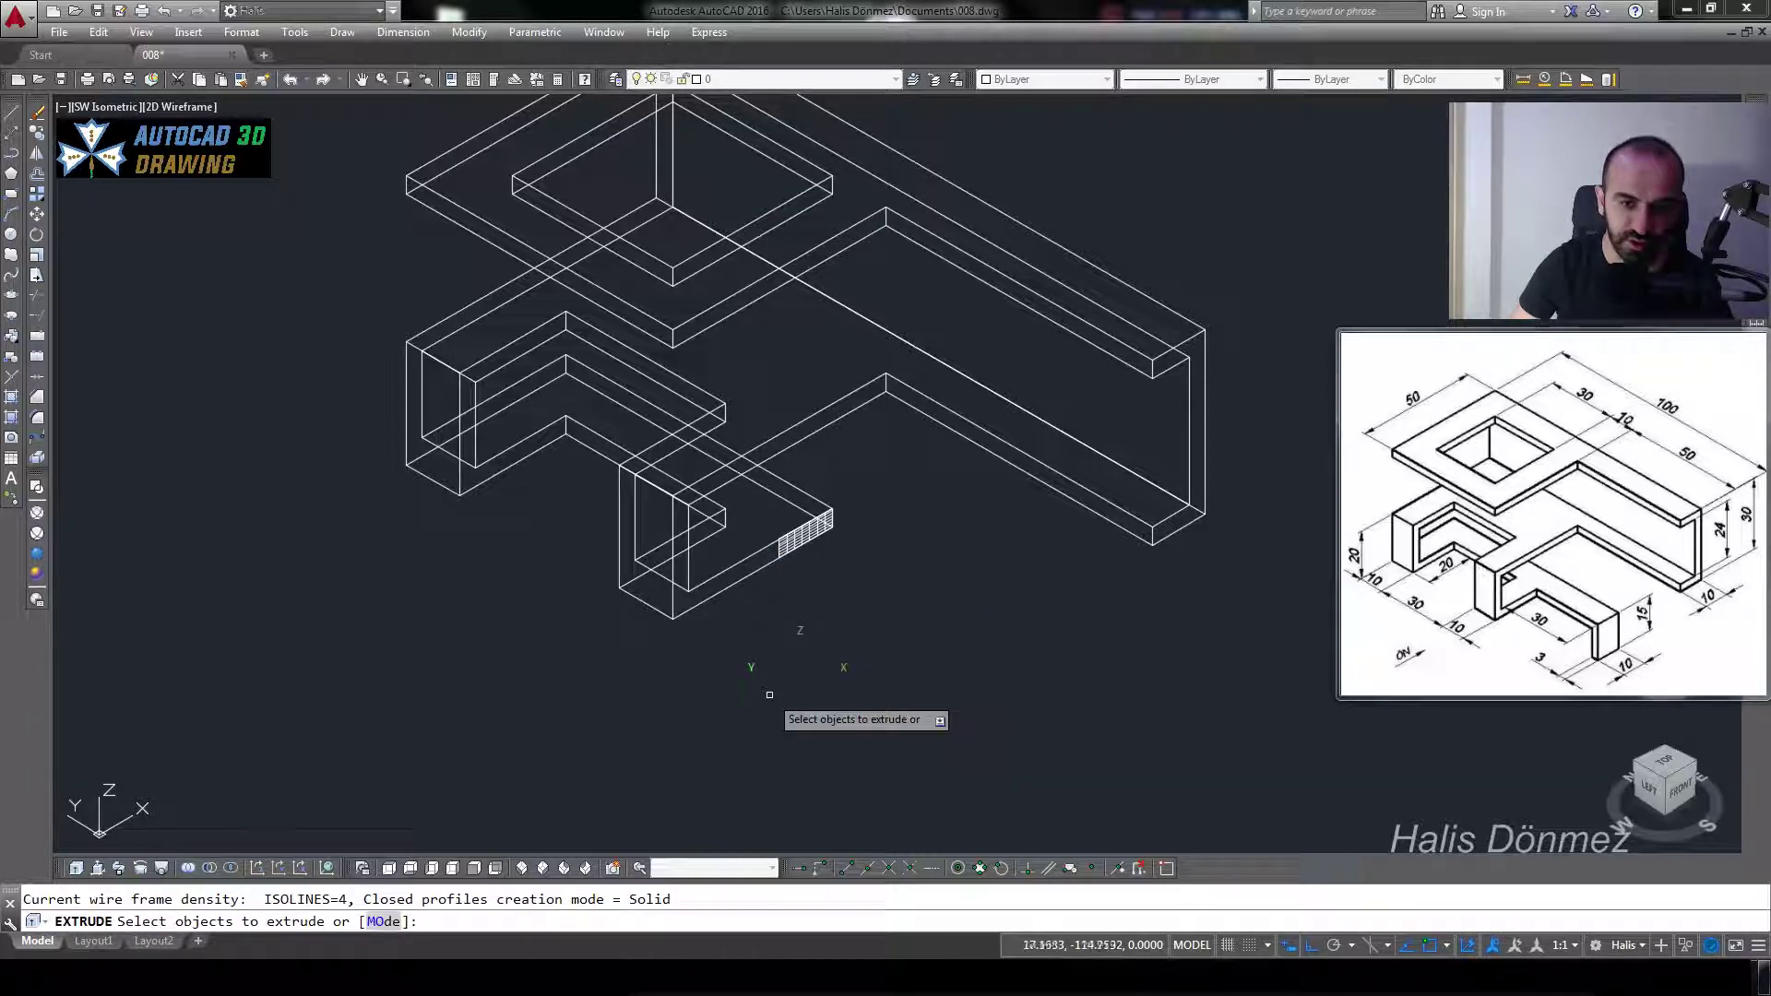
{"action": "left_click", "coordinate": [807, 583]}
{"action": "key", "text": "Return"}
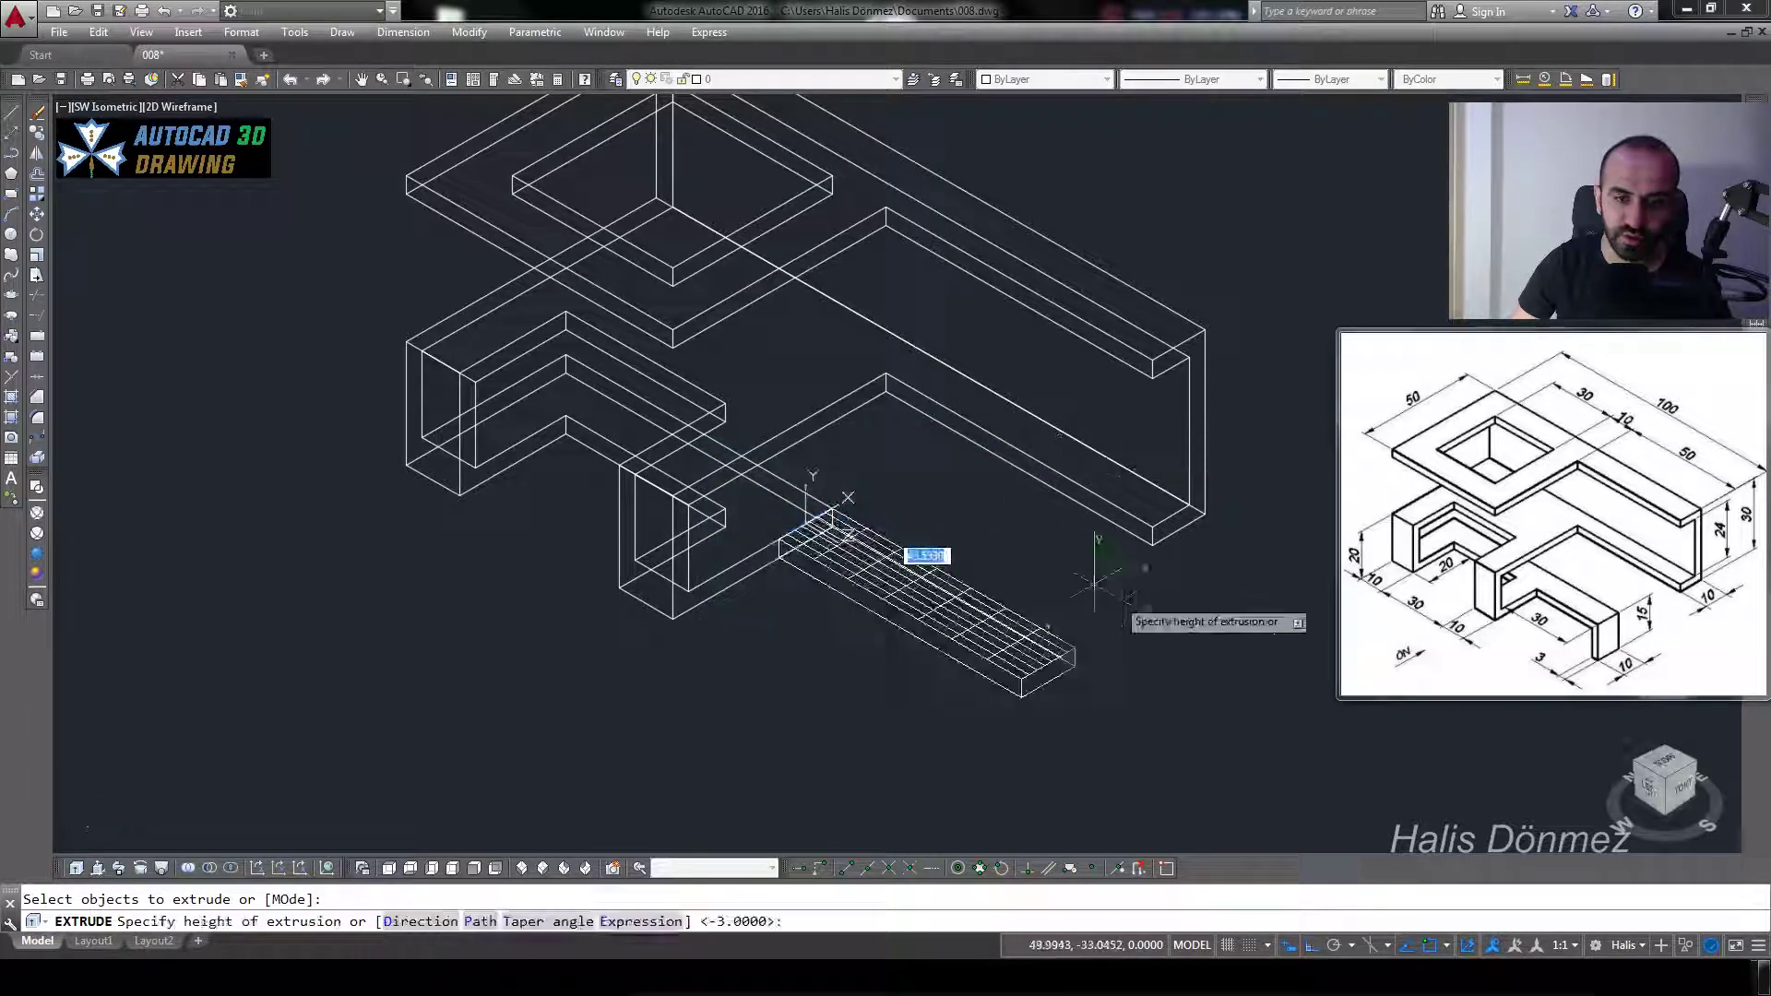
{"action": "type", "text": "0"}
{"action": "key", "text": "Return"}
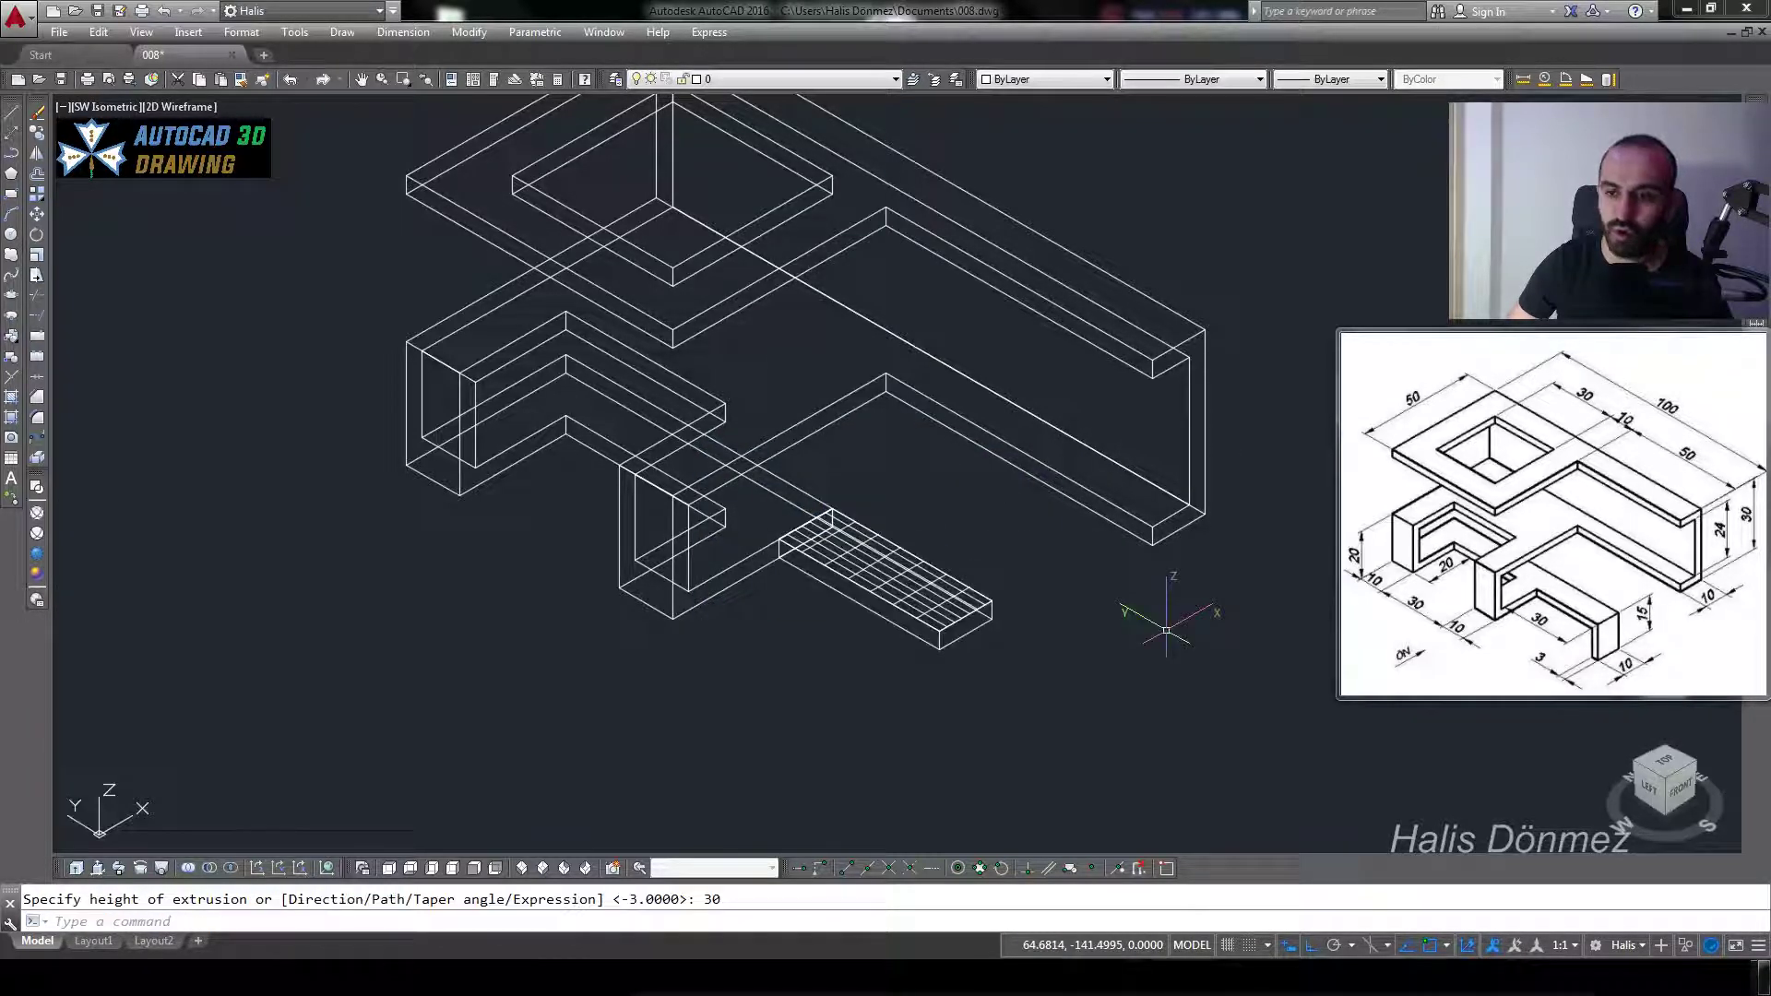
{"action": "key", "text": "Return"}
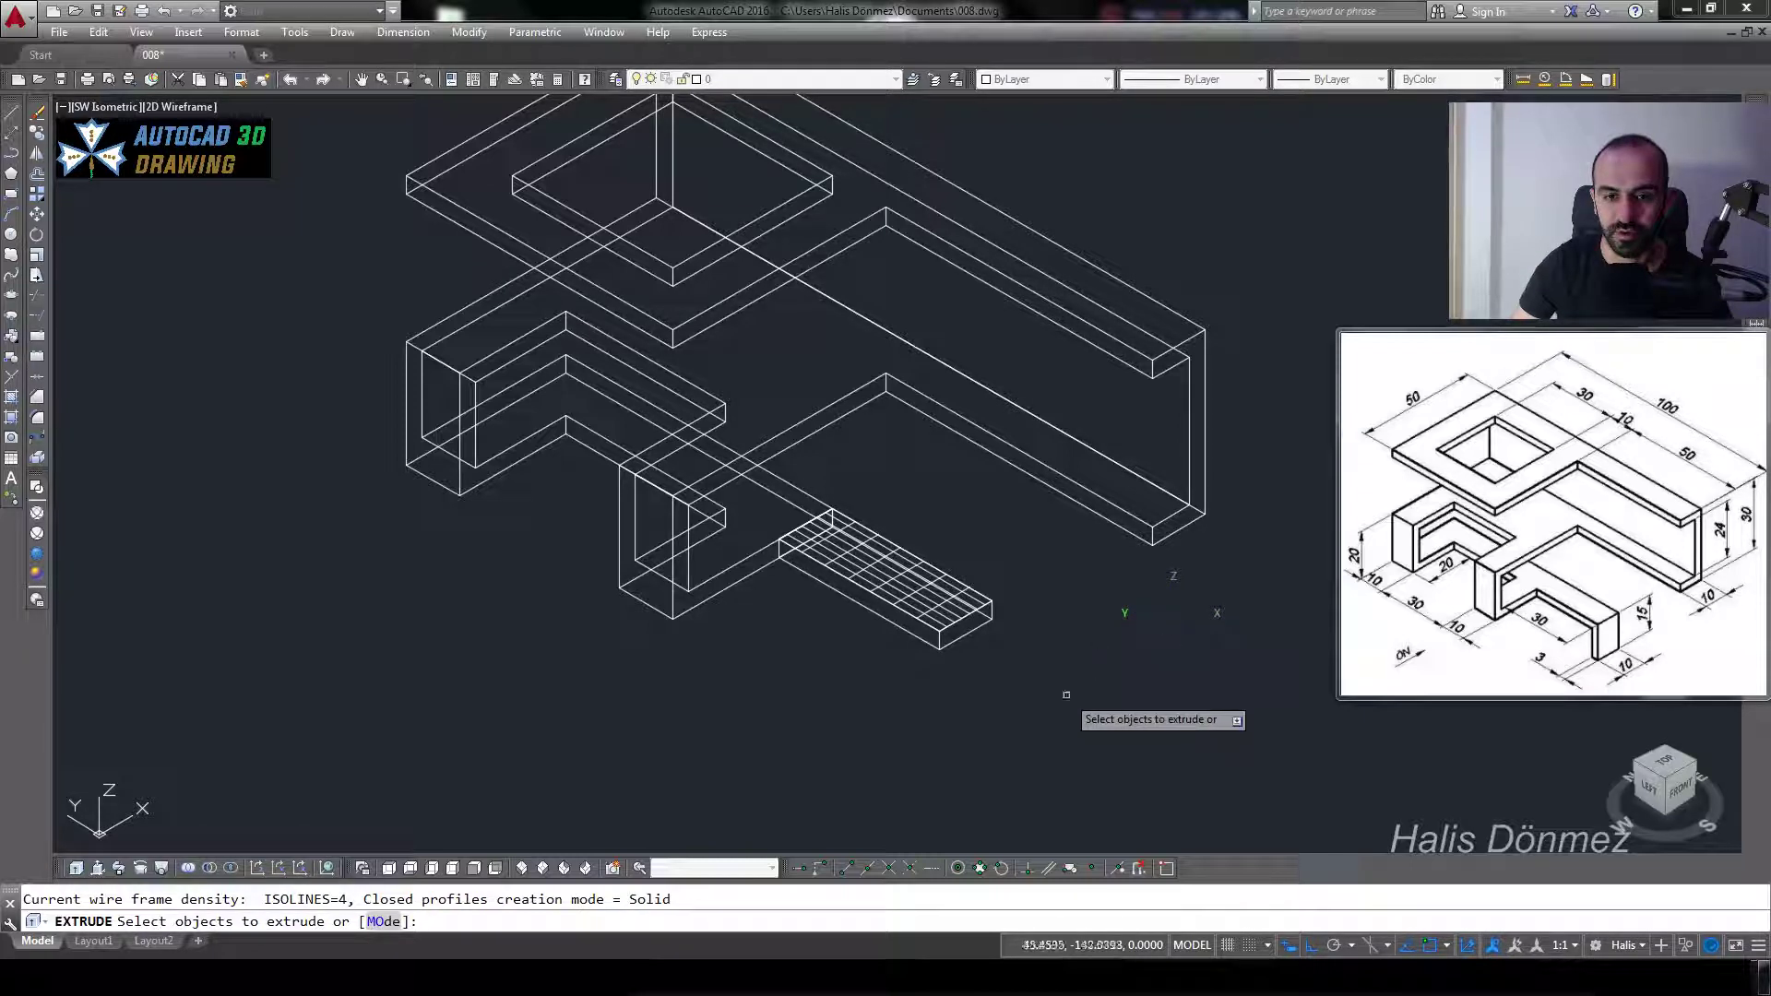
{"action": "key", "text": "Escape"}
{"action": "left_click", "coordinate": [908, 595]}
{"action": "key", "text": "Delete"}
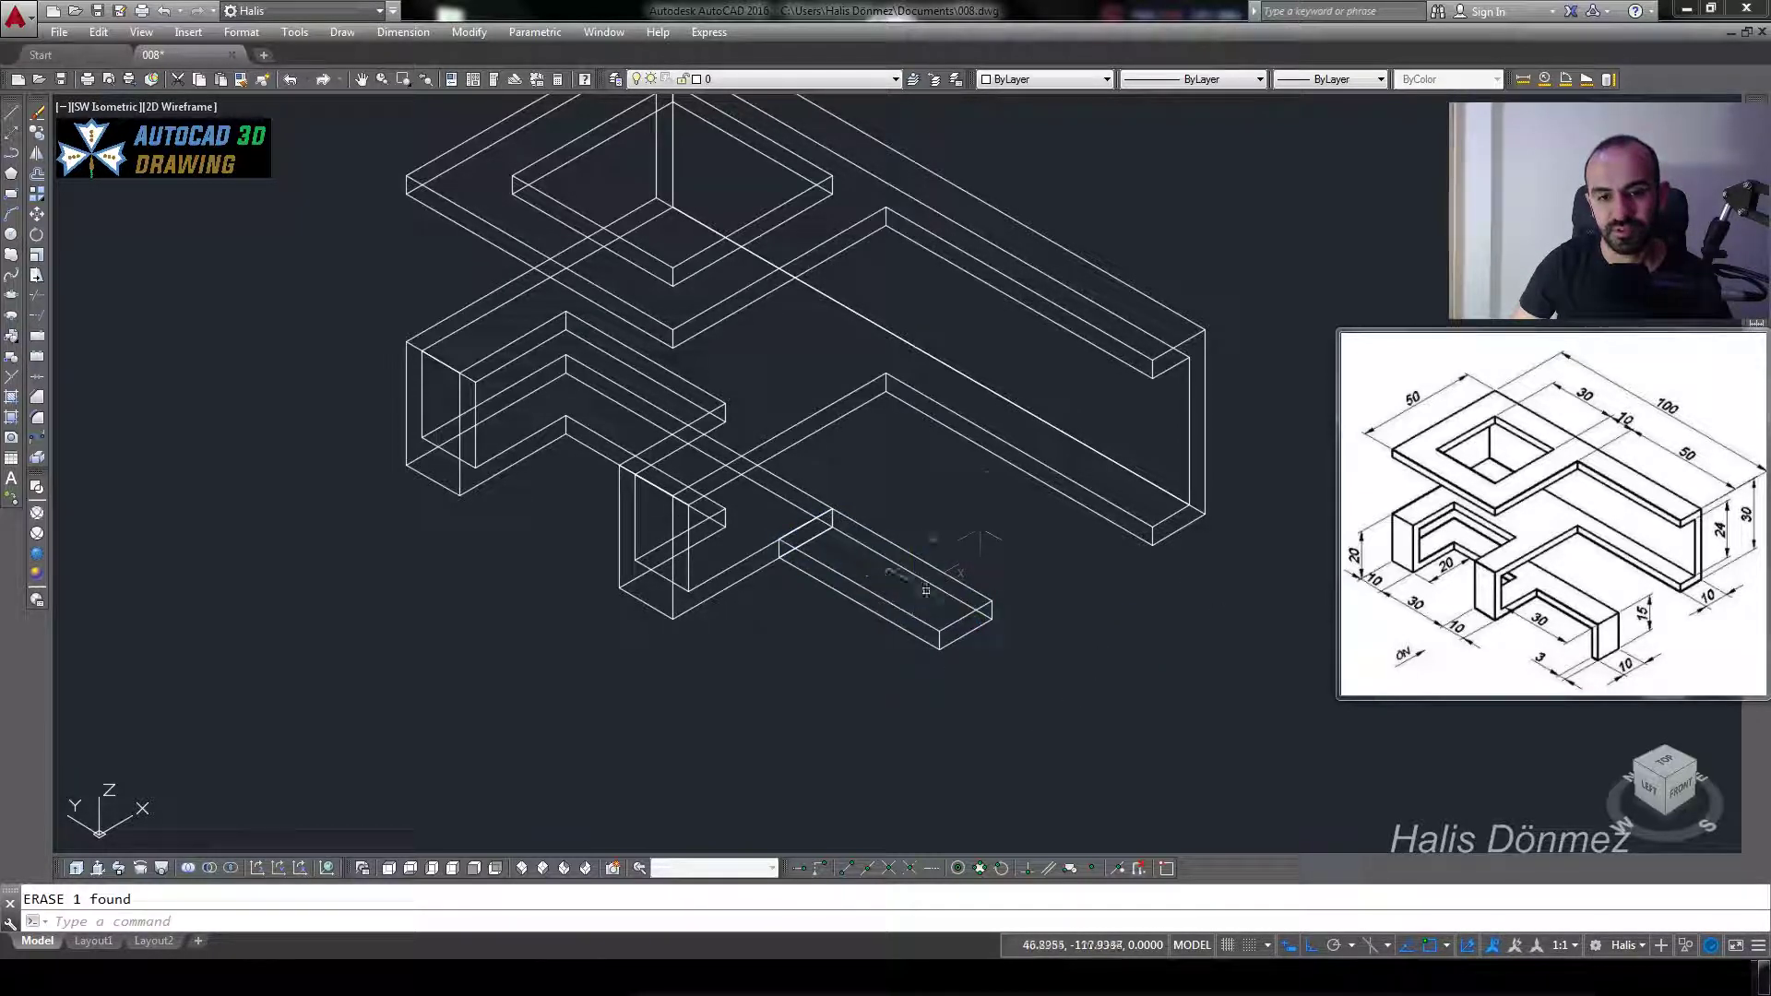
{"action": "key", "text": "Escape"}
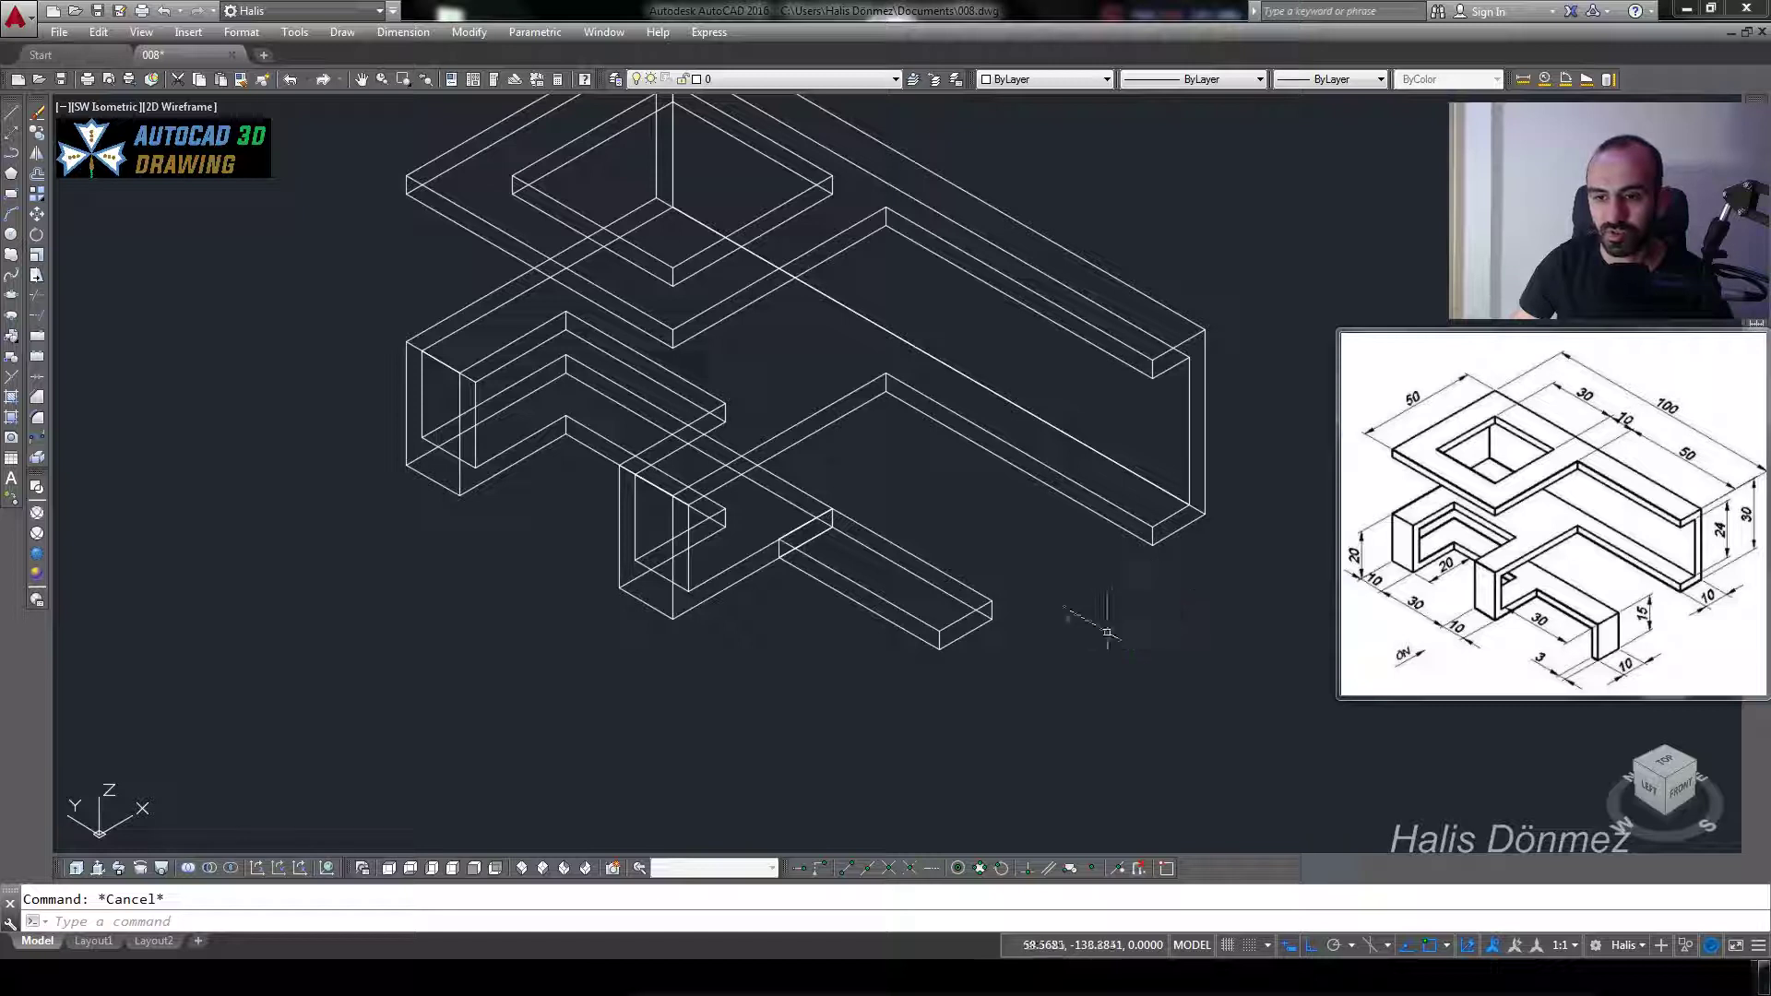
- Draw the leg outline from the bar's end corner: 15 down, then 10 across
{"action": "type", "text": "l"}
{"action": "key", "text": "Return"}
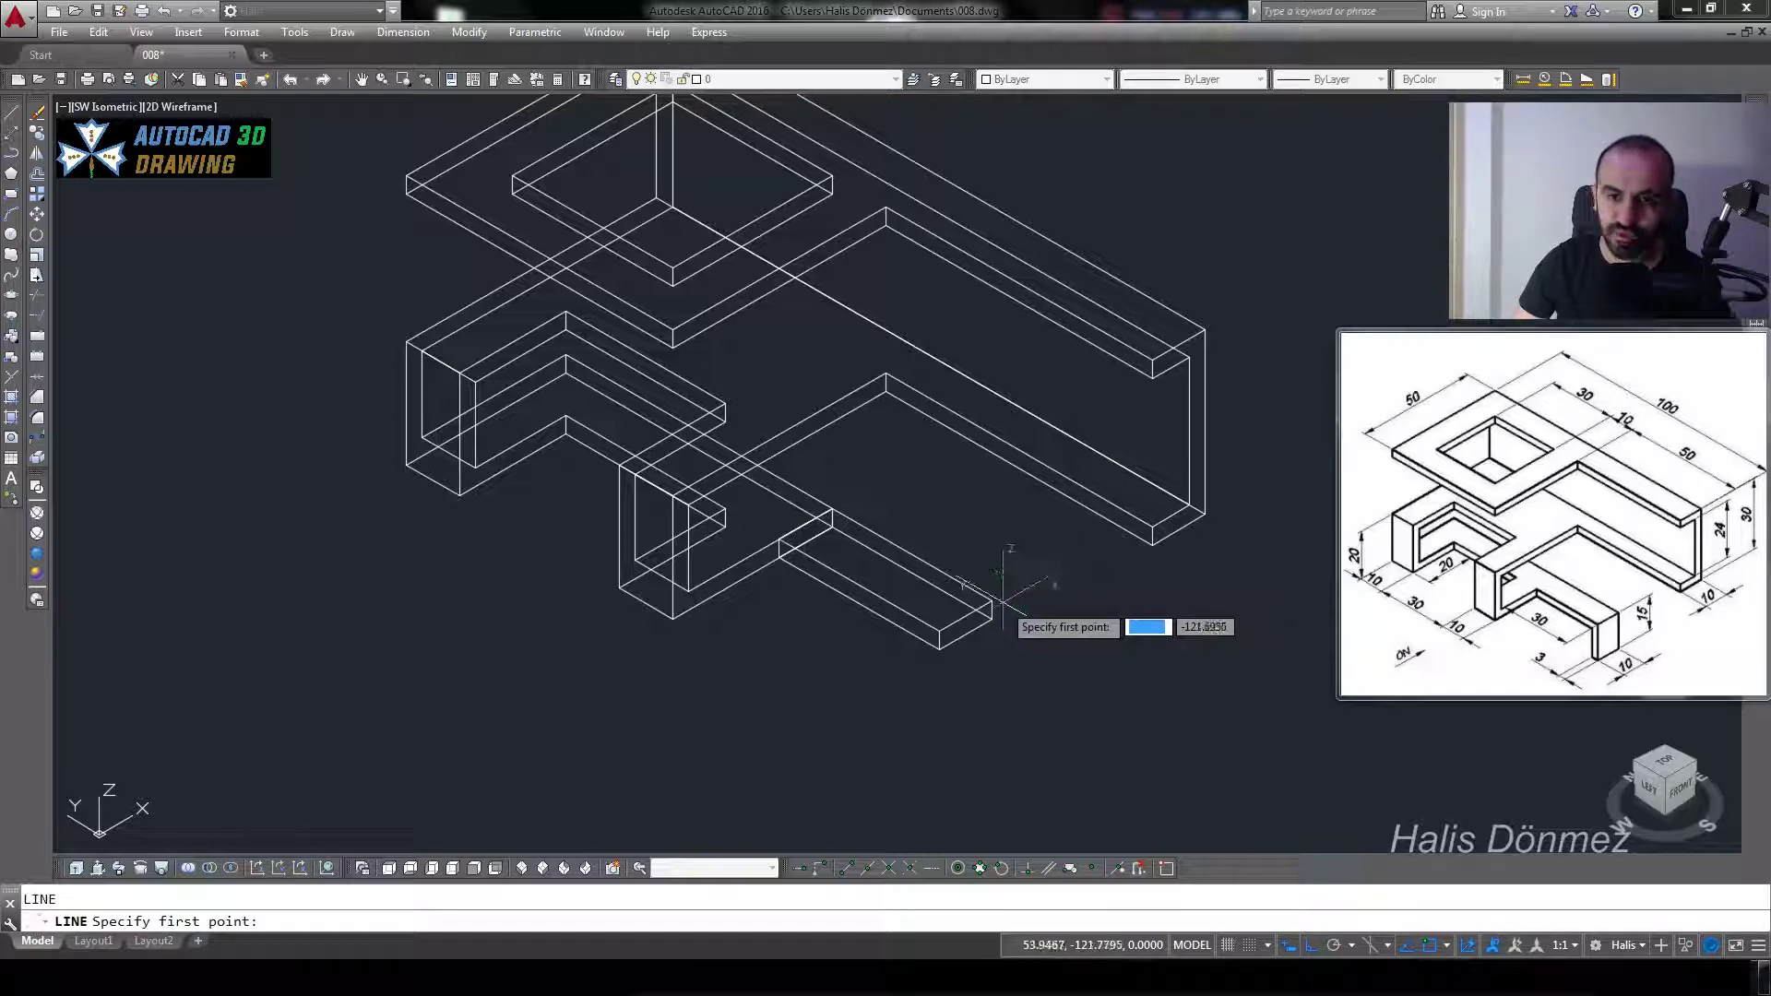
{"action": "left_click", "coordinate": [991, 601]}
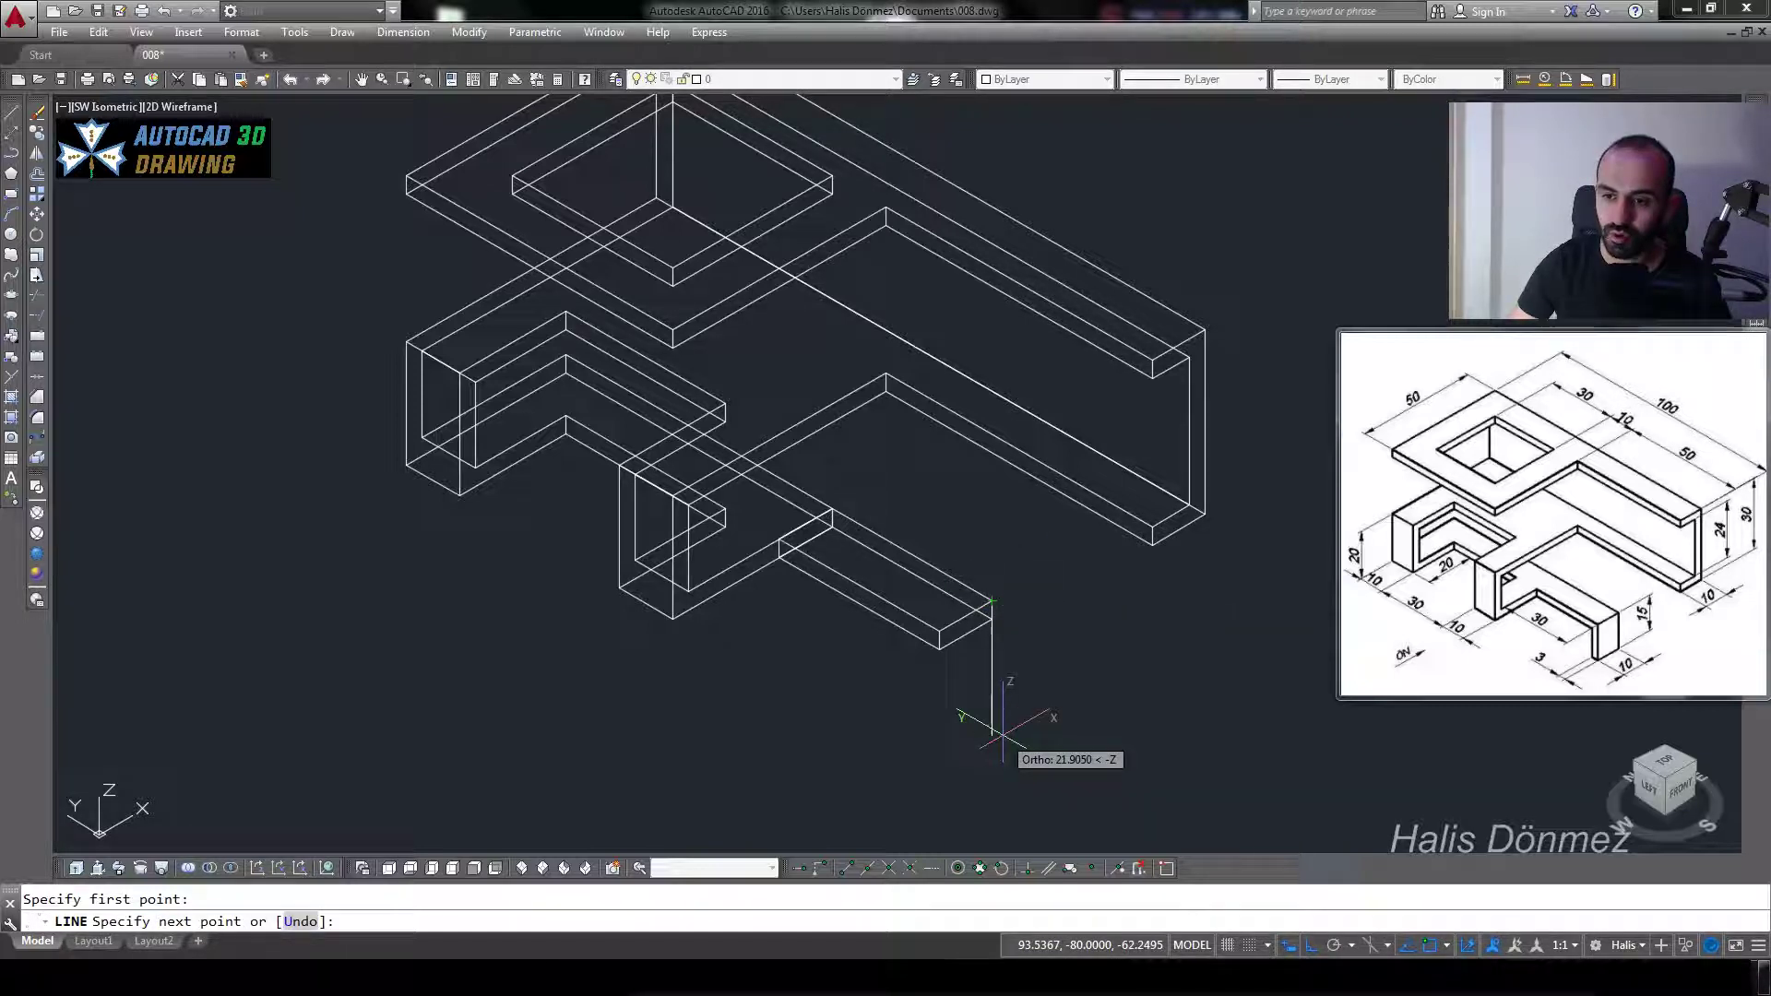
{"action": "type", "text": "15"}
{"action": "key", "text": "Return"}
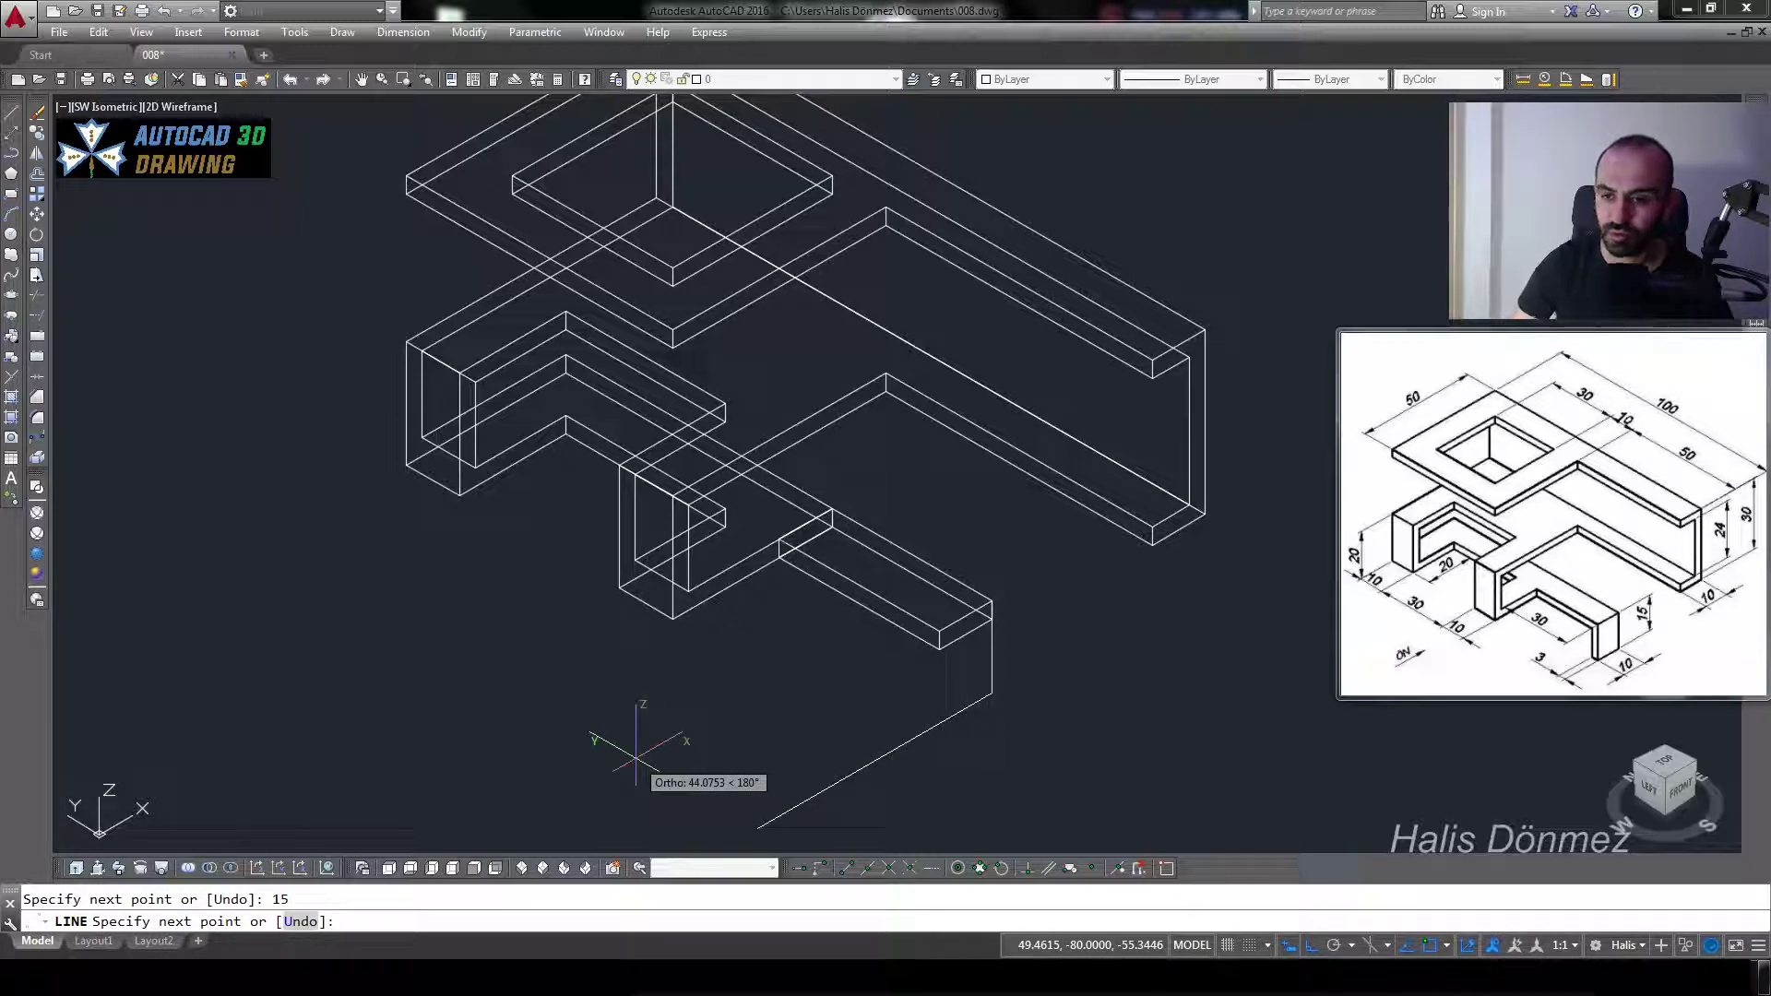
{"action": "type", "text": "10"}
{"action": "key", "text": "Return"}
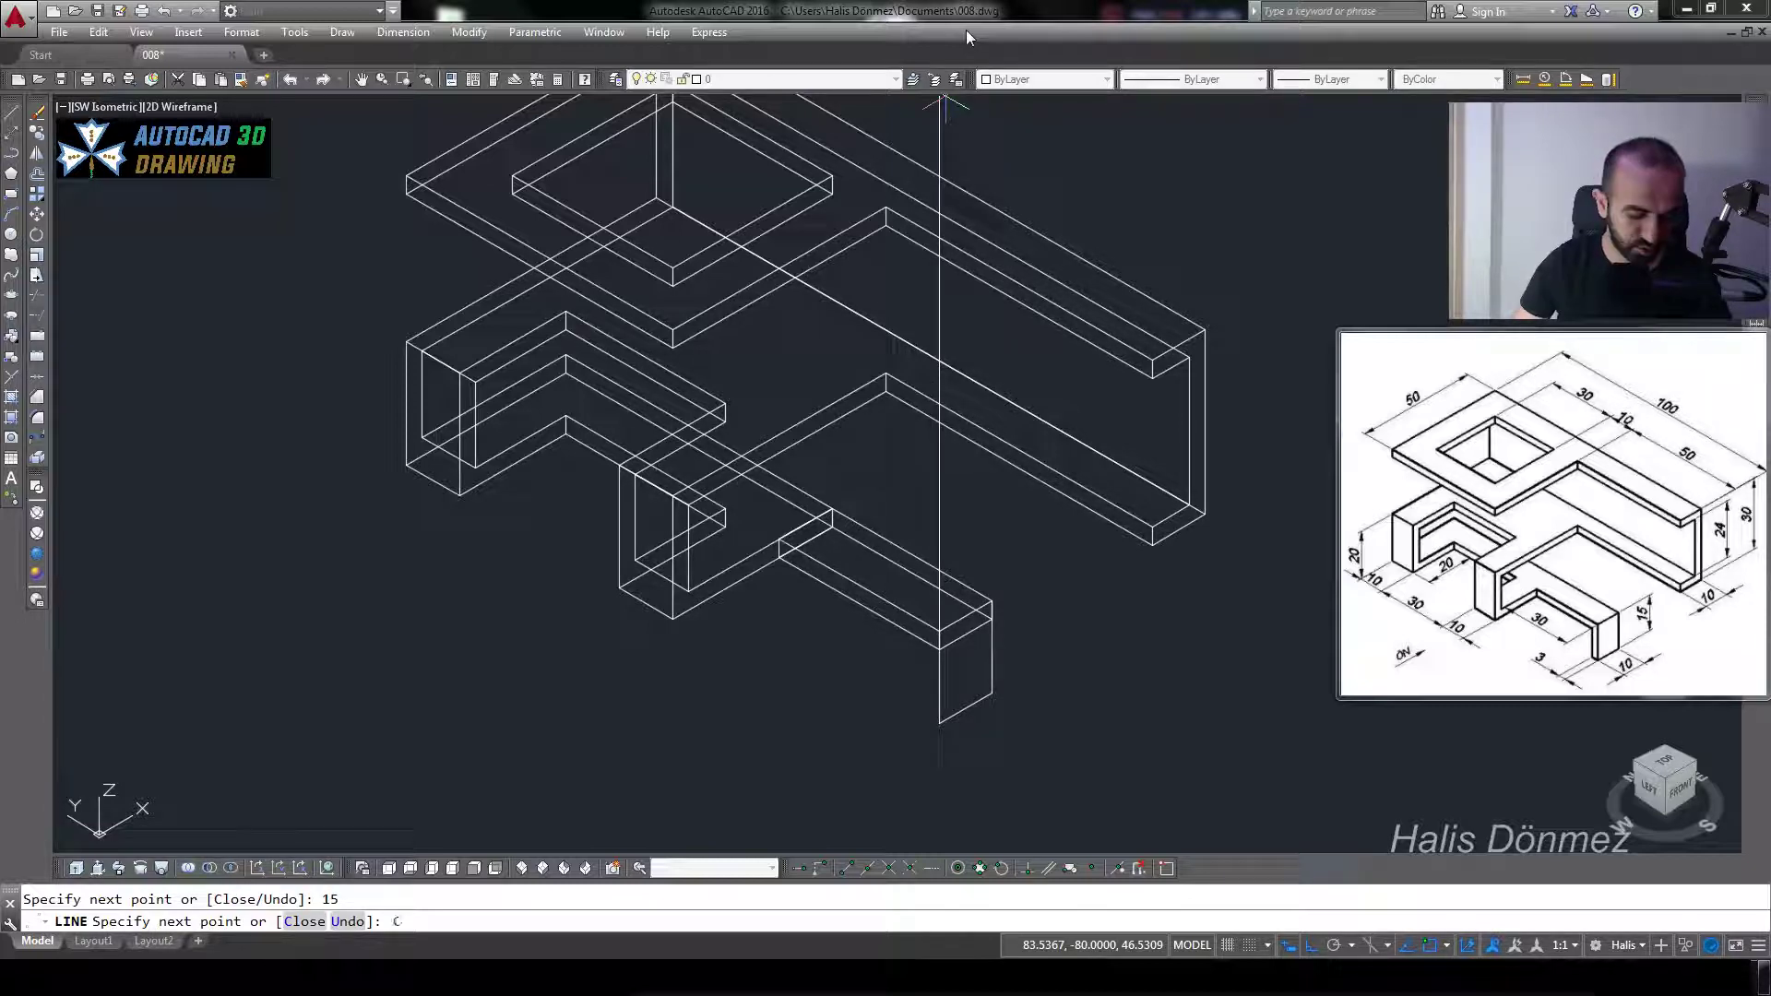
{"action": "key", "text": "Escape"}
- Turn the closed leg outline into a region with REG
{"action": "type", "text": "REG"}
{"action": "key", "text": "Return"}
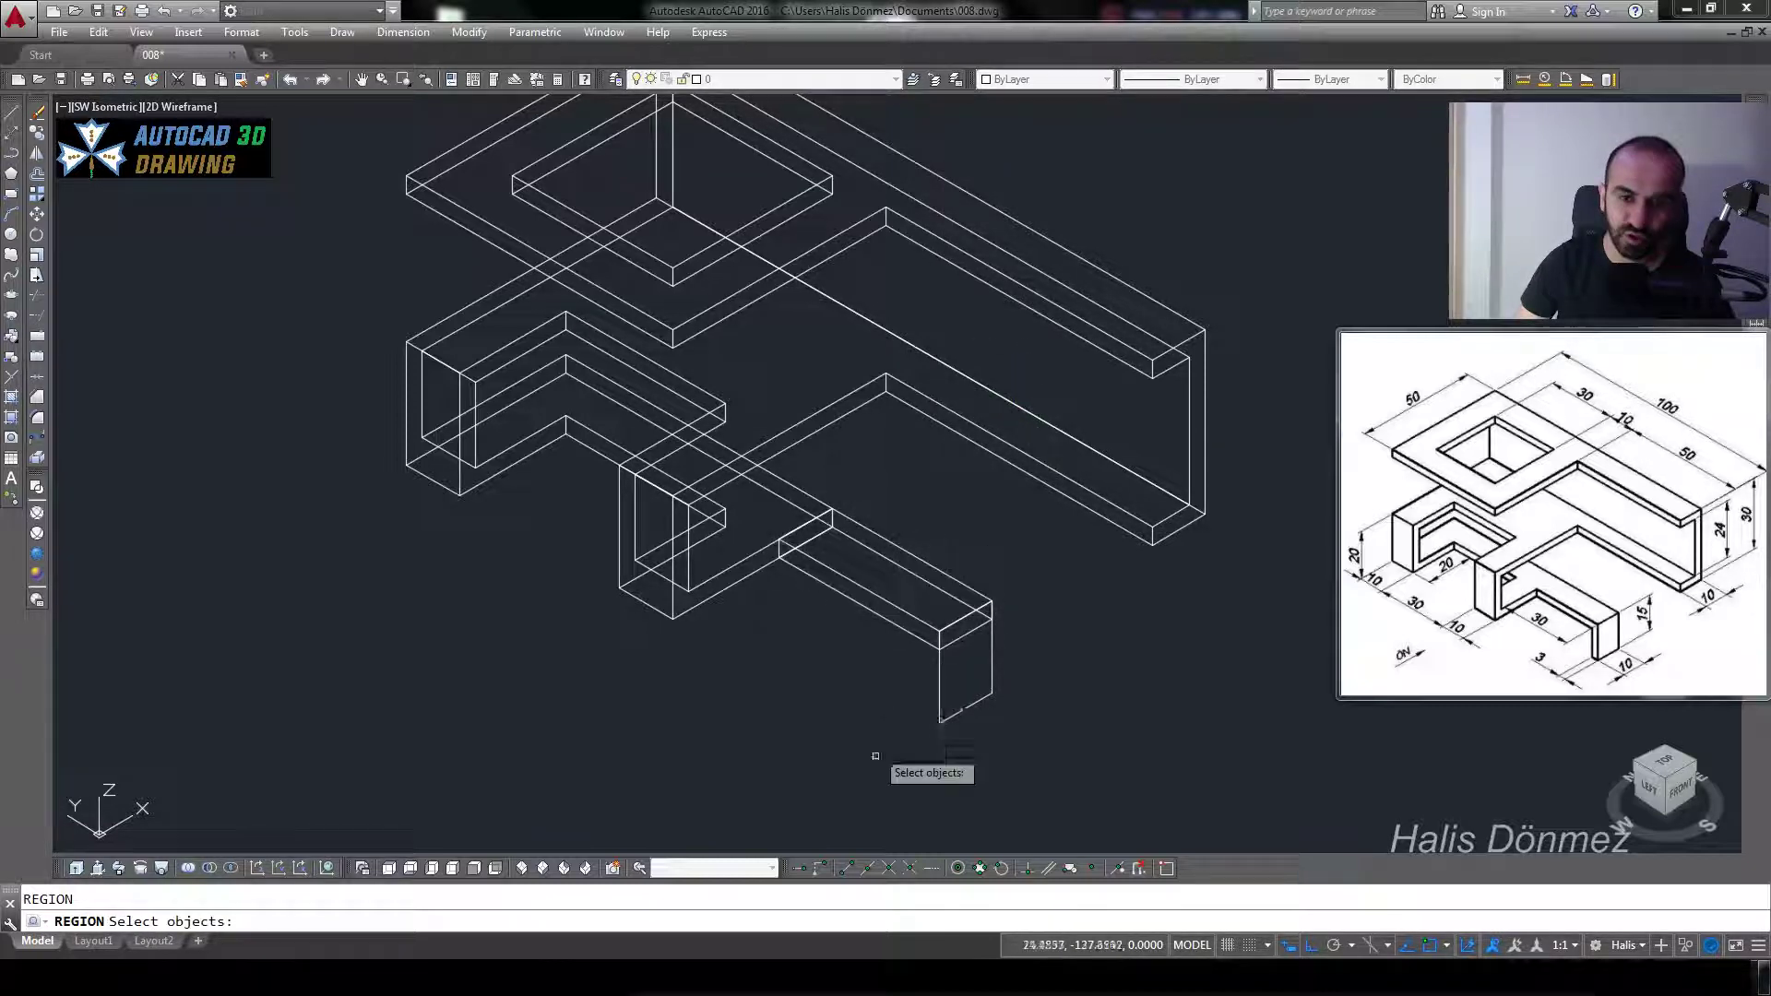
{"action": "left_click", "coordinate": [874, 767]}
{"action": "left_click", "coordinate": [1151, 598]}
{"action": "key", "text": "Return"}
- Extrude the leg region 3 units thick
{"action": "type", "text": "ext"}
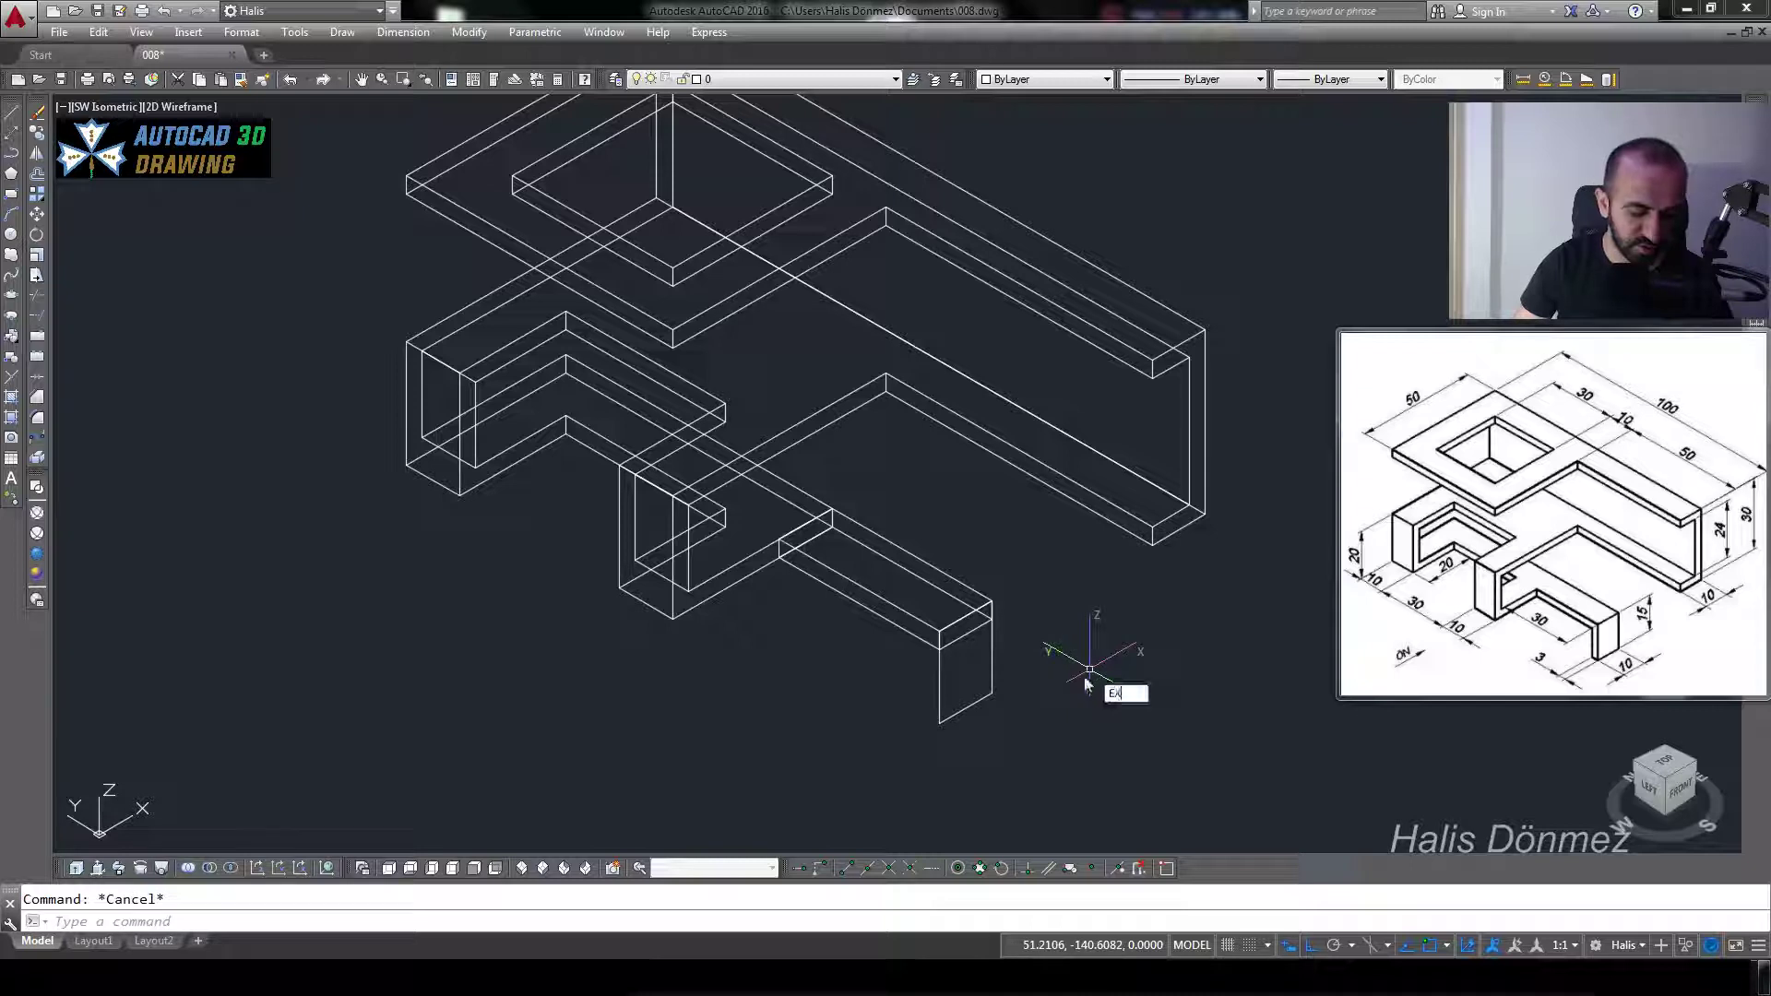
{"action": "key", "text": "Return"}
{"action": "left_click", "coordinate": [1020, 666]}
{"action": "left_click", "coordinate": [842, 735]}
{"action": "key", "text": "Return"}
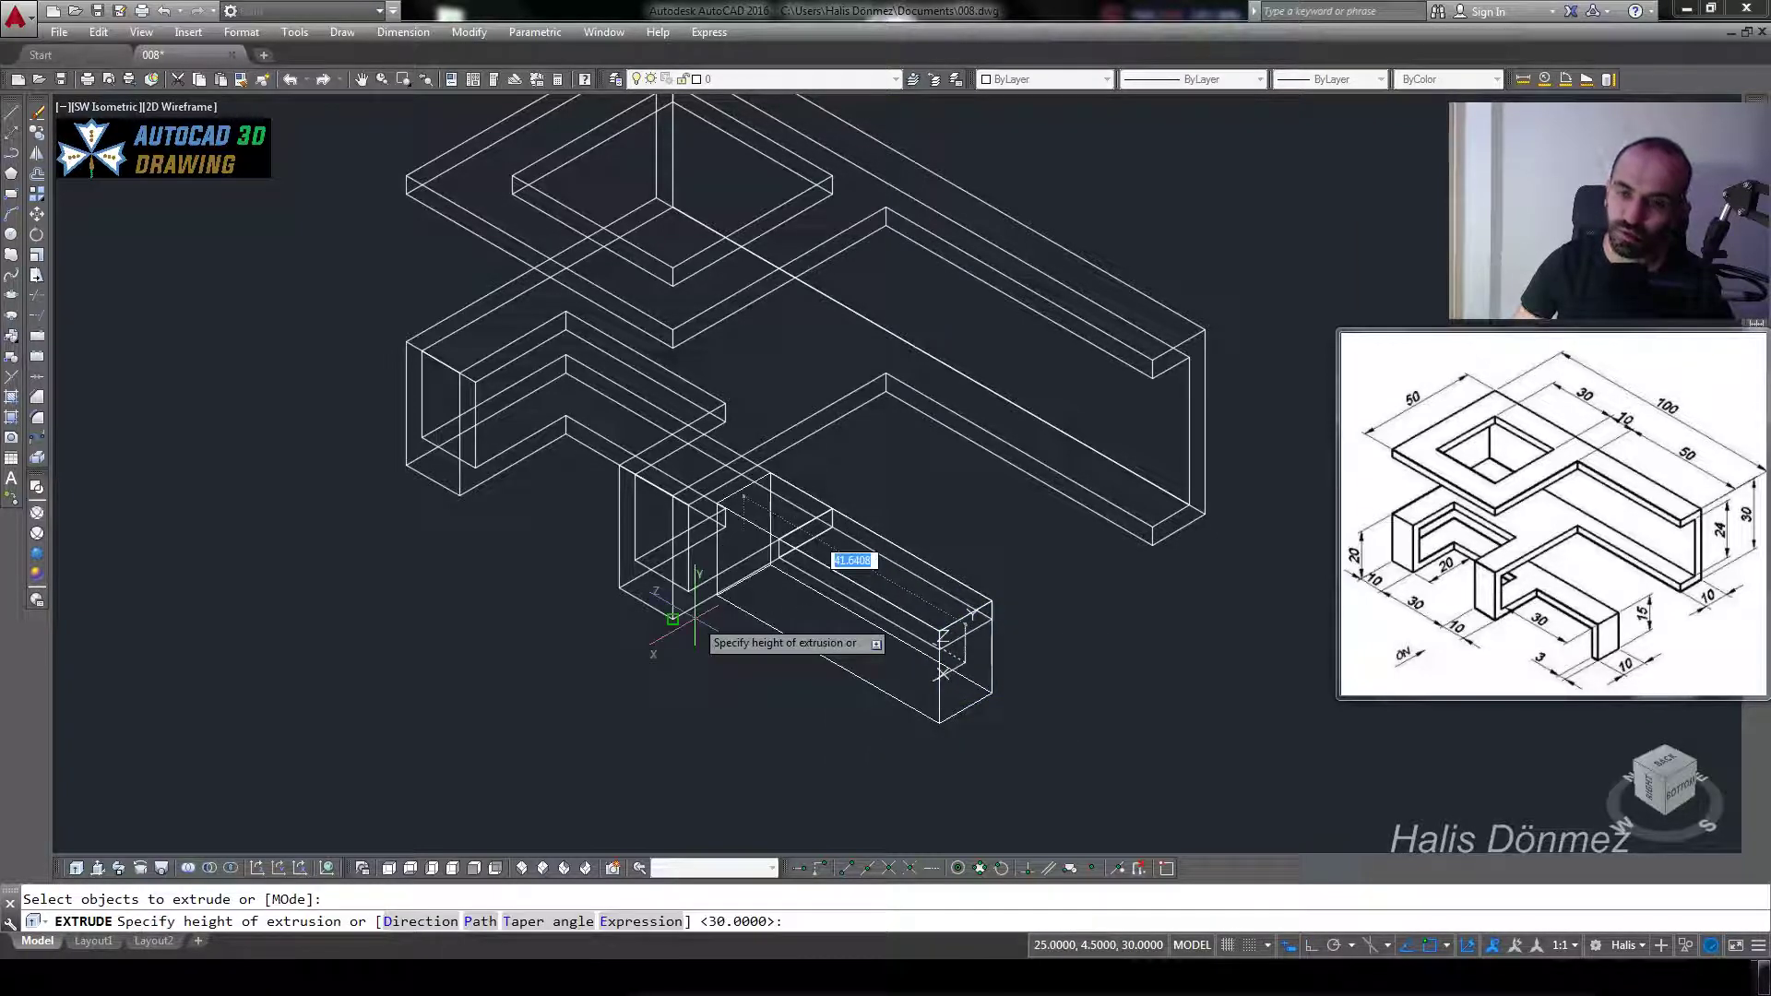
{"action": "type", "text": "3"}
{"action": "key", "text": "Return"}
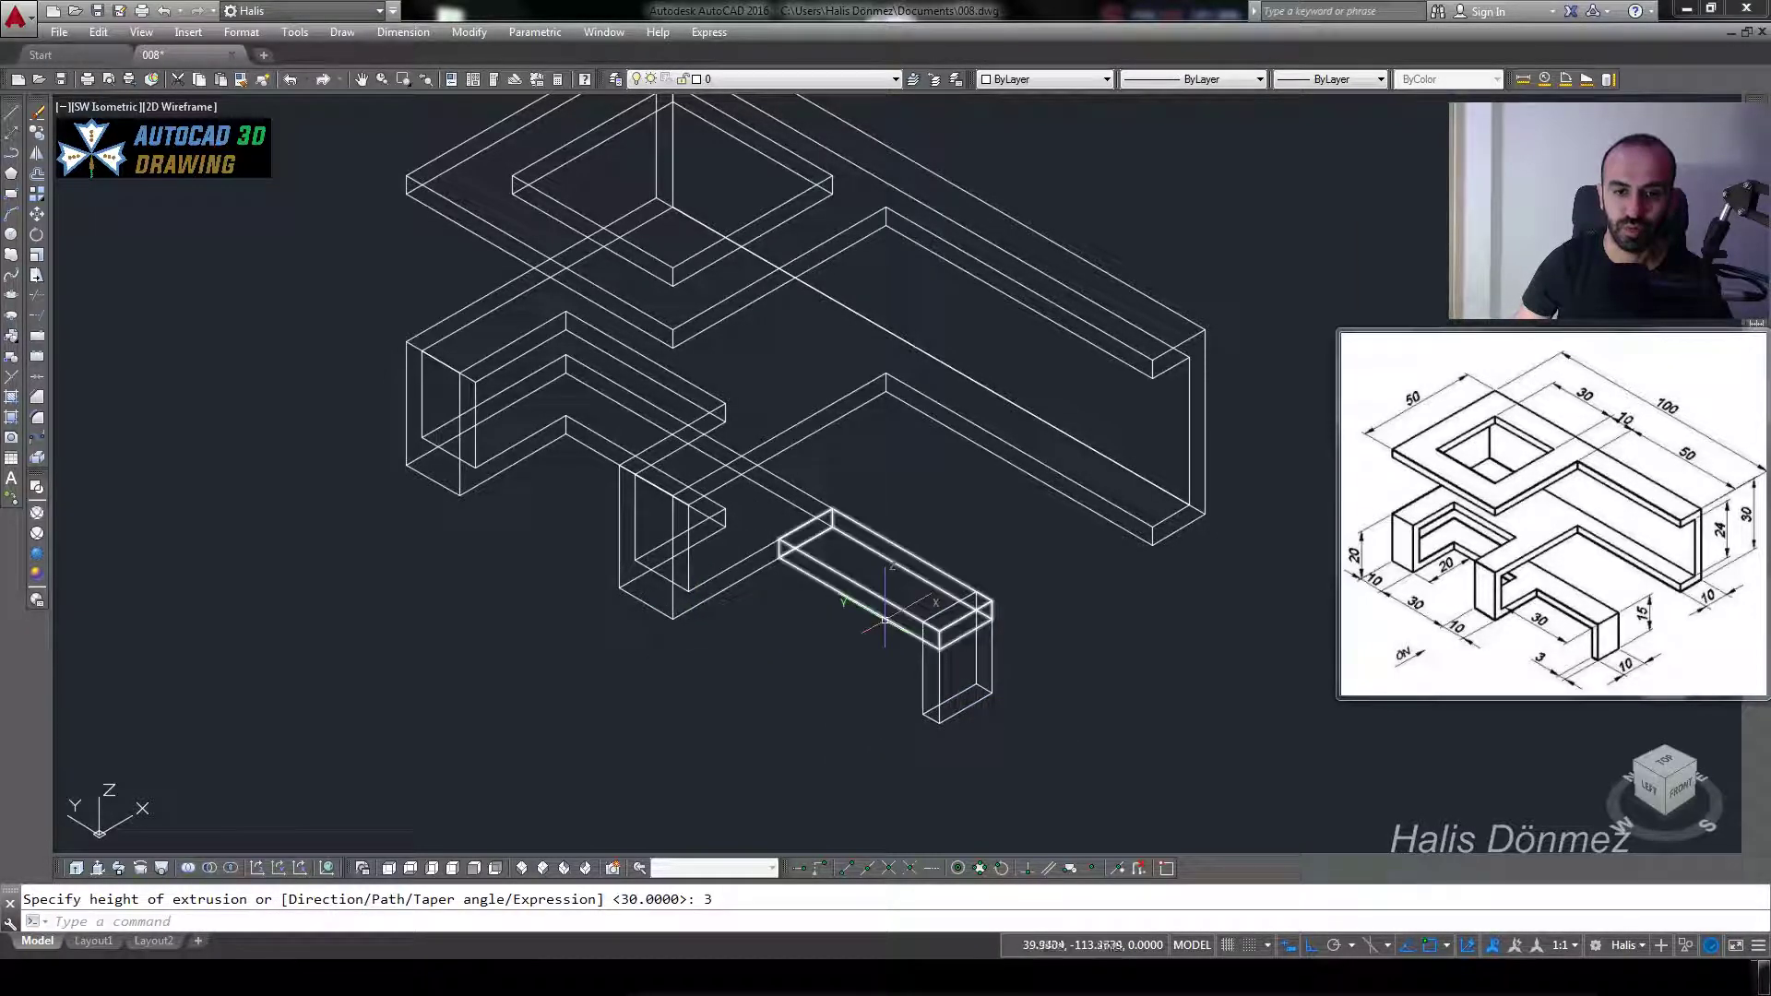
{"action": "scroll", "coordinate": [881, 613], "scroll_direction": "down", "scroll_amount": 2}
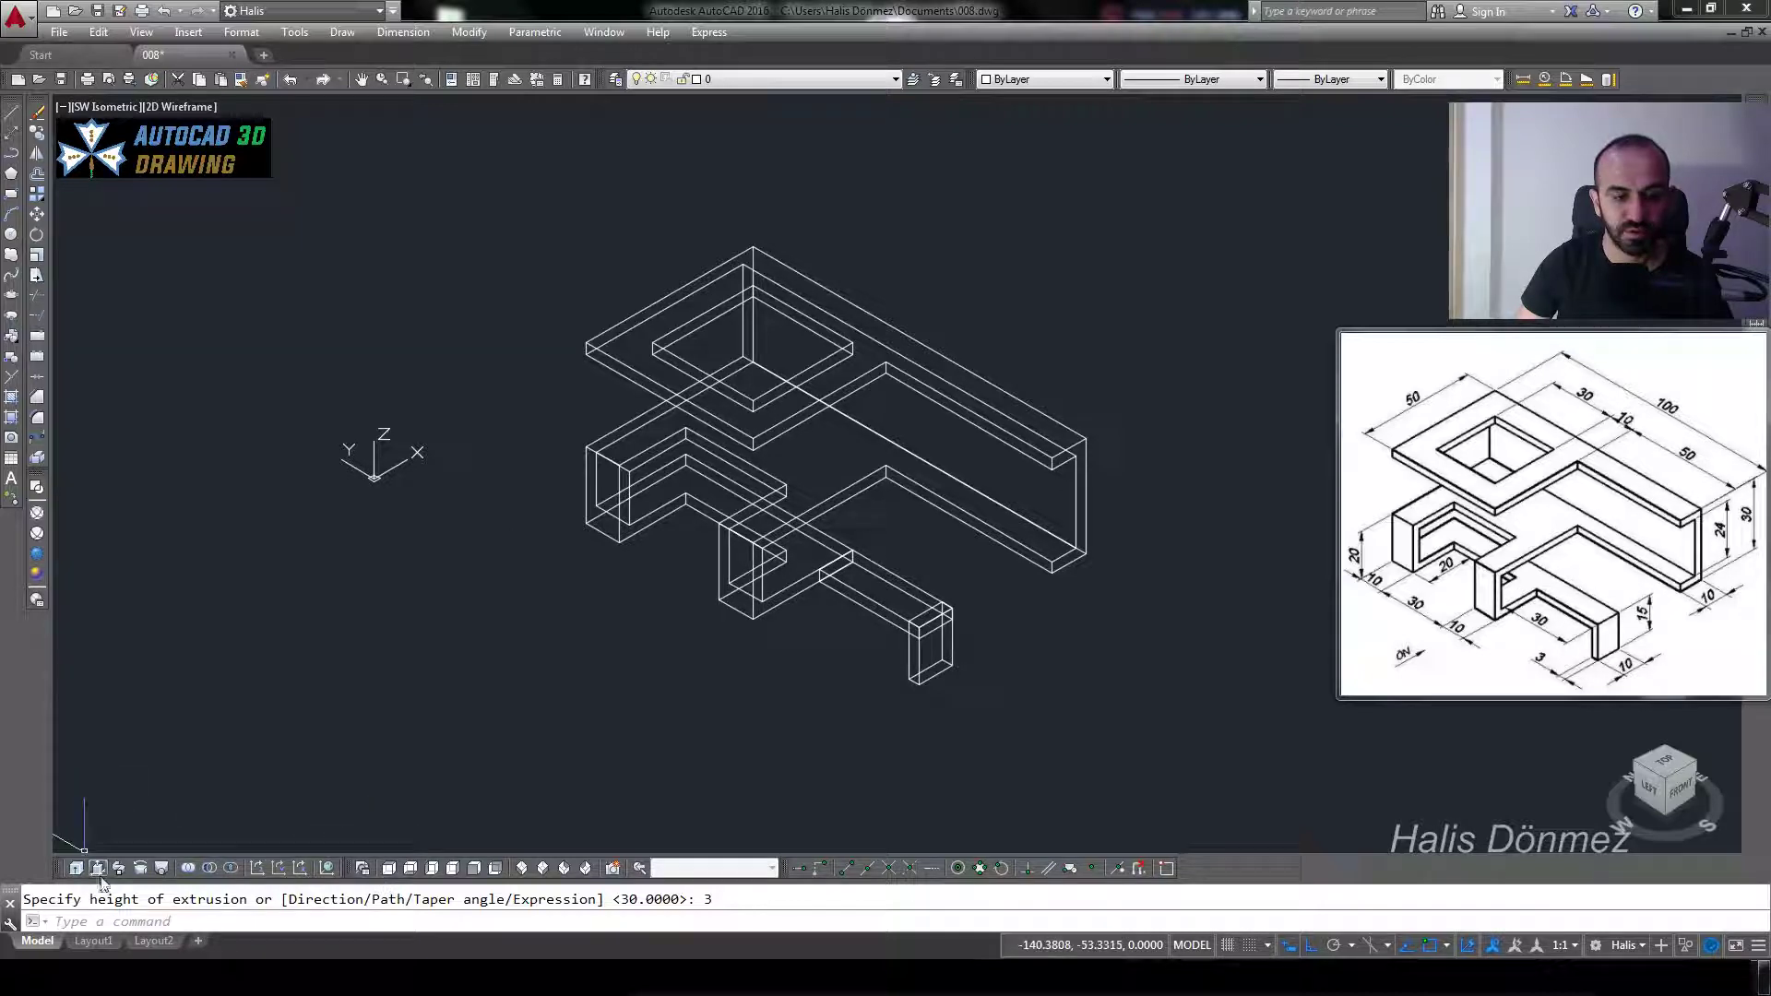
- Union all the window-selected solids into one part
{"action": "left_click", "coordinate": [188, 868]}
{"action": "left_click", "coordinate": [1033, 318]}
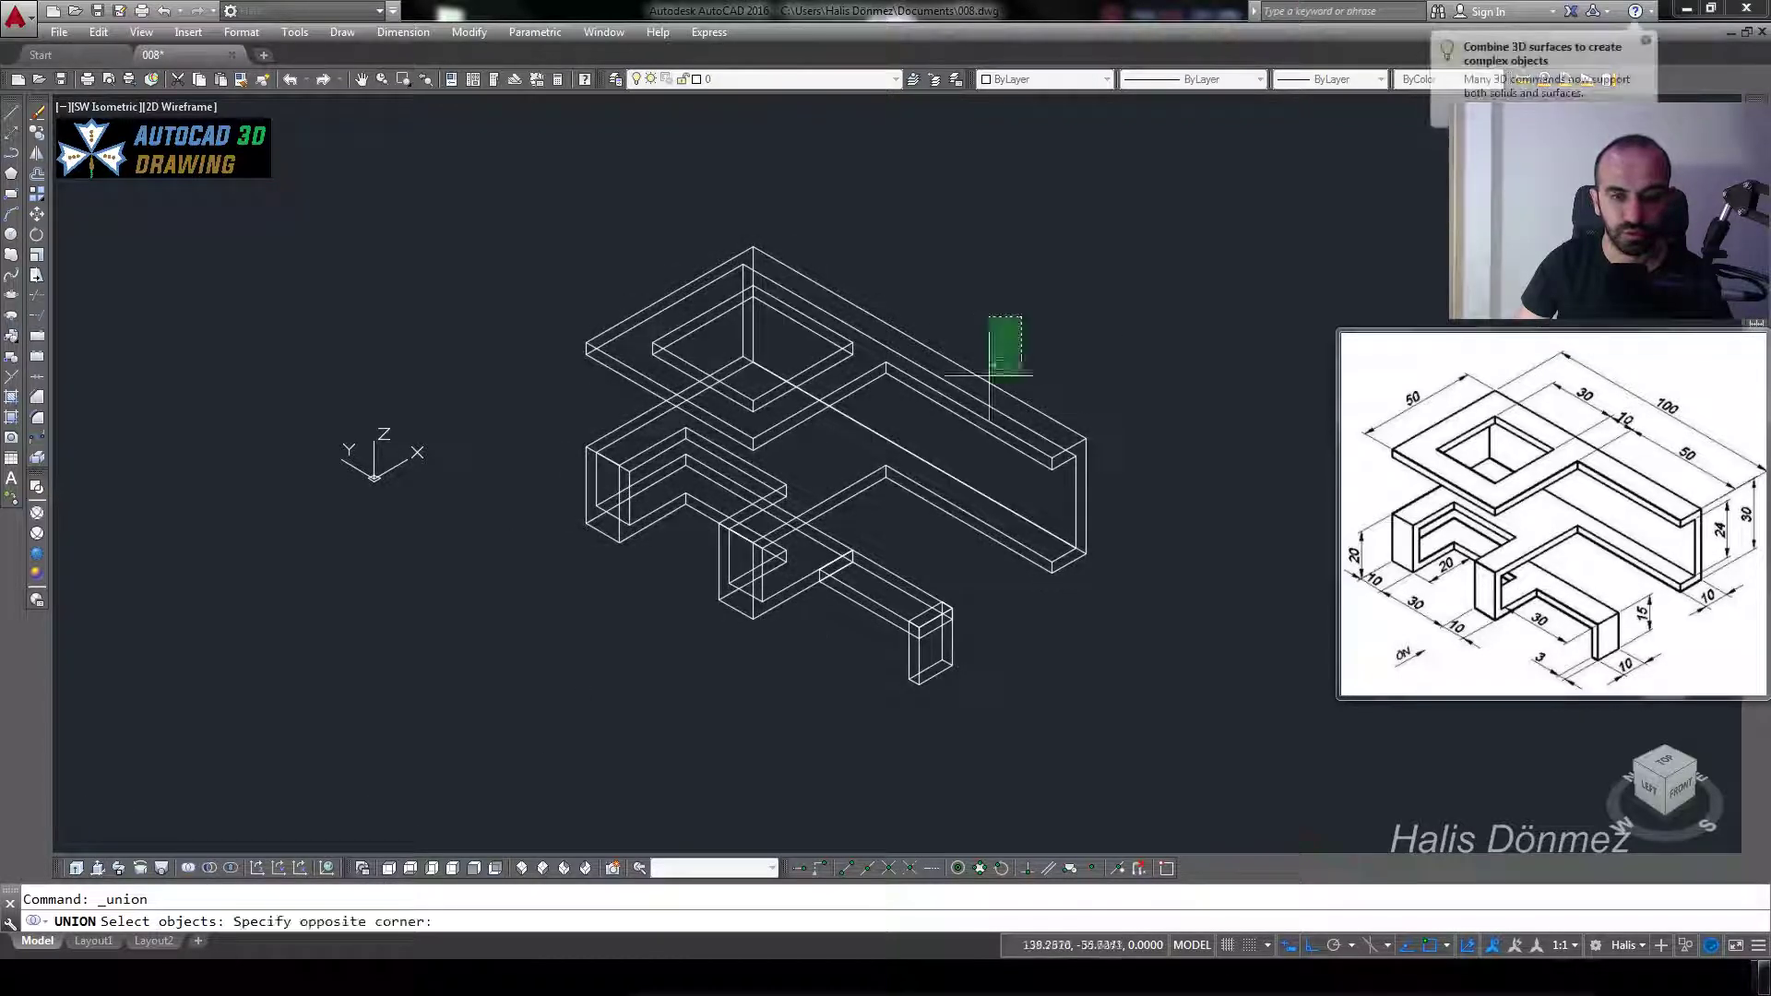
{"action": "left_click", "coordinate": [624, 750]}
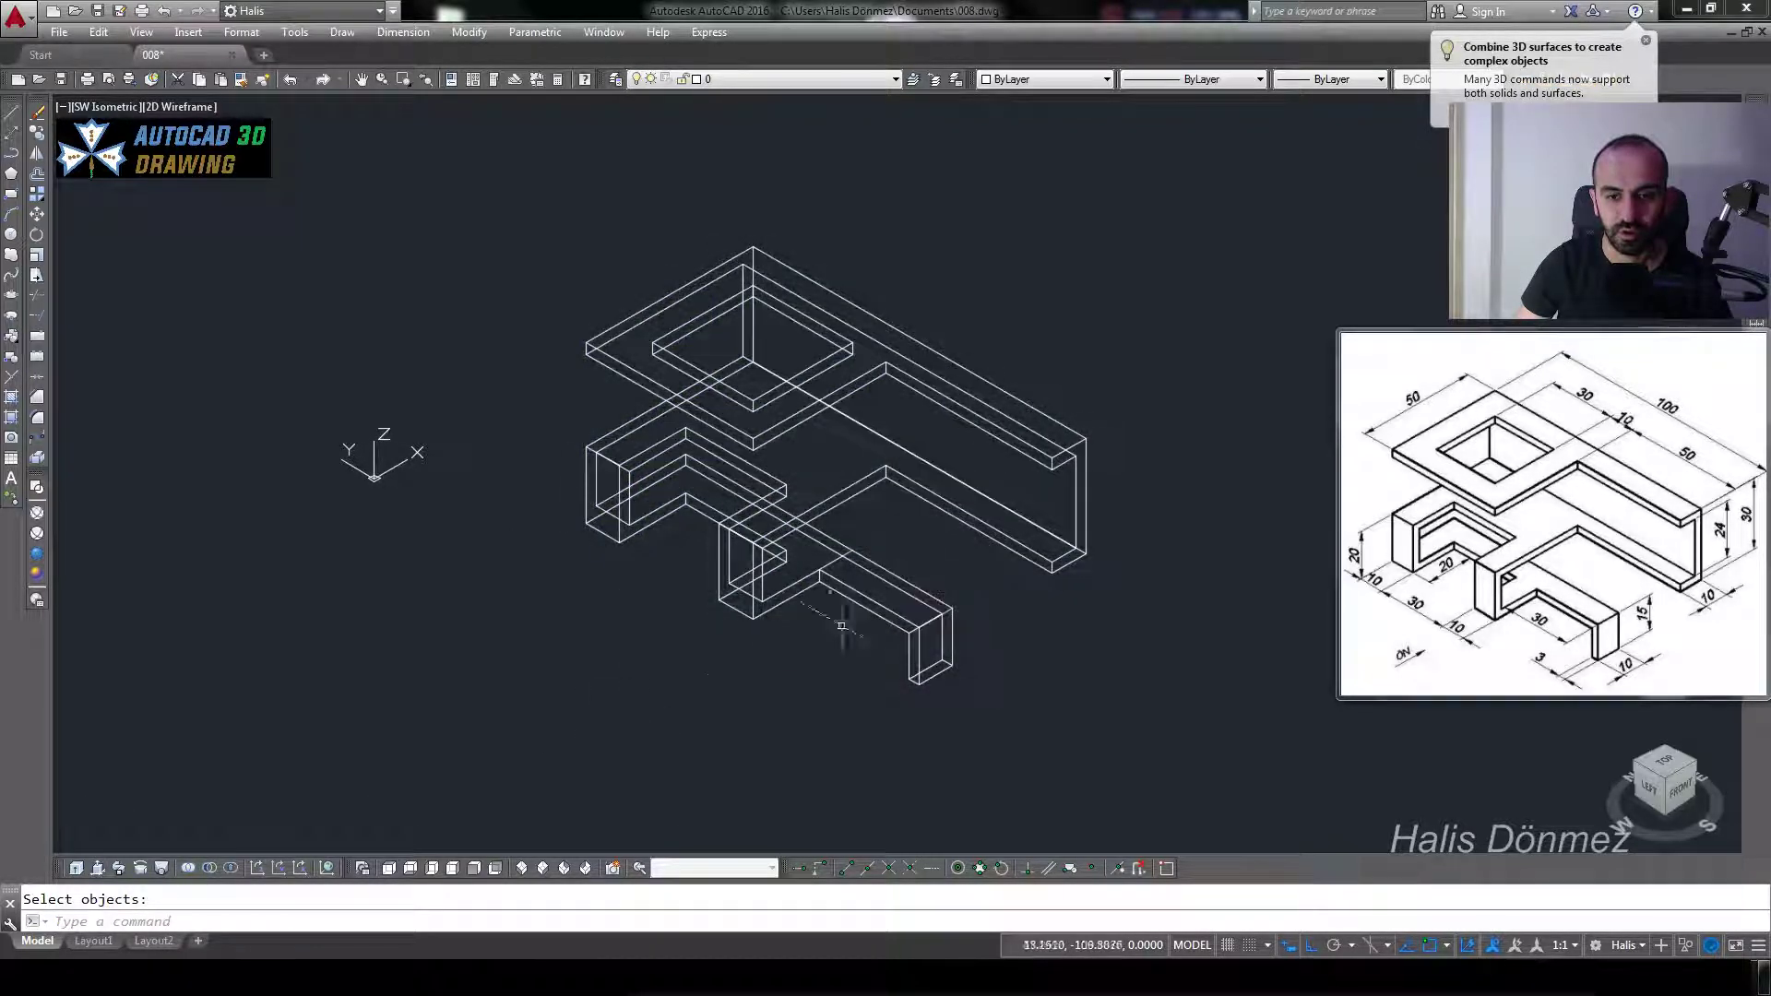
{"action": "key", "text": "Return"}
- Delete the stray short line
{"action": "left_click", "coordinate": [750, 711]}
{"action": "left_click", "coordinate": [1070, 480]}
{"action": "key", "text": "Delete"}
{"action": "left_click", "coordinate": [1208, 396]}
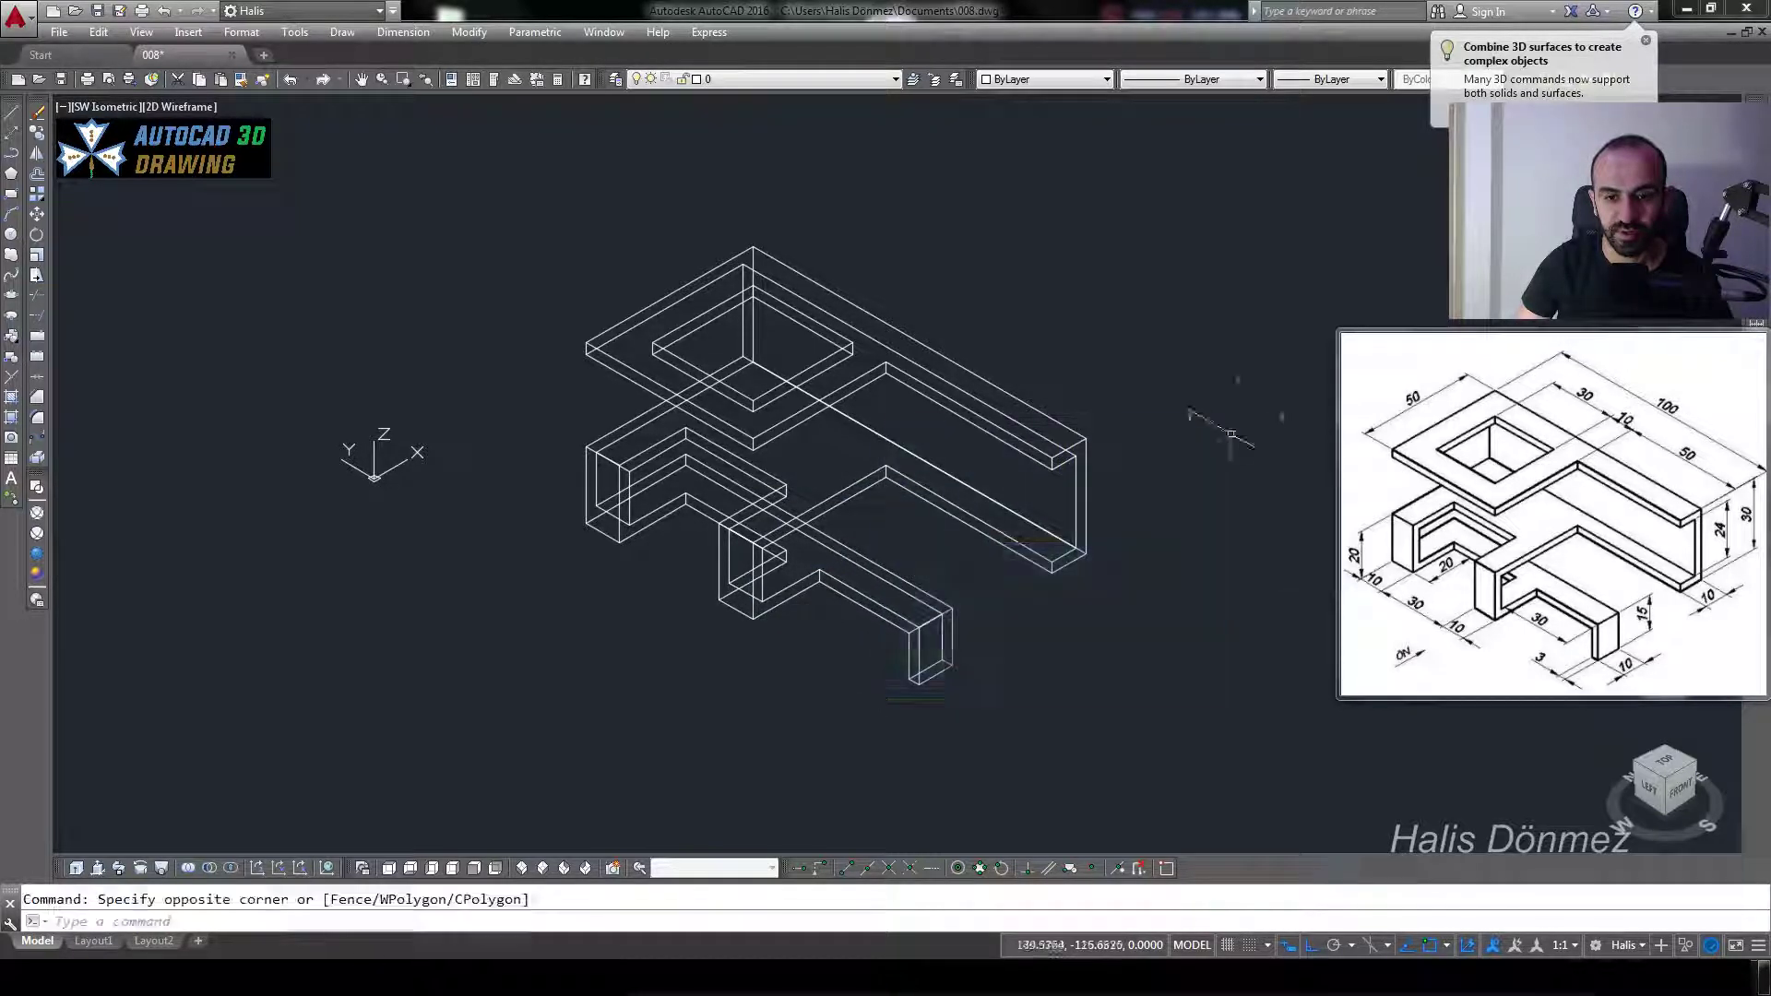
{"action": "key", "text": "Escape"}
{"action": "key", "text": "Escape"}
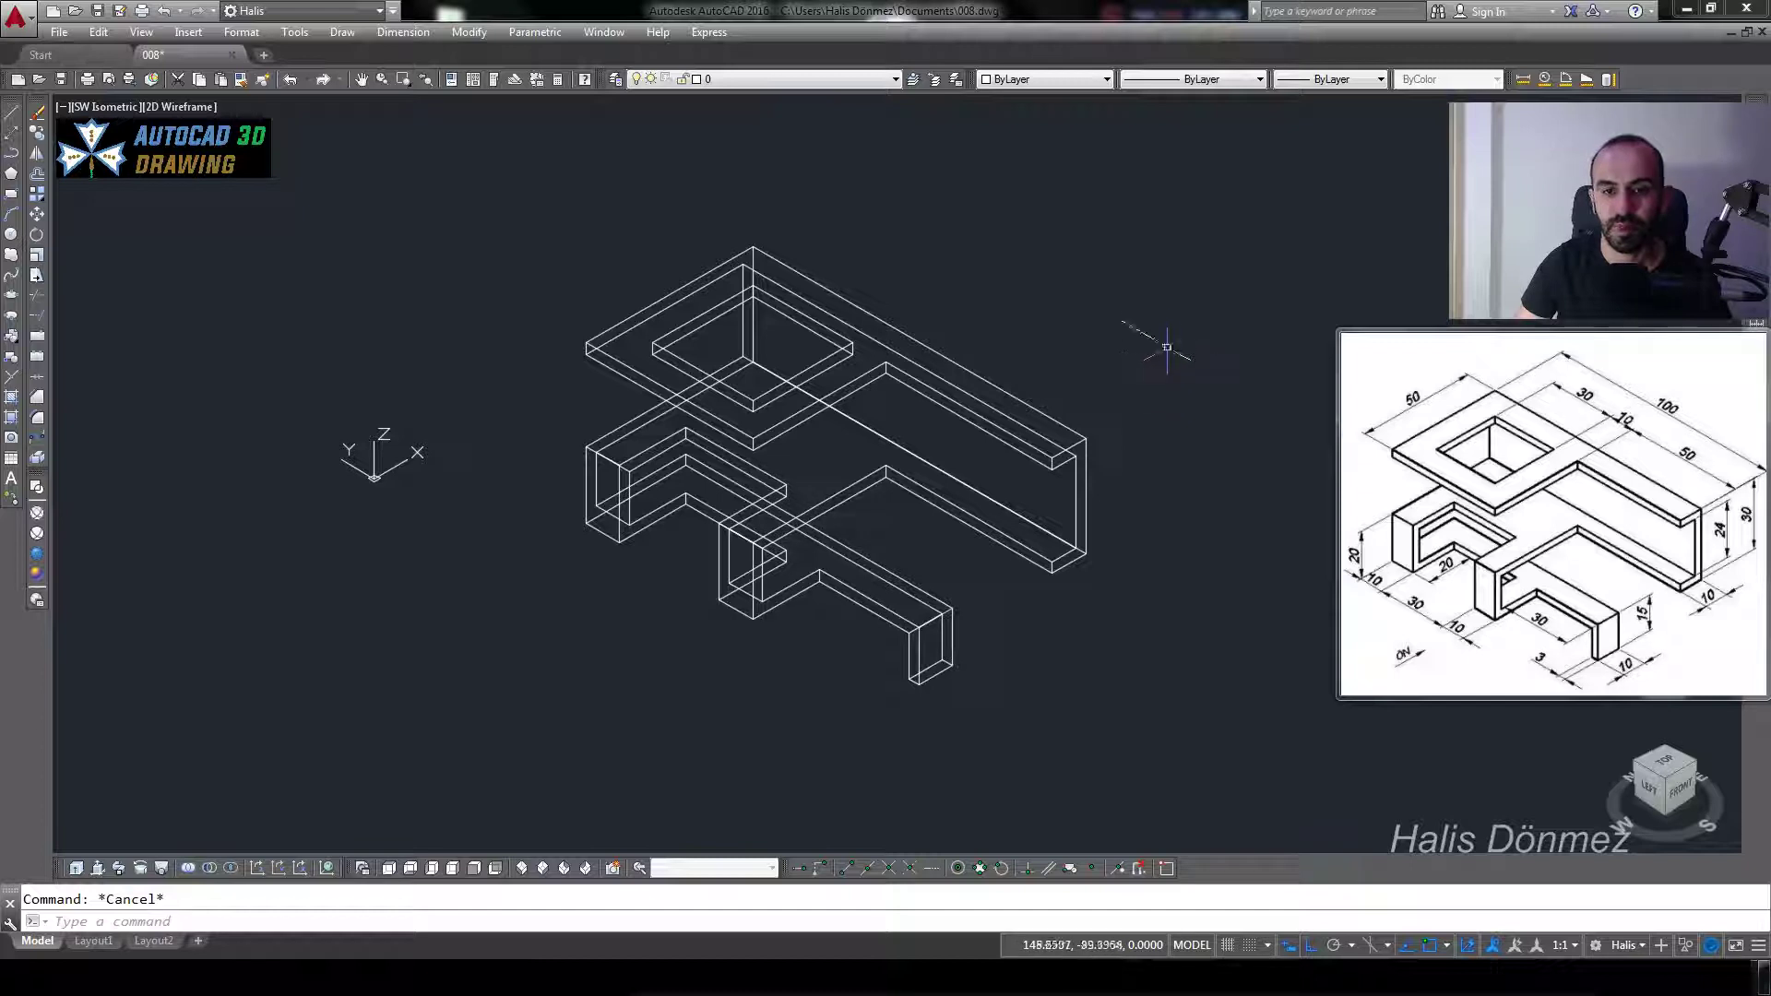
- Window-select the whole unified model
{"action": "left_click", "coordinate": [1203, 324]}
{"action": "left_click", "coordinate": [949, 544]}
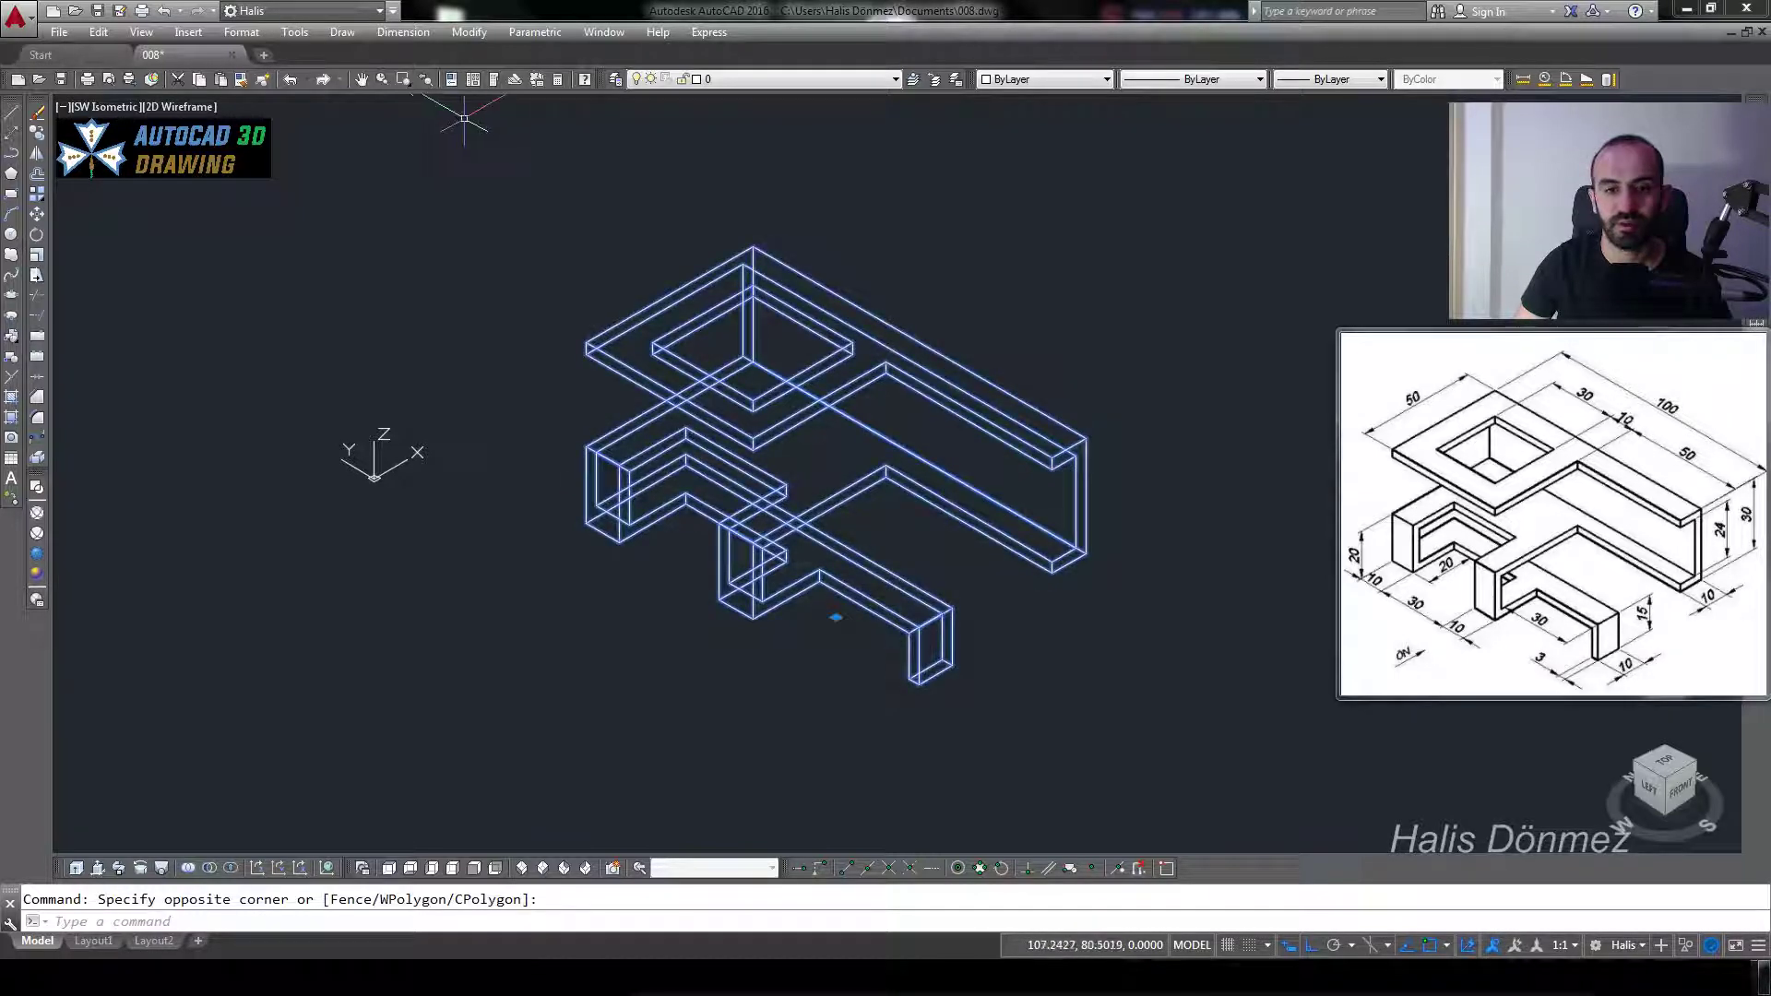
{"action": "key", "text": "Escape"}
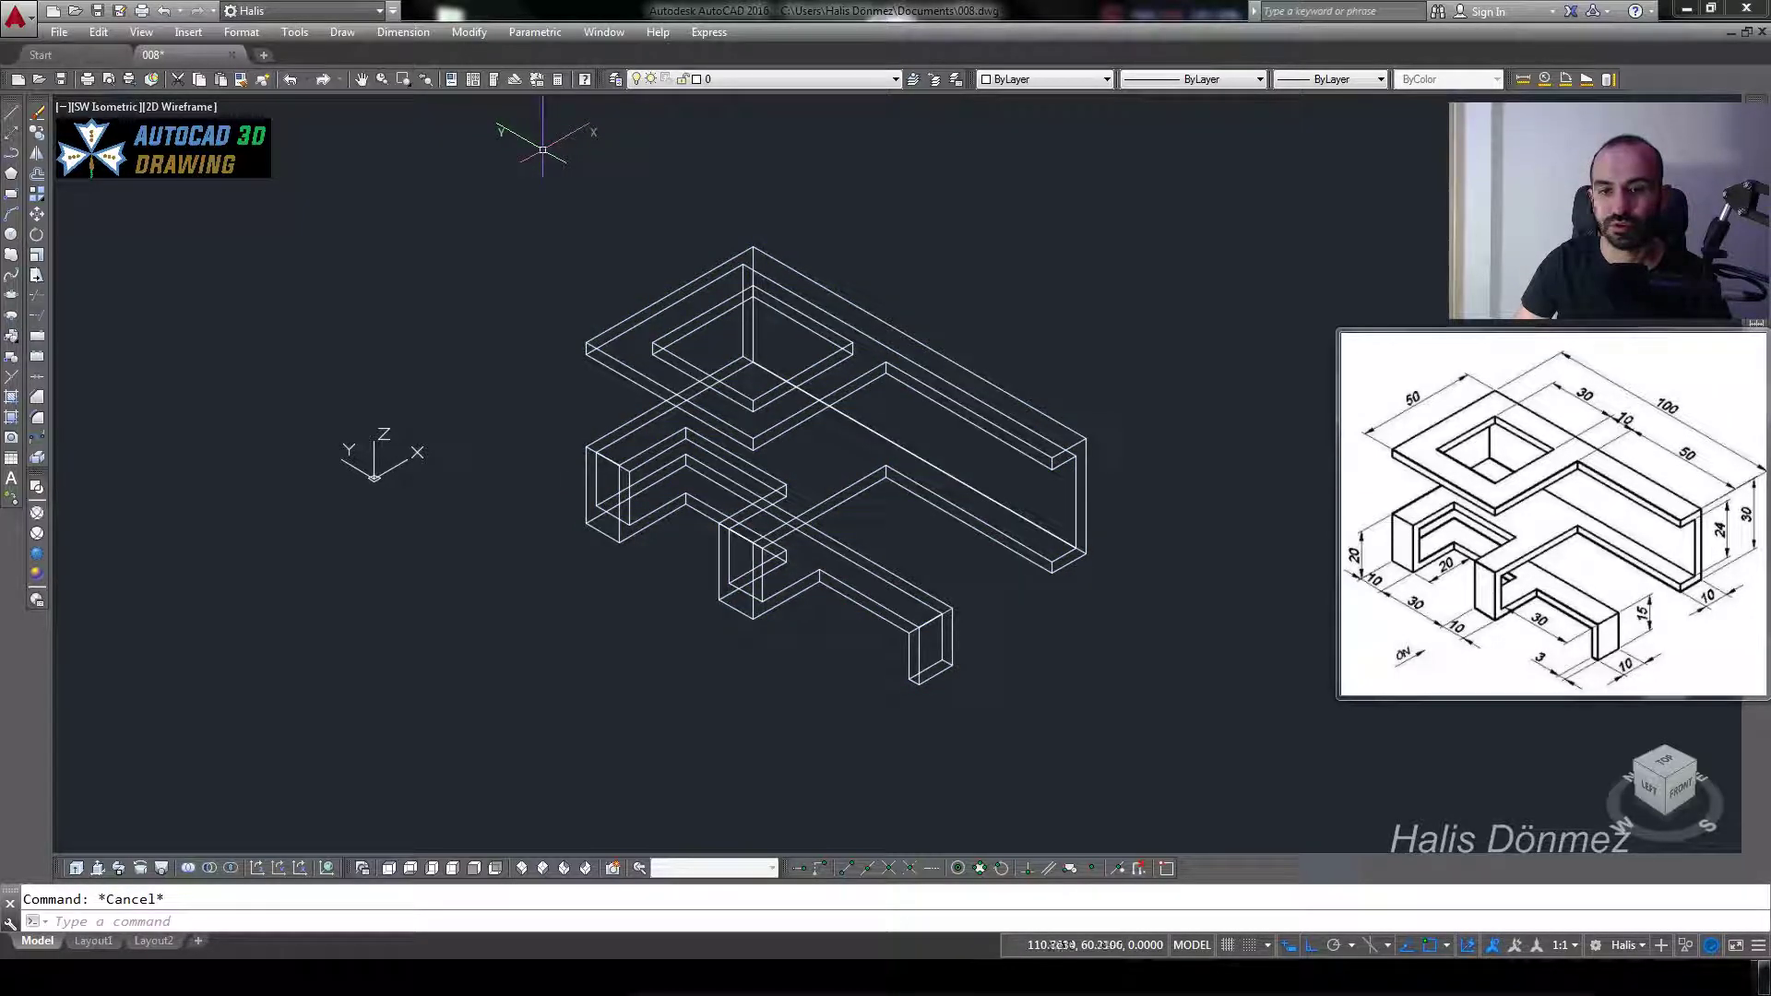
{"action": "left_click", "coordinate": [1020, 333]}
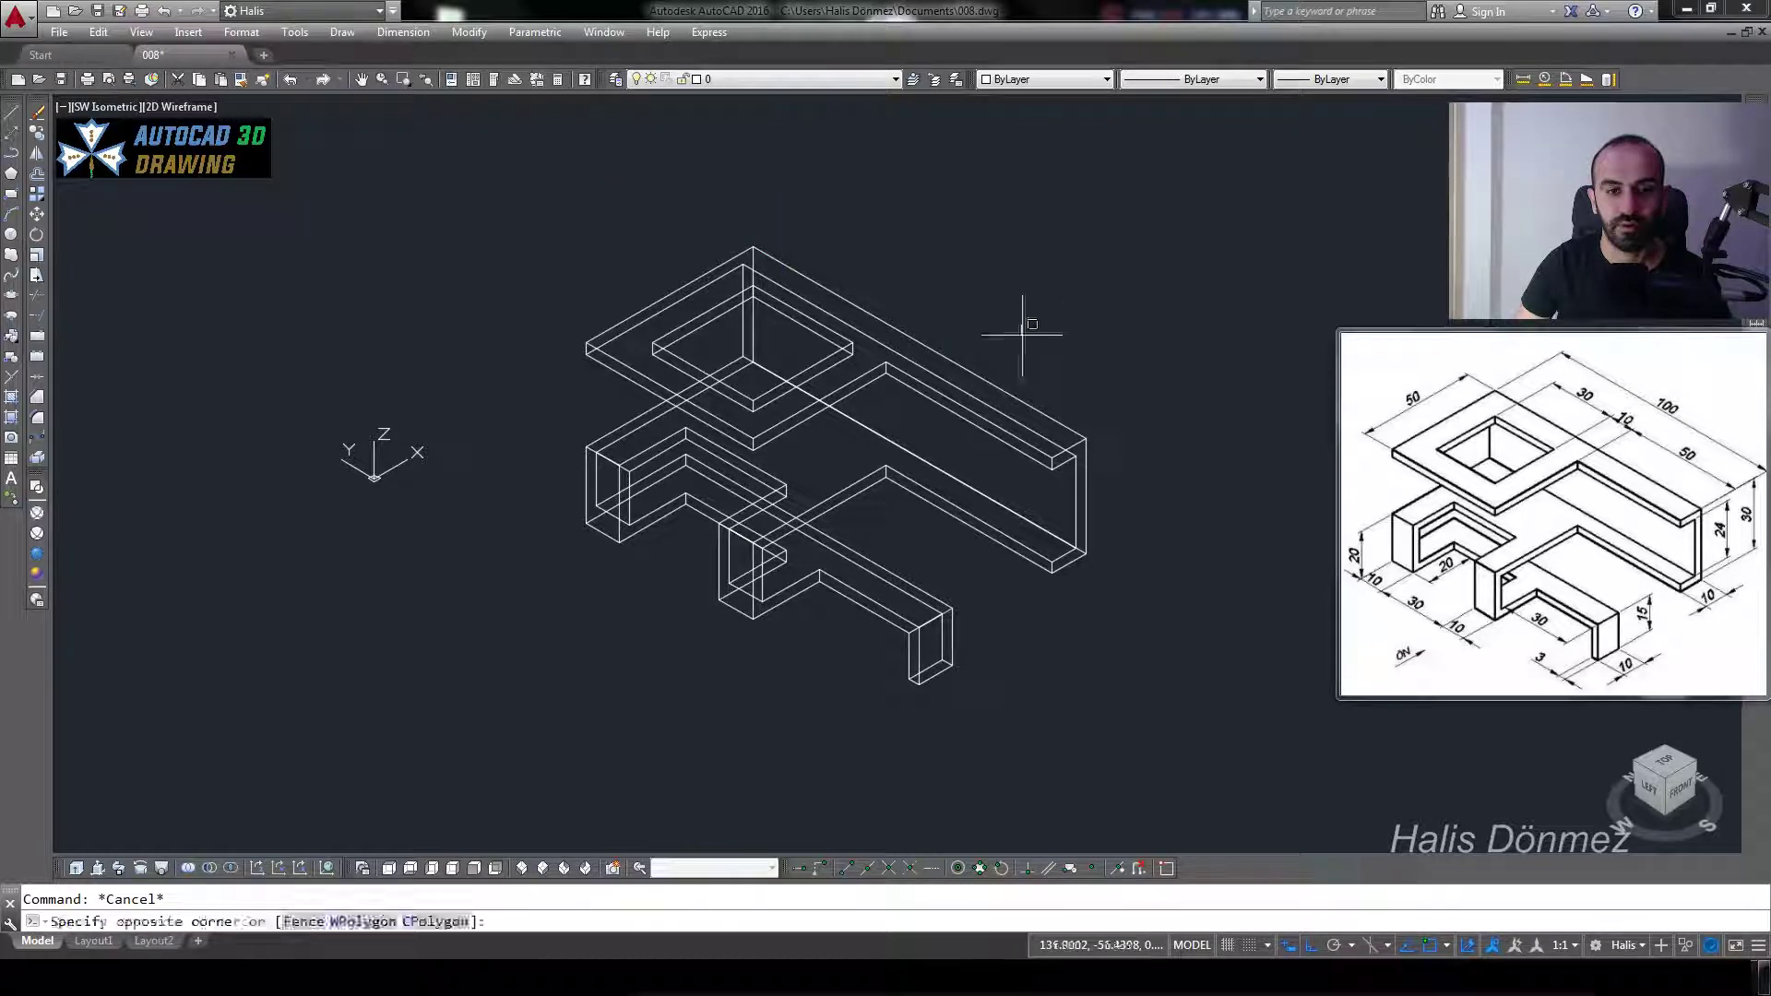
- Set the selected model's colour to Cyan from the Properties colour list
{"action": "left_click", "coordinate": [1042, 79]}
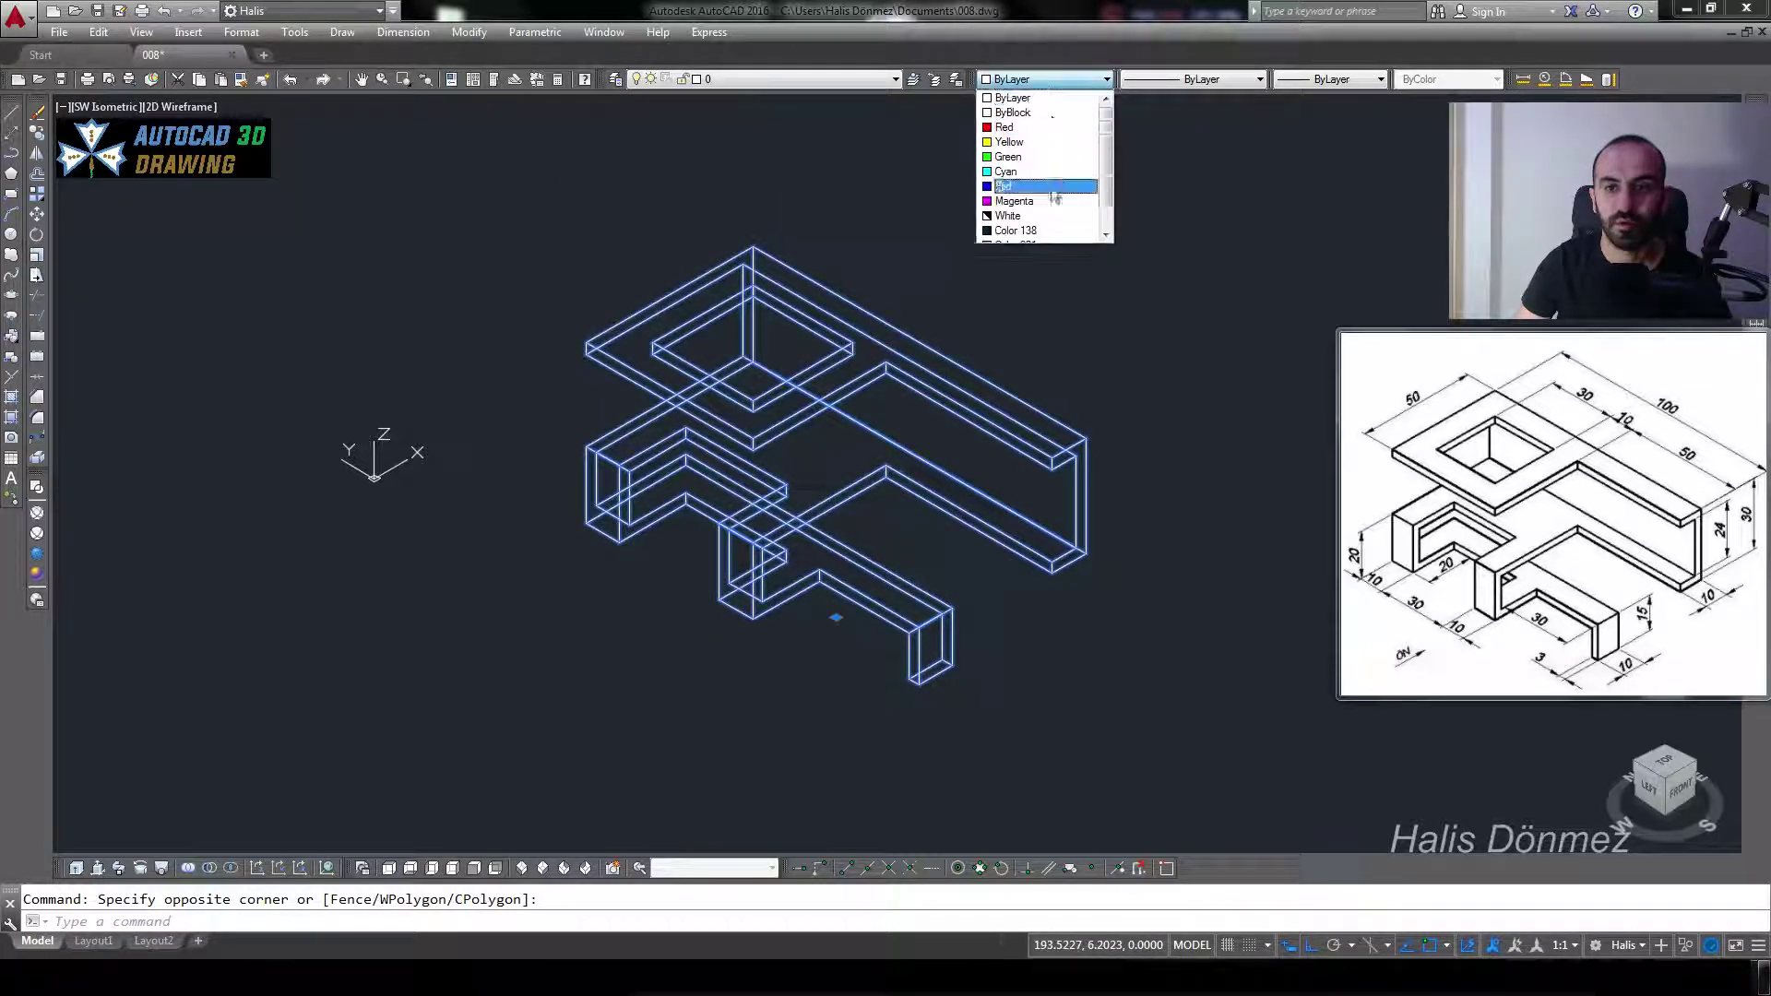
{"action": "left_click", "coordinate": [1034, 173]}
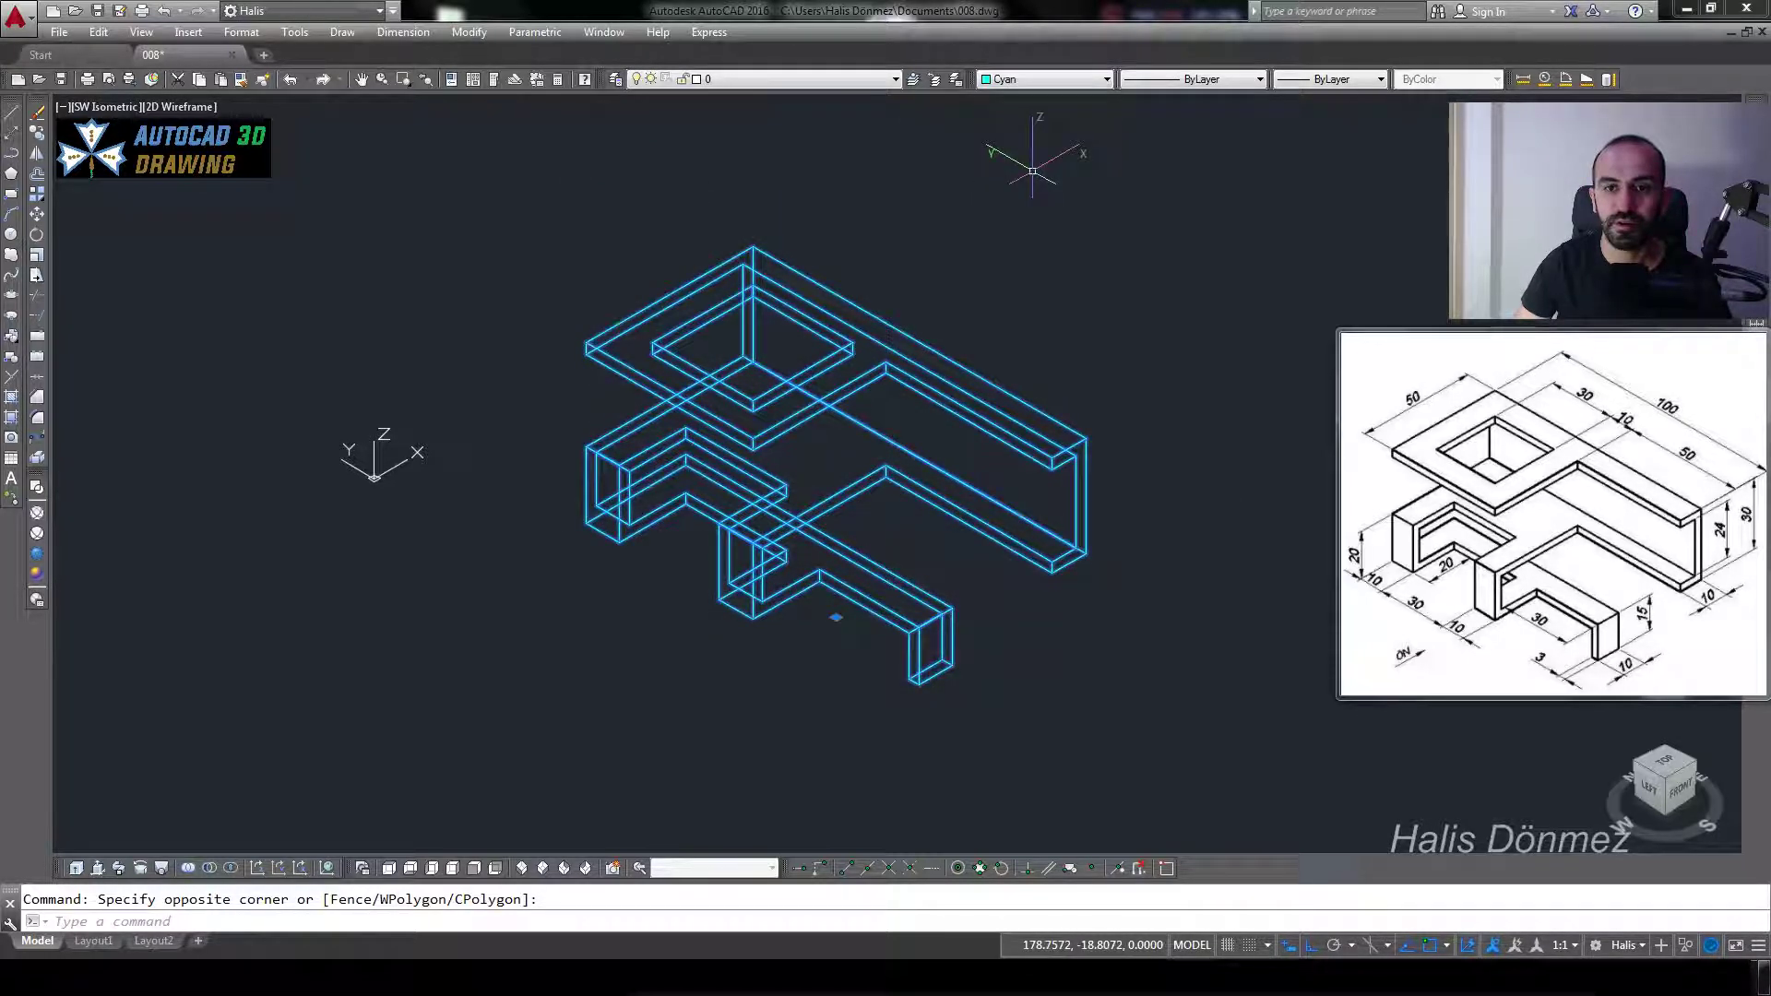
{"action": "key", "text": "Escape"}
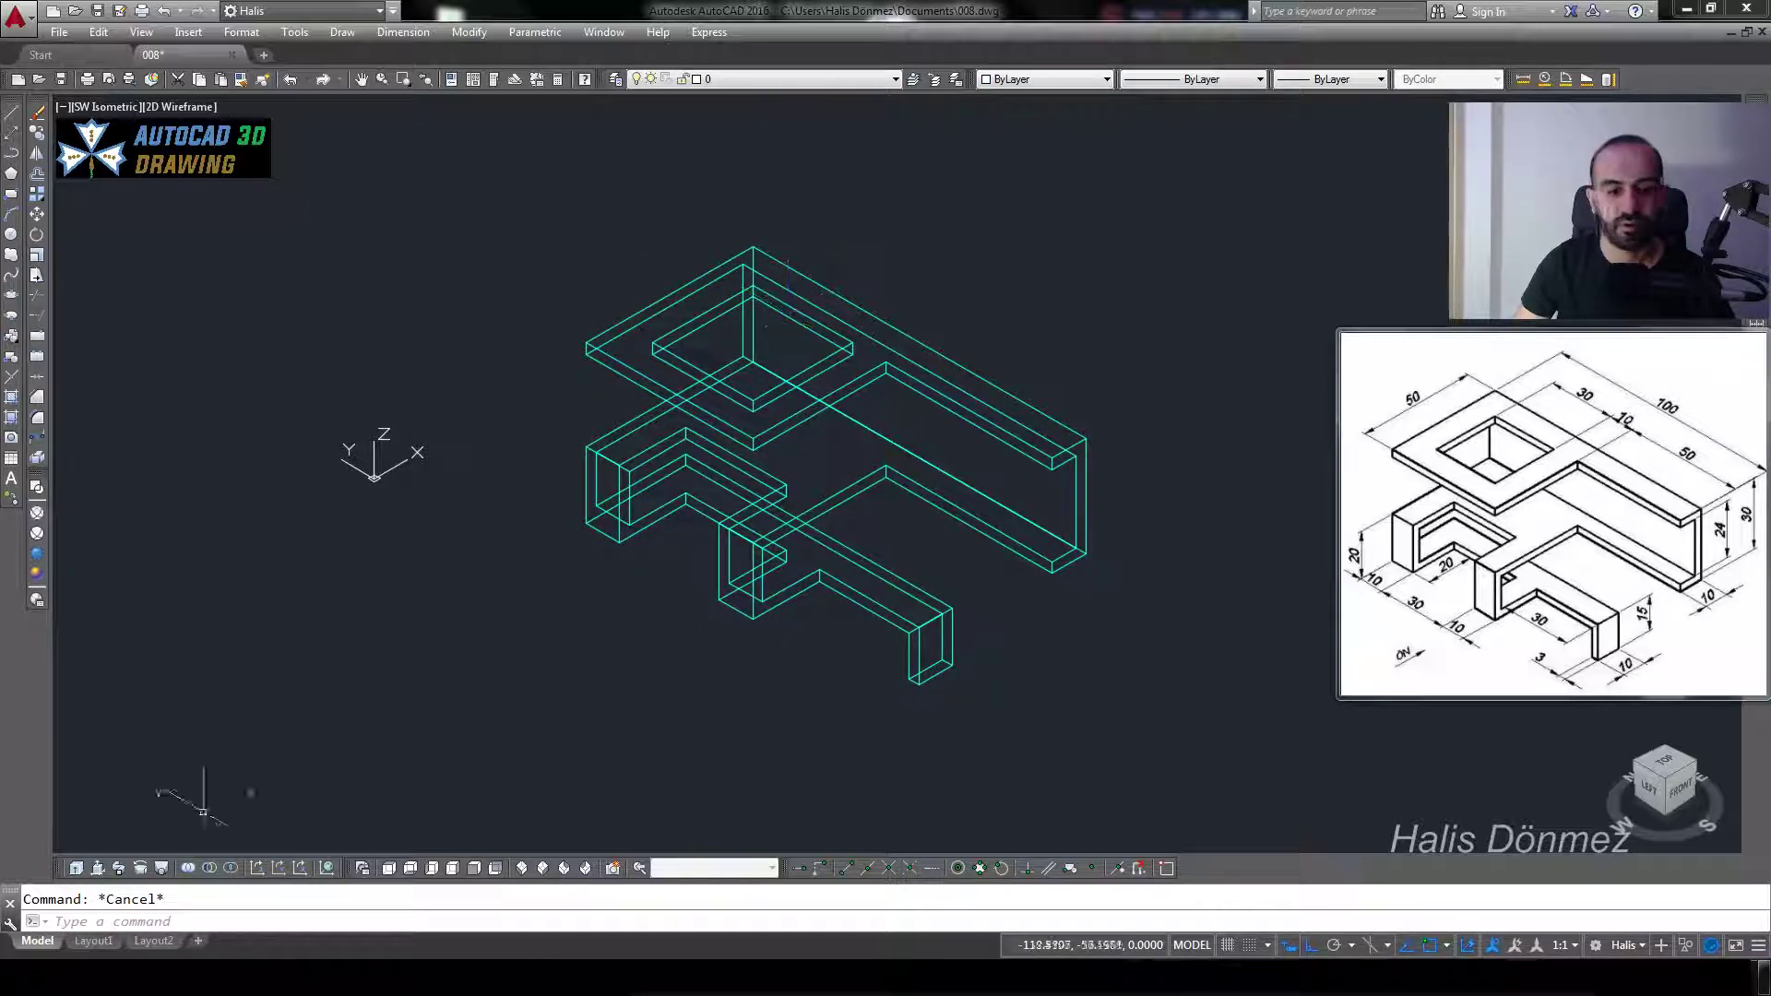
- Switch to the Conceptual visual style to show the cyan solid shaded
{"action": "left_click", "coordinate": [37, 600]}
{"action": "scroll", "coordinate": [729, 427], "scroll_direction": "up", "scroll_amount": 2}
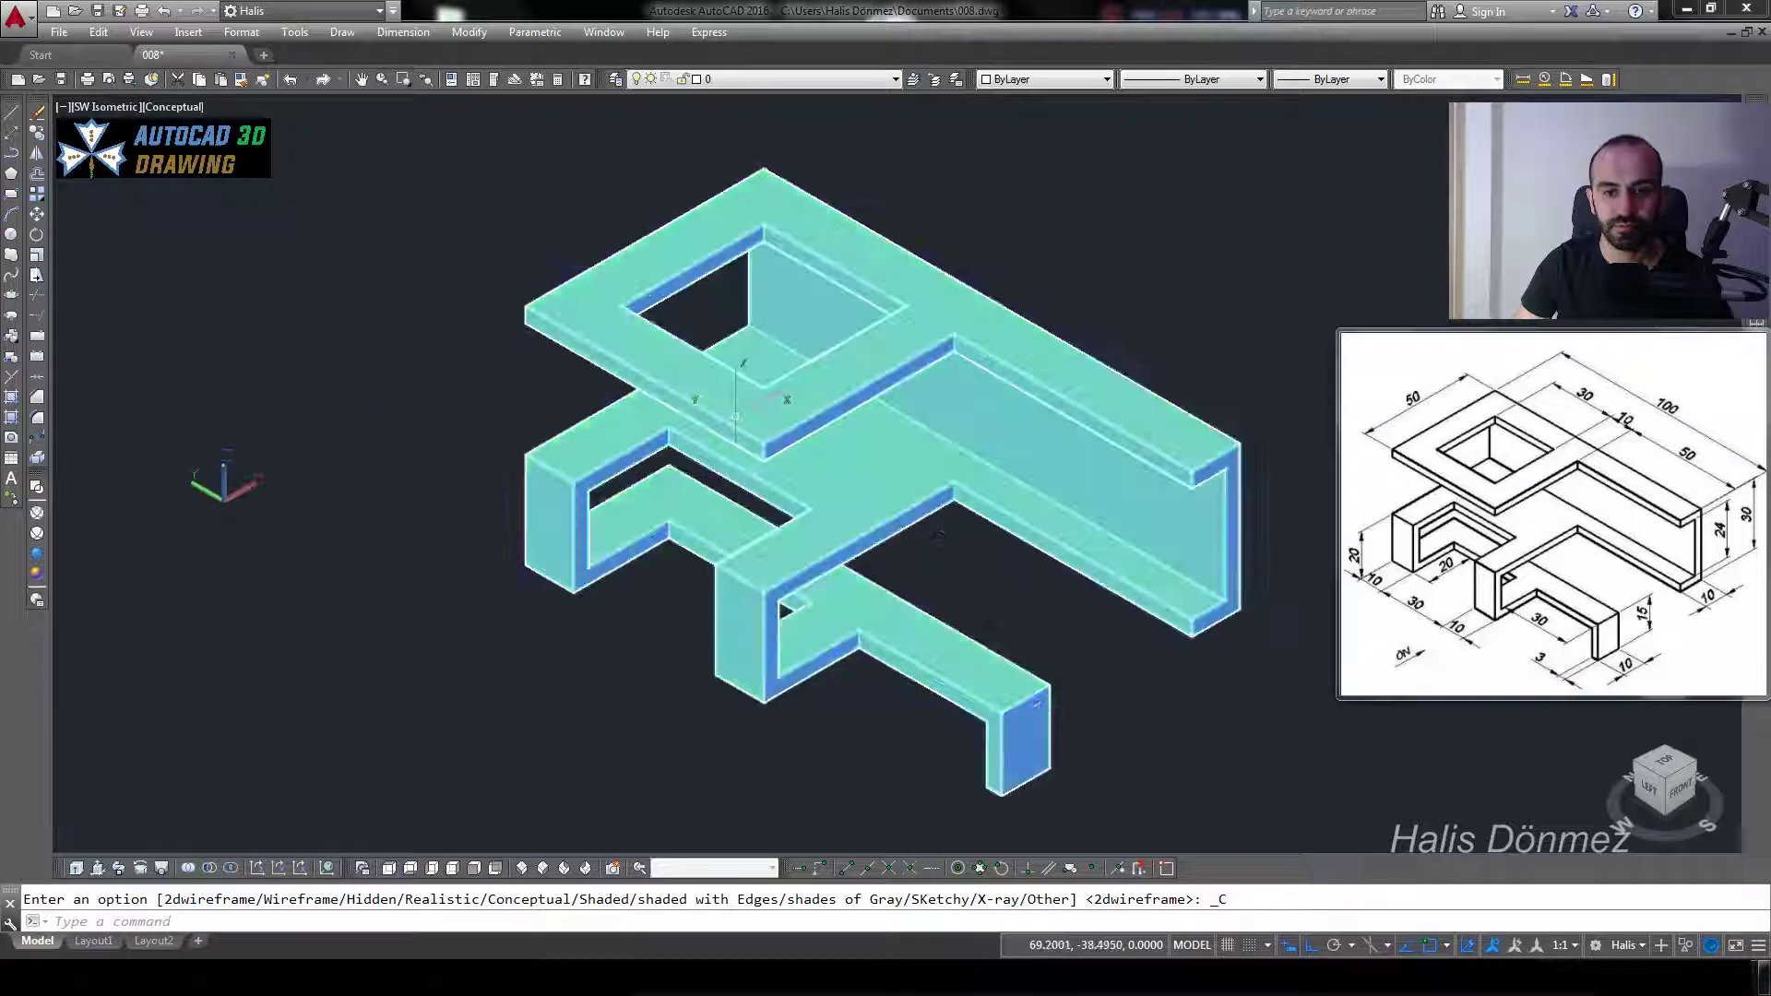